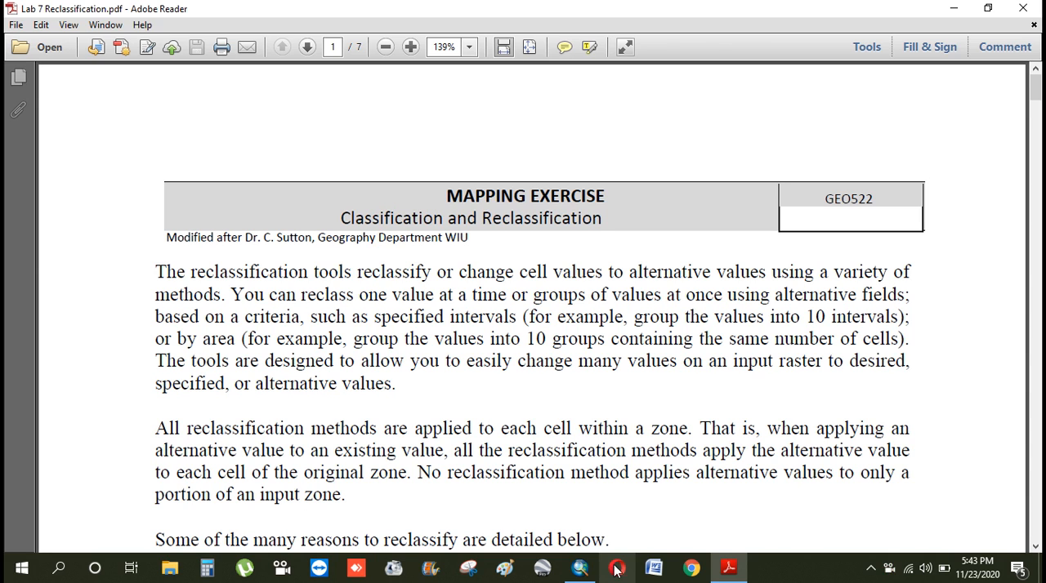
# Switch to ArcMap and add Fault.shp from the Desktop folder LAB 9\data\Fault to the map
pyautogui.click(580, 567)
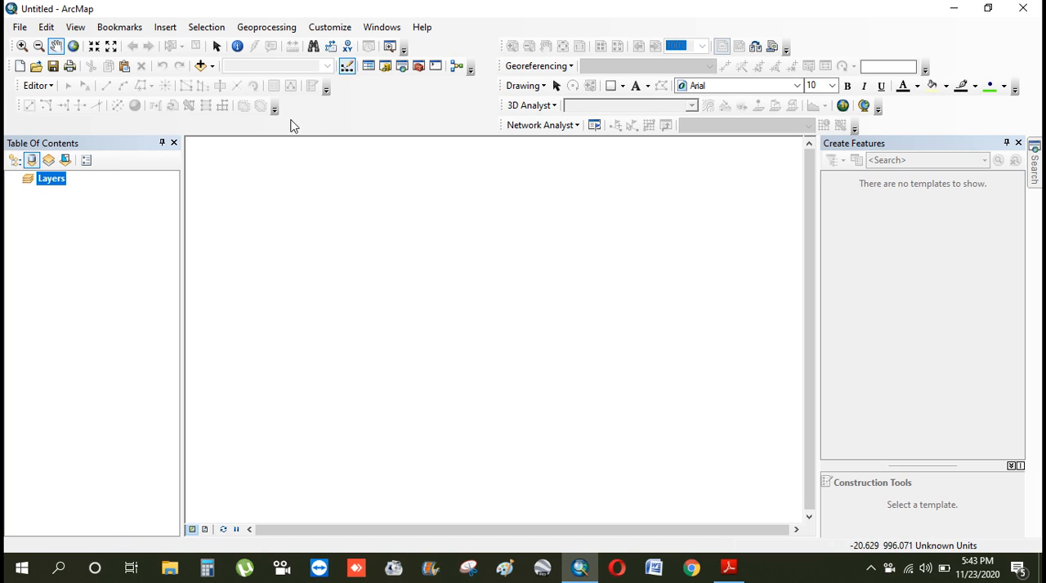
pyautogui.click(205, 68)
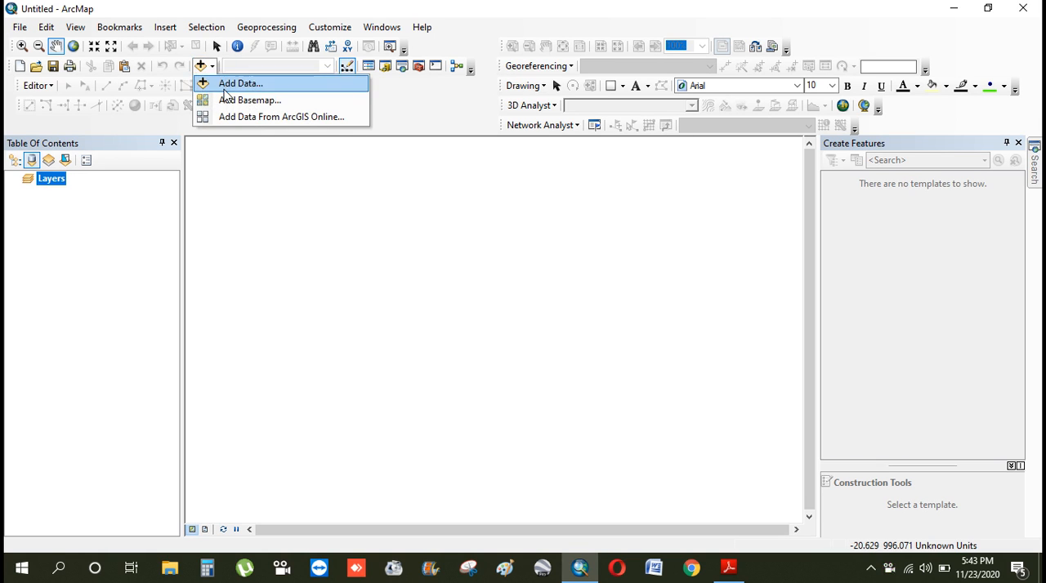
pyautogui.click(222, 83)
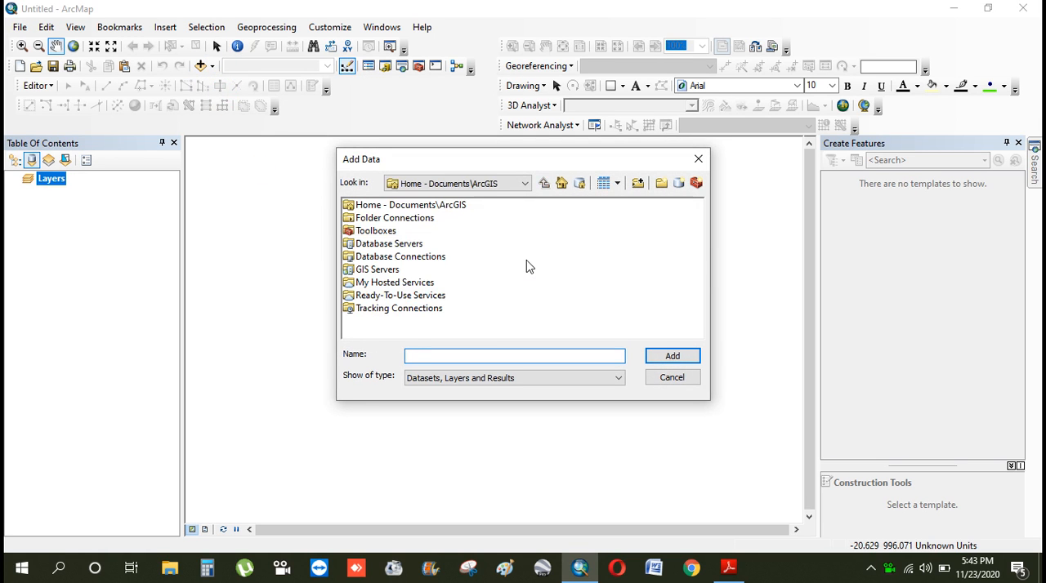
pyautogui.click(525, 183)
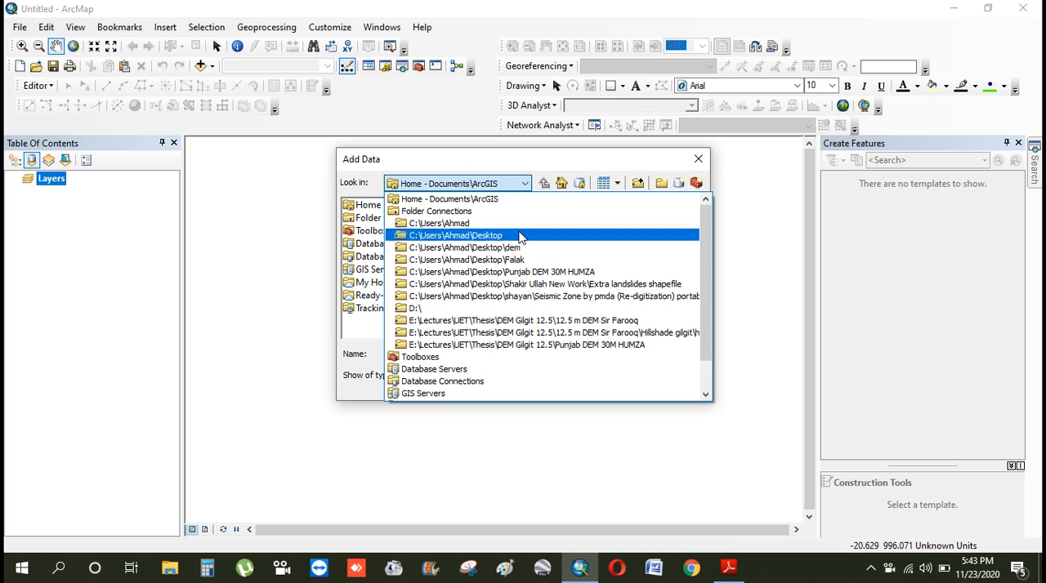
pyautogui.click(504, 238)
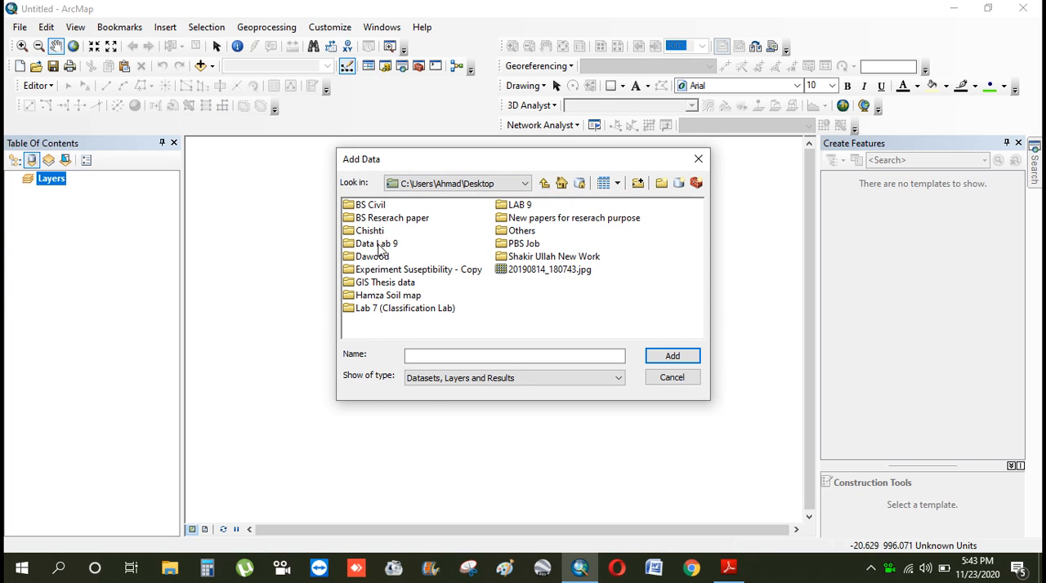
pyautogui.doubleClick(520, 205)
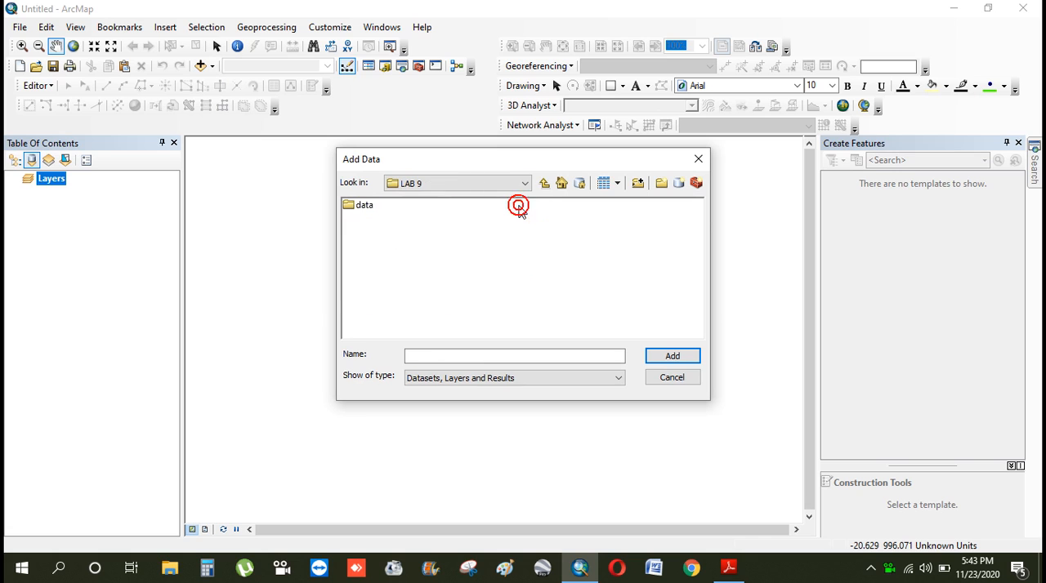
pyautogui.doubleClick(359, 206)
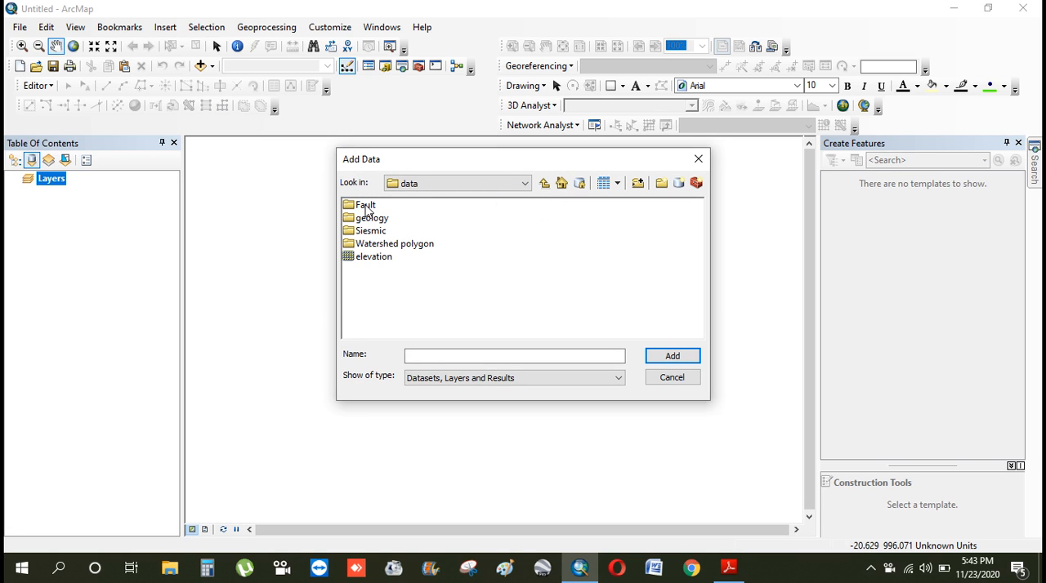
pyautogui.doubleClick(365, 207)
pyautogui.doubleClick(368, 208)
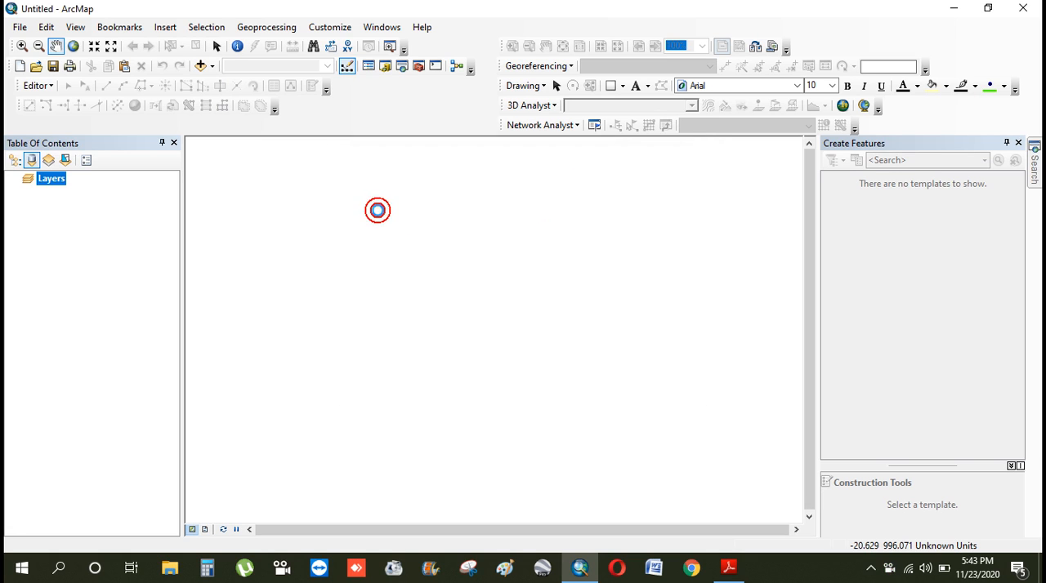
# Add Geology_M.shp from the geology data folder to the map
pyautogui.click(212, 67)
pyautogui.click(235, 83)
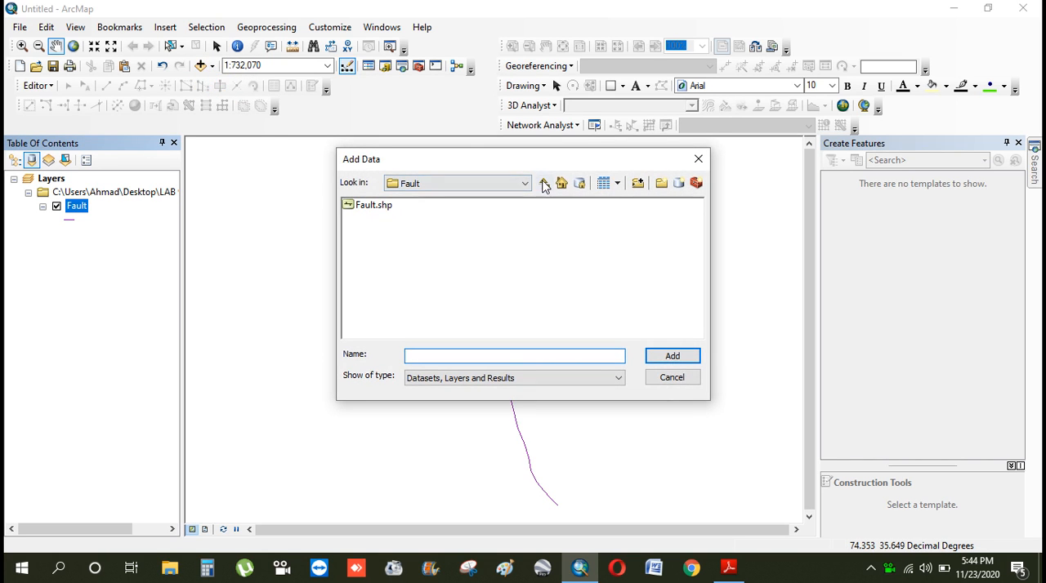
pyautogui.doubleClick(365, 218)
pyautogui.doubleClick(369, 206)
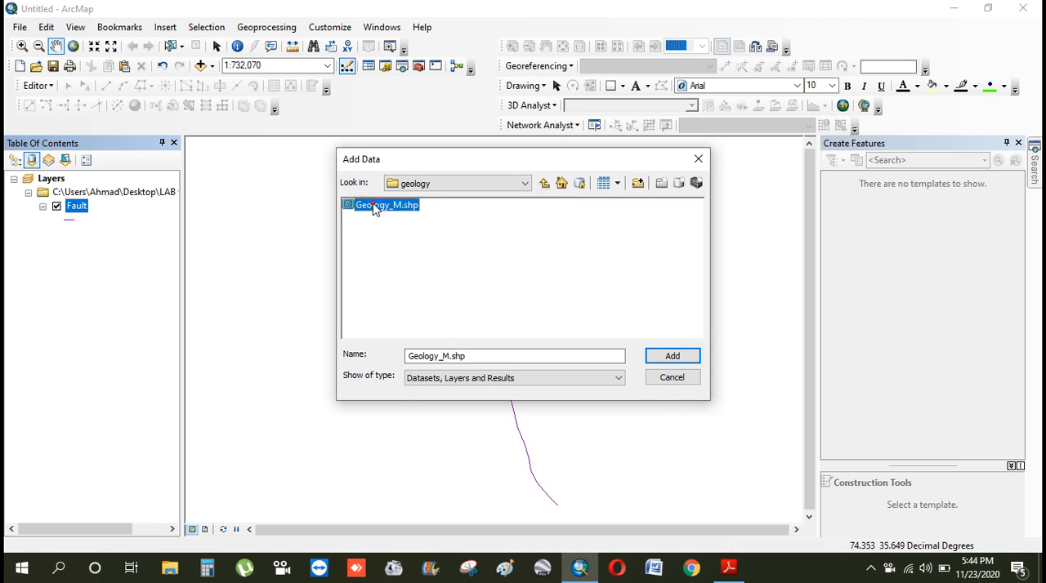
# Add siesmic2.shp from the Siesmic\Siesmic shapefile 1 folder to the map
pyautogui.click(212, 67)
pyautogui.click(224, 85)
pyautogui.click(545, 183)
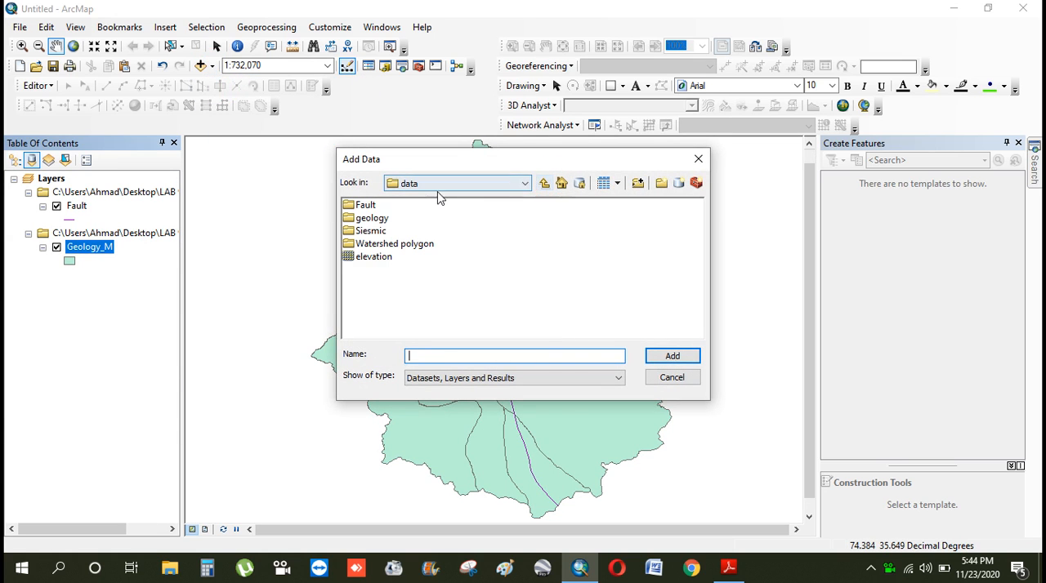
pyautogui.doubleClick(375, 231)
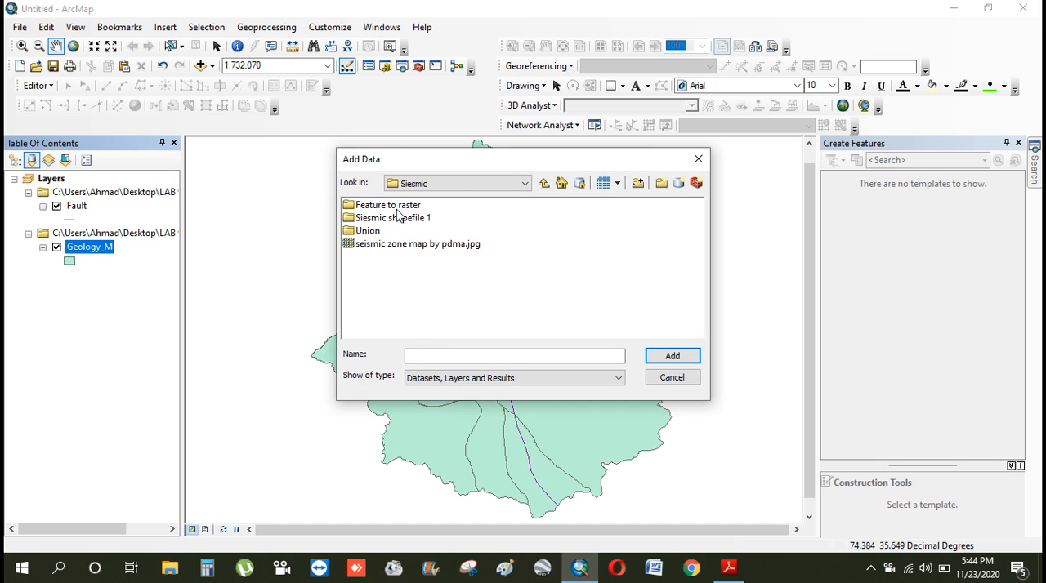
pyautogui.doubleClick(397, 218)
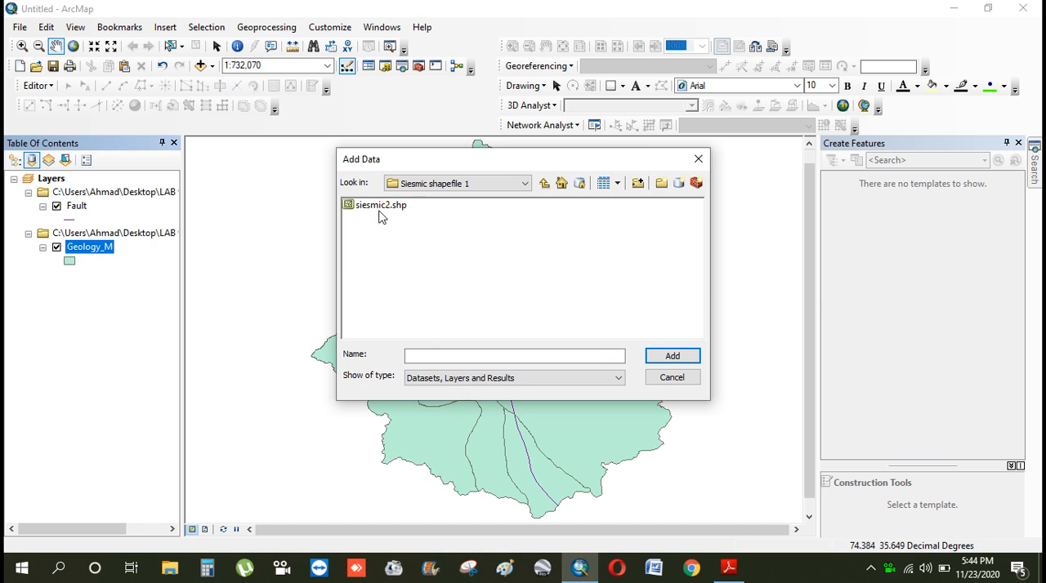
pyautogui.doubleClick(378, 210)
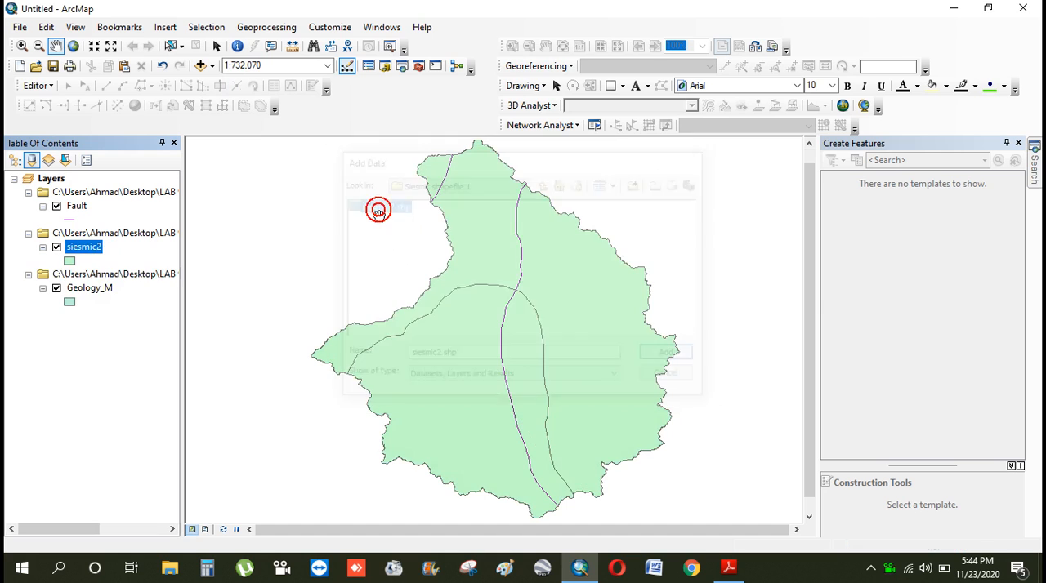
# Turn off the Fault and Geology_M layers, leaving only siesmic2 displayed
pyautogui.click(56, 247)
pyautogui.click(56, 206)
pyautogui.click(42, 288)
pyautogui.click(57, 288)
pyautogui.click(56, 247)
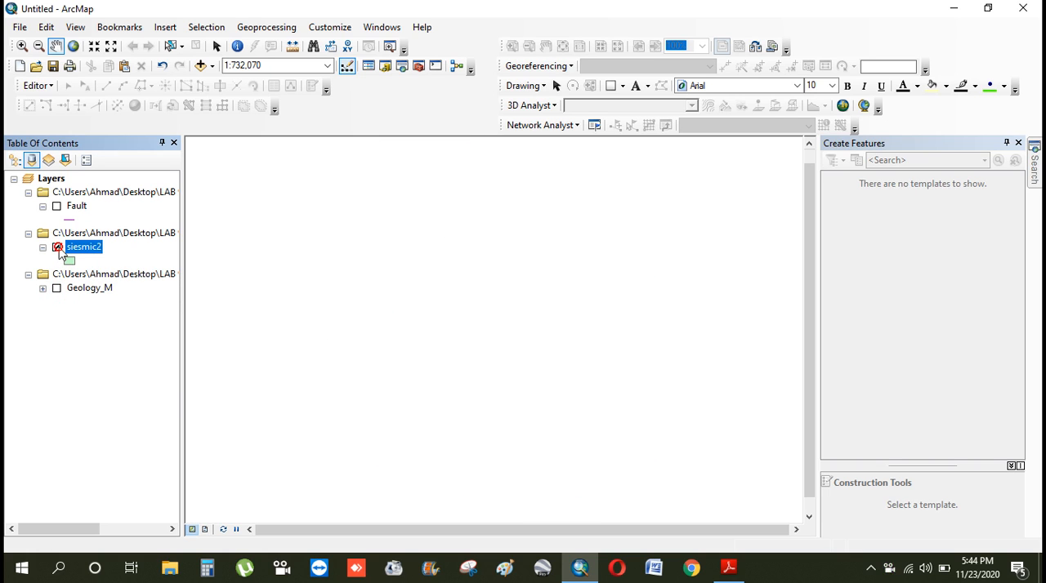
# Add the elevation raster from the data folder and build pyramids with Nearest Neighbor resampling and Default compression
pyautogui.click(211, 65)
pyautogui.click(216, 82)
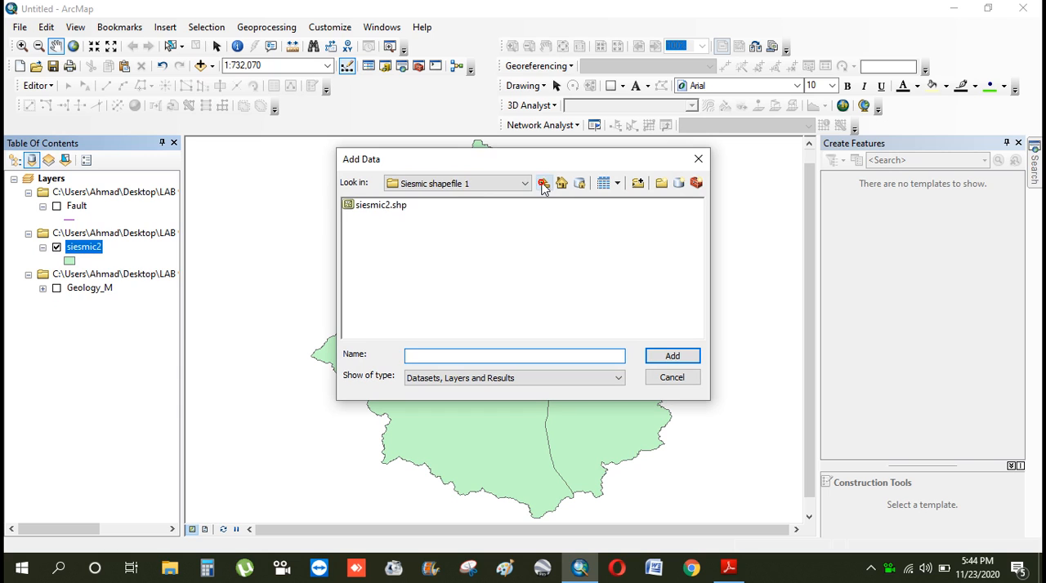
pyautogui.click(544, 183)
pyautogui.click(545, 183)
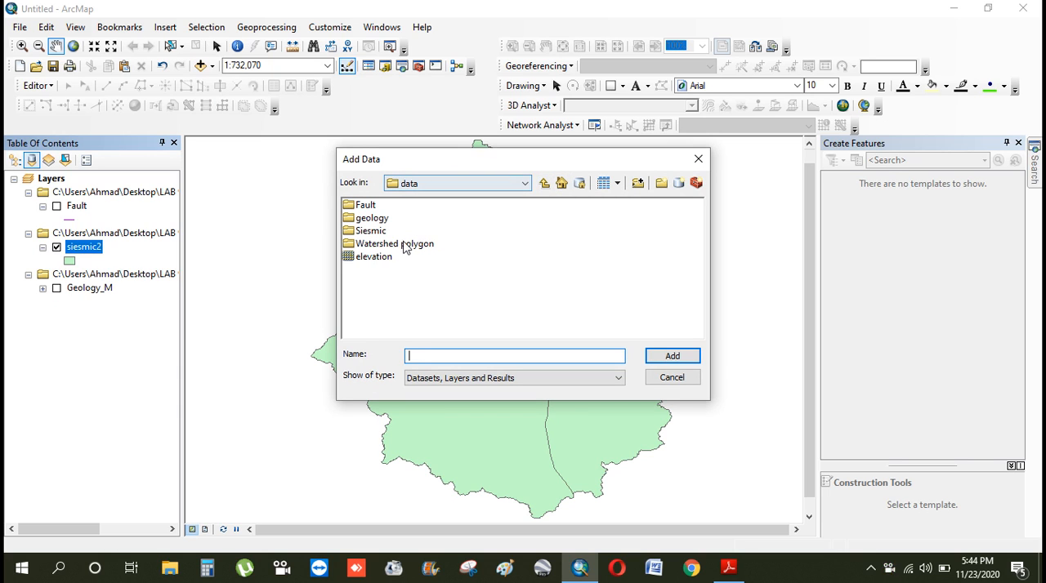
pyautogui.click(377, 258)
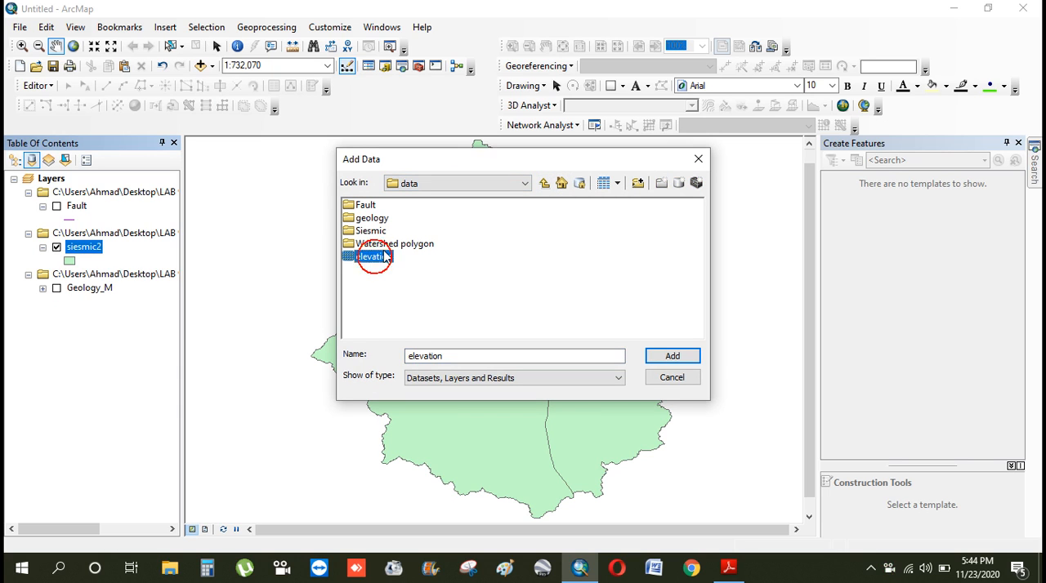
pyautogui.click(649, 357)
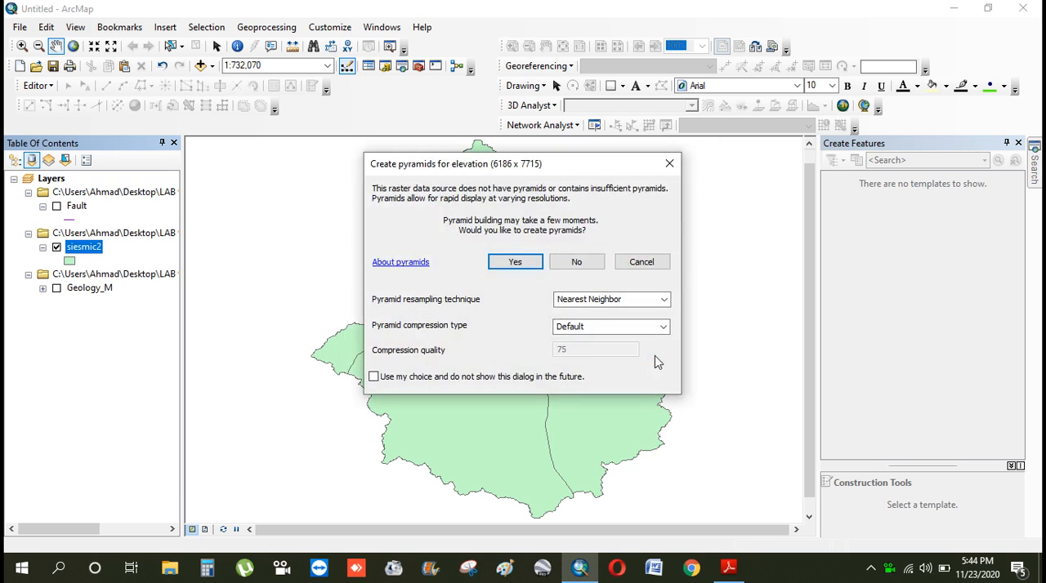
pyautogui.click(518, 257)
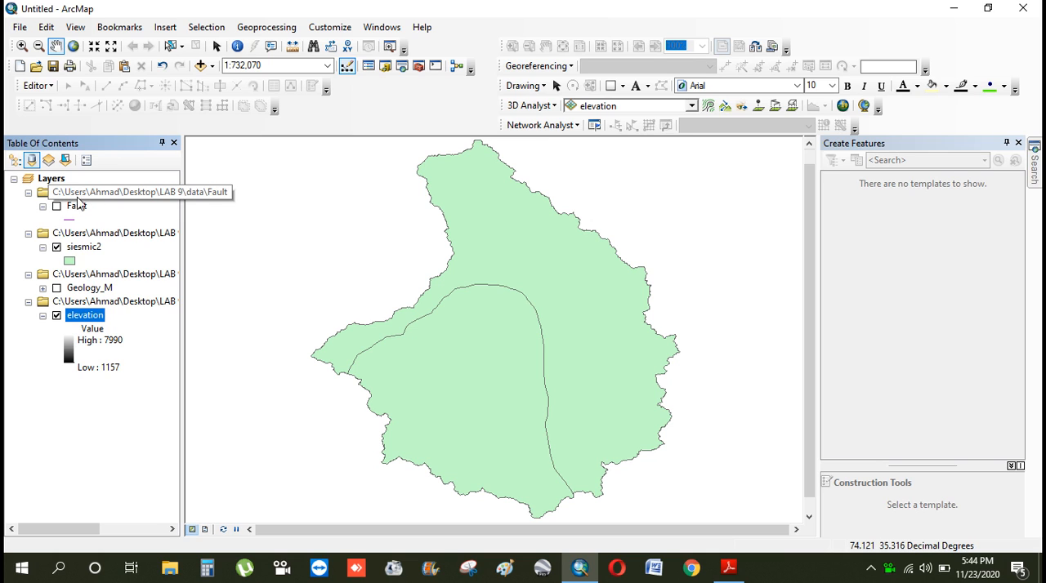
# List the layers by drawing order, hide siesmic2 to display only elevation, and expand the Geology_M legend
pyautogui.moveTo(82, 318); pyautogui.dragTo(57, 182)
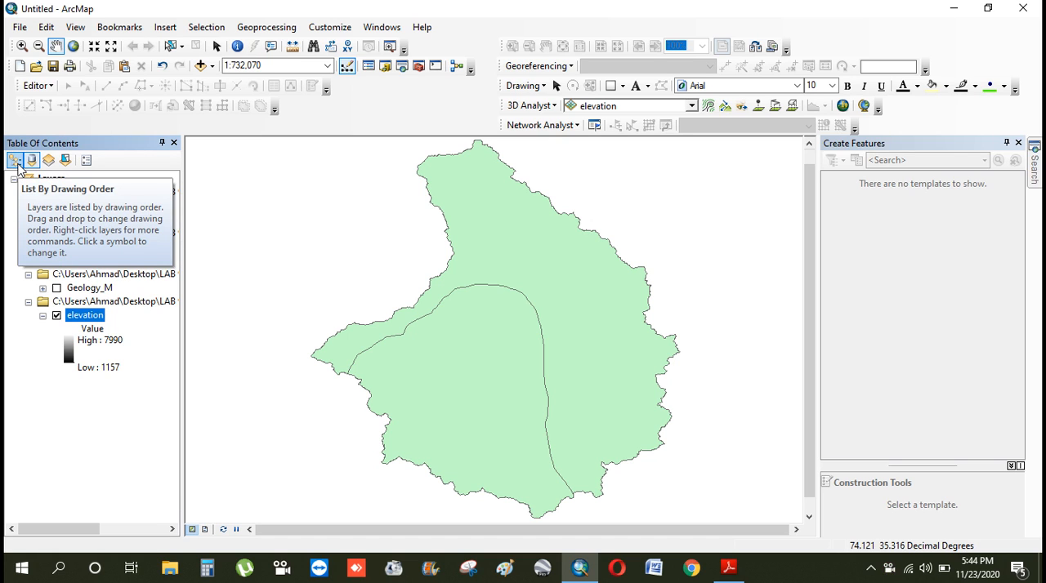
pyautogui.click(14, 161)
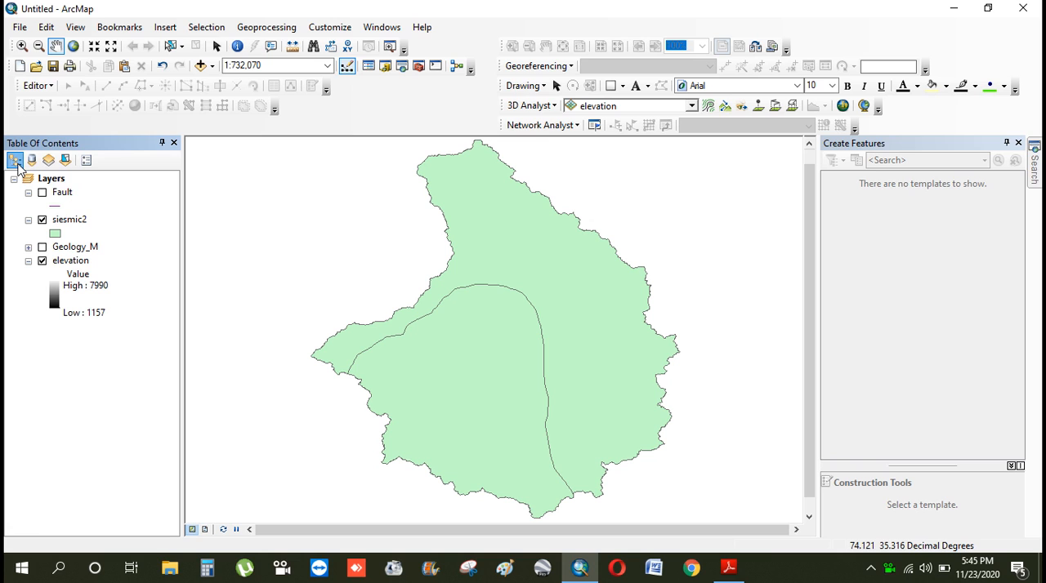
pyautogui.click(41, 219)
pyautogui.click(29, 247)
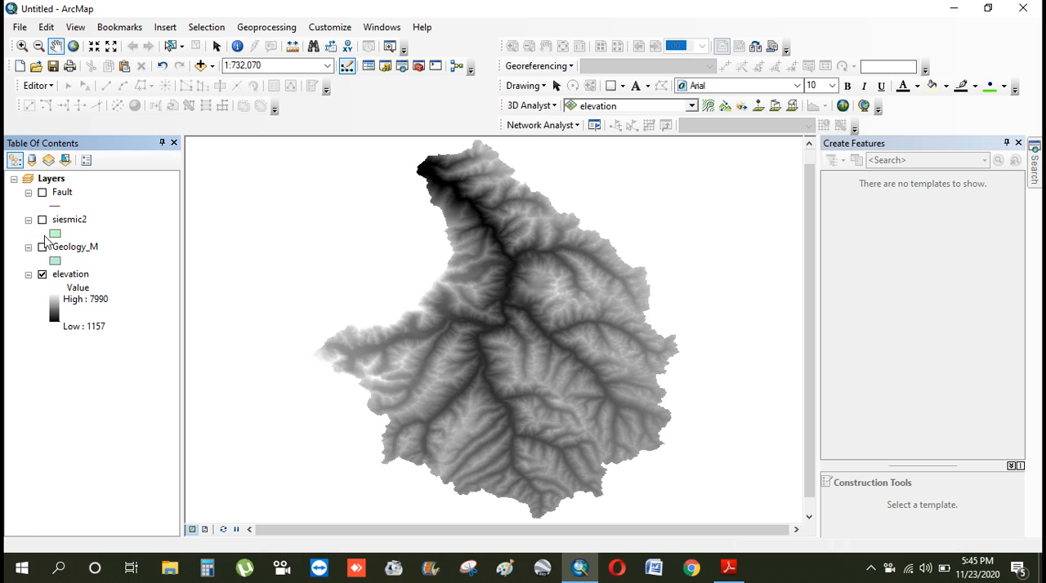
# Compare the source and drawing-order listings, moving the elevation layer above Fault and back below Geology_M
pyautogui.click(32, 160)
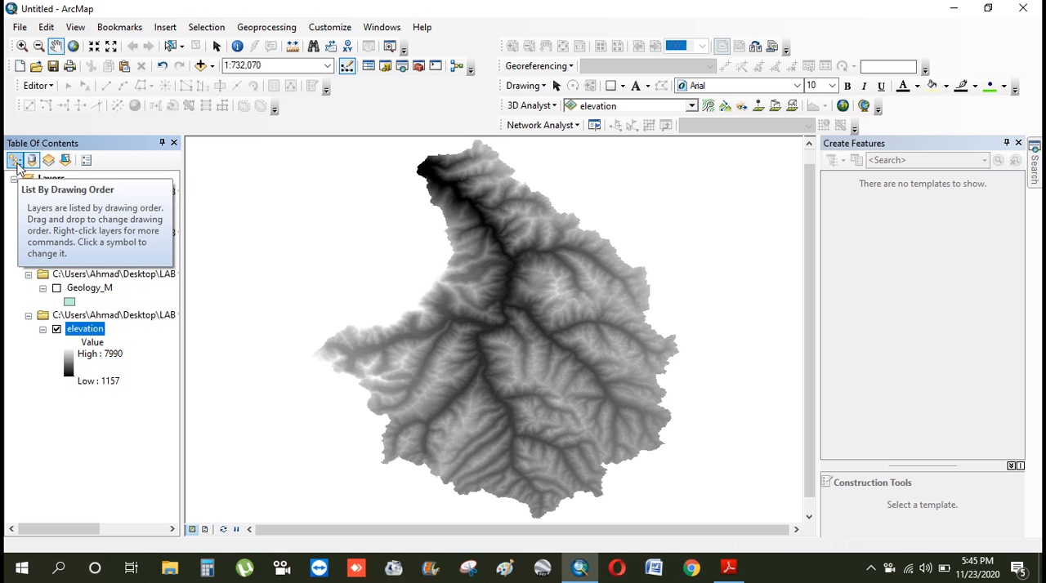
pyautogui.click(14, 161)
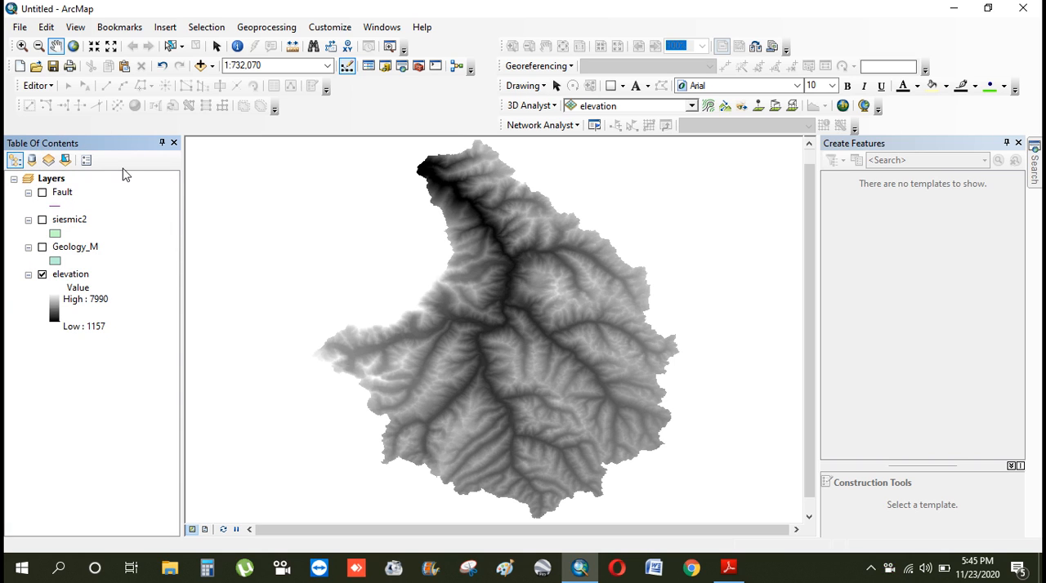
pyautogui.click(57, 274)
pyautogui.moveTo(75, 253); pyautogui.dragTo(86, 201)
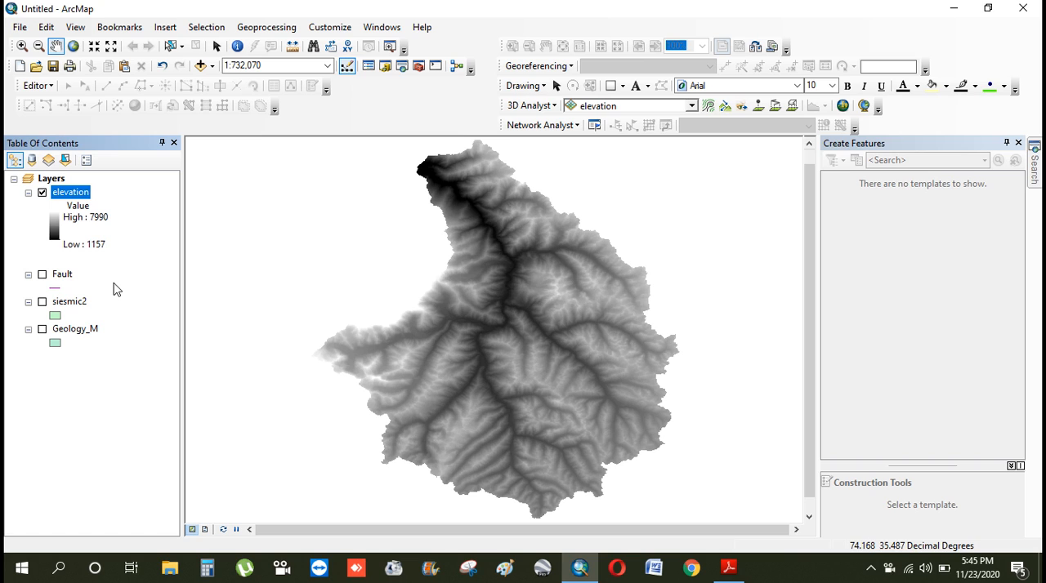
pyautogui.moveTo(72, 196); pyautogui.dragTo(109, 358)
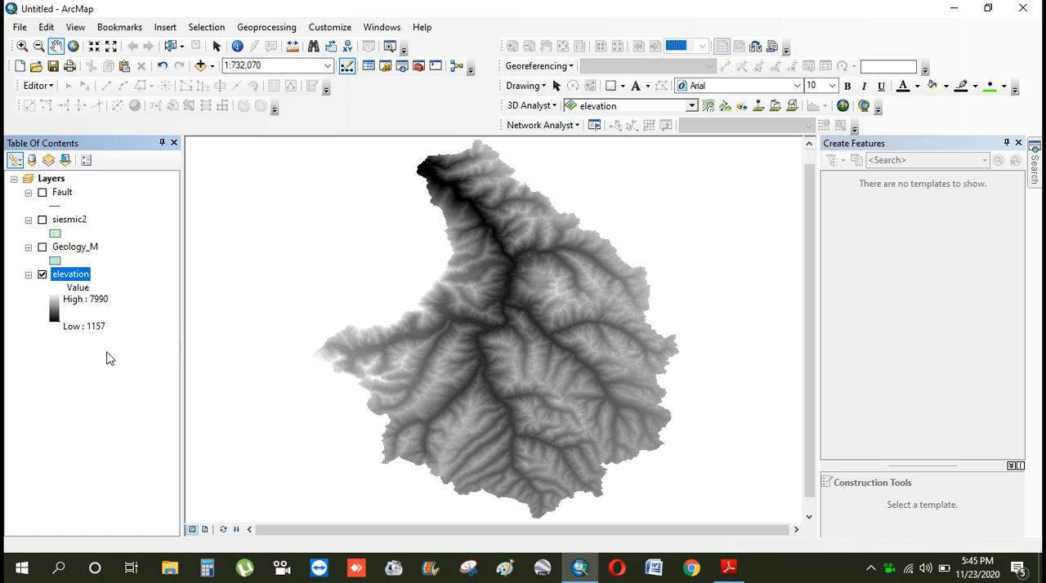
# Display Fault instead of elevation and add watershed.shp from the Watershed polygon folder to the map
pyautogui.click(43, 193)
pyautogui.click(42, 275)
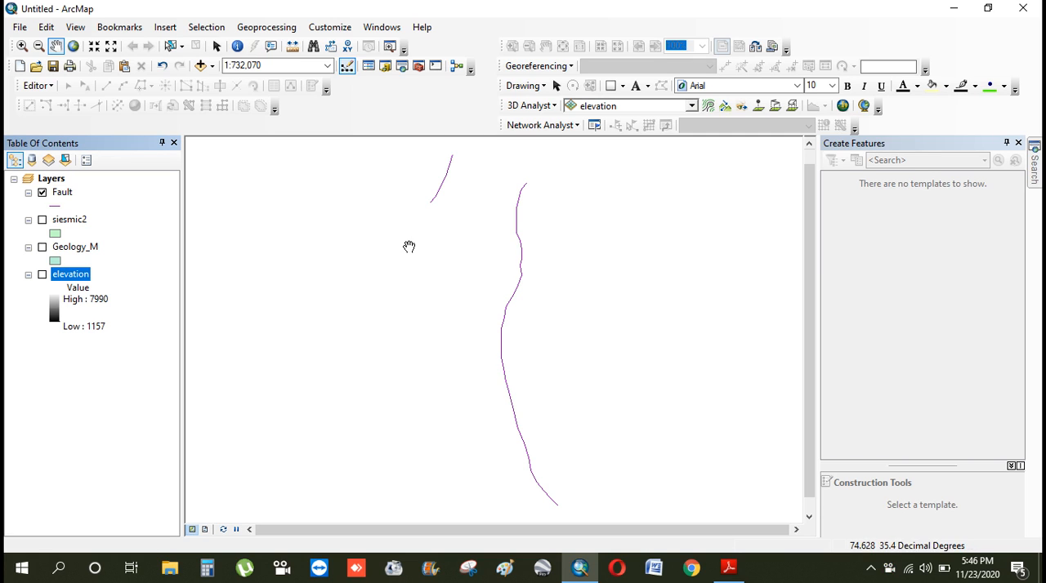
pyautogui.click(210, 66)
pyautogui.click(239, 83)
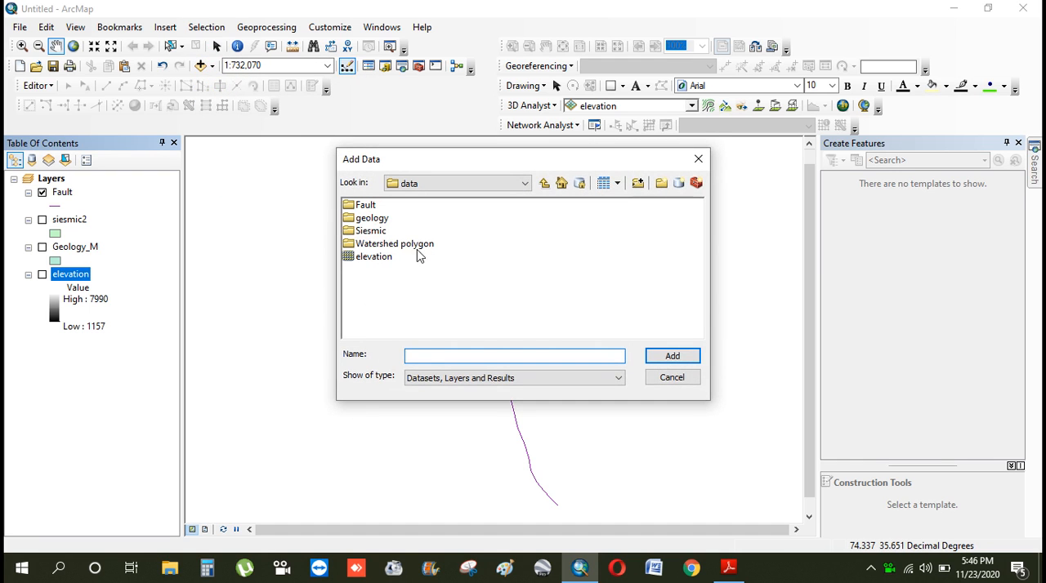
pyautogui.doubleClick(372, 244)
pyautogui.click(369, 210)
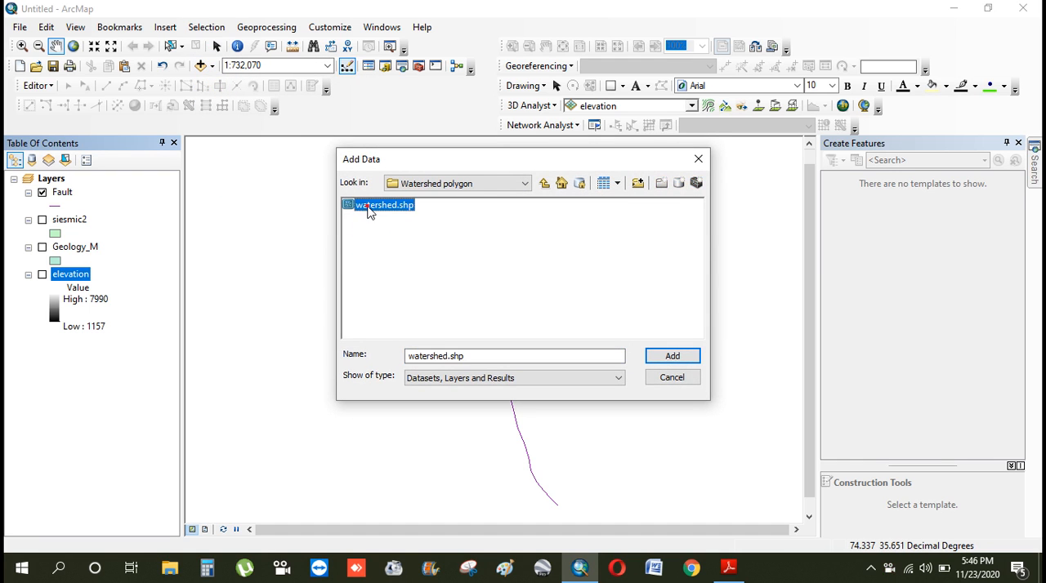
pyautogui.doubleClick(367, 207)
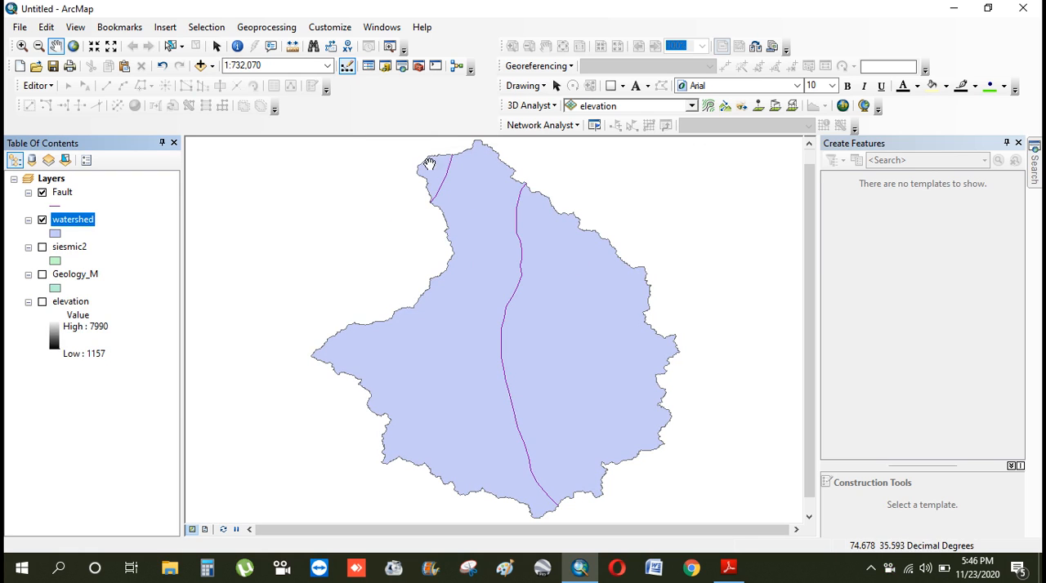
pyautogui.moveTo(552, 242); pyautogui.dragTo(552, 254)
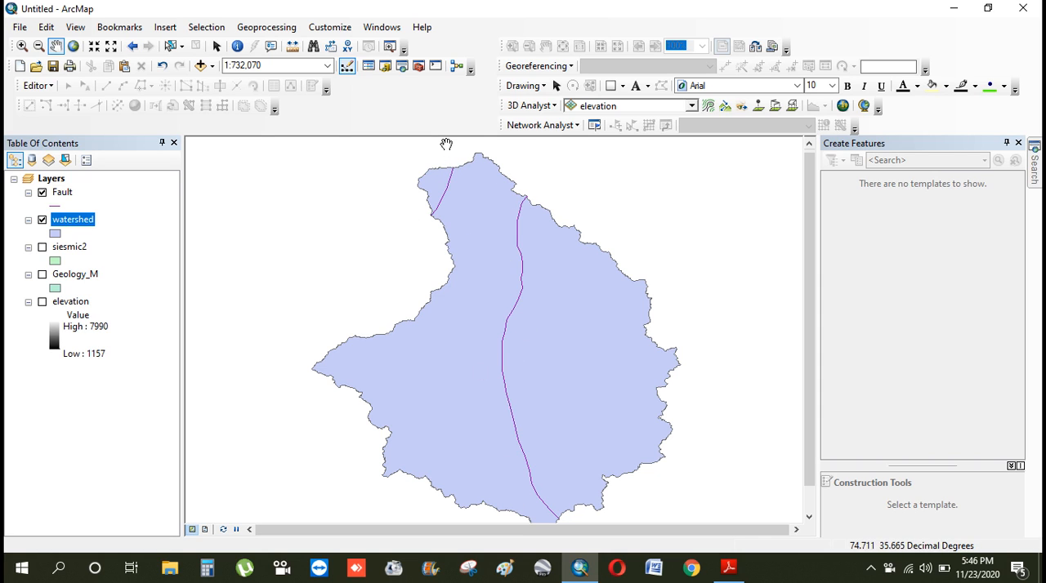
# Start the Buffer geoprocessing tool with the Fault layer as its input features
pyautogui.click(1034, 172)
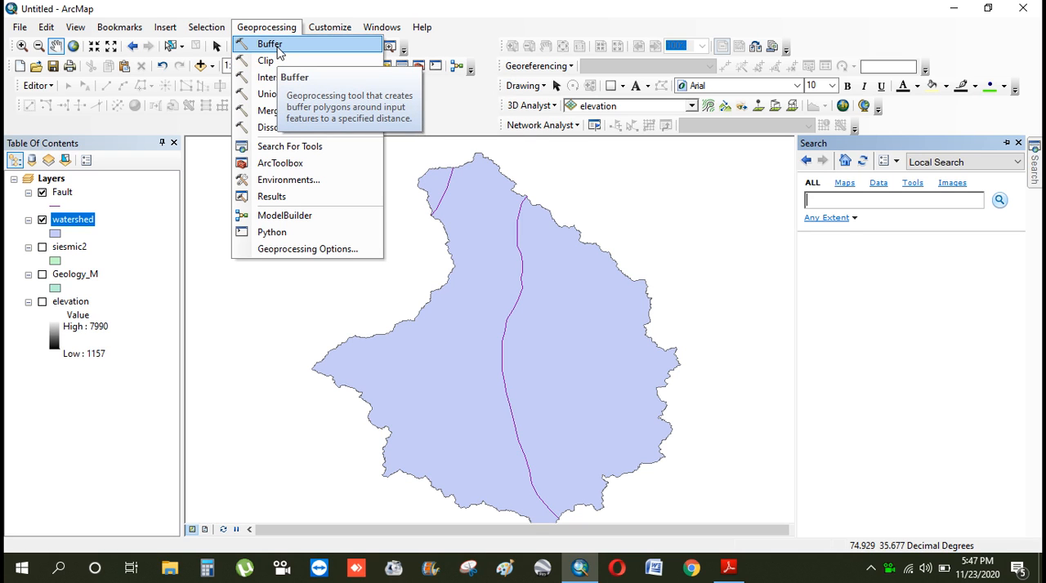
pyautogui.click(279, 50)
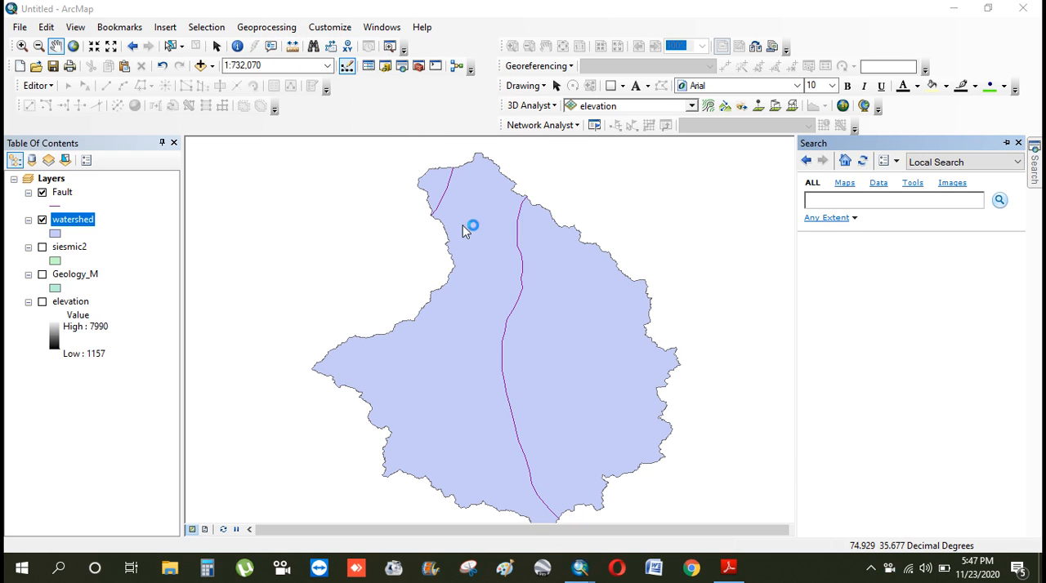
pyautogui.click(611, 160)
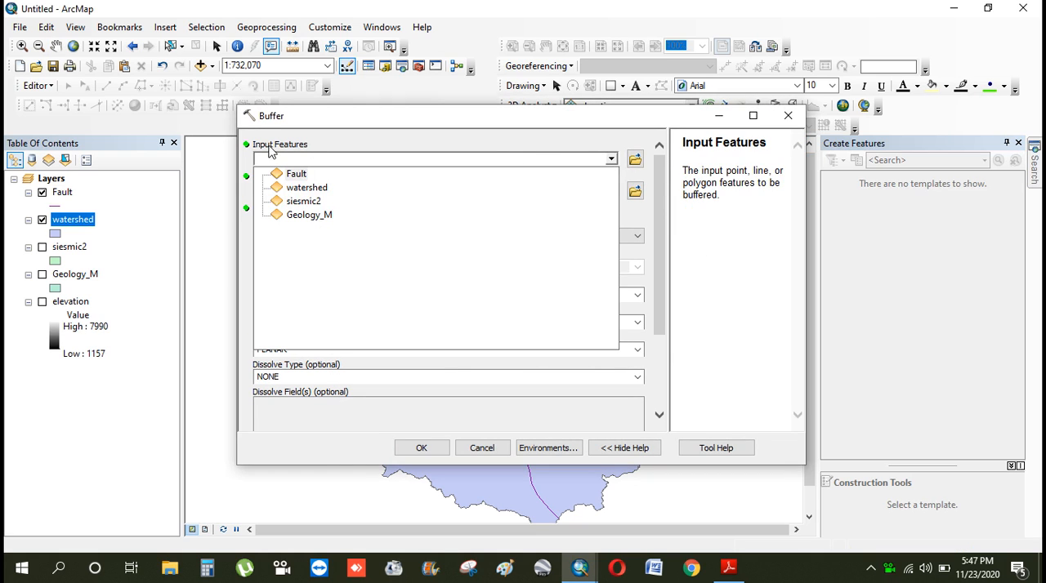
pyautogui.click(296, 175)
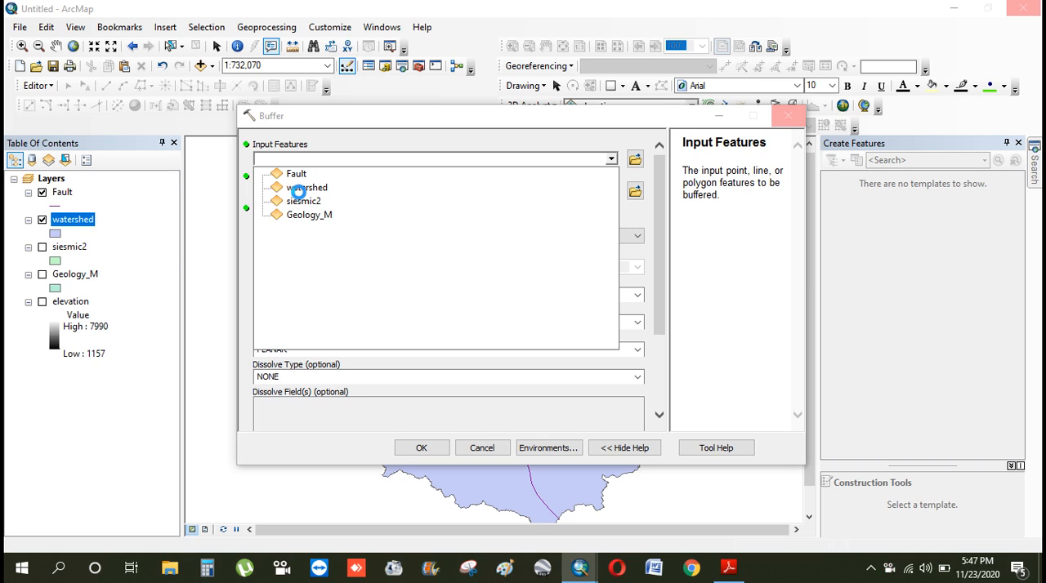
pyautogui.click(353, 173)
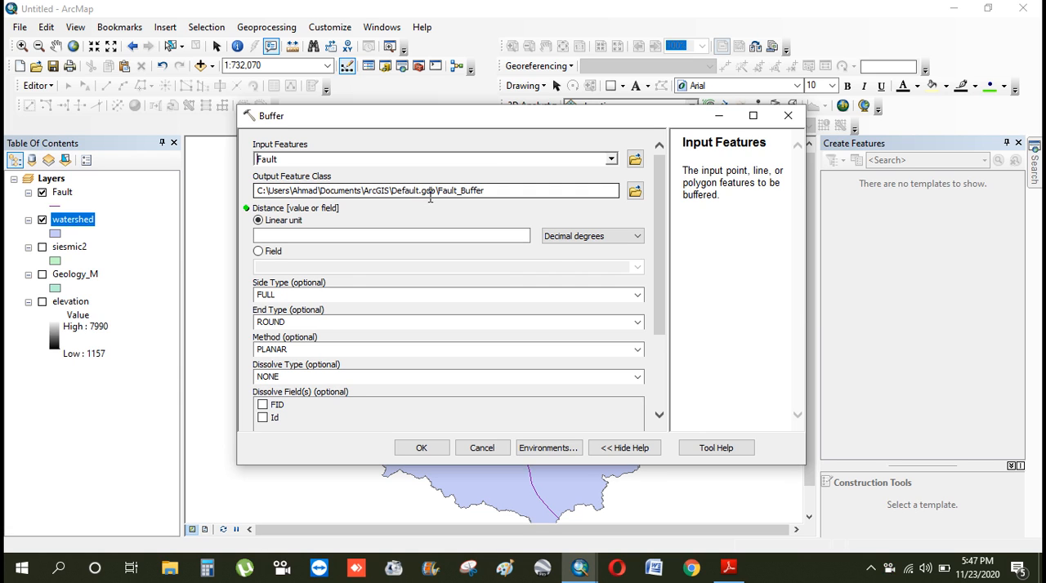
# Browse the buffer's output feature class location to the LAB 9 folder on the Desktop
pyautogui.click(636, 193)
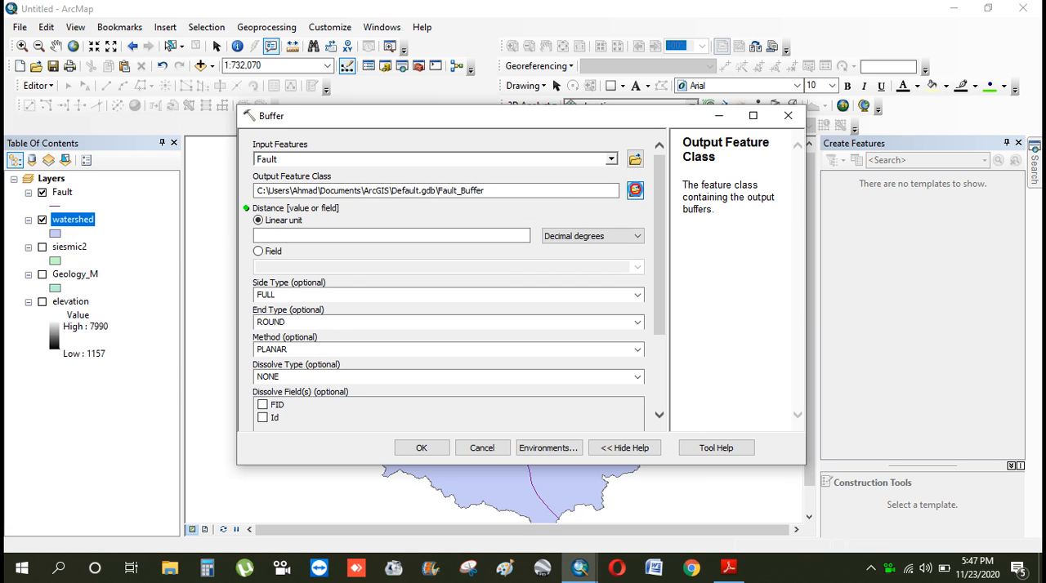
pyautogui.click(542, 194)
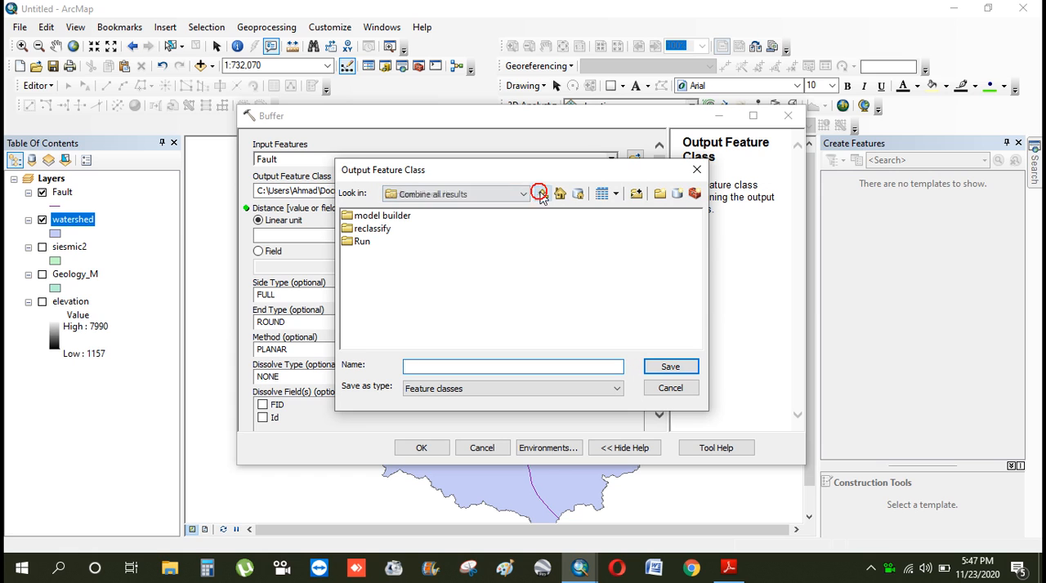
pyautogui.click(542, 194)
pyautogui.click(542, 193)
pyautogui.click(539, 196)
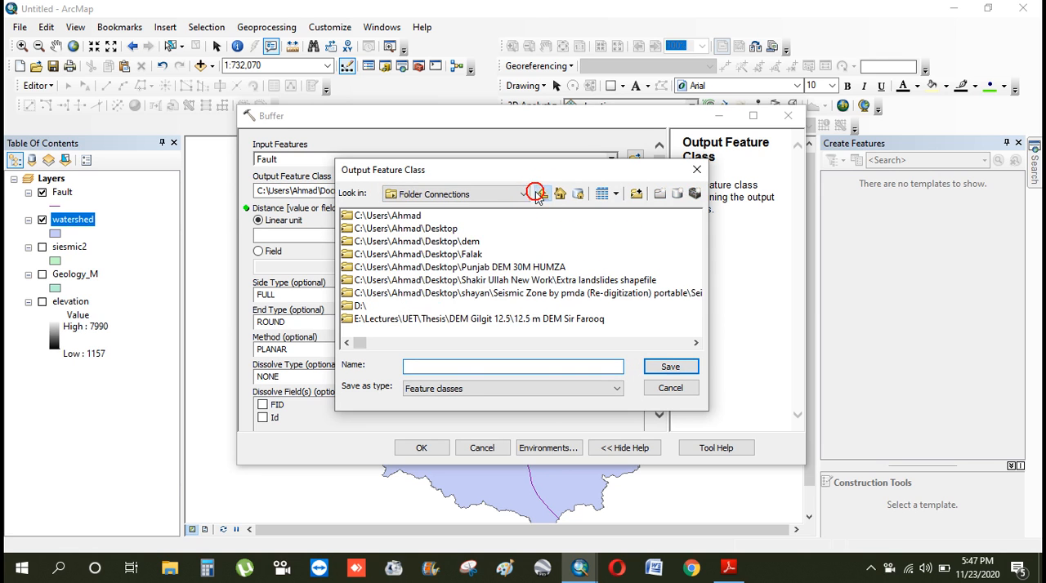
pyautogui.doubleClick(439, 232)
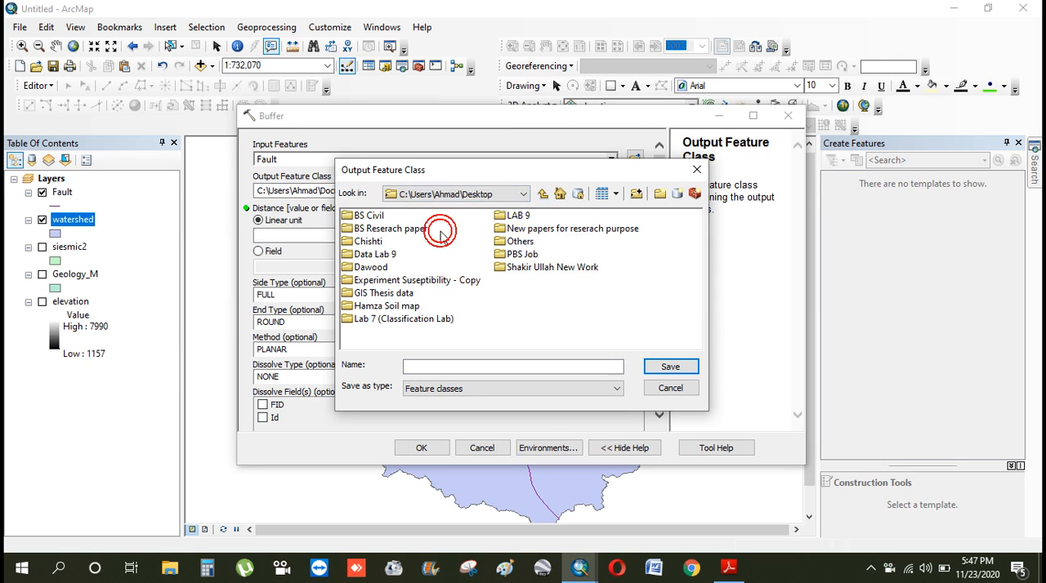
pyautogui.doubleClick(521, 215)
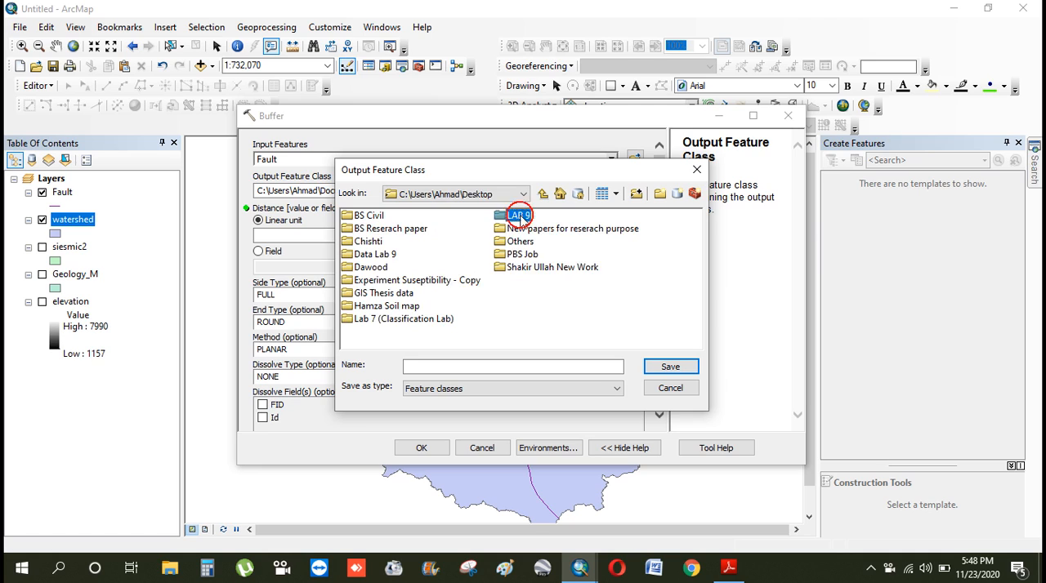
# Create a folder named "processed data" inside LAB 9 and open it
pyautogui.click(664, 198)
pyautogui.write('process')
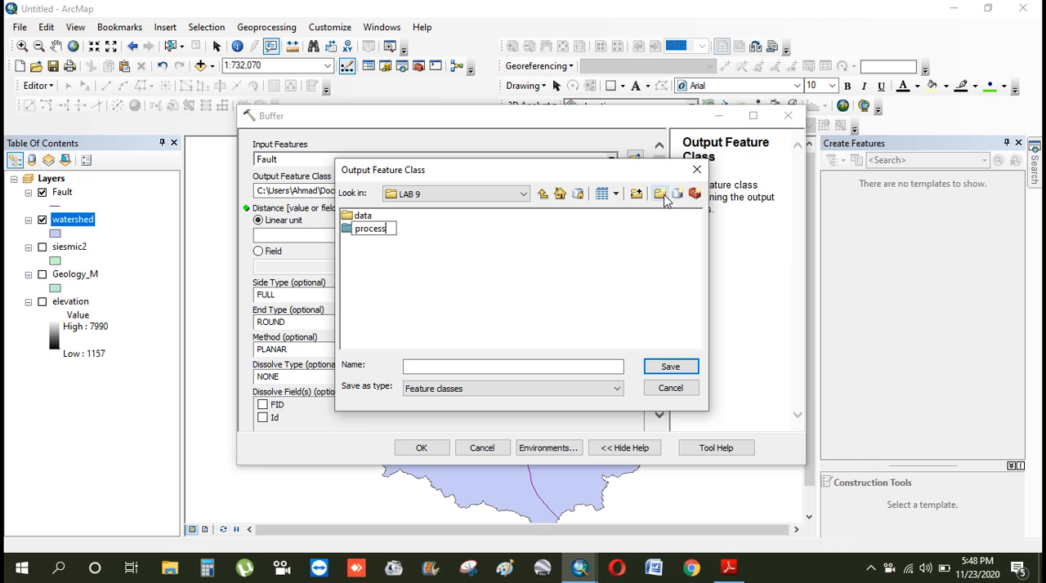
pyautogui.write('ed data')
pyautogui.click(535, 305)
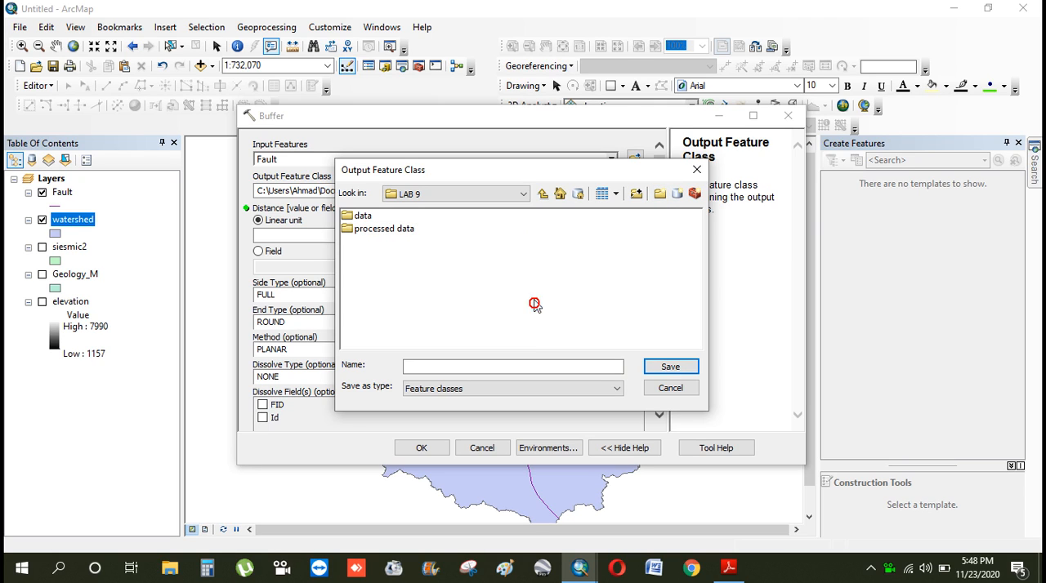
pyautogui.click(383, 234)
pyautogui.doubleClick(383, 233)
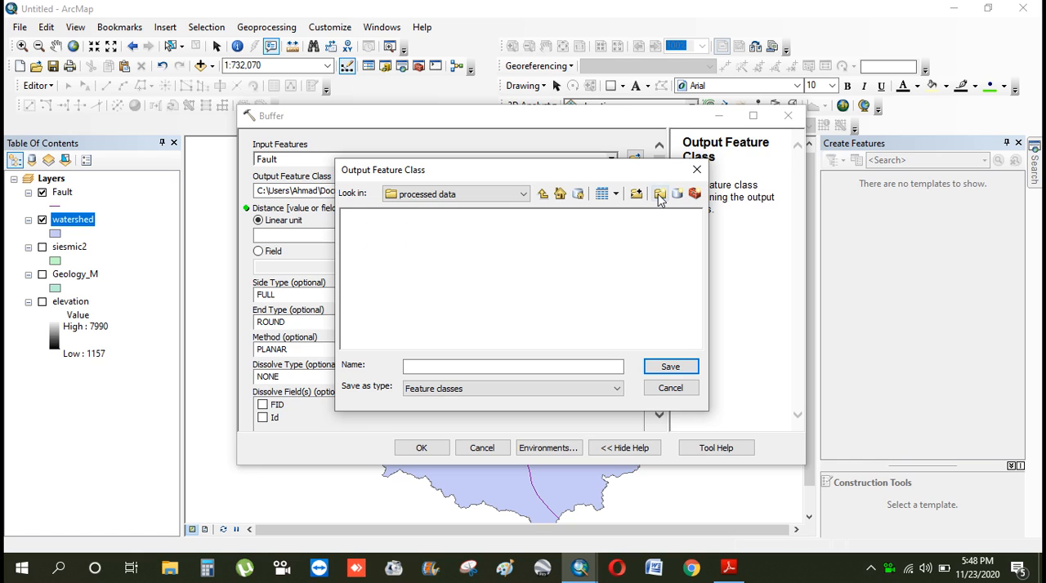
# Create a "fault" folder inside processed data with a "buffer" subfolder, and open the subfolder
pyautogui.click(659, 195)
pyautogui.write('fault')
pyautogui.click(594, 280)
pyautogui.doubleClick(362, 217)
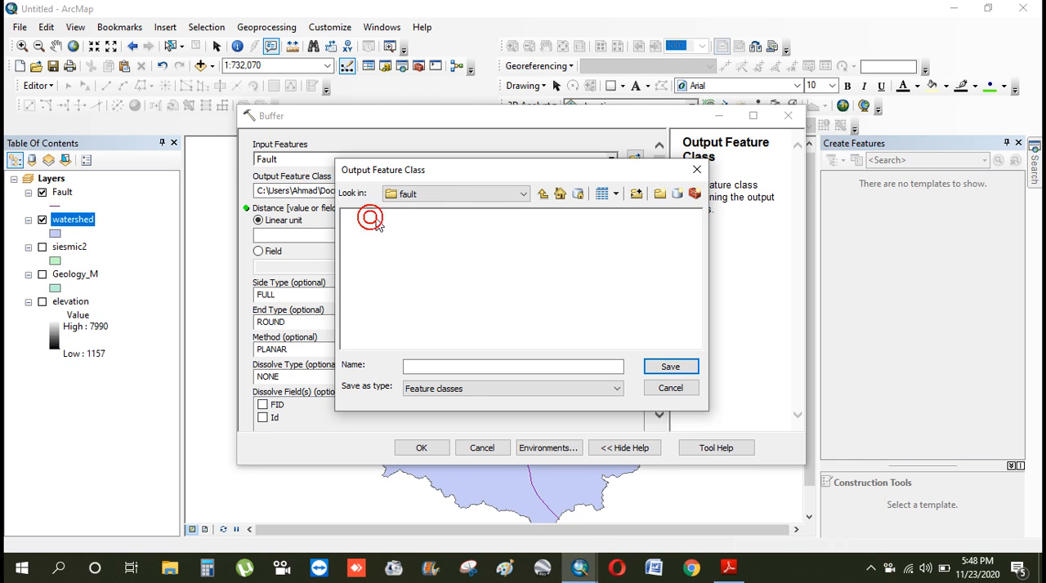
pyautogui.click(665, 198)
pyautogui.write('buffer')
pyautogui.click(570, 307)
pyautogui.doubleClick(368, 217)
# Save the output feature class as "buffer" in the buffer folder
pyautogui.click(485, 367)
pyautogui.write('buffer')
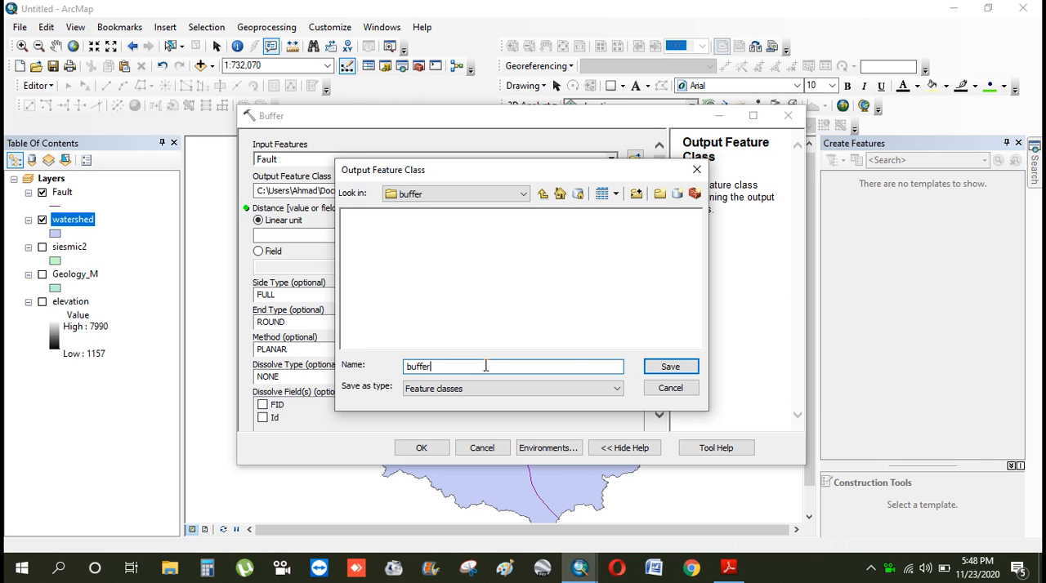
pyautogui.click(669, 368)
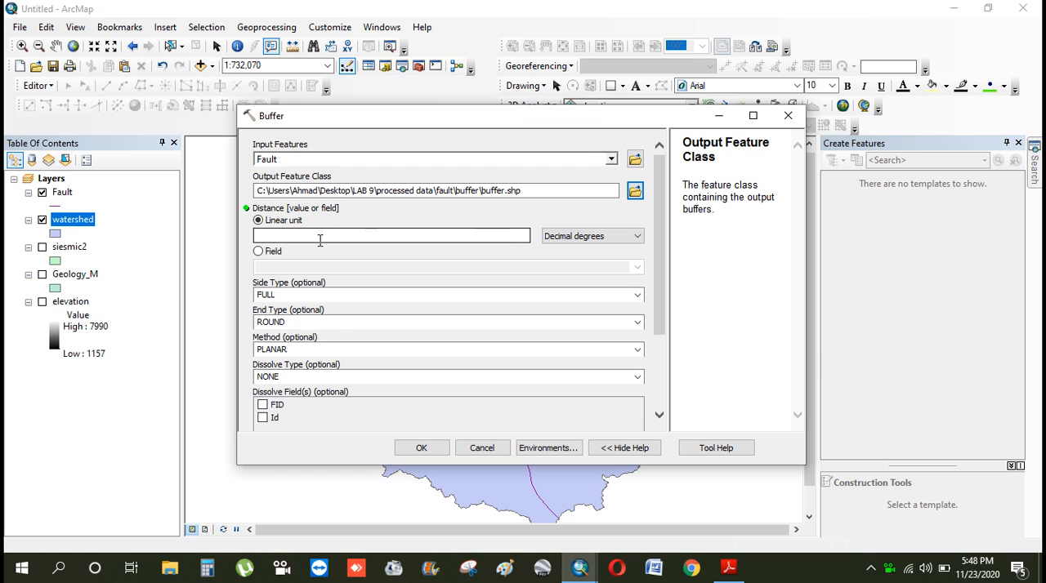
# Set the buffer distance to 5 Kilometers with dissolve type ALL and run the Buffer tool
pyautogui.click(519, 233)
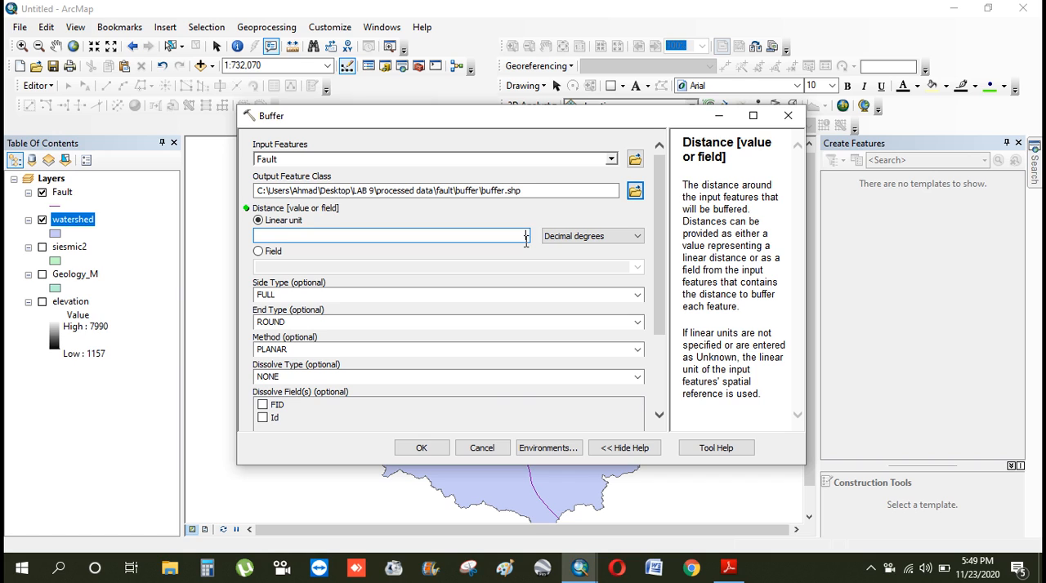
pyautogui.write('5')
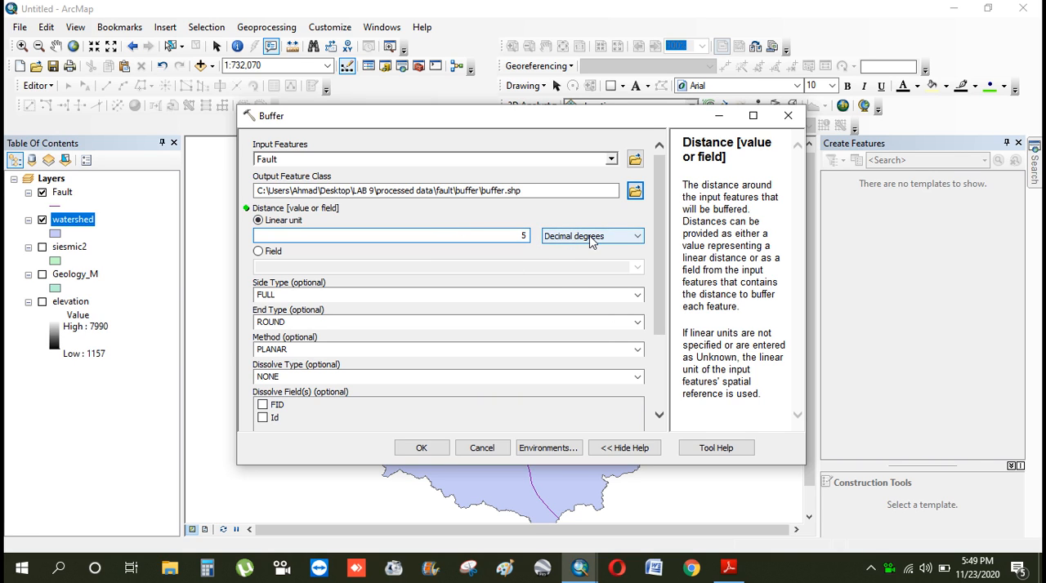
pyautogui.click(591, 239)
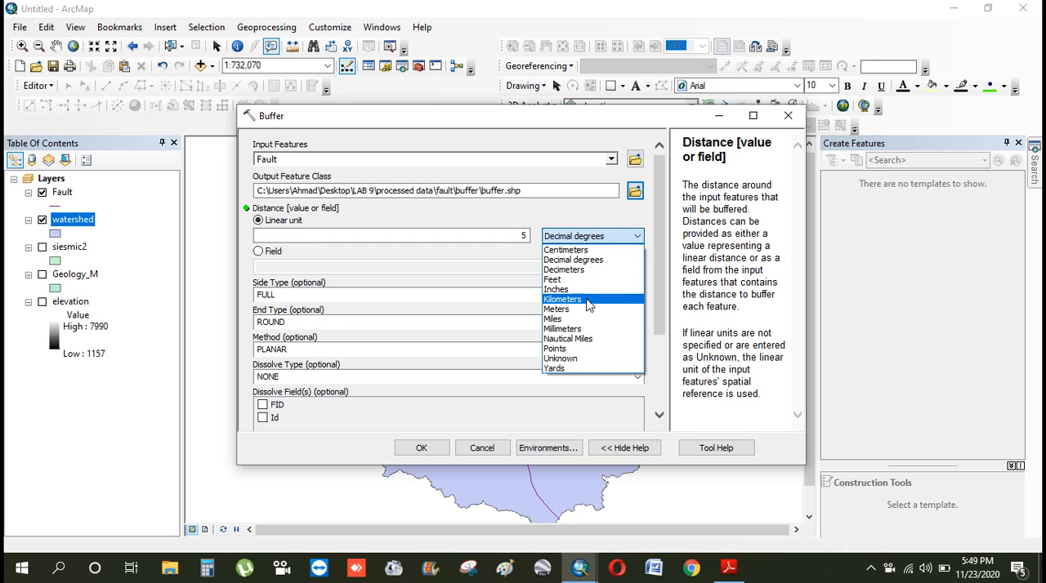
pyautogui.click(586, 300)
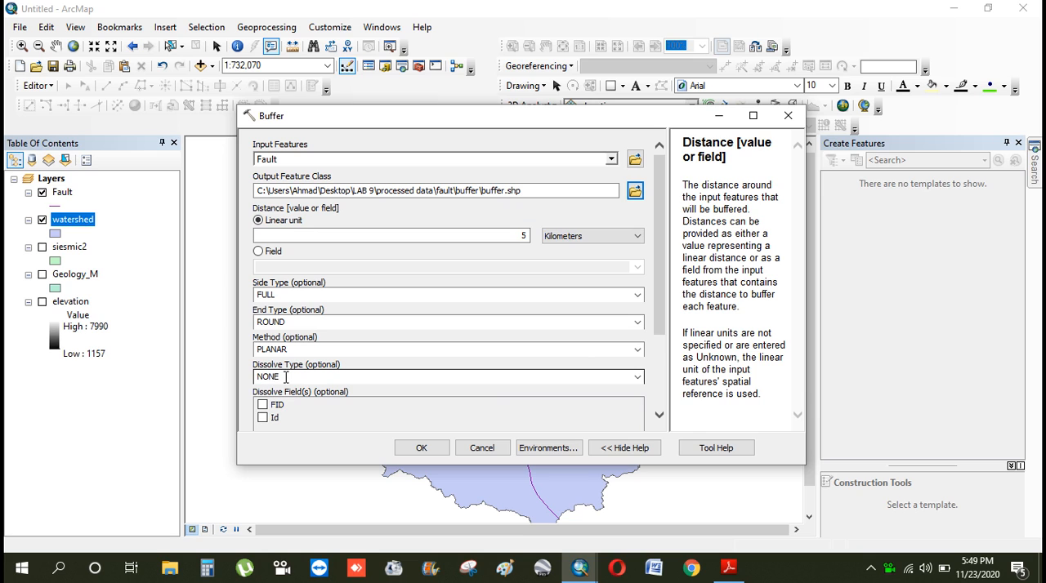
pyautogui.click(638, 381)
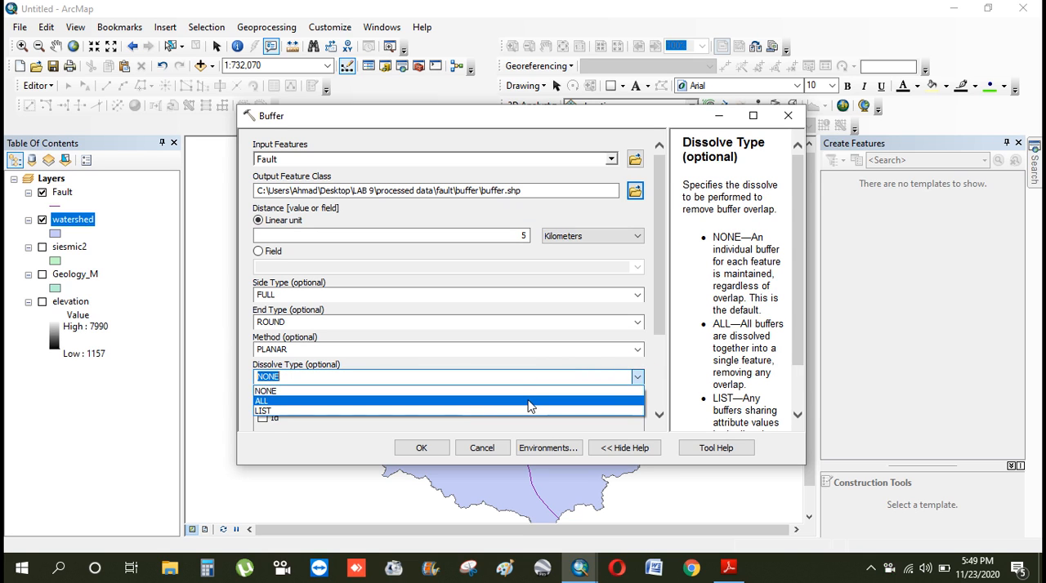
pyautogui.click(528, 402)
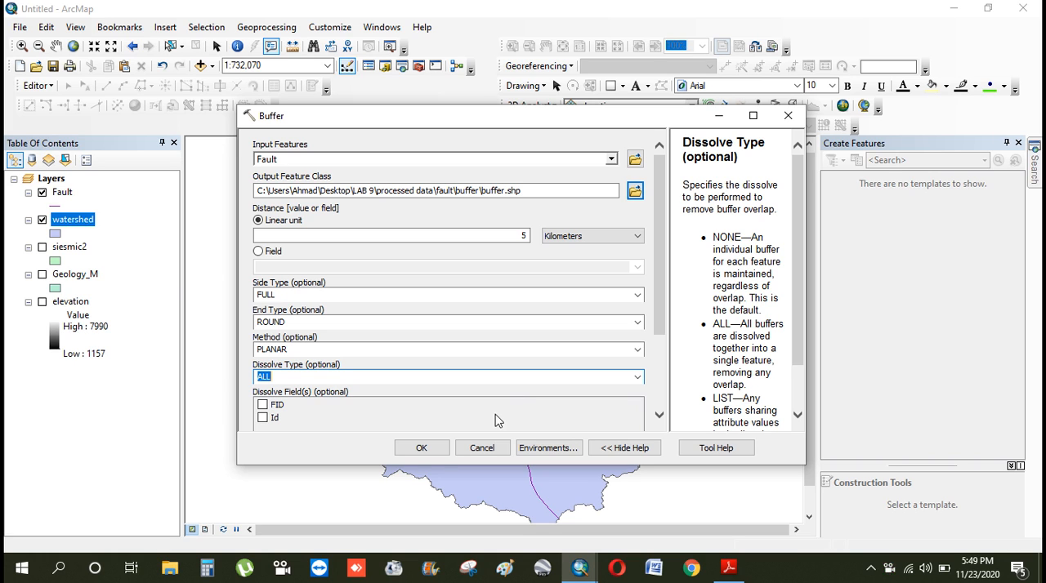
pyautogui.click(416, 451)
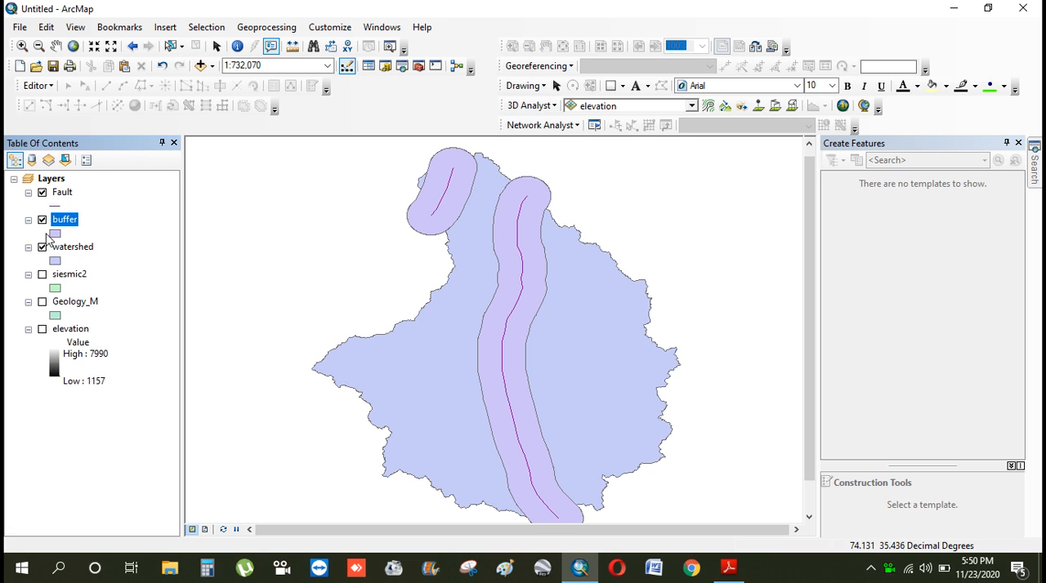
# Hide the Fault layer, move it below elevation, and toggle the buffer layer off and on to compare it with the watershed
pyautogui.click(43, 193)
pyautogui.moveTo(54, 200); pyautogui.dragTo(70, 413)
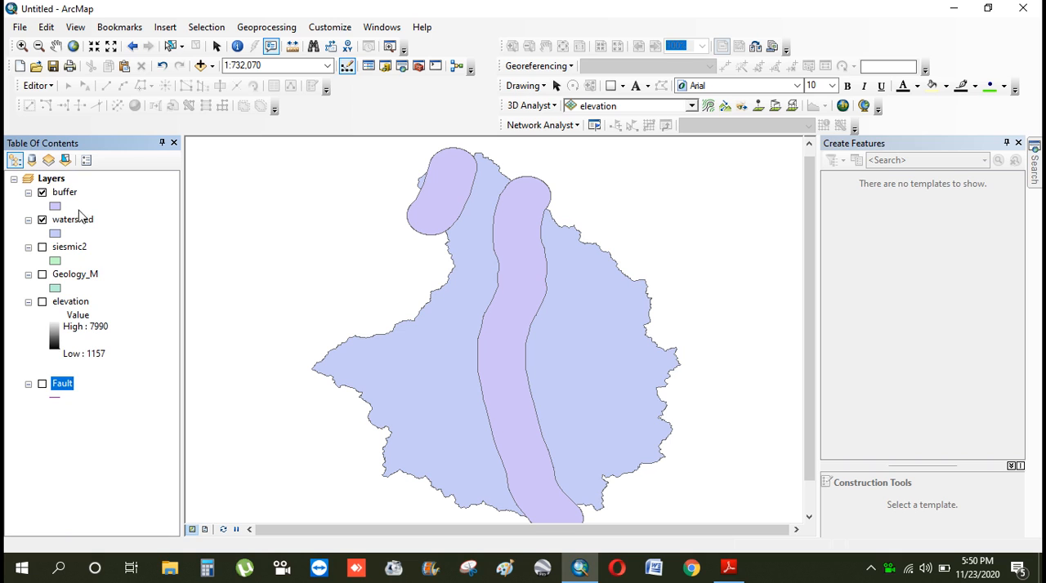
pyautogui.click(43, 194)
pyautogui.click(42, 194)
pyautogui.click(42, 195)
pyautogui.click(42, 194)
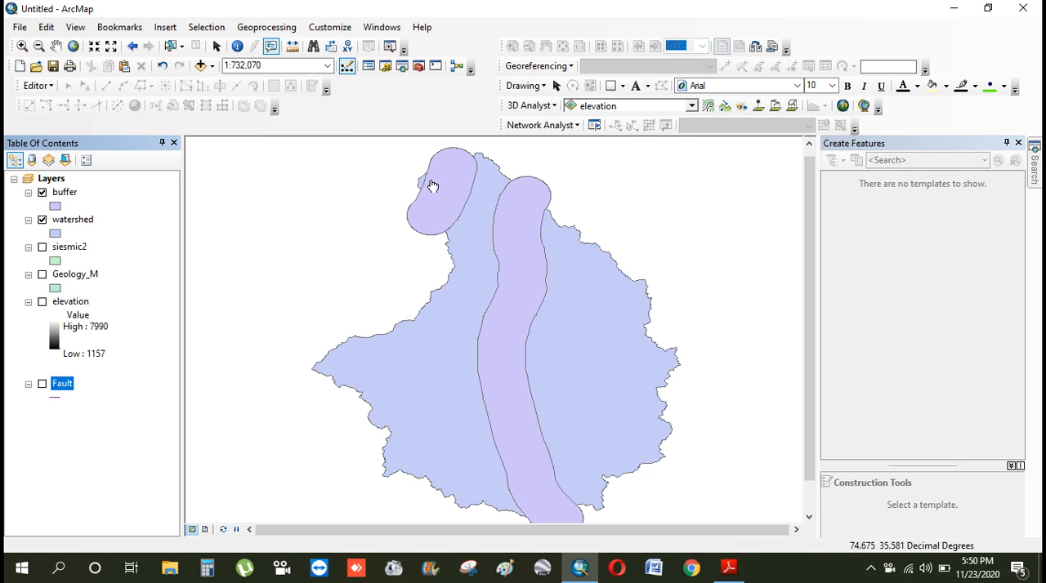
# Display Fault above the buffer layer for comparison, and return it hidden below elevation
pyautogui.click(43, 384)
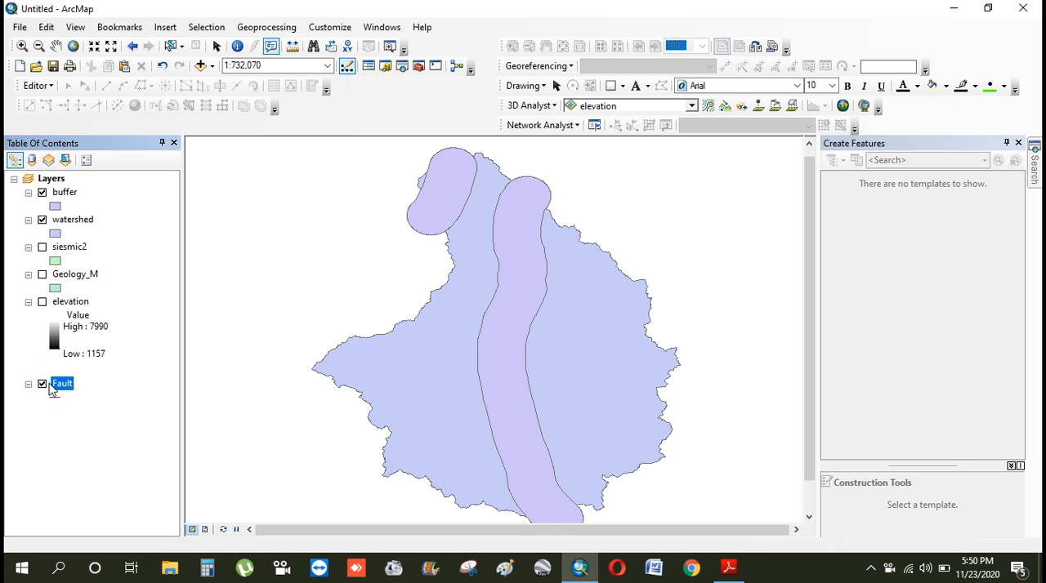
pyautogui.moveTo(88, 223); pyautogui.dragTo(87, 180)
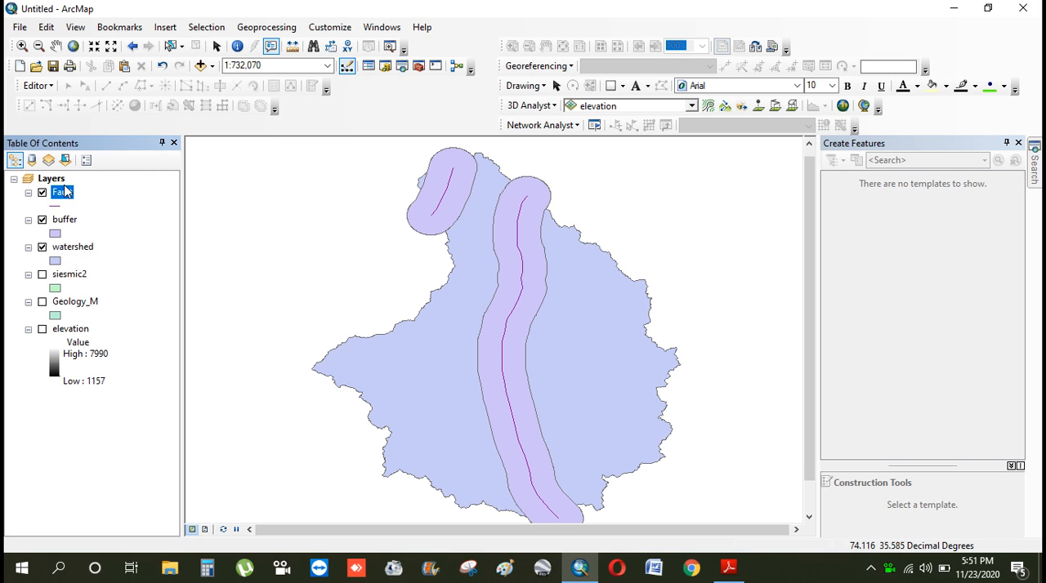
pyautogui.click(42, 193)
pyautogui.moveTo(52, 194); pyautogui.dragTo(62, 398)
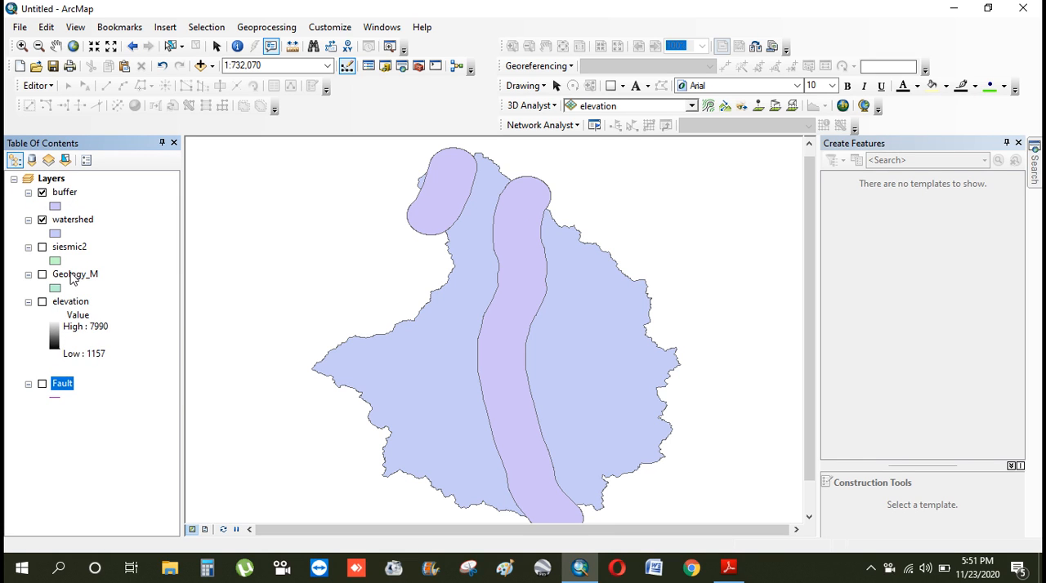
# Search for the "union" tool and open Union (Analysis)
pyautogui.click(1035, 167)
pyautogui.click(883, 205)
pyautogui.write('union')
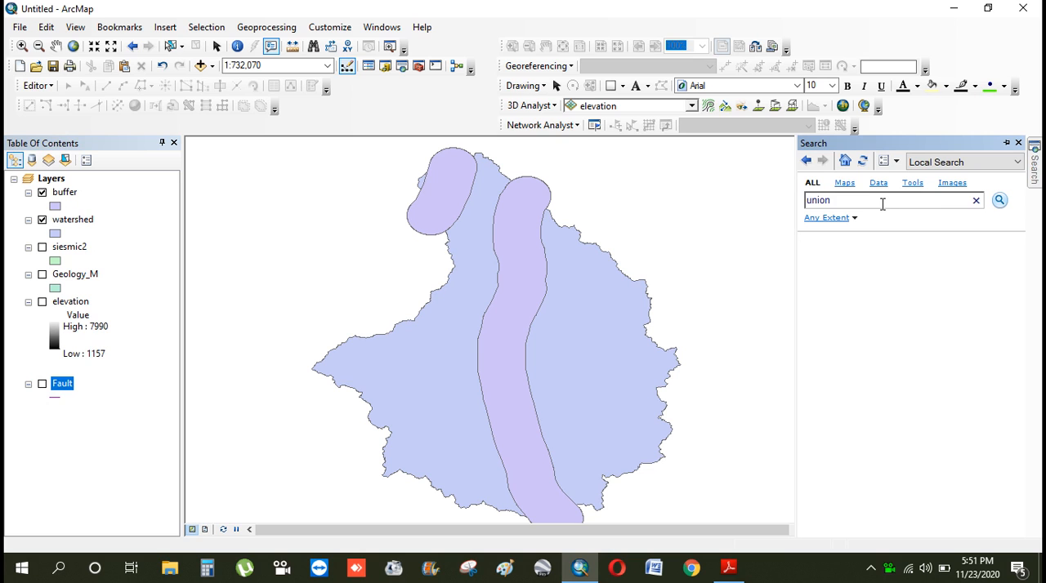
pyautogui.press('Return')
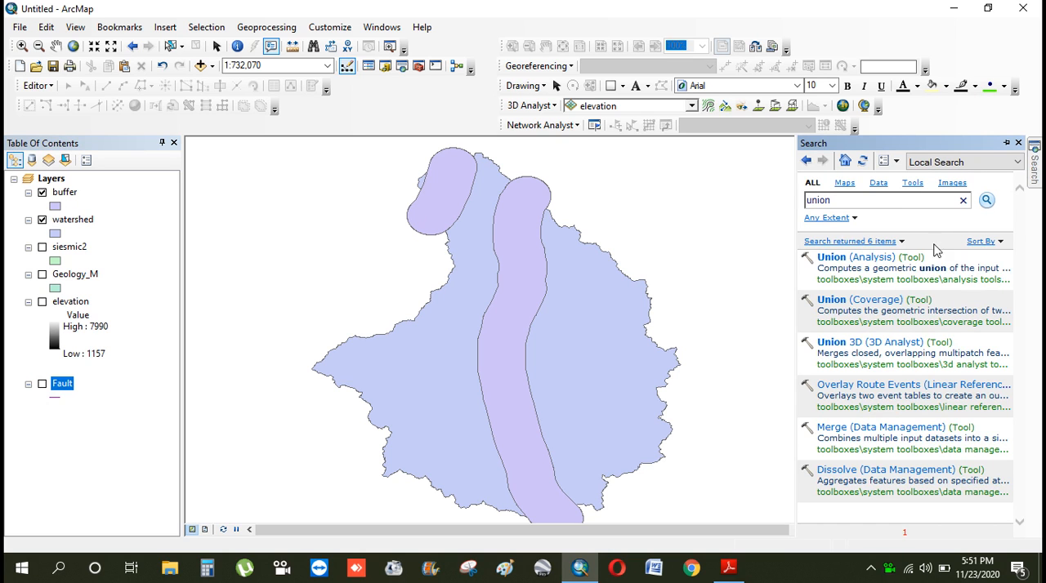
pyautogui.click(880, 261)
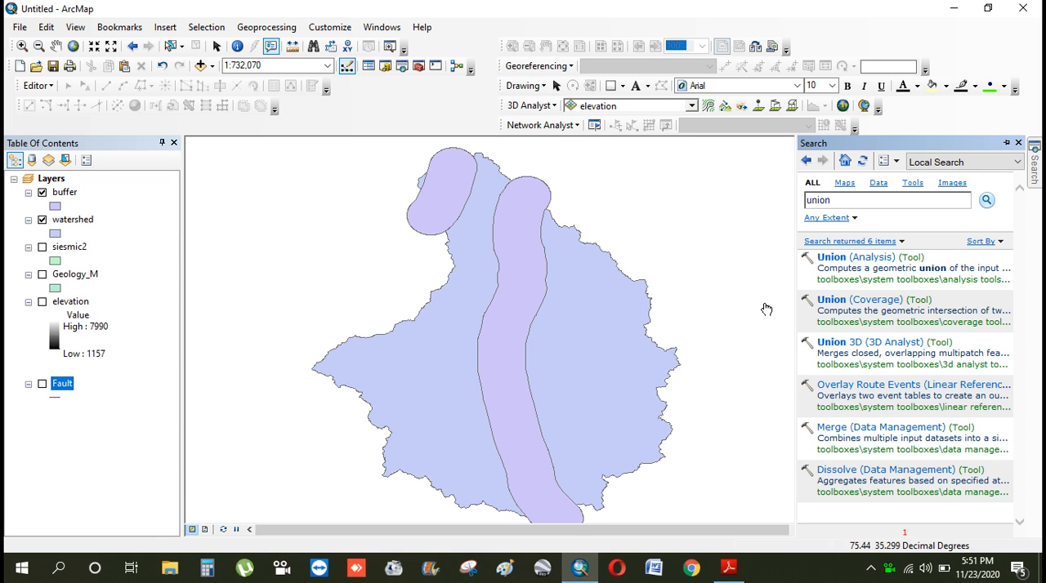
pyautogui.scroll(3, 767, 309)
pyautogui.scroll(-4, 768, 302)
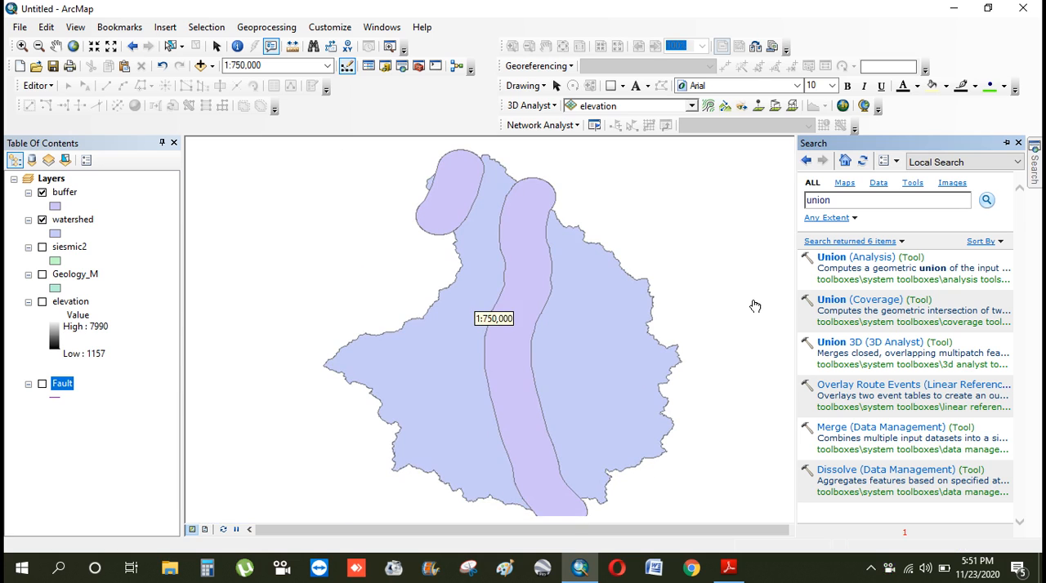
pyautogui.click(872, 259)
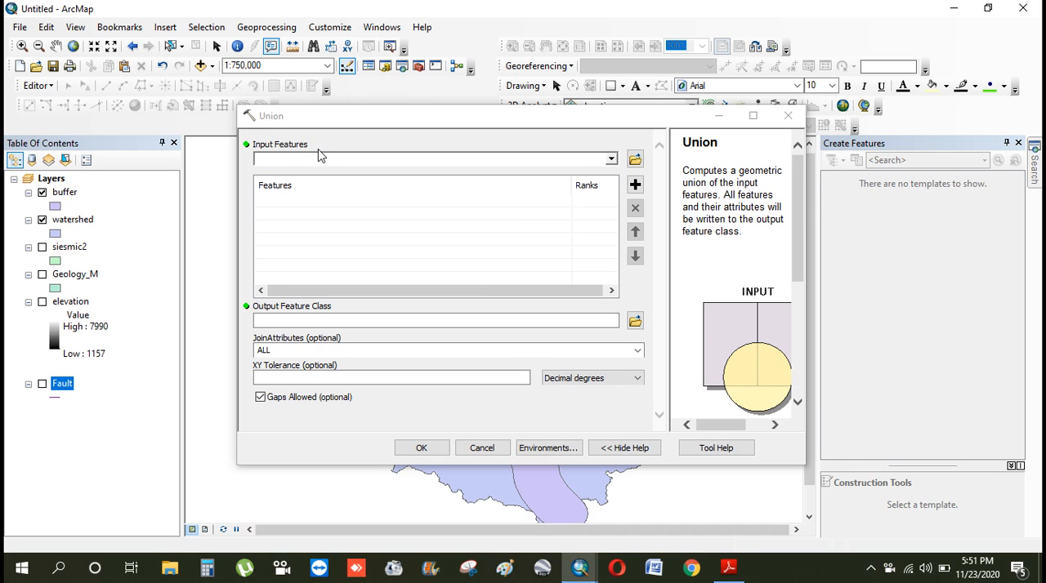
# Add the buffer and watershed layers as the Union tool's input features
pyautogui.click(611, 160)
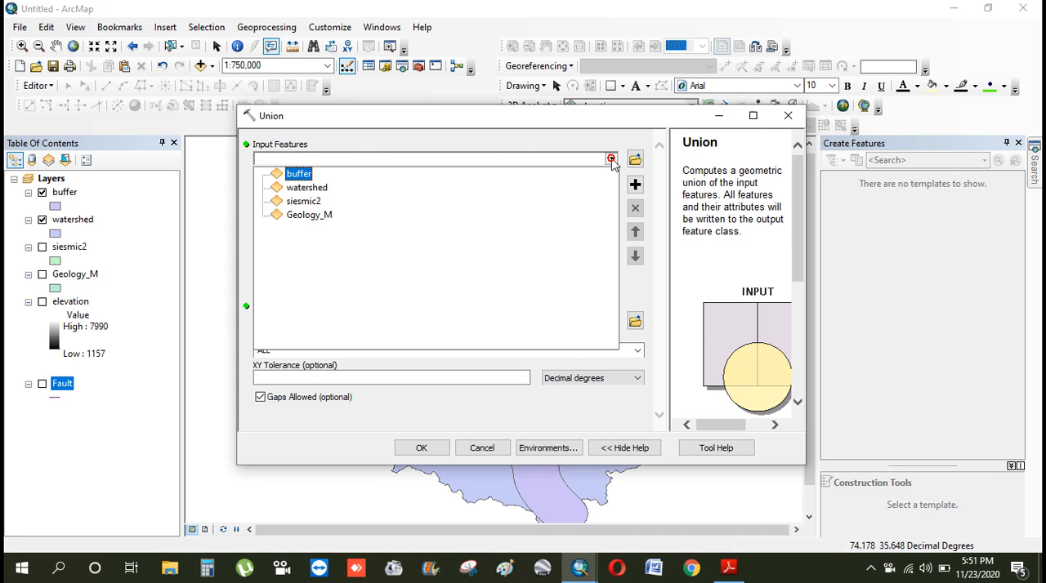
pyautogui.click(299, 176)
pyautogui.click(611, 160)
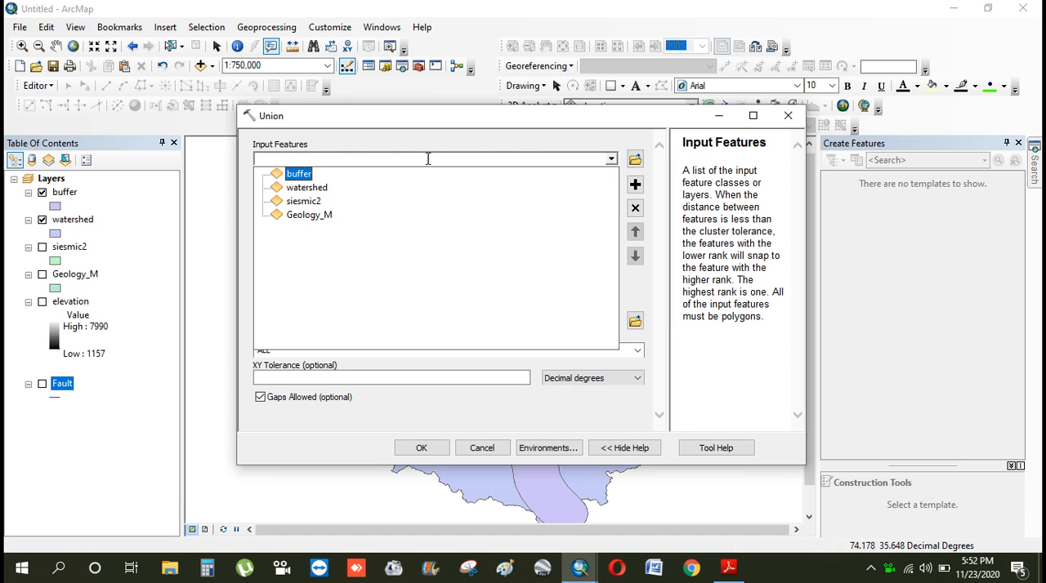
pyautogui.click(302, 188)
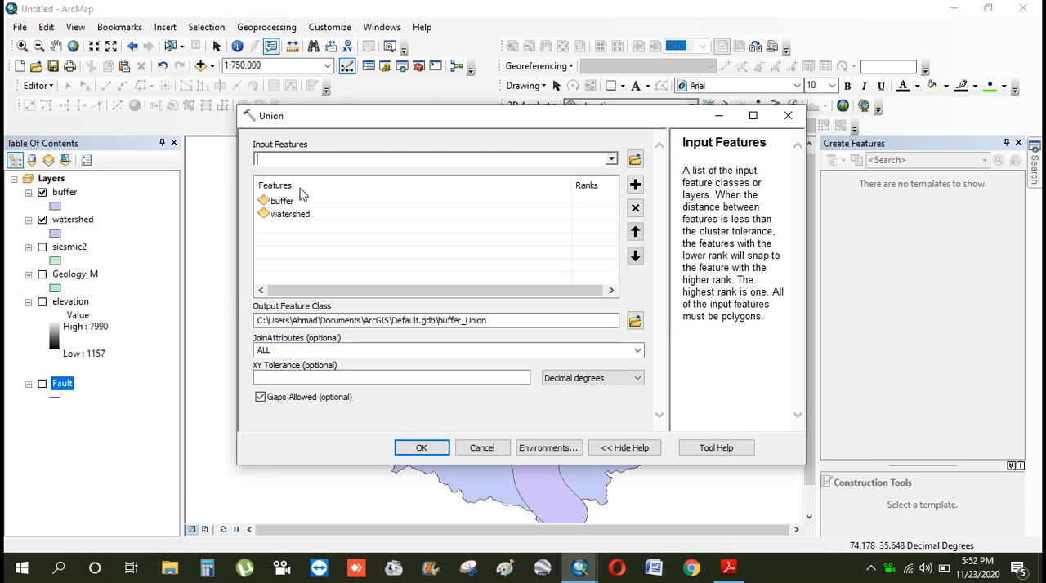
# Create a new folder named union inside the fault folder for the Union tool's output feature class
pyautogui.click(635, 320)
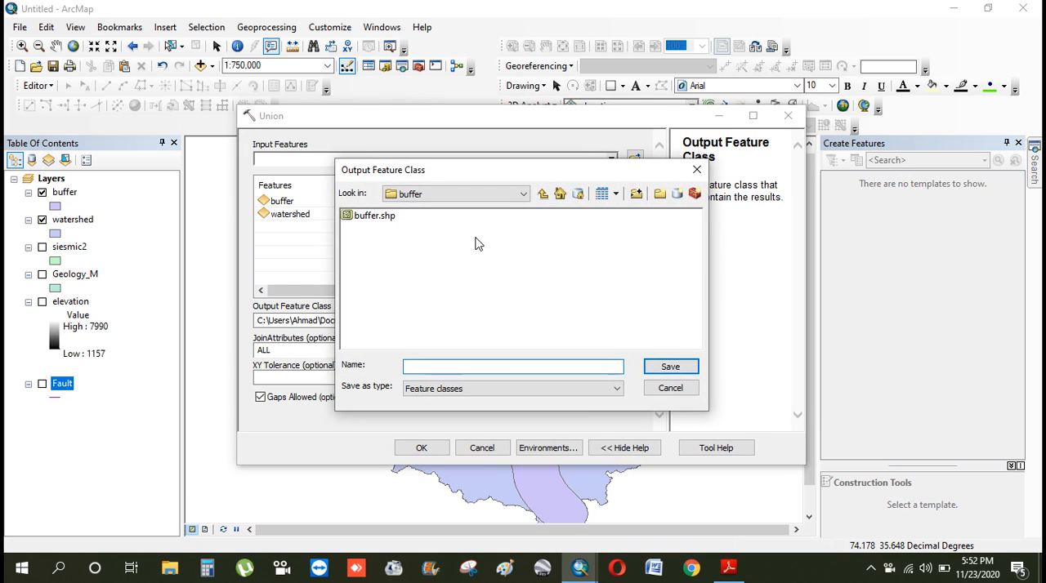
pyautogui.click(543, 194)
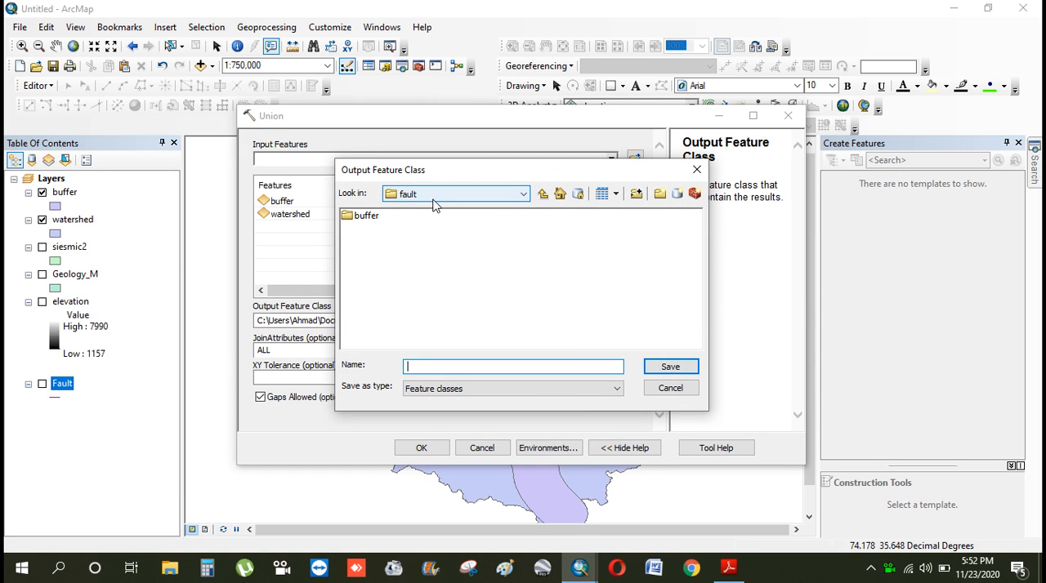
pyautogui.click(659, 194)
pyautogui.write('union')
pyautogui.click(523, 281)
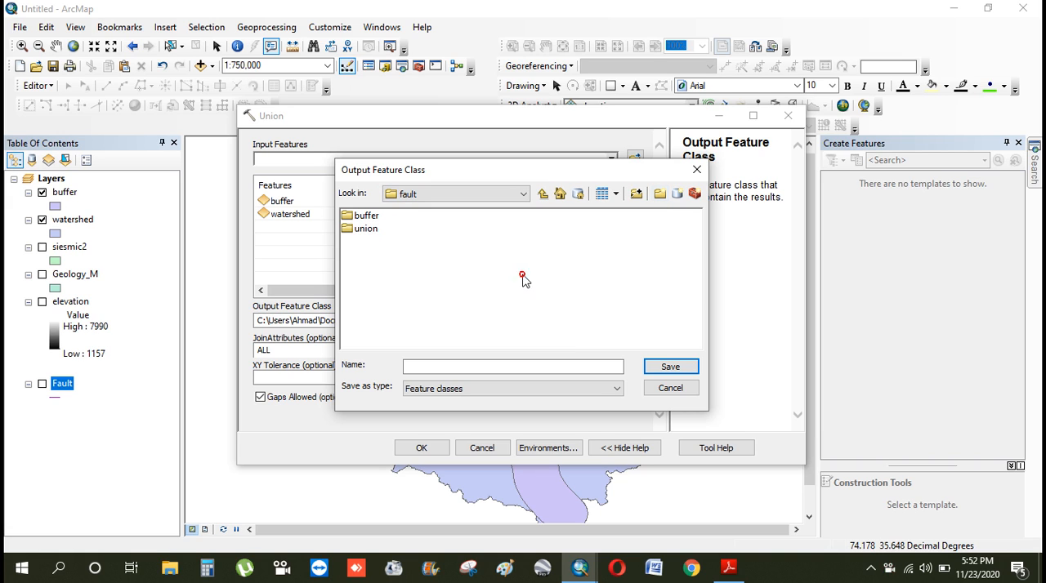
# Save the output feature class as union in the new union folder and run the Union tool
pyautogui.doubleClick(366, 228)
pyautogui.click(440, 367)
pyautogui.write('union')
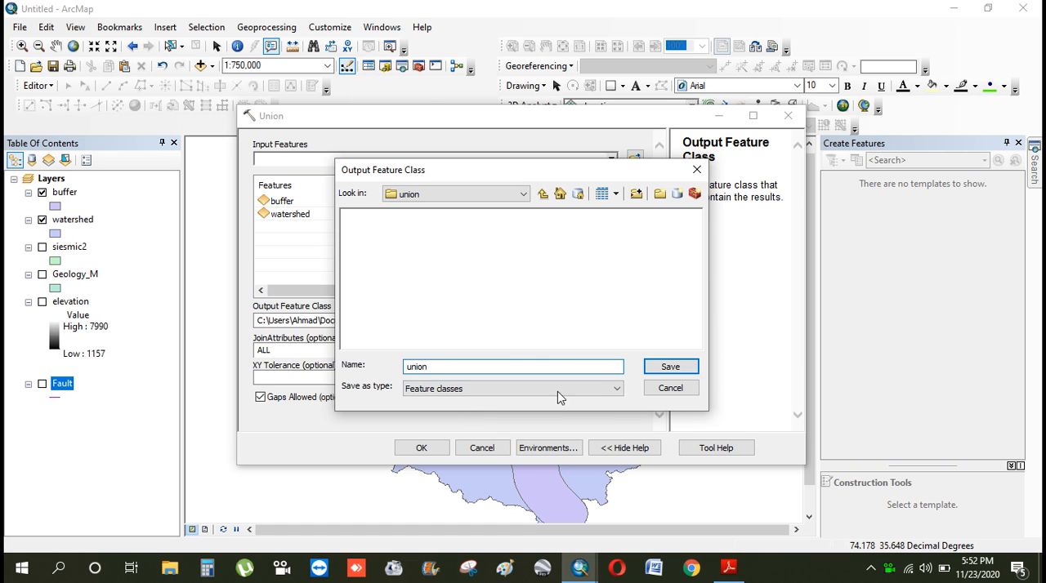
pyautogui.click(666, 367)
pyautogui.click(438, 450)
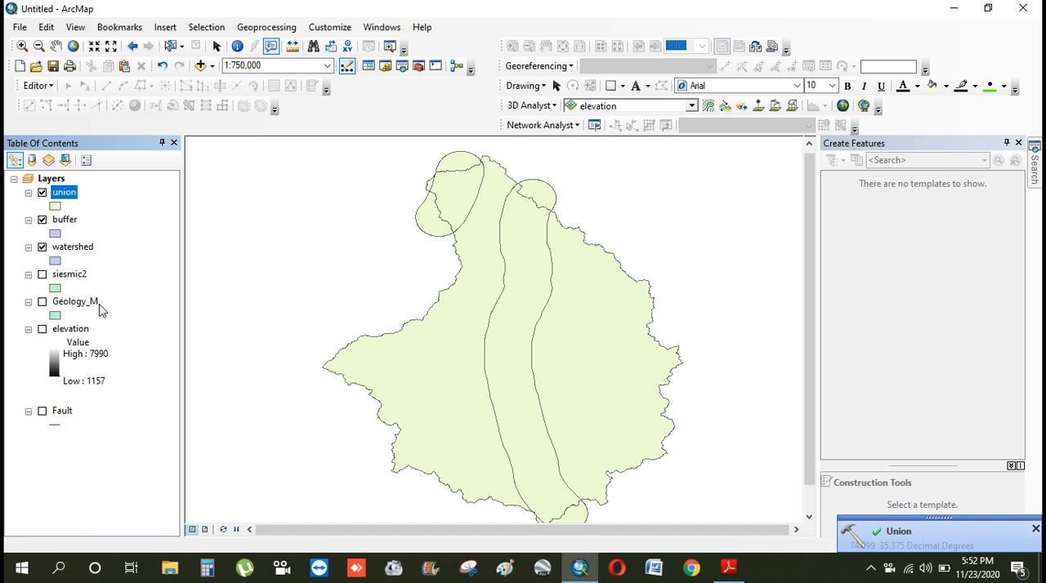
# Hide the buffer and watershed layers and move both to the end of the layer order
pyautogui.click(43, 220)
pyautogui.moveTo(55, 228); pyautogui.dragTo(90, 429)
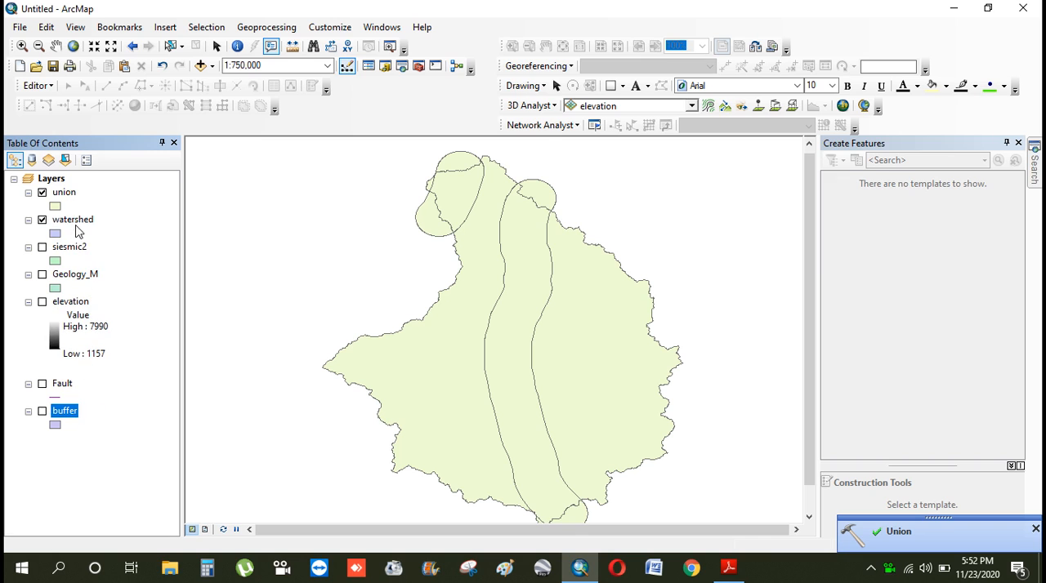
pyautogui.click(42, 220)
pyautogui.moveTo(70, 227); pyautogui.dragTo(64, 417)
# Display the buffer layer above union to compare their outlines, and hide it again
pyautogui.click(42, 383)
pyautogui.click(59, 384)
pyautogui.moveTo(74, 191); pyautogui.dragTo(73, 191)
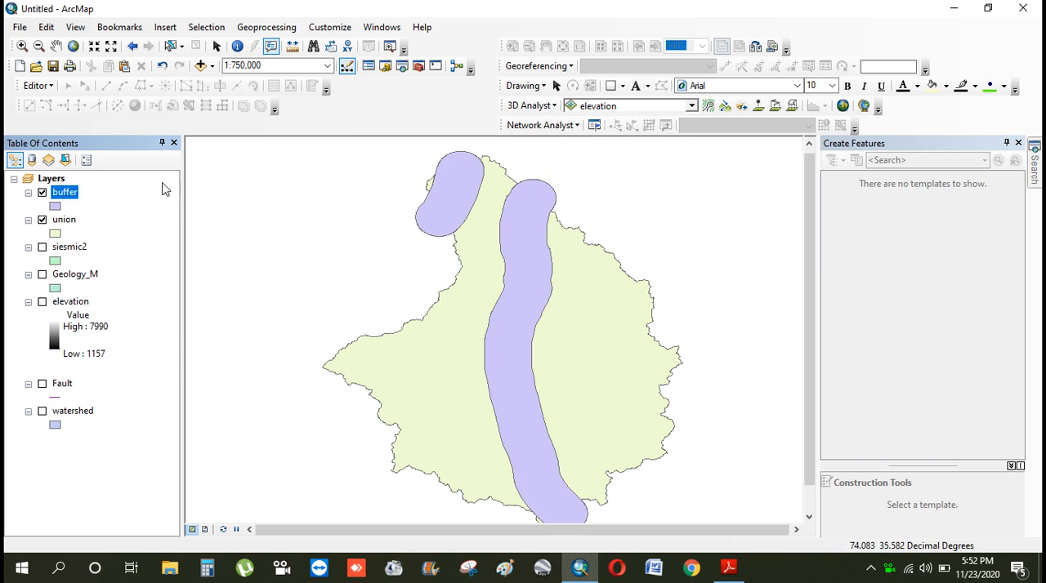
pyautogui.click(42, 193)
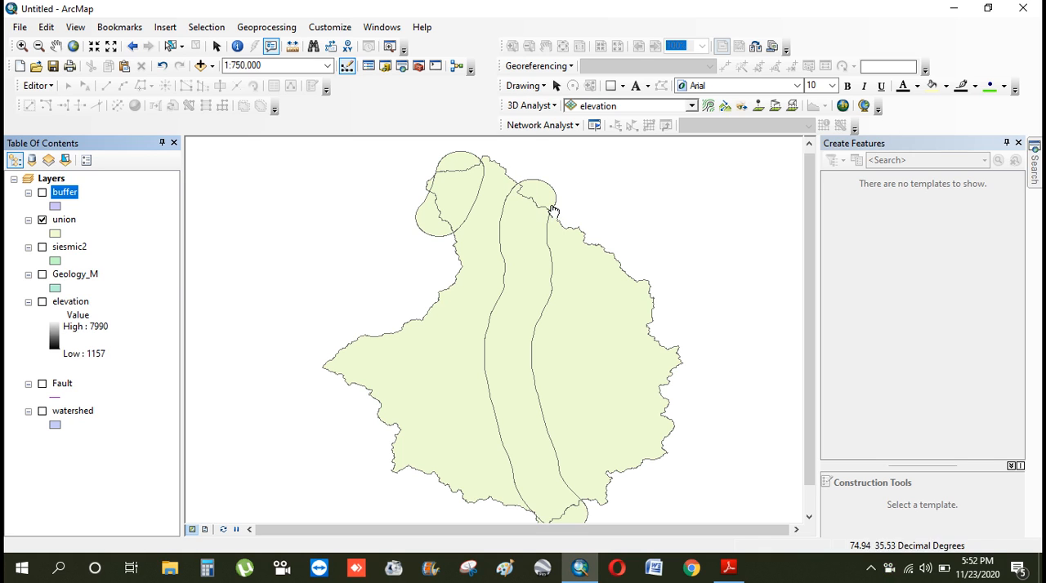
pyautogui.moveTo(811, 245); pyautogui.dragTo(809, 252)
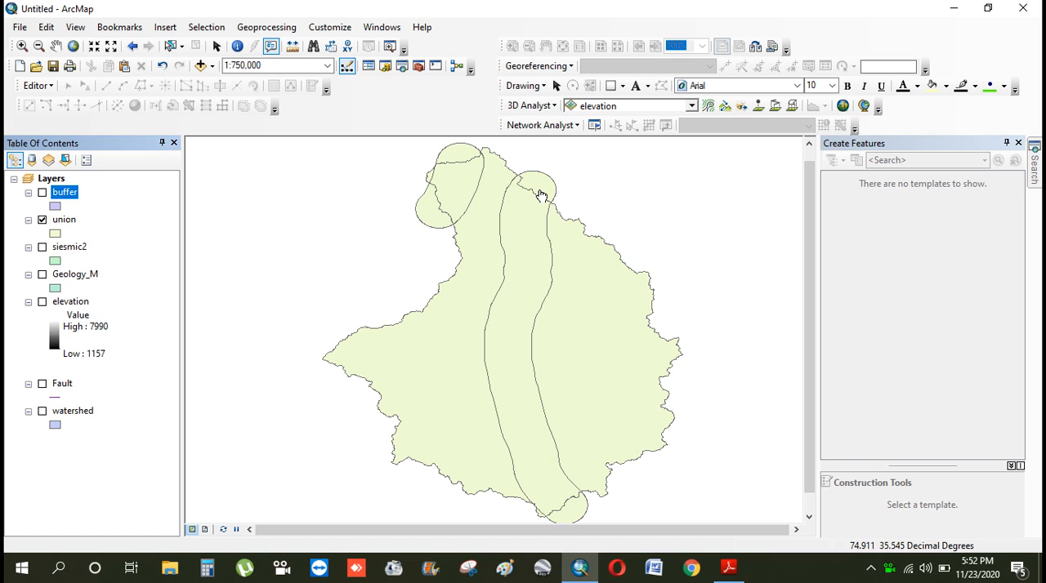
# Display elevation above the union layer for comparison, and return it hidden below watershed
pyautogui.click(43, 276)
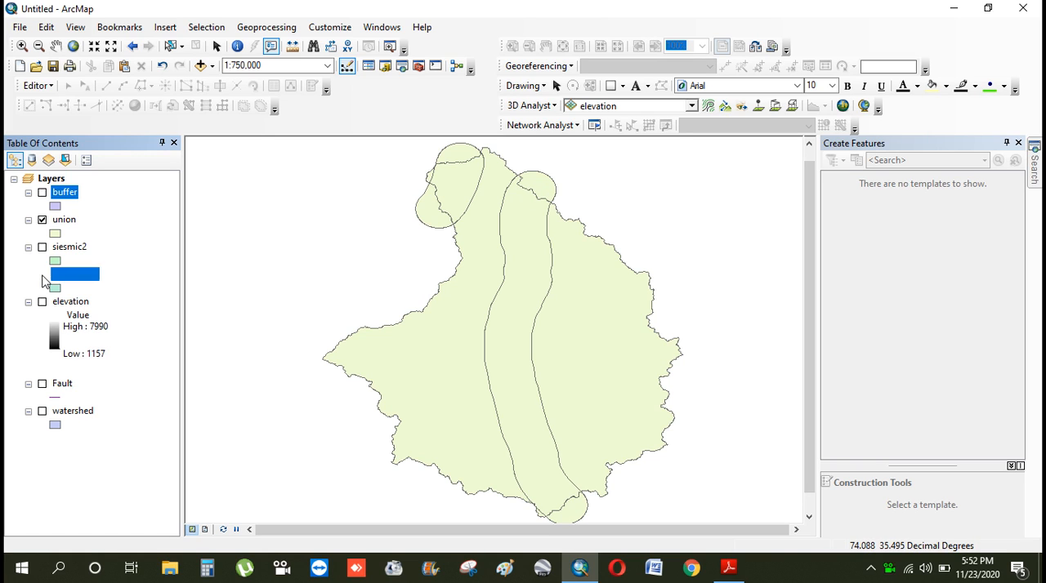
pyautogui.click(42, 275)
pyautogui.click(42, 302)
pyautogui.click(43, 302)
pyautogui.moveTo(51, 303); pyautogui.dragTo(88, 189)
pyautogui.click(43, 192)
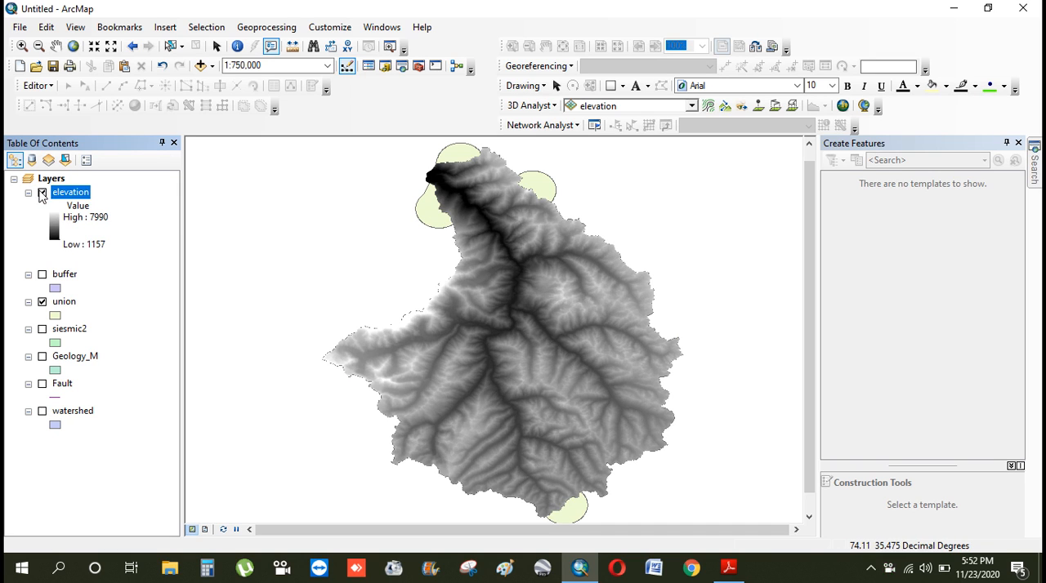
pyautogui.click(42, 192)
pyautogui.moveTo(99, 422); pyautogui.dragTo(99, 425)
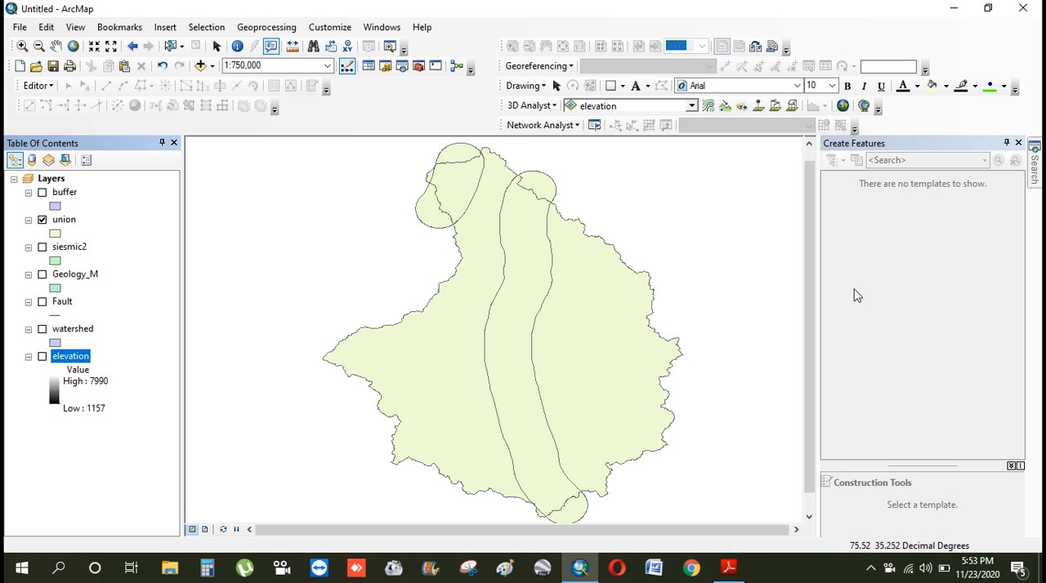
# Search for the "clip" tool and open Clip (Analysis)
pyautogui.click(1036, 161)
pyautogui.doubleClick(819, 201)
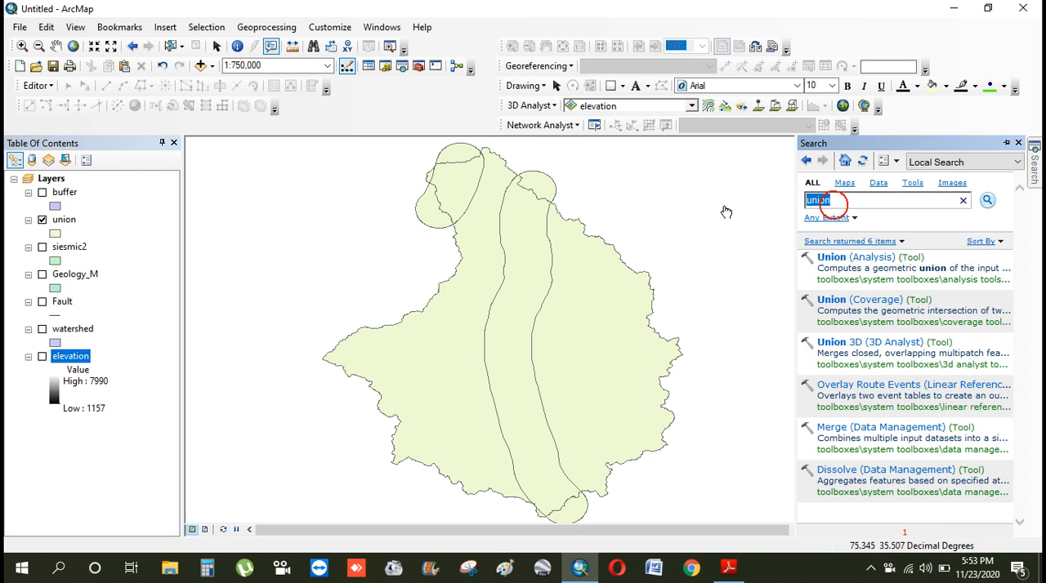
pyautogui.write('clip')
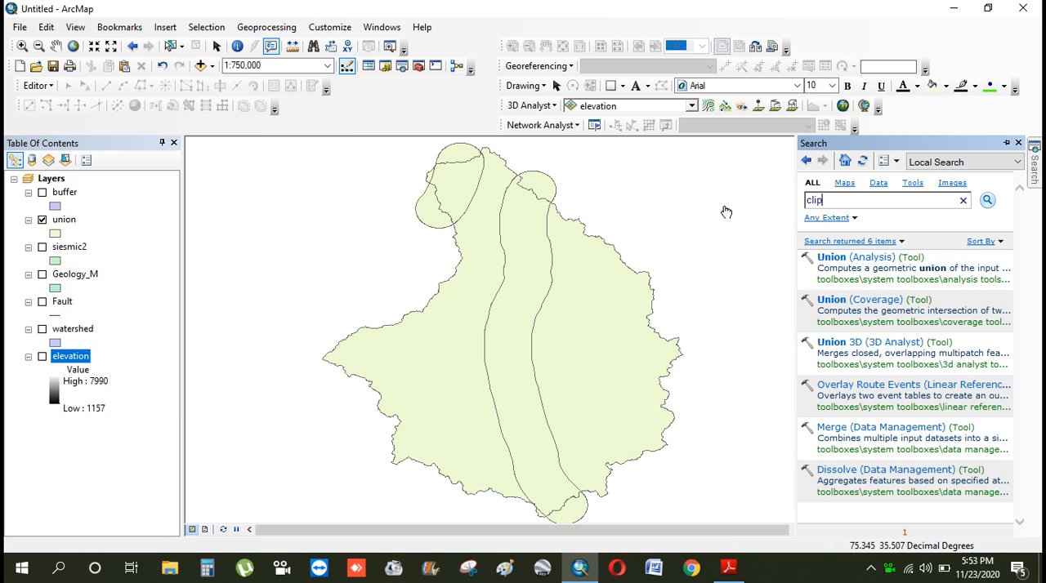
pyautogui.press('Return')
pyautogui.click(865, 301)
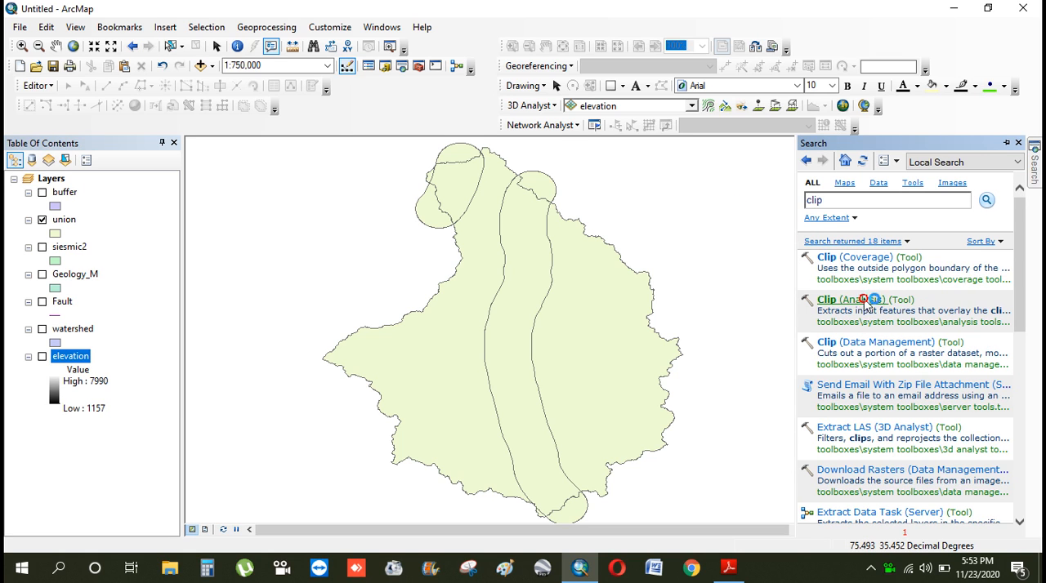
# Set union as the Clip tool's input features and watershed as its clip features
pyautogui.click(611, 159)
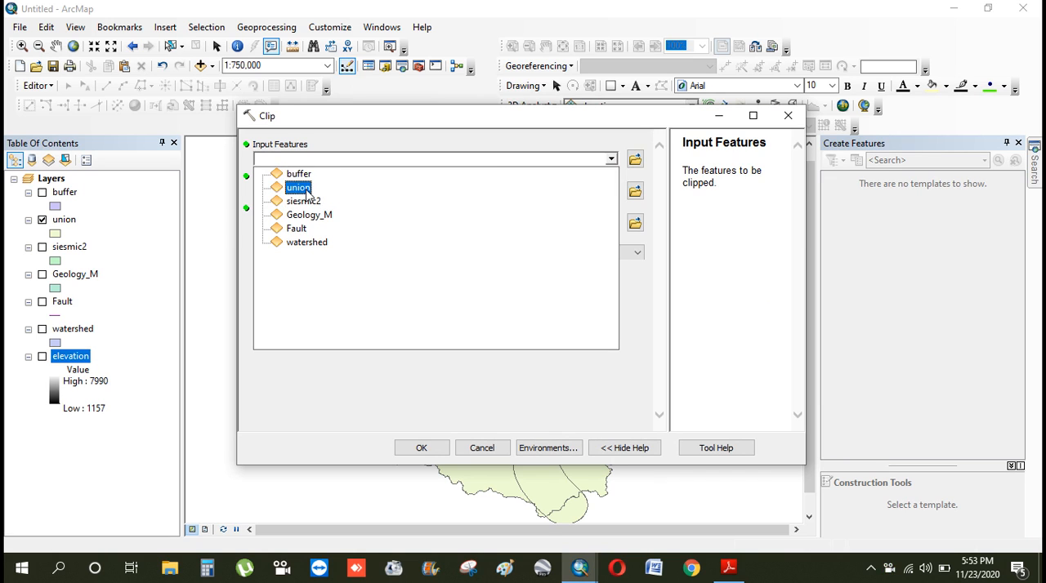
pyautogui.click(306, 193)
pyautogui.click(612, 192)
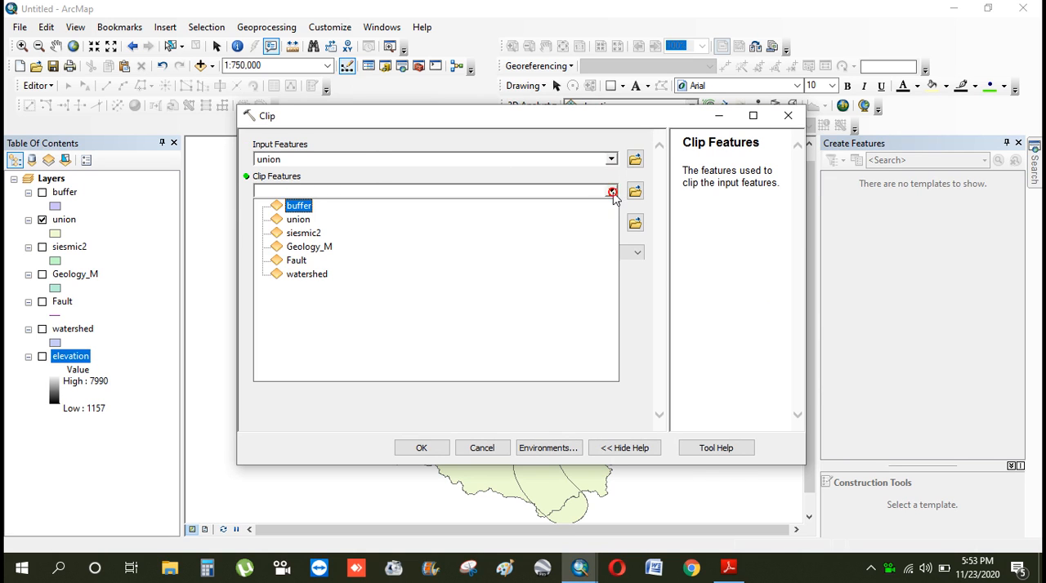
pyautogui.click(307, 274)
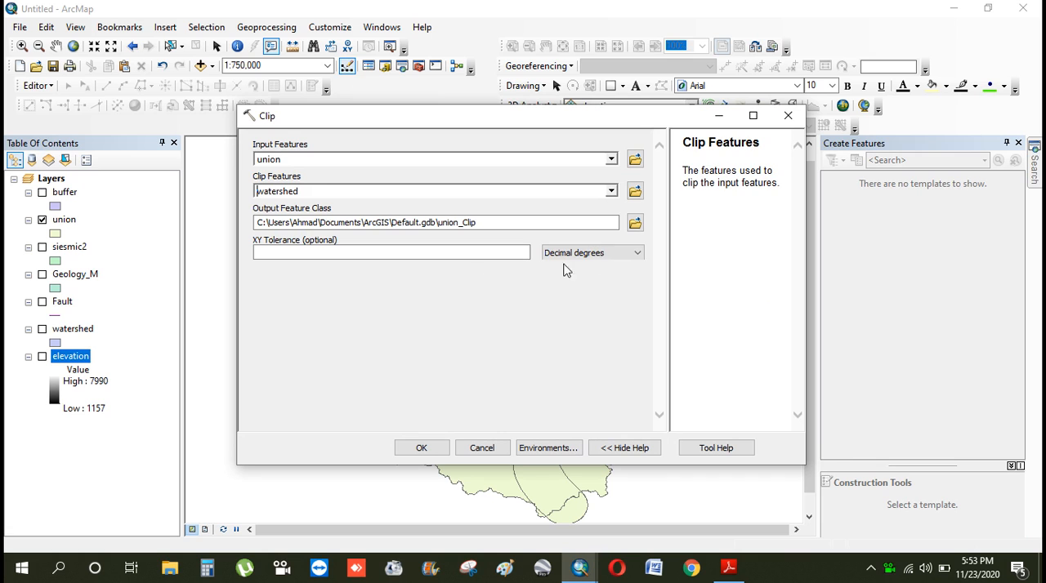
# Create a new folder named clip union inside the fault folder for the Clip output
pyautogui.click(635, 223)
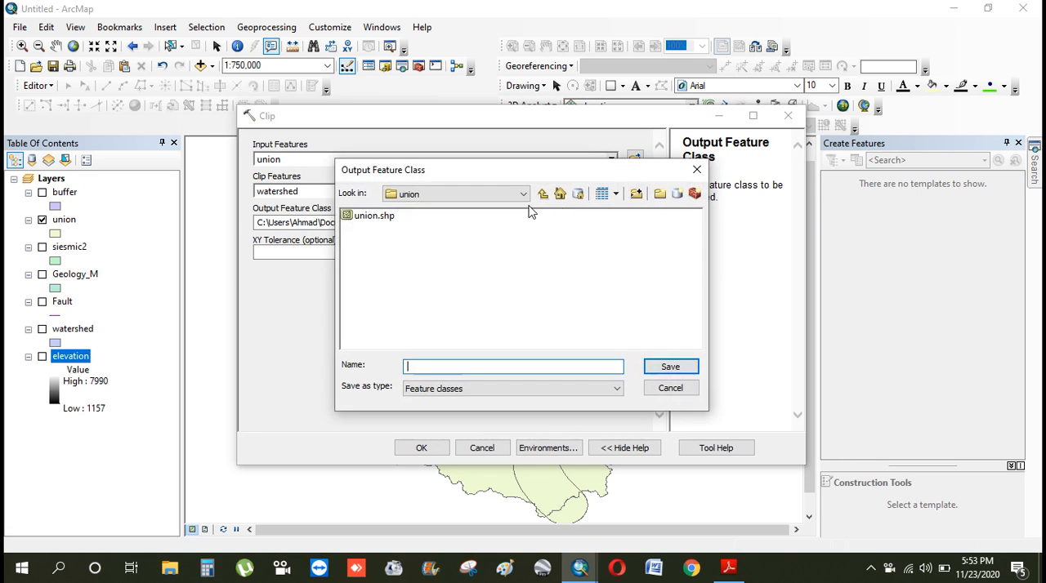
pyautogui.click(543, 194)
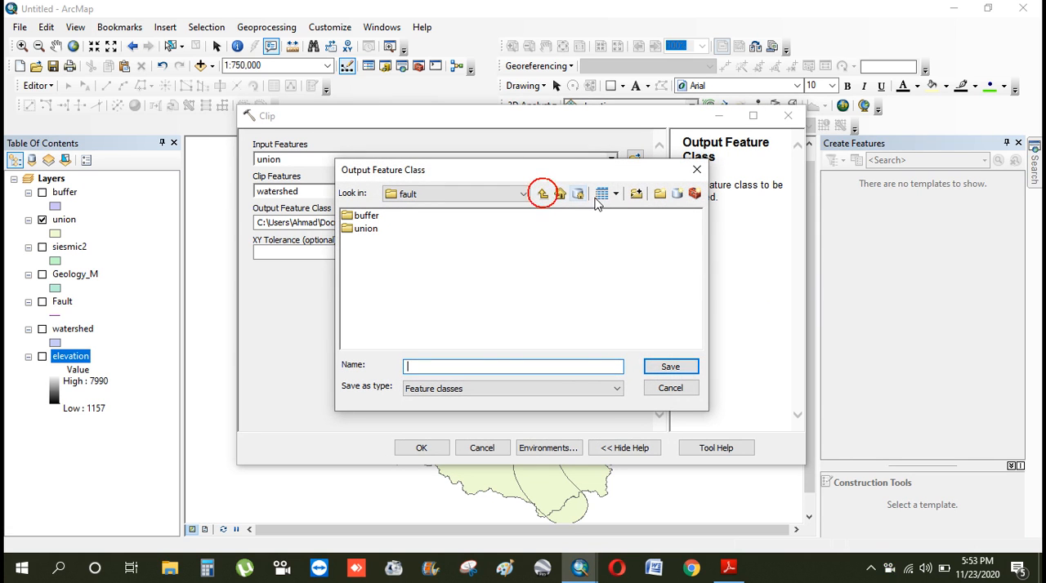
pyautogui.click(659, 194)
pyautogui.write('clip union')
pyautogui.click(521, 292)
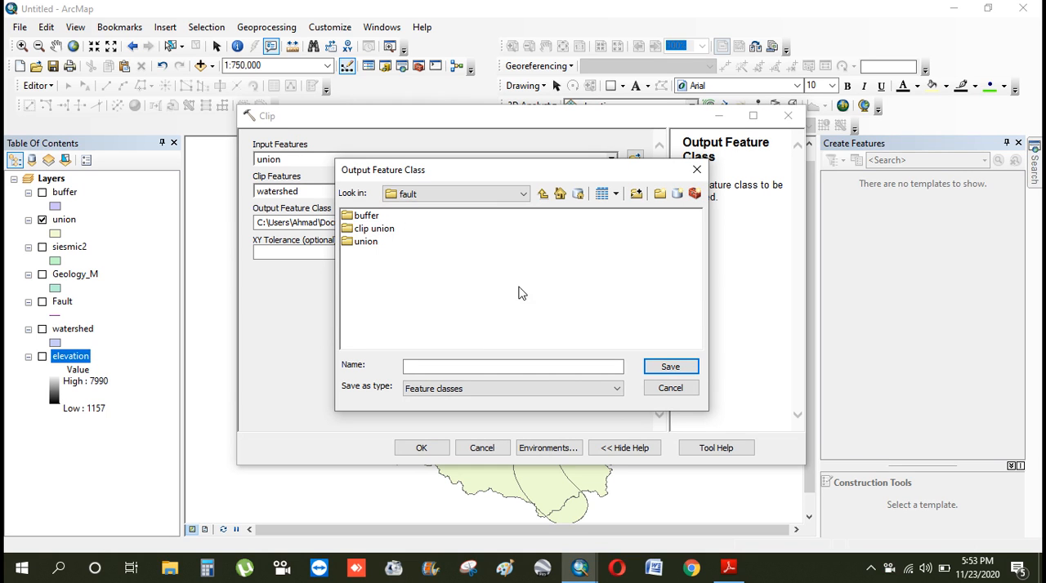
# Save the output feature class as Fault_clp in the clip union folder and run the Clip tool
pyautogui.doubleClick(386, 230)
pyautogui.click(428, 366)
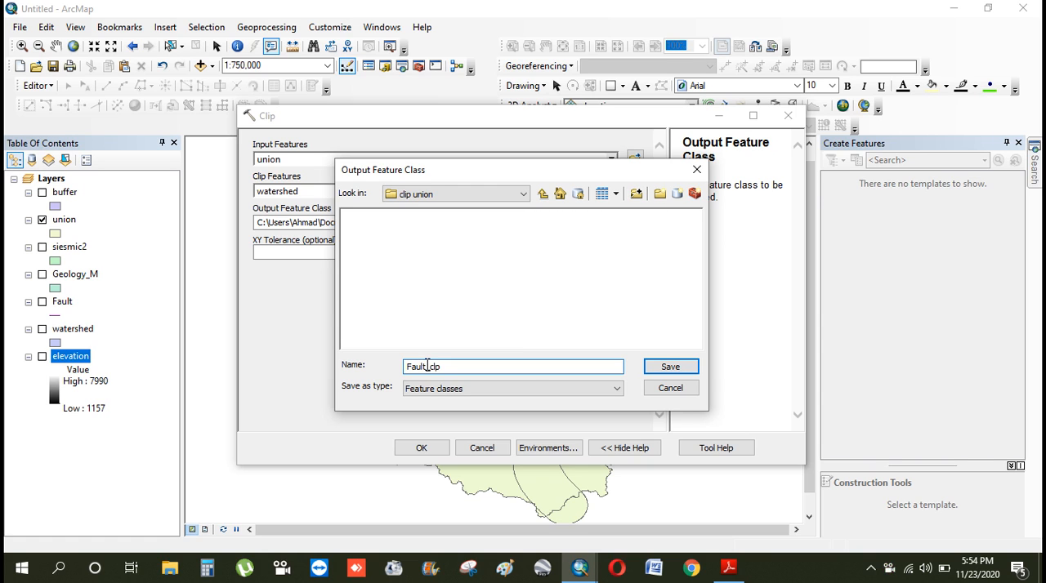
pyautogui.click(669, 367)
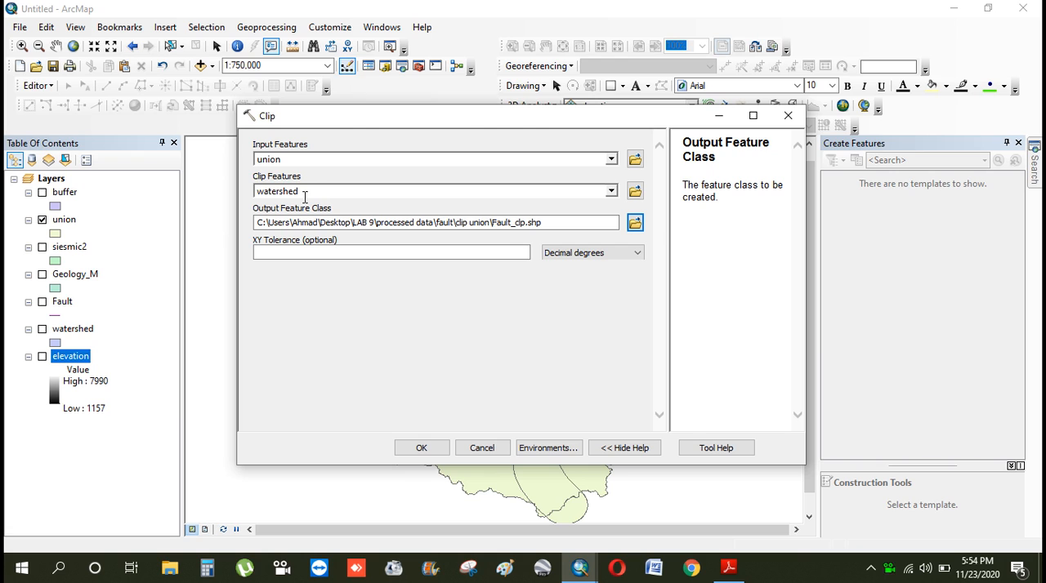
pyautogui.click(422, 449)
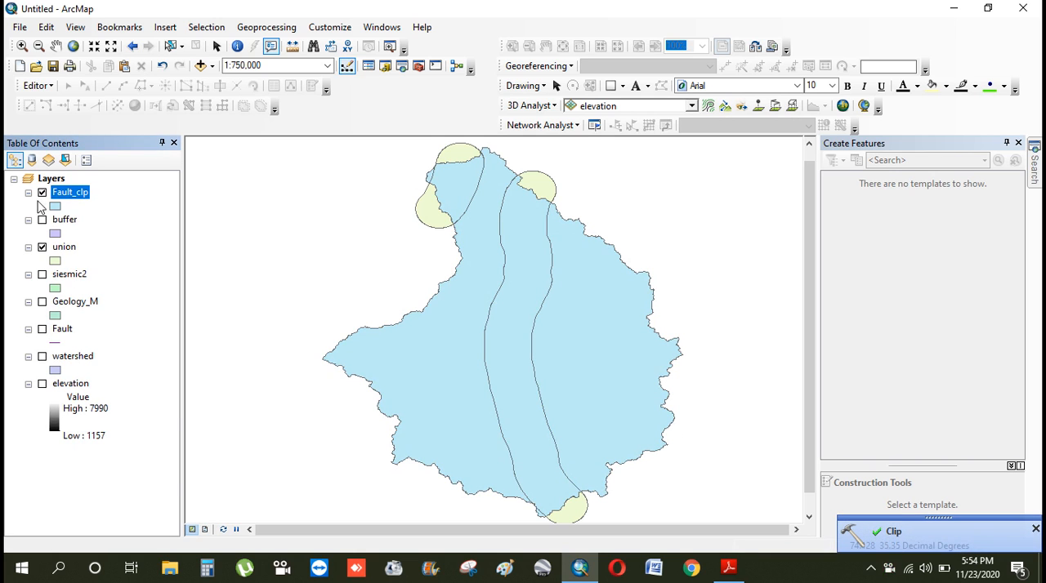
# Hide the union layer, move it below elevation, and toggle Fault_clp off and on to check the clipped result
pyautogui.click(42, 247)
pyautogui.moveTo(63, 247); pyautogui.dragTo(90, 445)
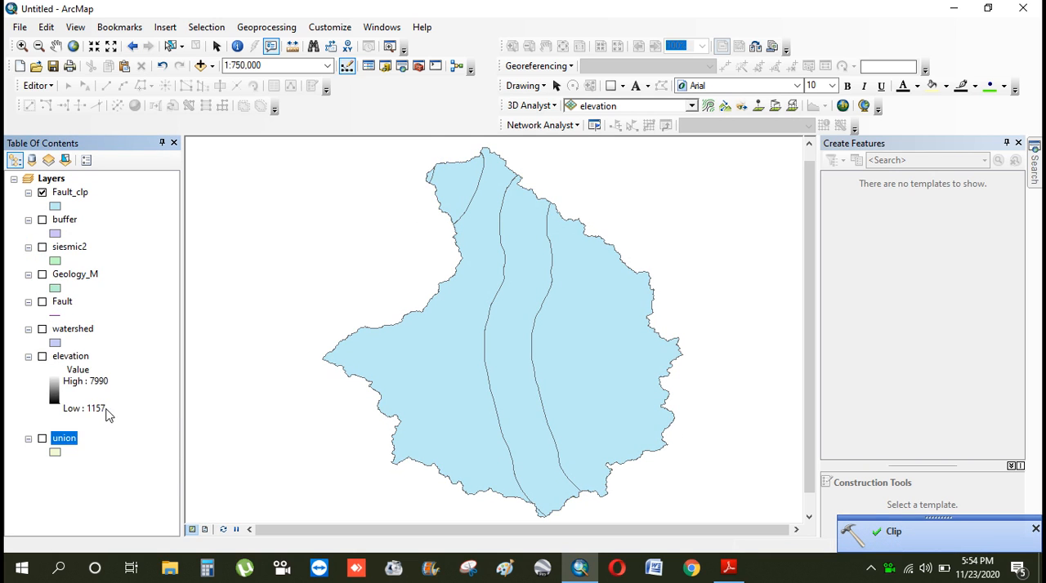
pyautogui.click(42, 193)
pyautogui.click(42, 193)
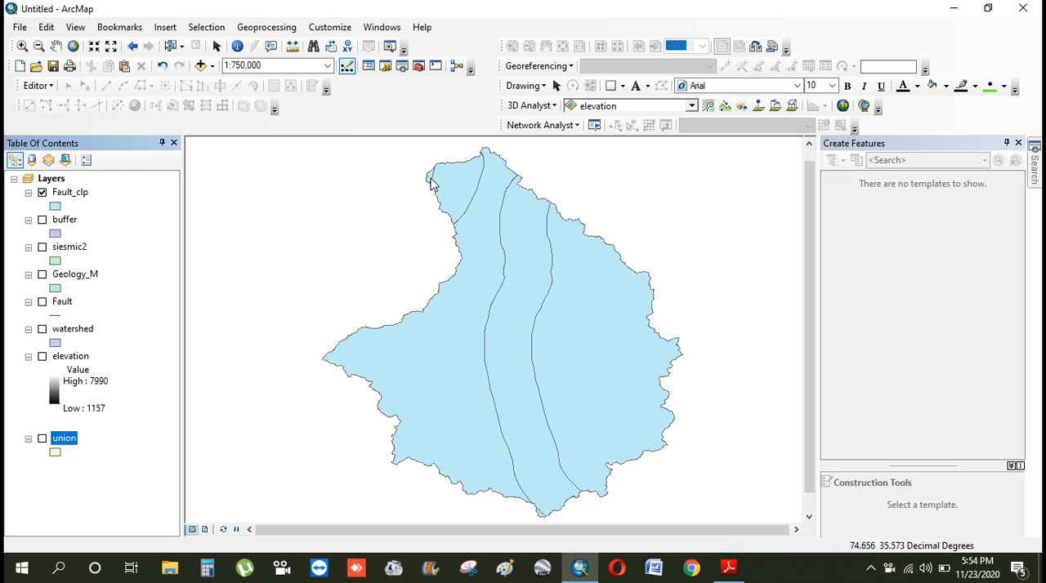
# Examine the clipped buffer boundaries in the northern part of Fault_clp up close, and return to the whole watershed
pyautogui.click(22, 45)
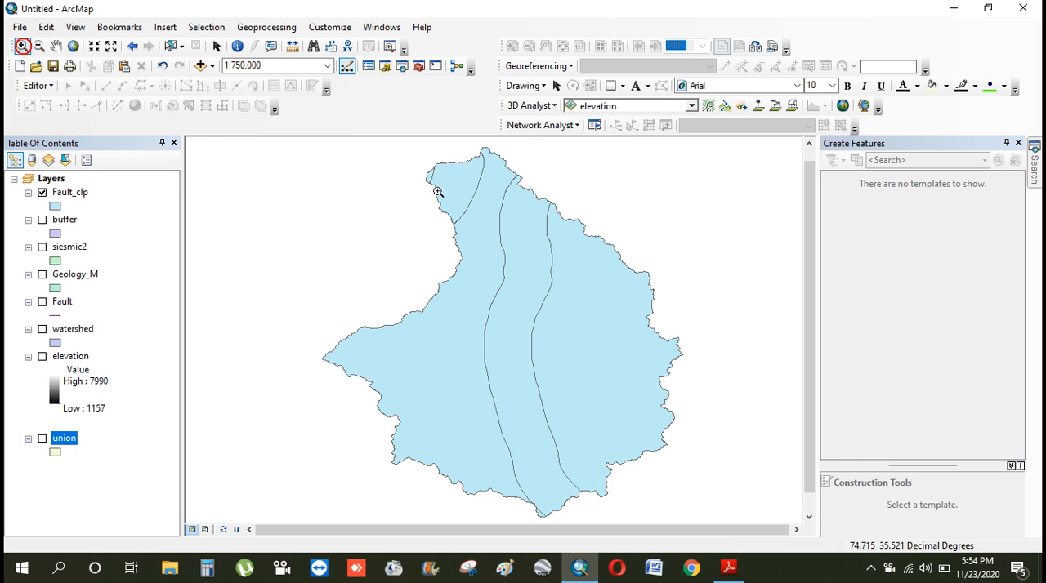
pyautogui.click(396, 159)
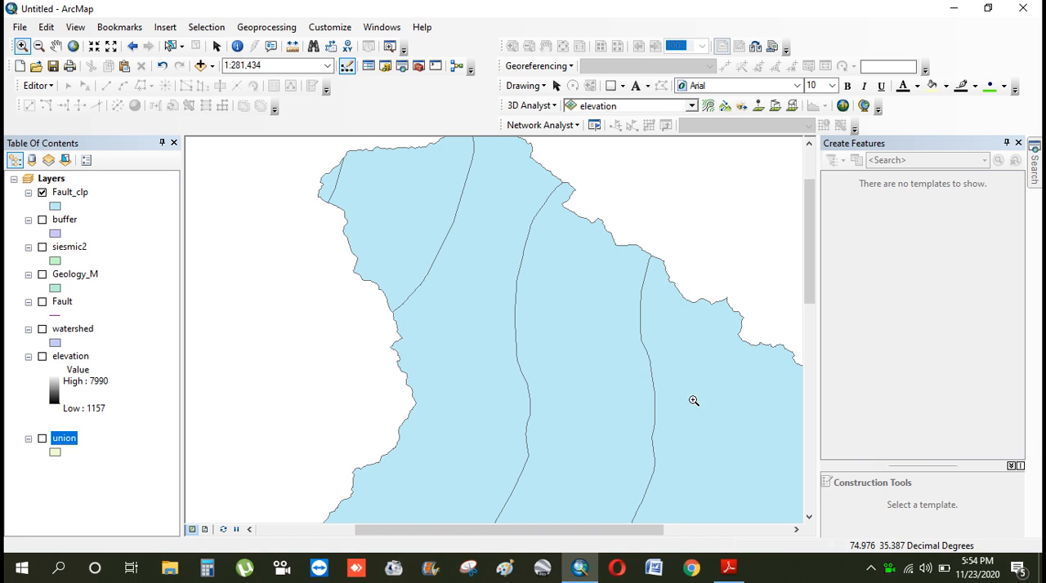
pyautogui.scroll(-2, 672, 305)
pyautogui.scroll(5, 672, 306)
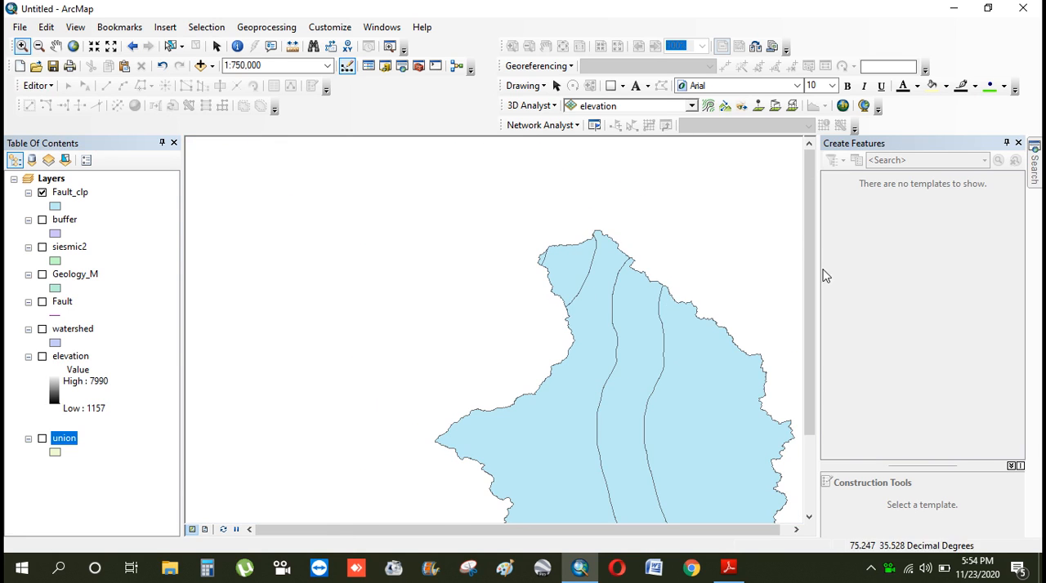
pyautogui.moveTo(813, 233); pyautogui.dragTo(807, 304)
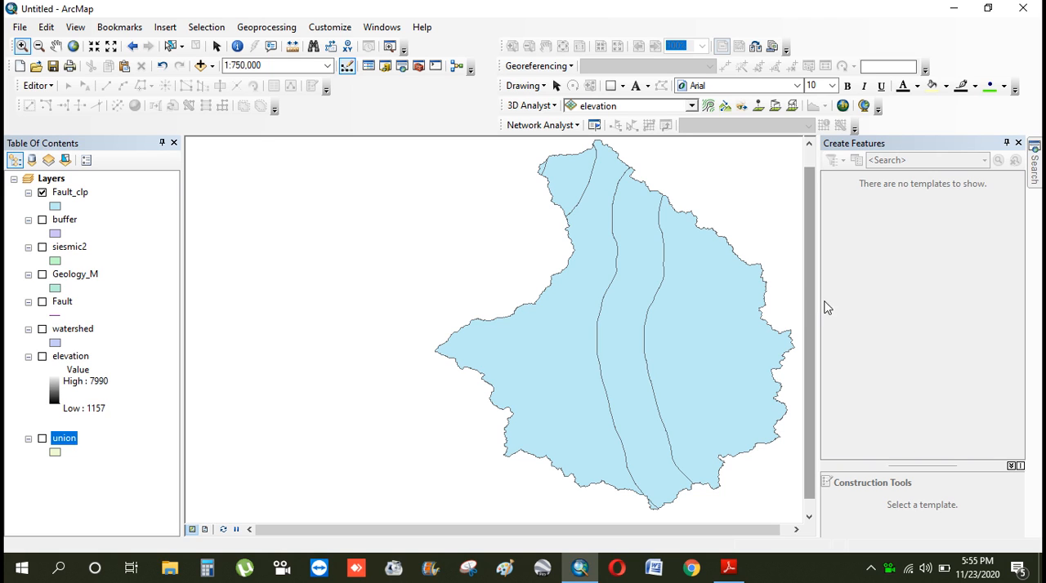
# Search for "feature raster" and open the Feature to Raster (Conversion) tool
pyautogui.click(1034, 168)
pyautogui.moveTo(830, 203); pyautogui.dragTo(804, 210)
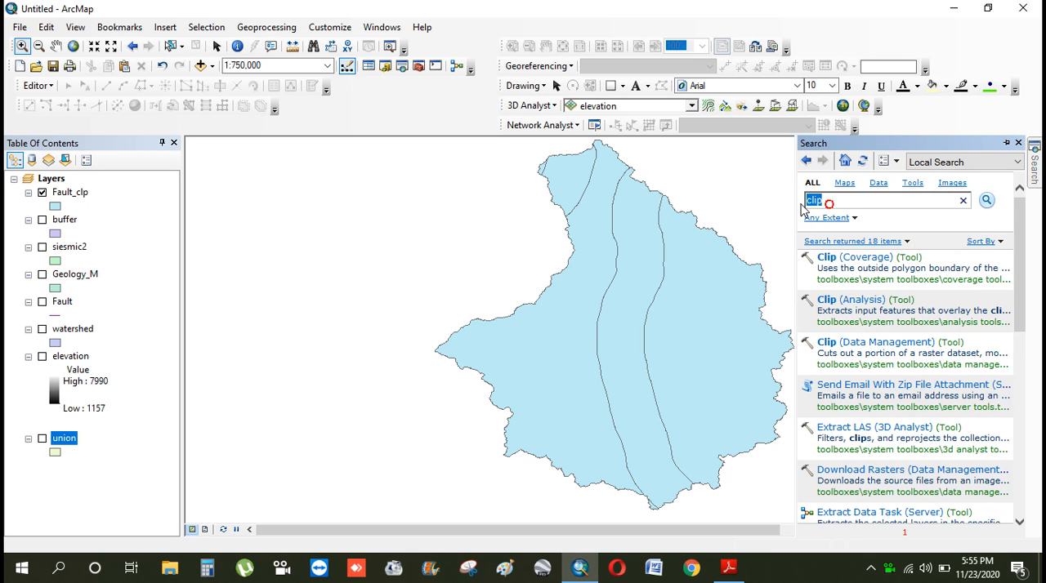
pyautogui.write('feature raster')
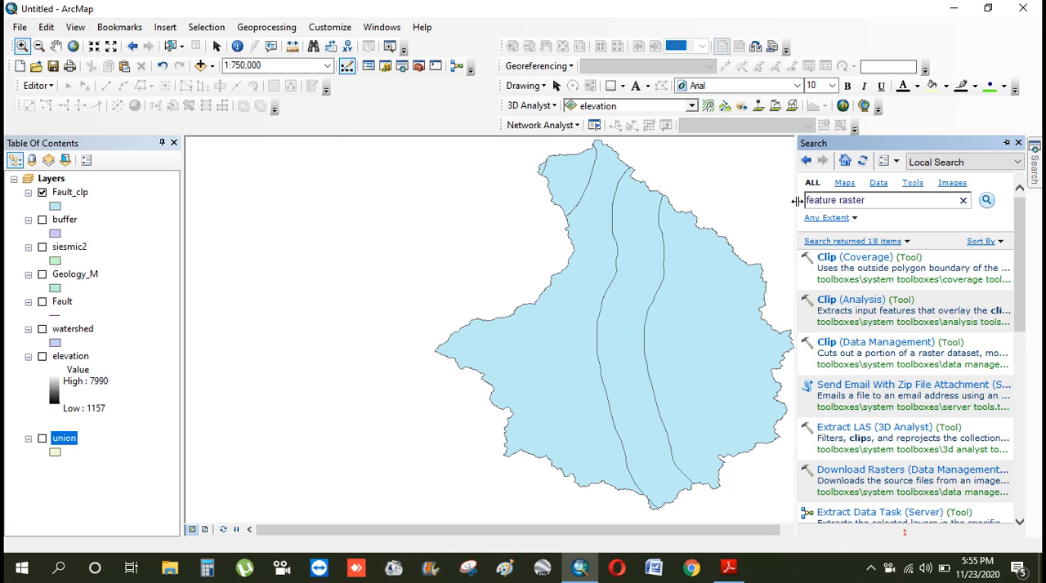
pyautogui.press('Return')
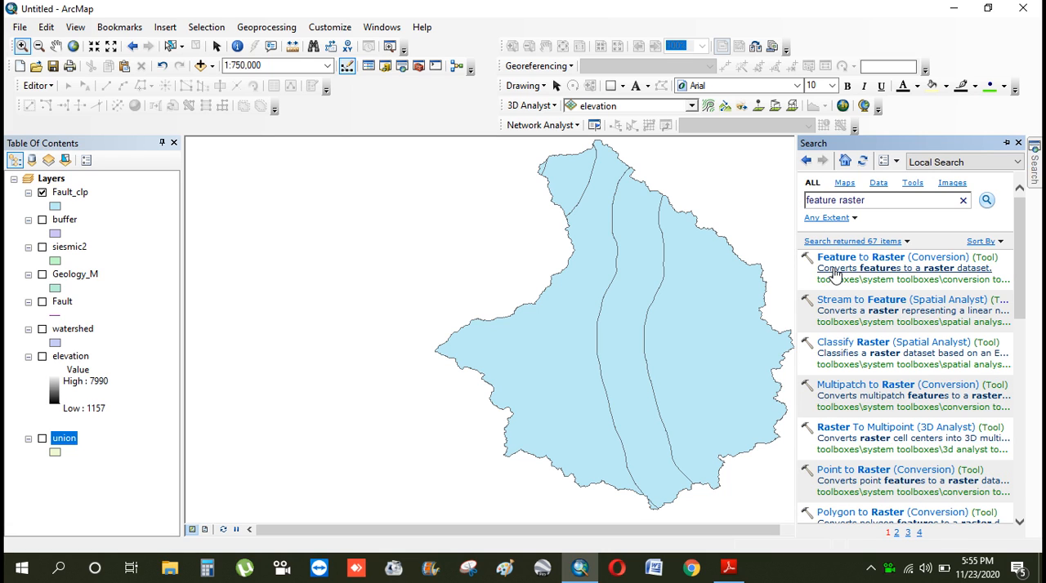
pyautogui.click(842, 260)
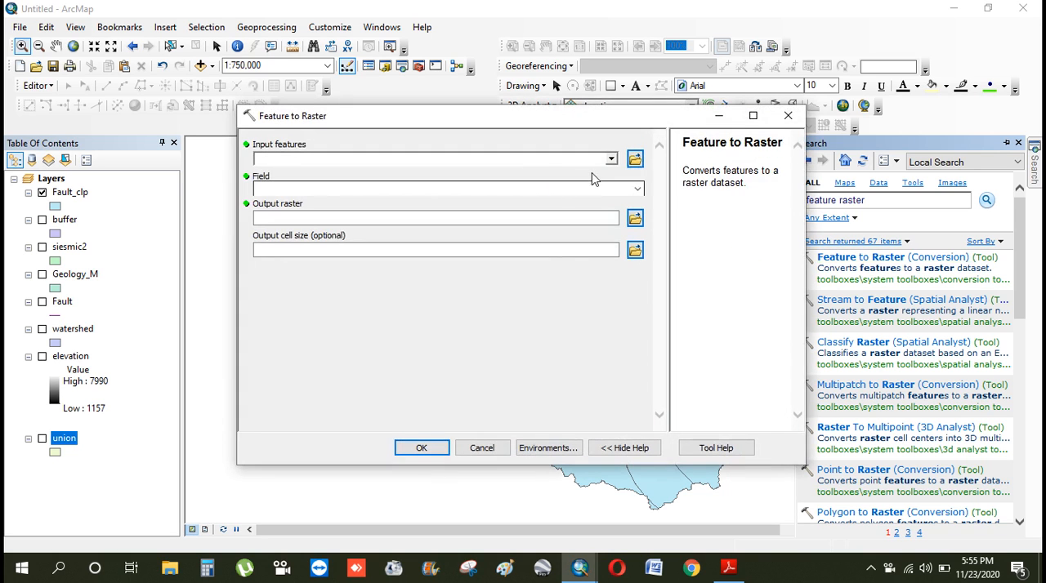
# Set Fault_clp as the input features and create a folder named fault raster inside the fault folder for the output raster
pyautogui.click(611, 159)
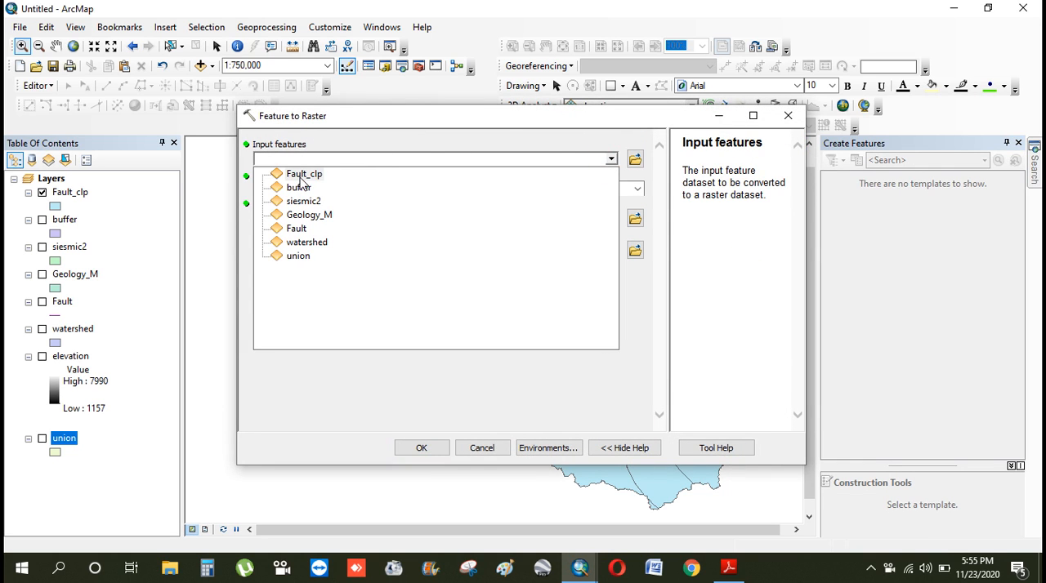
pyautogui.click(299, 175)
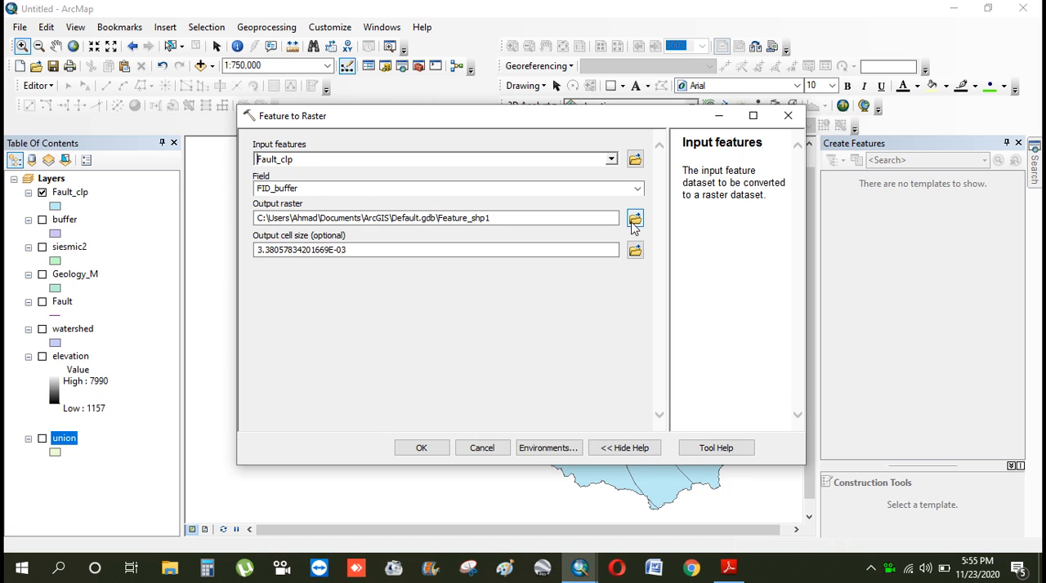
pyautogui.click(634, 221)
pyautogui.click(544, 194)
pyautogui.click(658, 193)
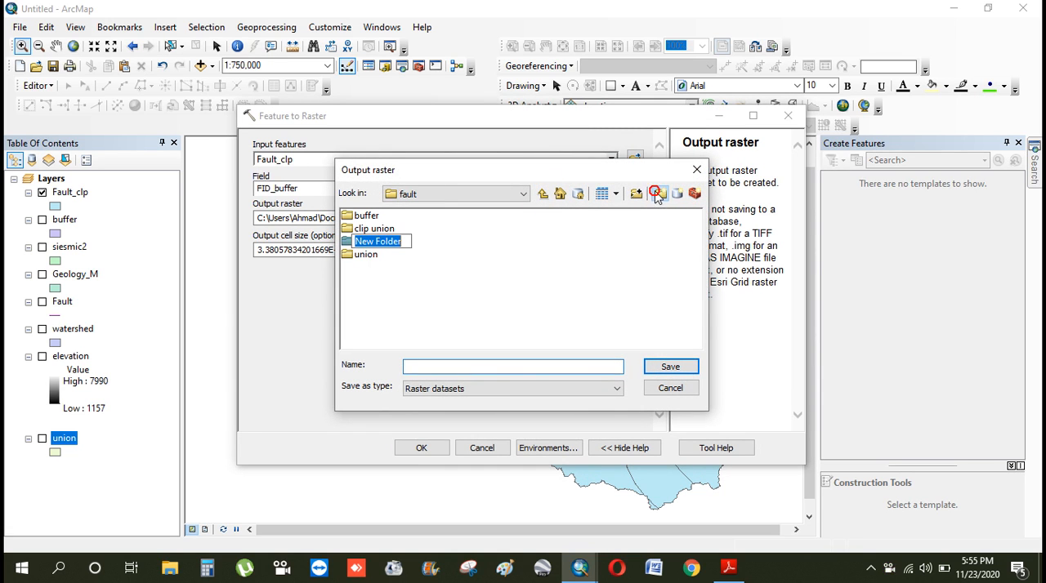
pyautogui.write('fault raster')
pyautogui.press('Return')
pyautogui.doubleClick(384, 241)
# Save the output raster as fault_rstr in the fault raster folder and run the Feature to Raster tool
pyautogui.click(447, 367)
pyautogui.write('aul')
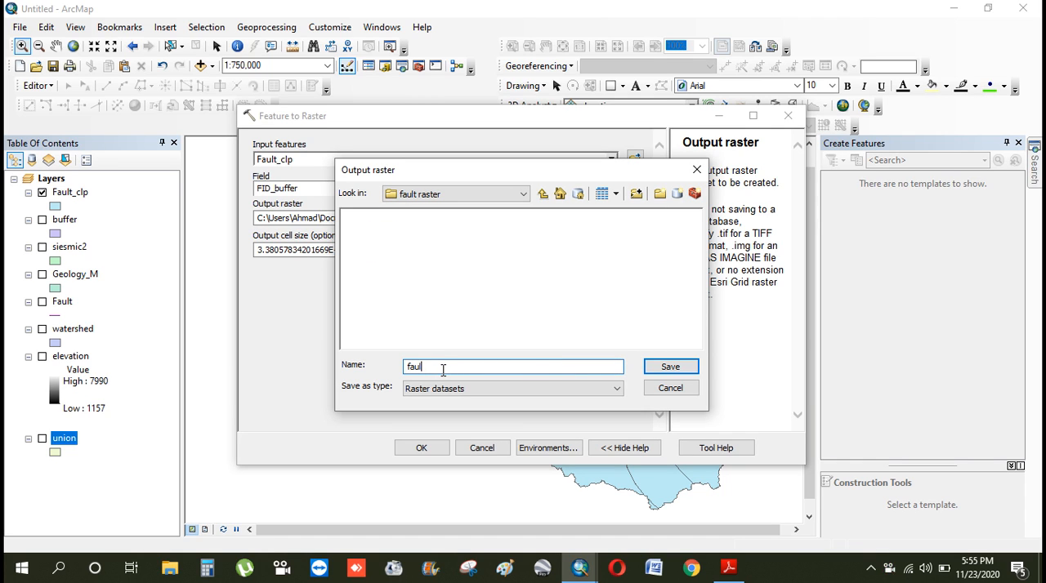
pyautogui.write('t_')
pyautogui.write('rste')
pyautogui.press('BackSpace')
pyautogui.write('r')
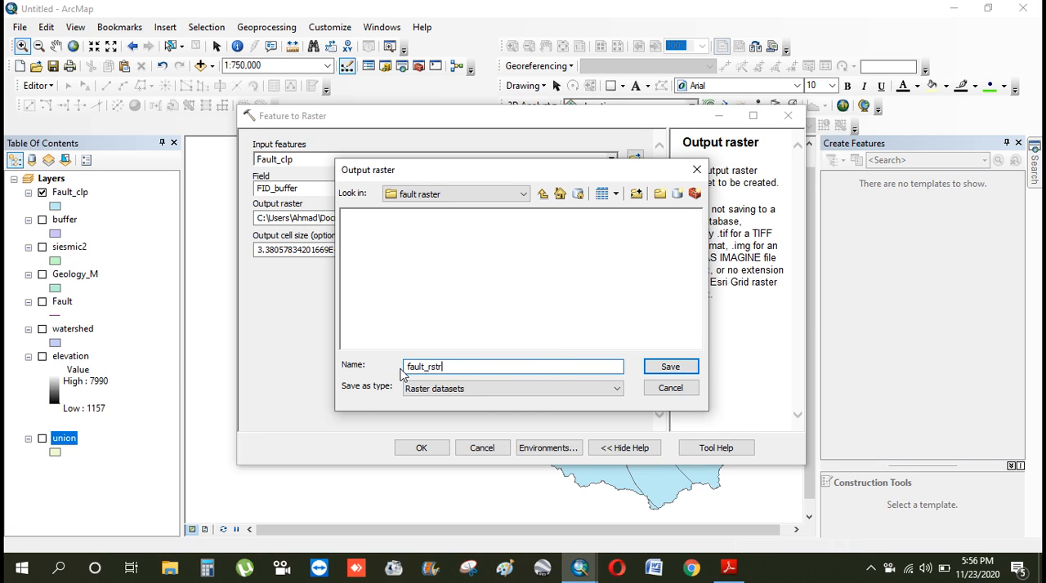
pyautogui.click(672, 367)
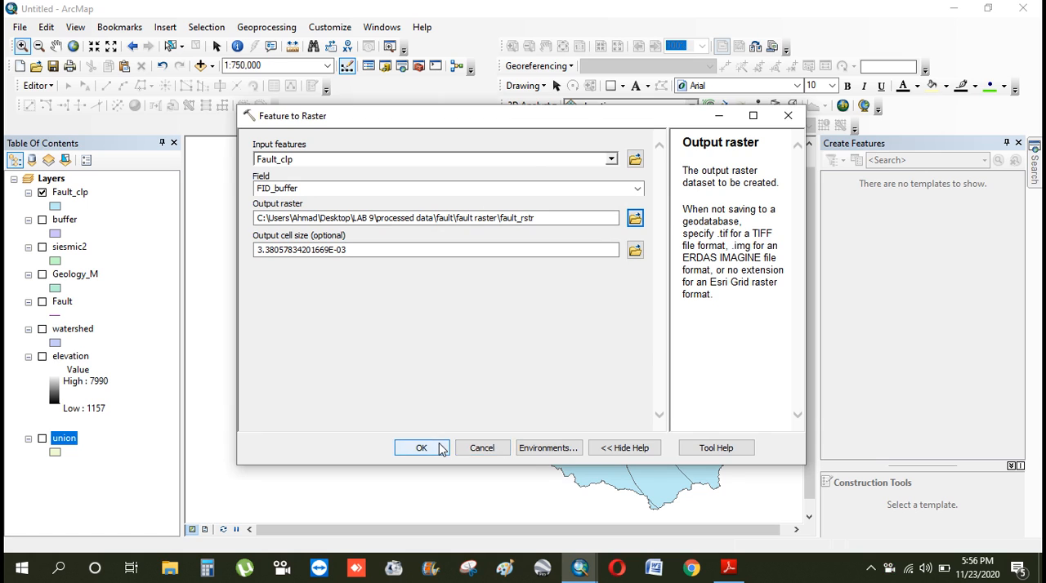
pyautogui.click(422, 447)
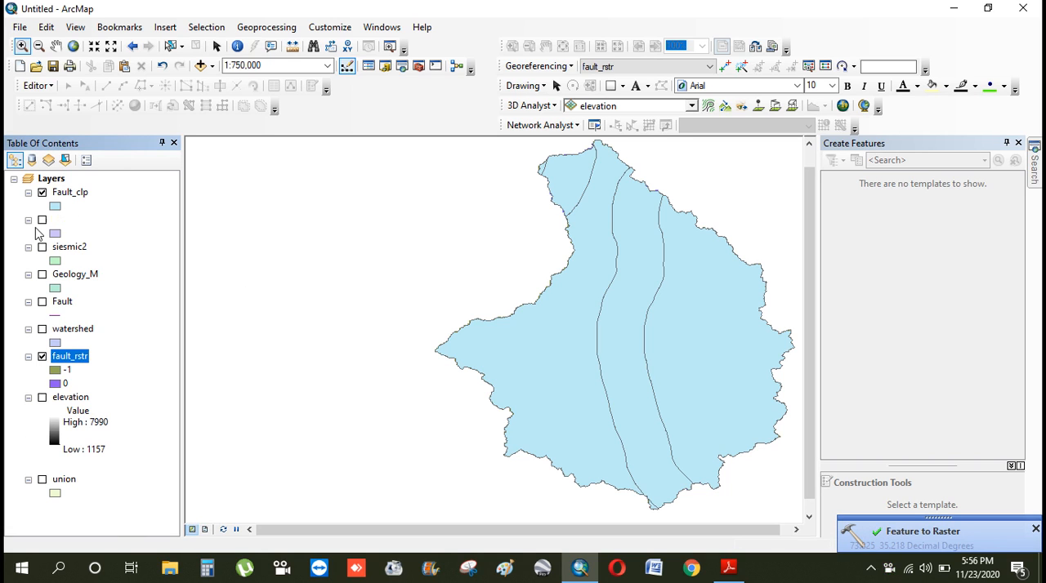
# Move fault_rstr to the end of the layer list and remove the union, Fault_clp and buffer layers
pyautogui.click(42, 192)
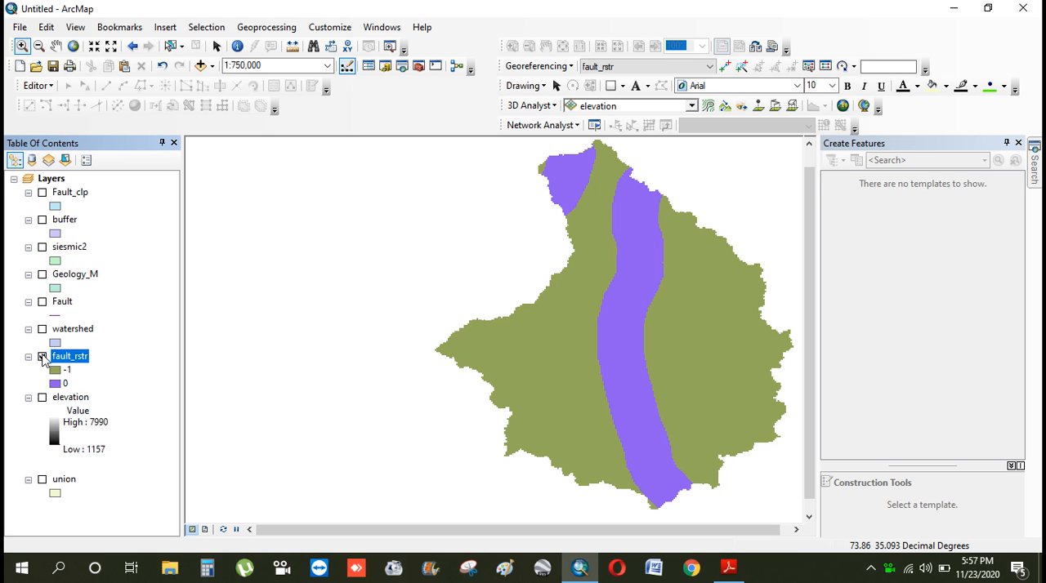
pyautogui.moveTo(58, 359); pyautogui.dragTo(70, 488)
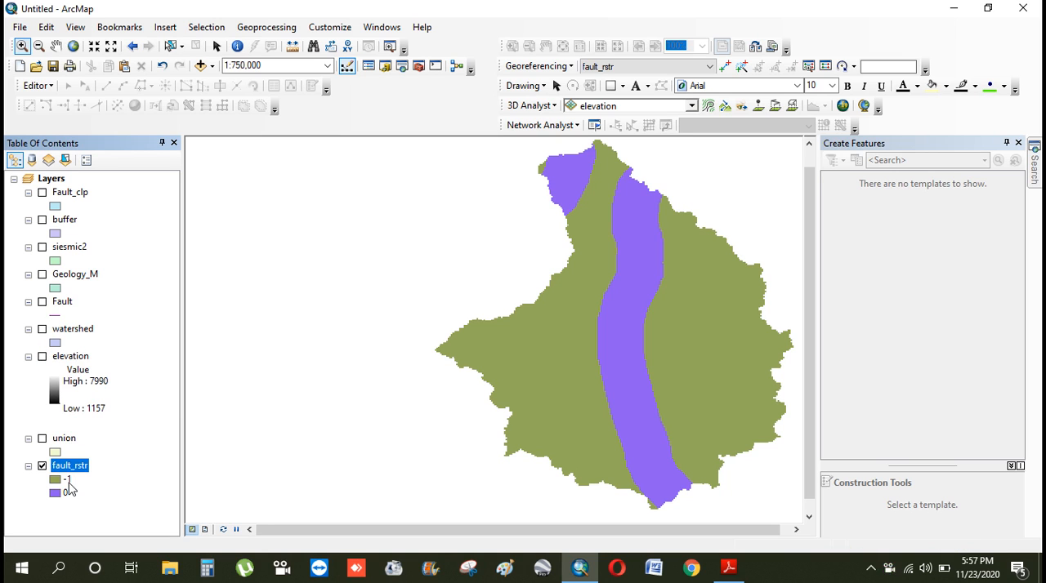
pyautogui.rightClick(66, 440)
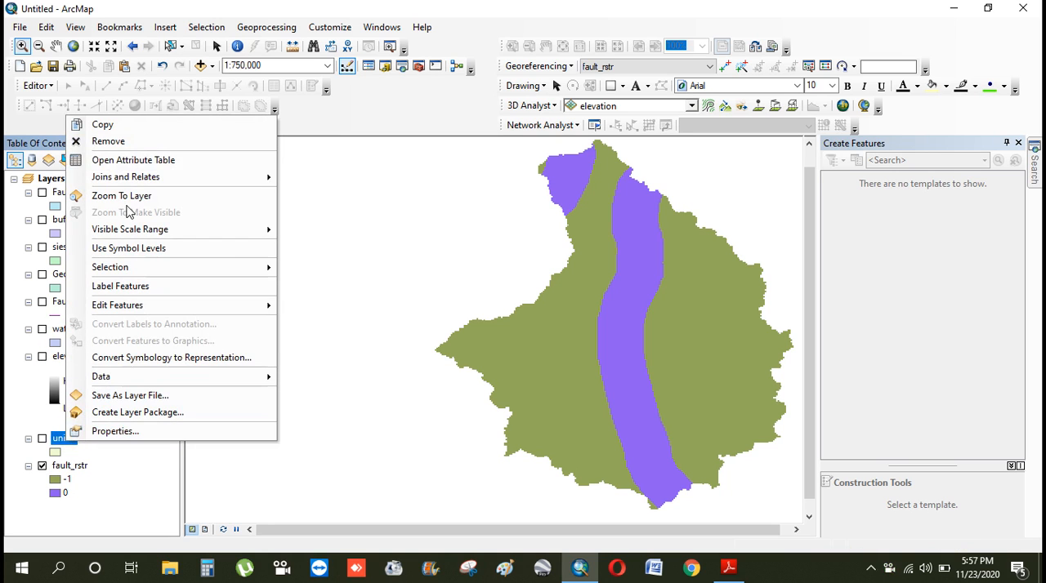
pyautogui.click(137, 142)
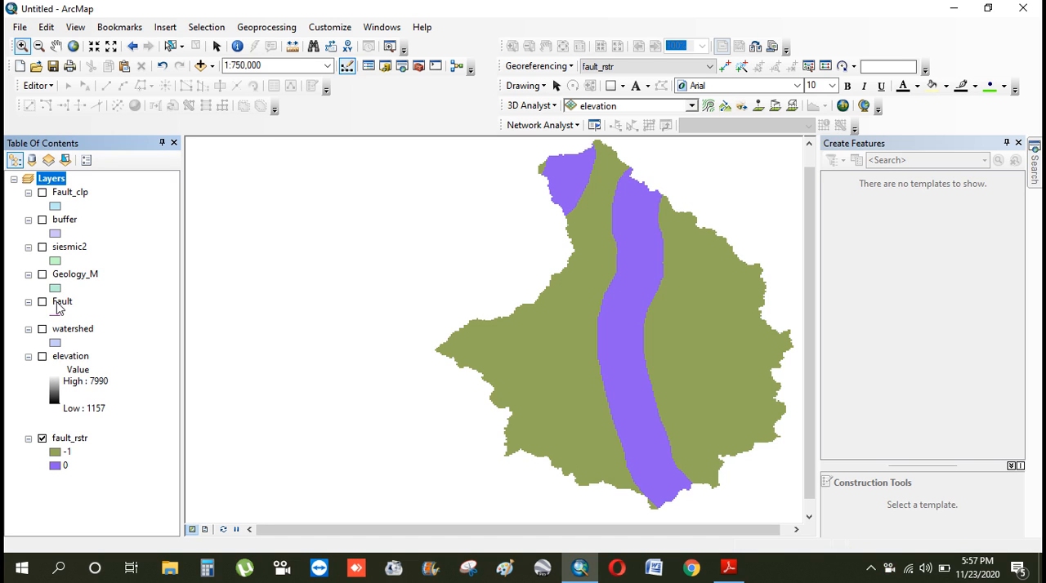
pyautogui.rightClick(72, 193)
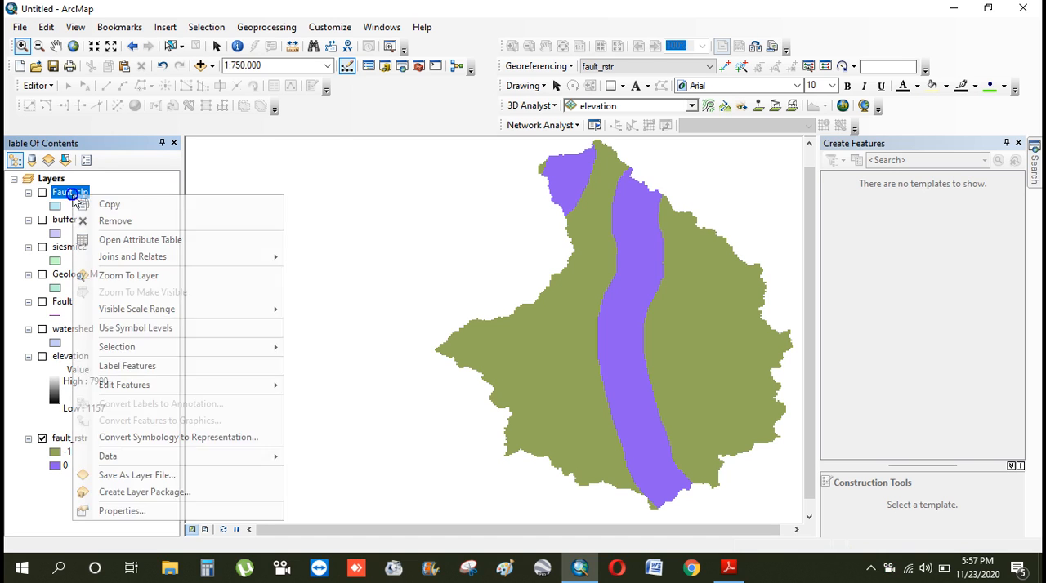
pyautogui.click(82, 220)
pyautogui.rightClick(72, 191)
pyautogui.click(100, 215)
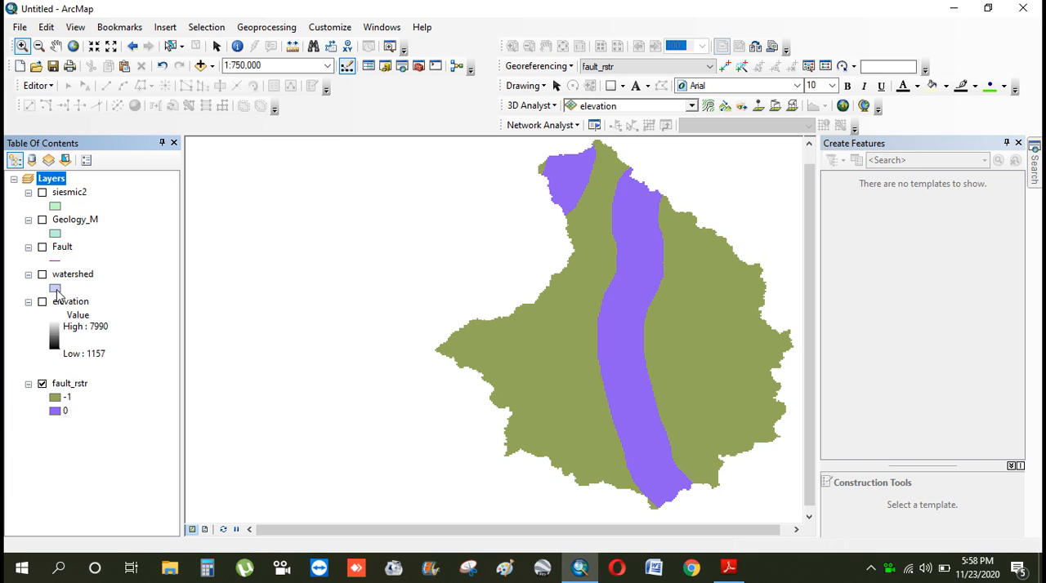
# Display elevation instead of fault_rstr and switch its symbology to Classified, computing the histogram
pyautogui.click(42, 383)
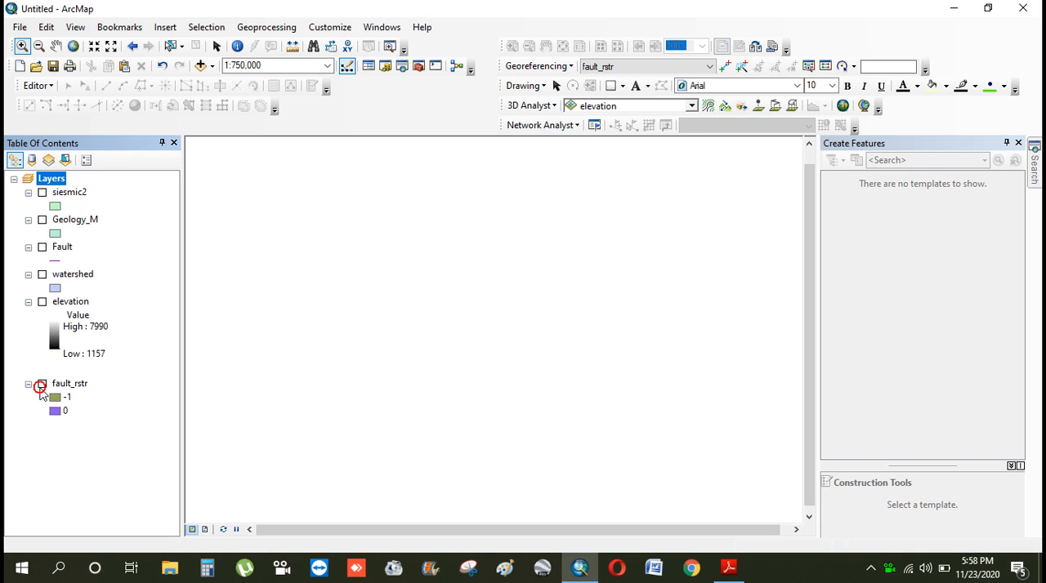
pyautogui.click(42, 301)
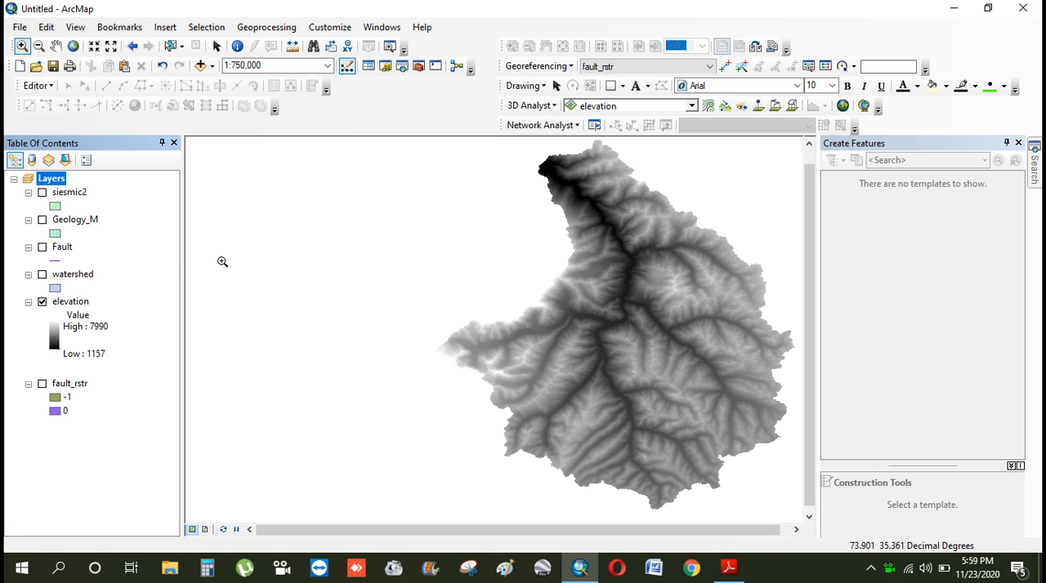
pyautogui.rightClick(65, 308)
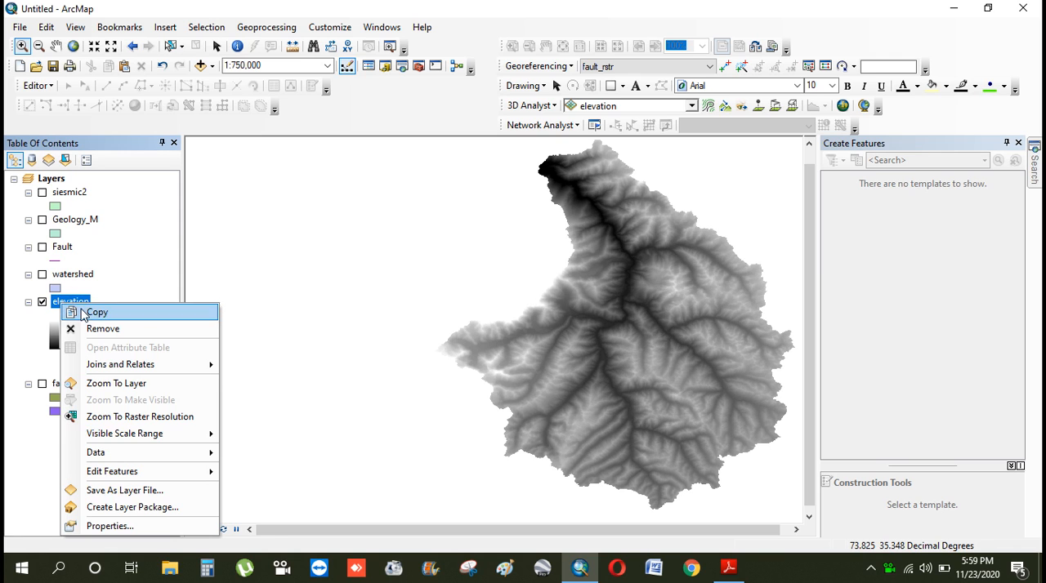
pyautogui.click(122, 526)
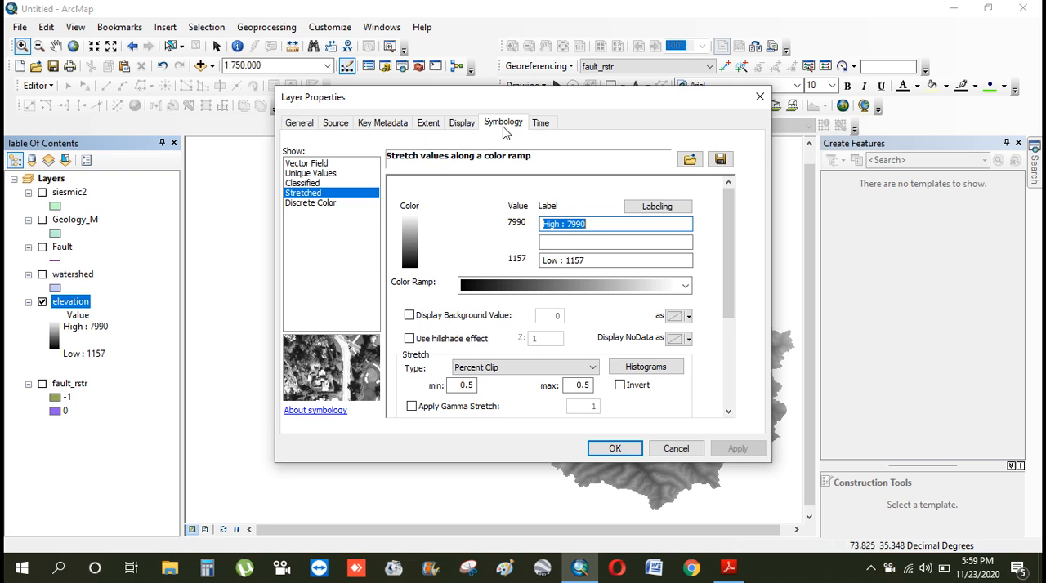
pyautogui.click(314, 183)
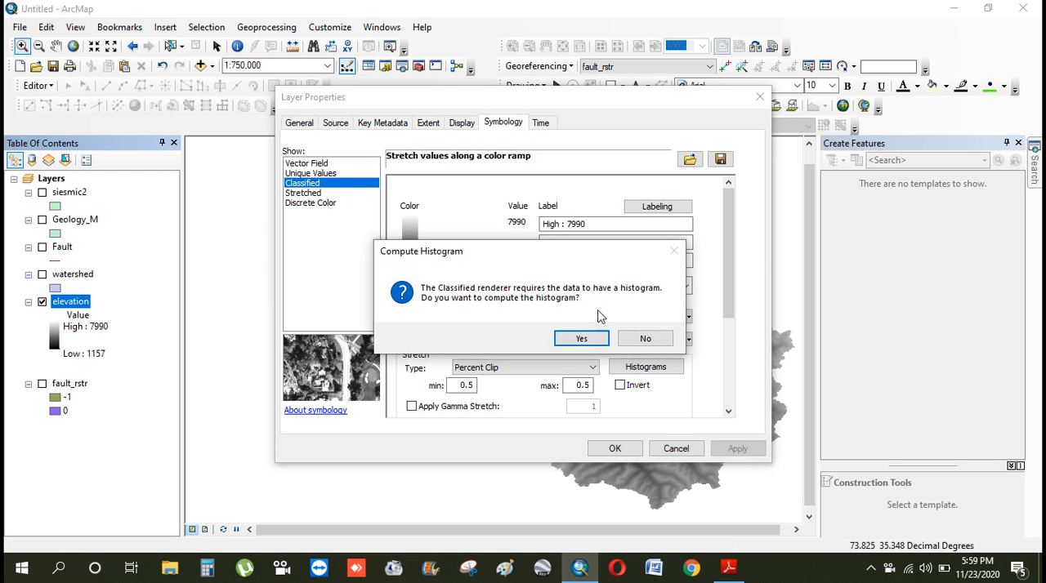
pyautogui.click(588, 337)
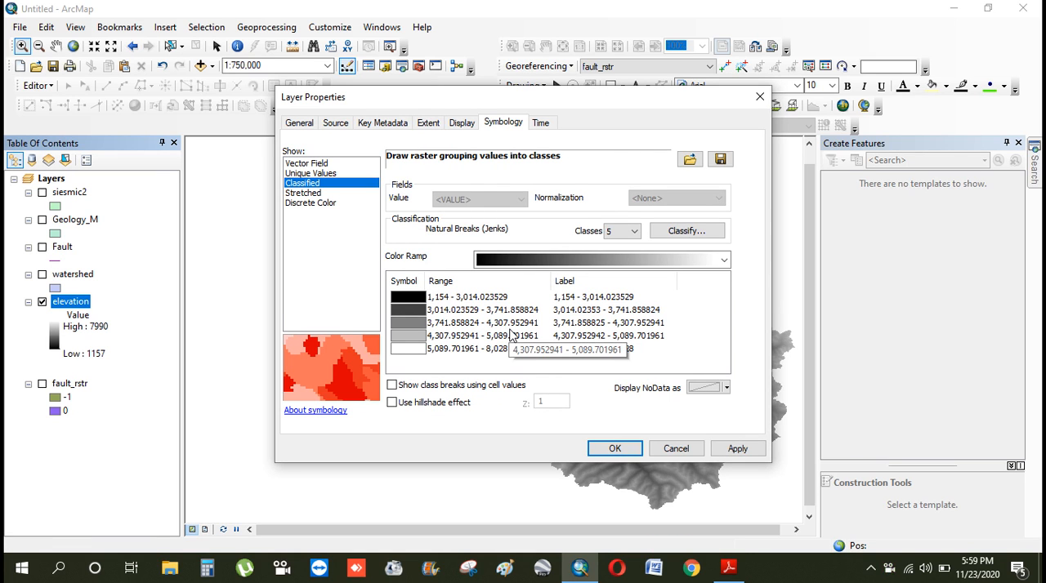
# Try 4 and 8 classes for the elevation classification and return to 5 classes
pyautogui.click(636, 232)
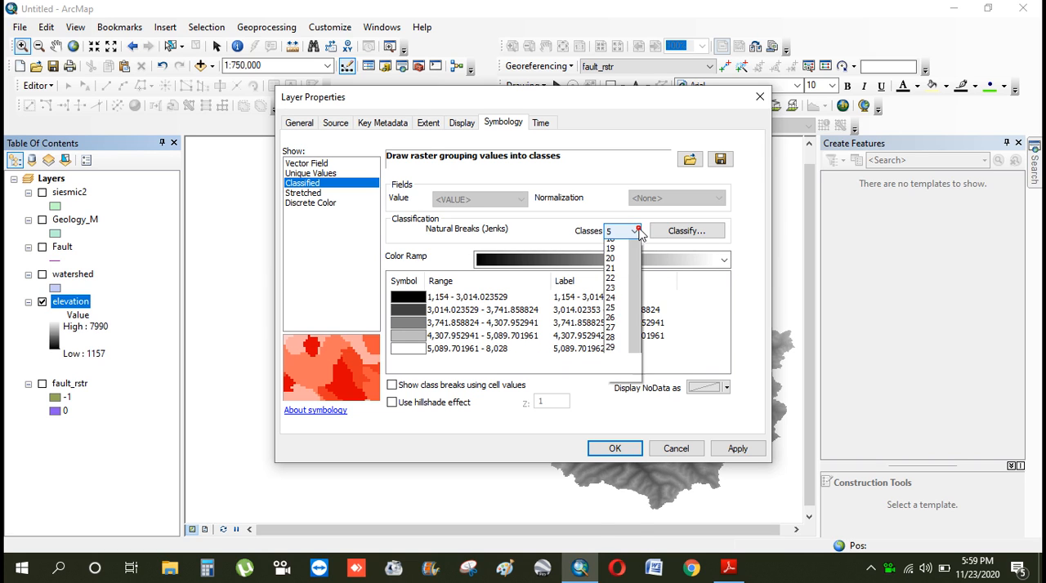
pyautogui.click(609, 255)
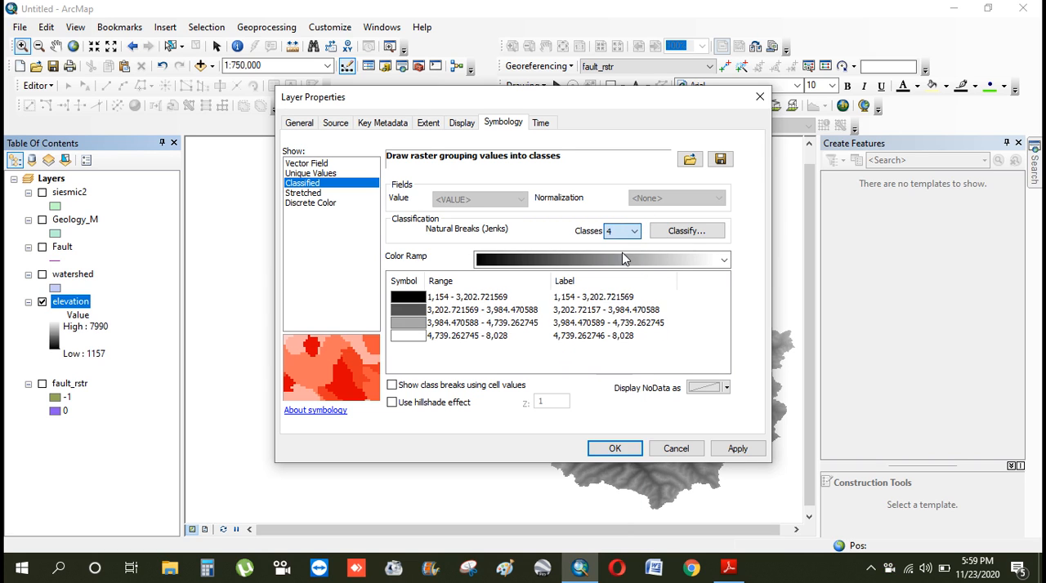
pyautogui.click(635, 233)
pyautogui.scroll(5, 621, 302)
pyautogui.click(616, 286)
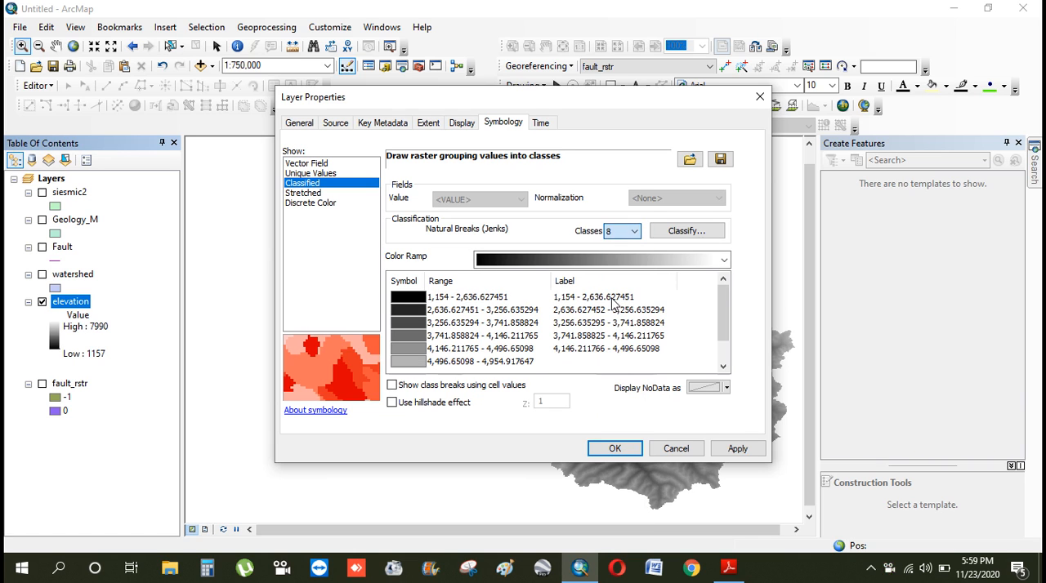
pyautogui.click(635, 232)
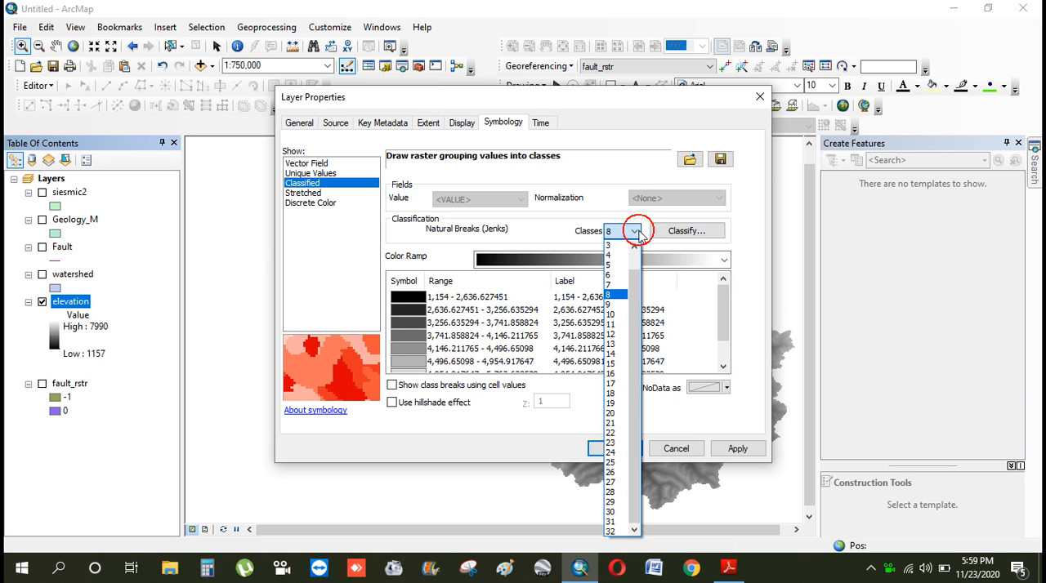
pyautogui.click(617, 265)
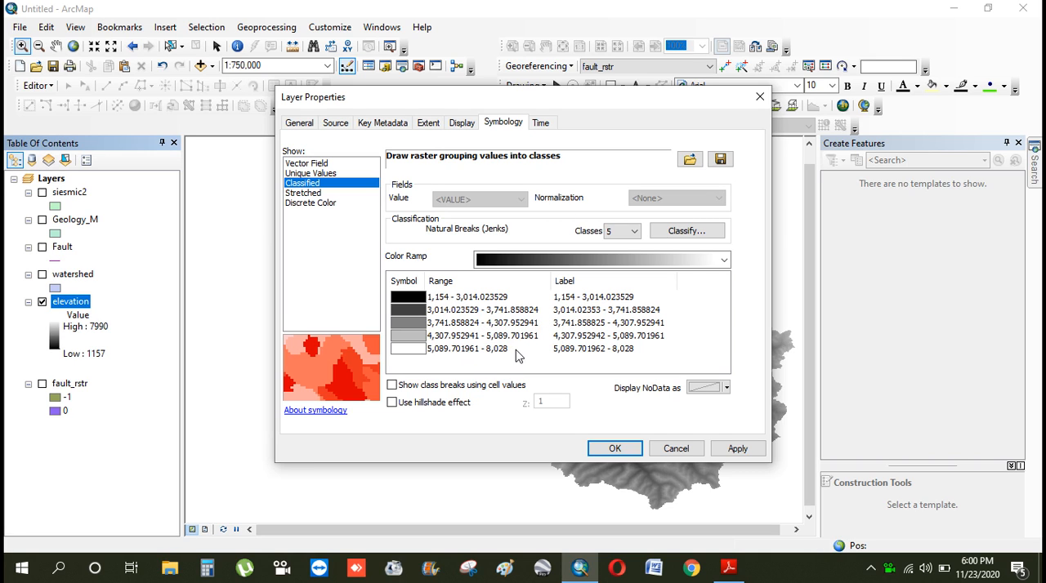
# Open the elevation classification settings and set the first two break values to 2000 and 3000
pyautogui.click(699, 232)
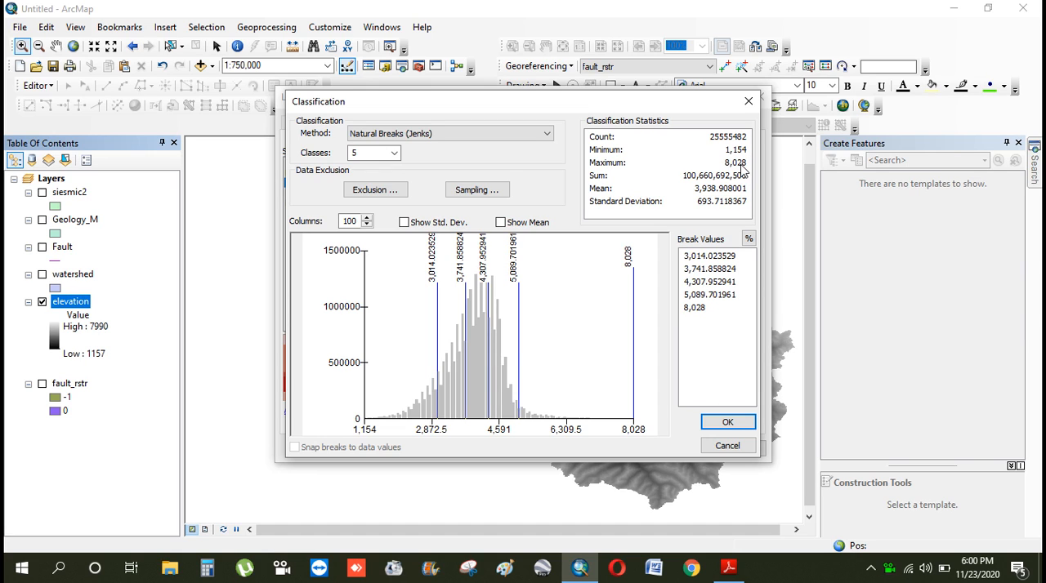
pyautogui.click(711, 257)
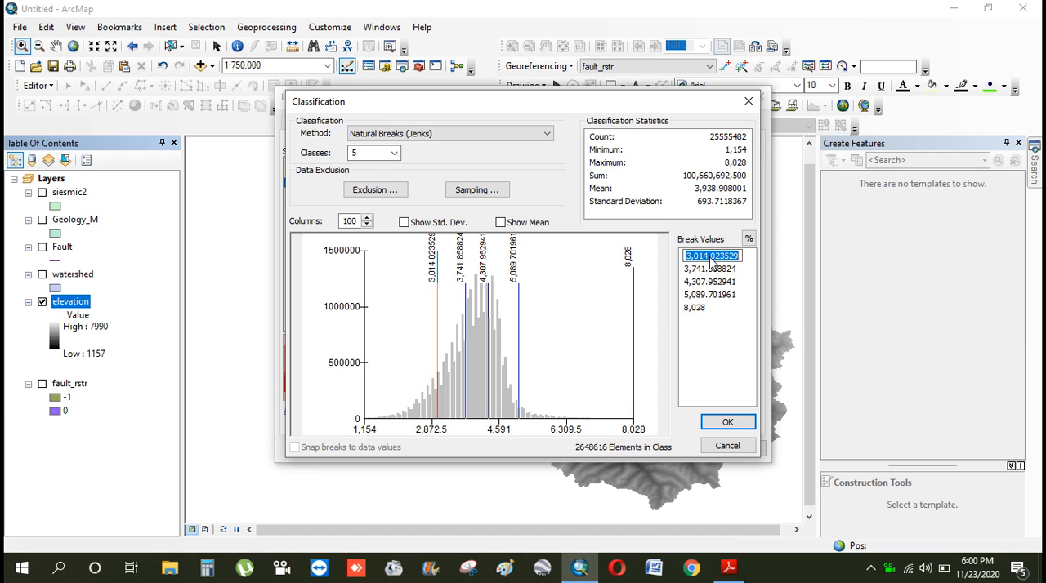
pyautogui.write('2000')
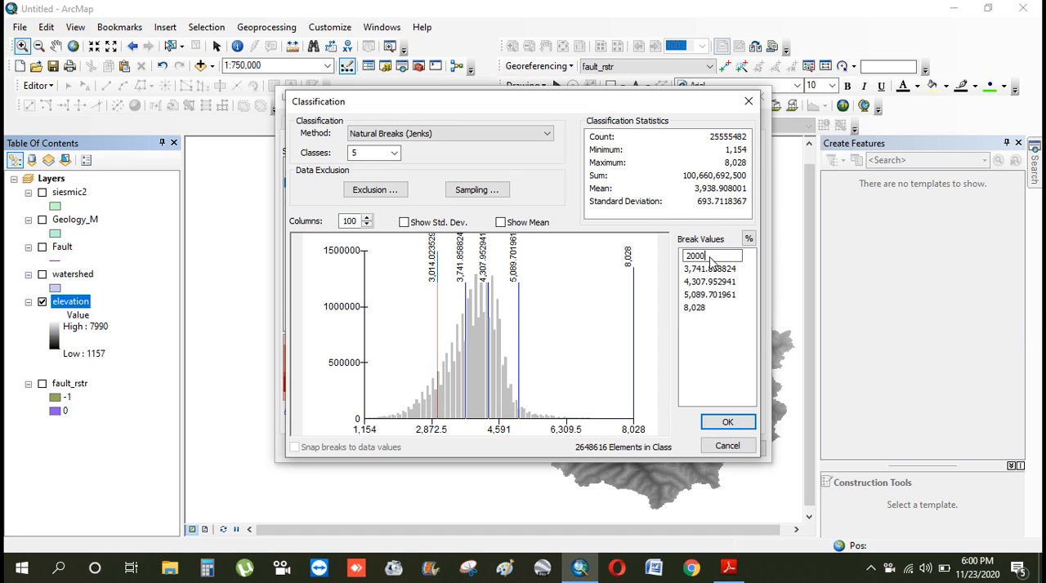
pyautogui.click(710, 269)
pyautogui.write('3,')
pyautogui.write('000')
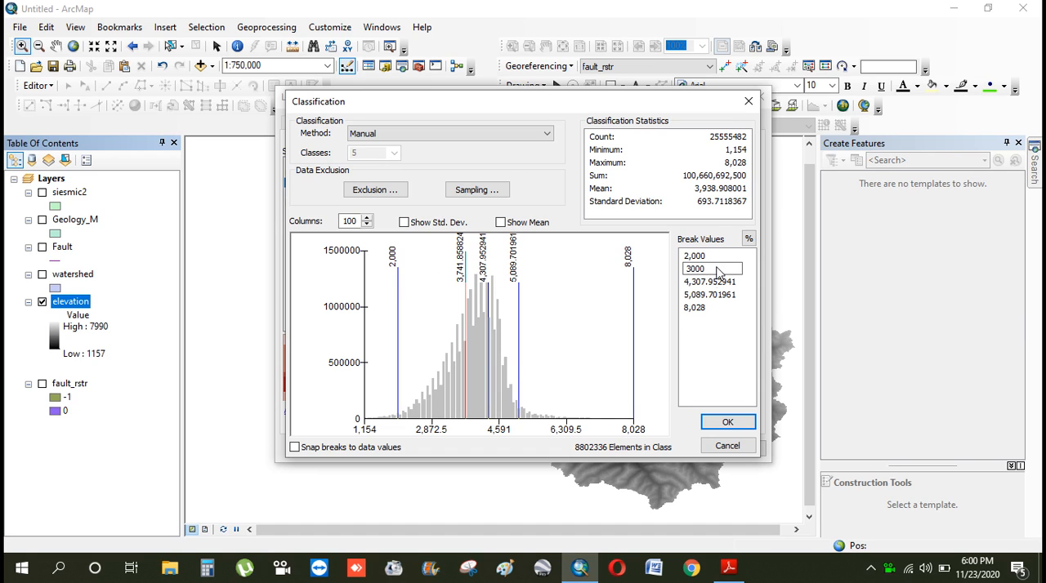
pyautogui.press('Return')
# Set the third and fourth break values to 4000 and 5000 and accept the elevation classification
pyautogui.click(718, 283)
pyautogui.write('4000')
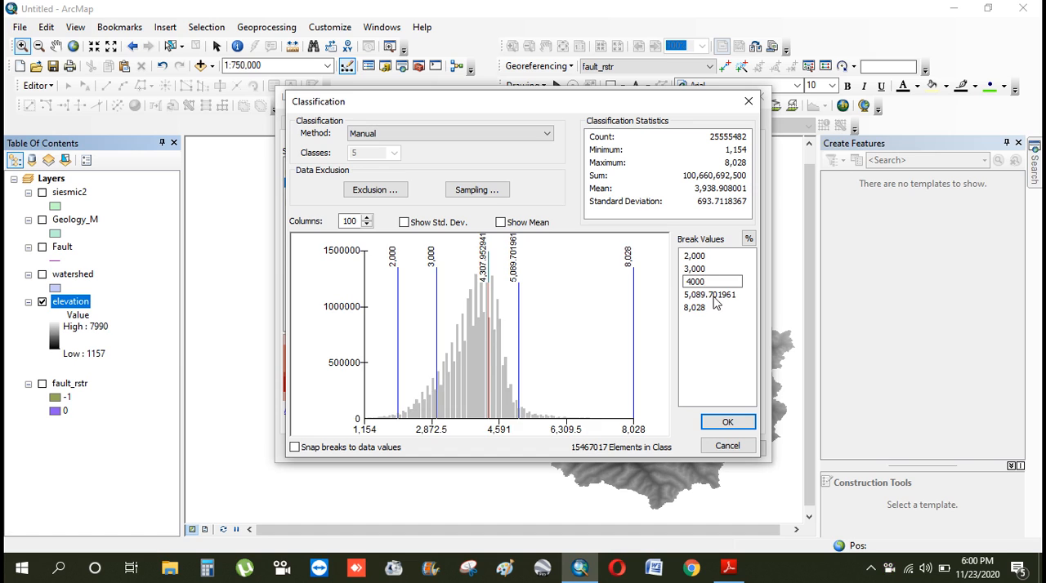
pyautogui.click(715, 296)
pyautogui.write('5,0')
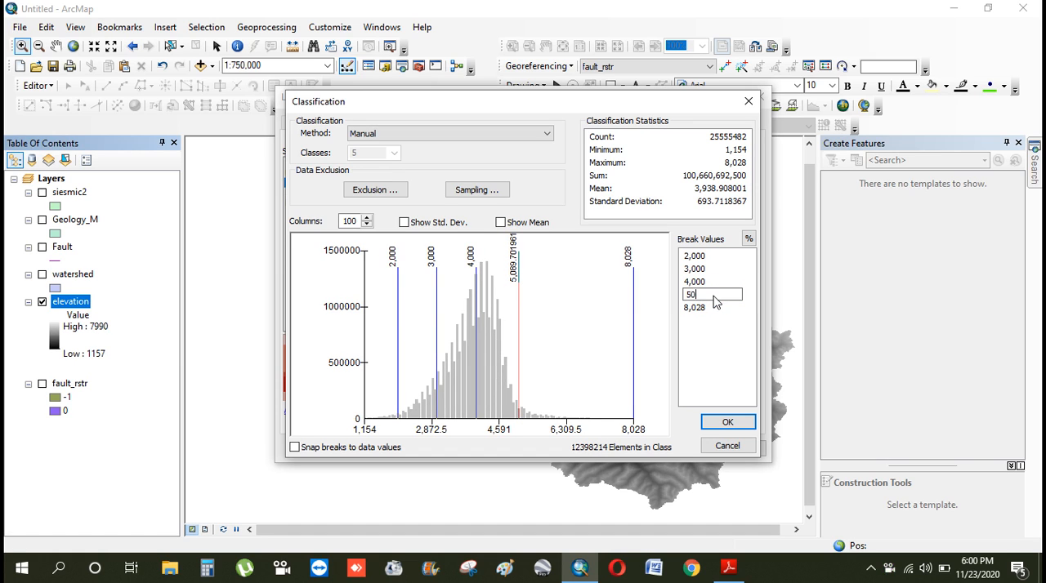
pyautogui.write('00')
pyautogui.click(716, 307)
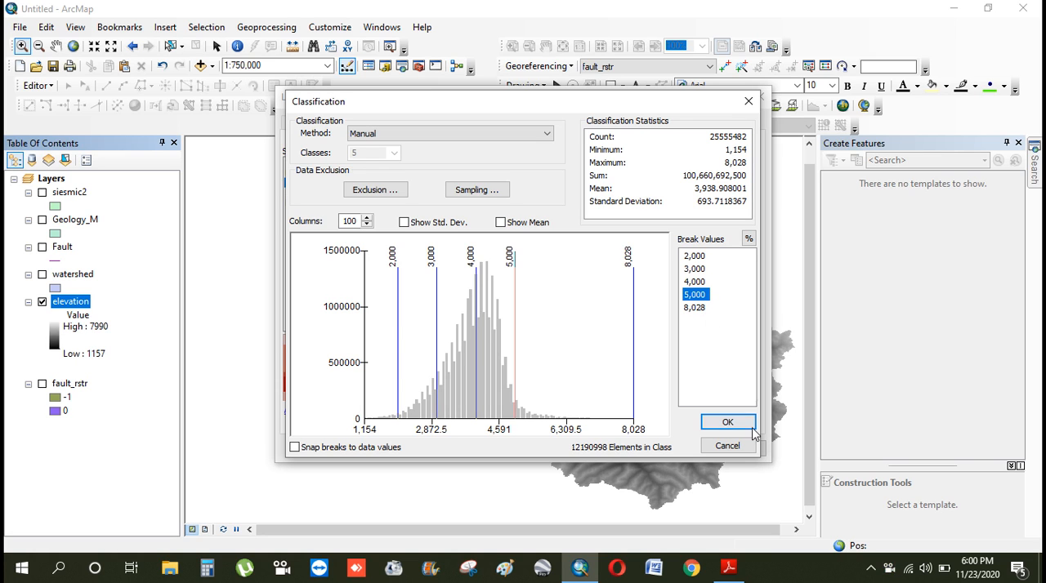
pyautogui.click(729, 423)
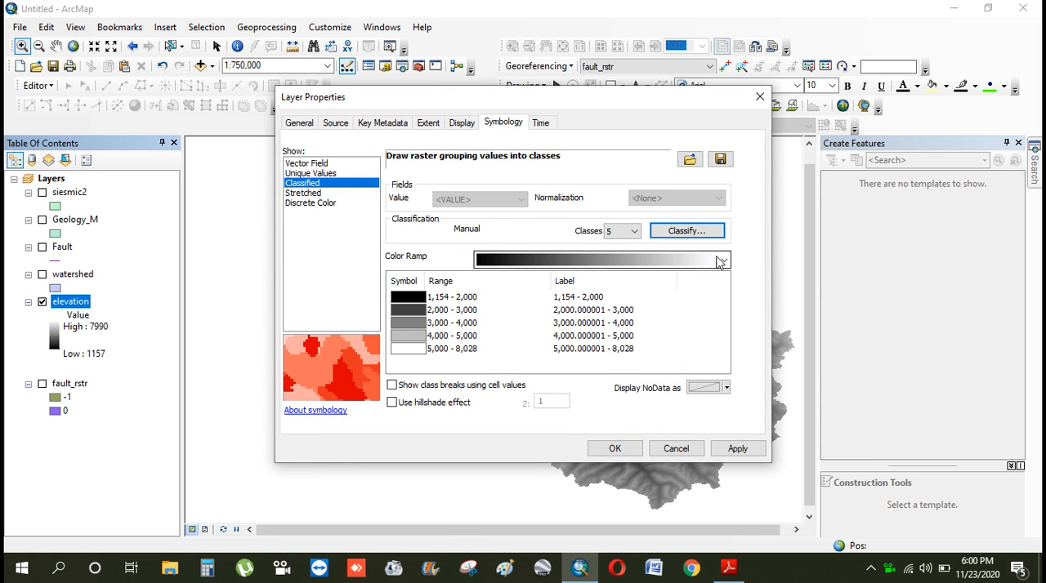
# Apply the red-yellow-blue color ramp to the five elevation classes and confirm the layer properties
pyautogui.click(722, 260)
pyautogui.scroll(-3, 677, 261)
pyautogui.scroll(-3, 676, 261)
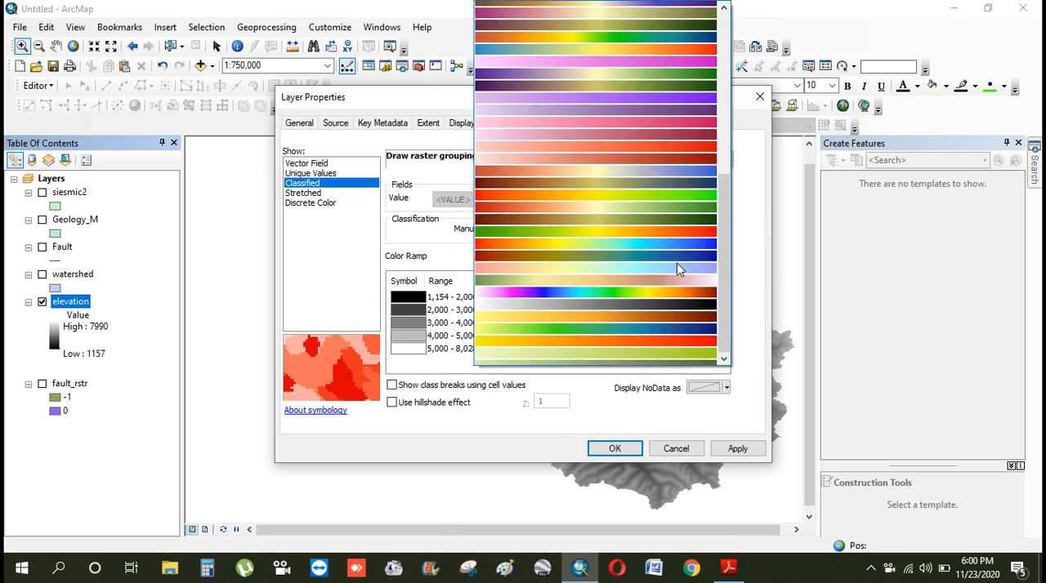
pyautogui.click(674, 168)
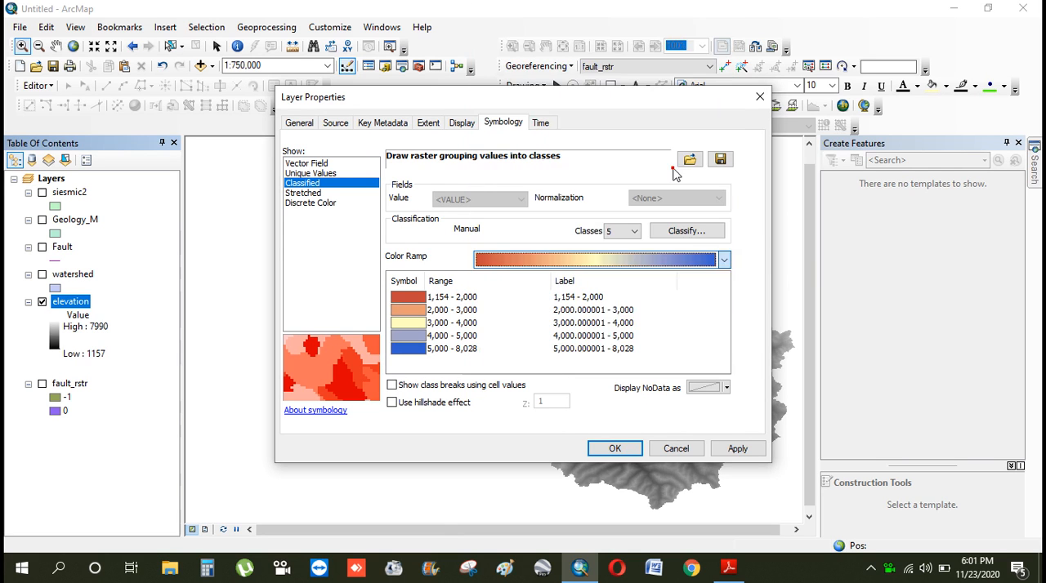
pyautogui.click(617, 448)
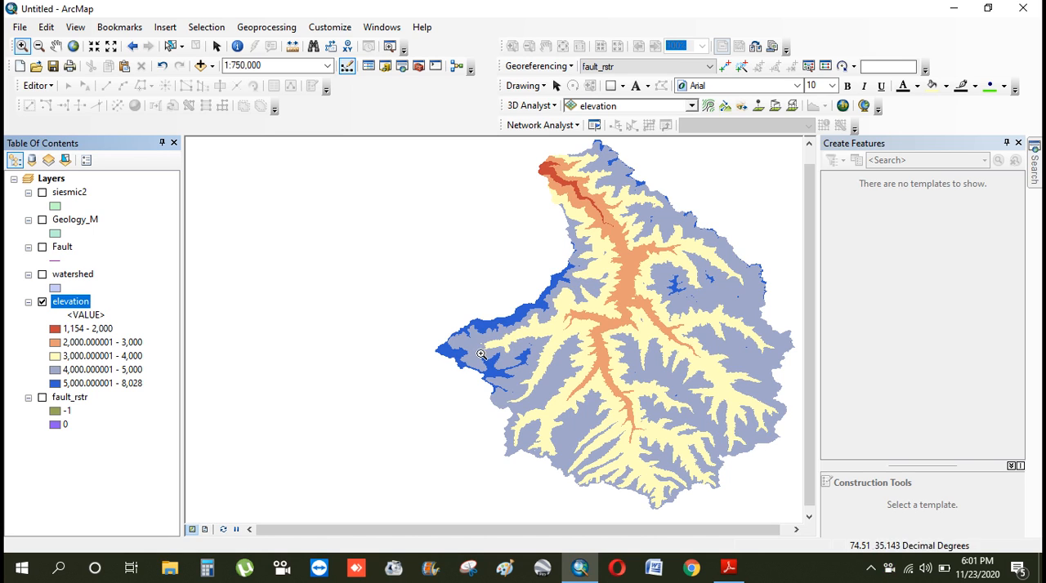
# Inspect the fault_rstr and classified elevation rasters on the map one at a time, leaving both layers hidden
pyautogui.click(42, 303)
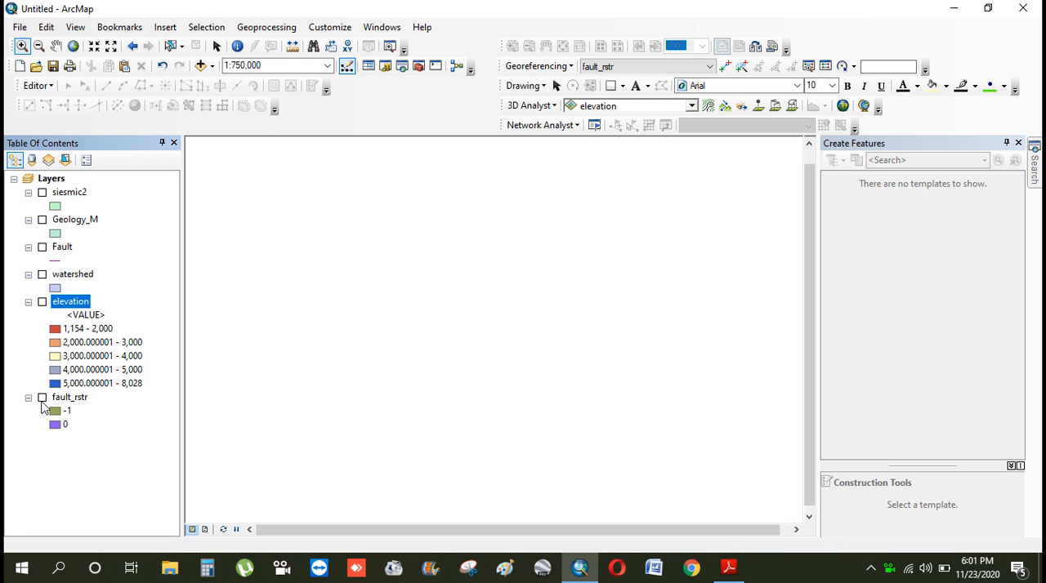
pyautogui.click(42, 398)
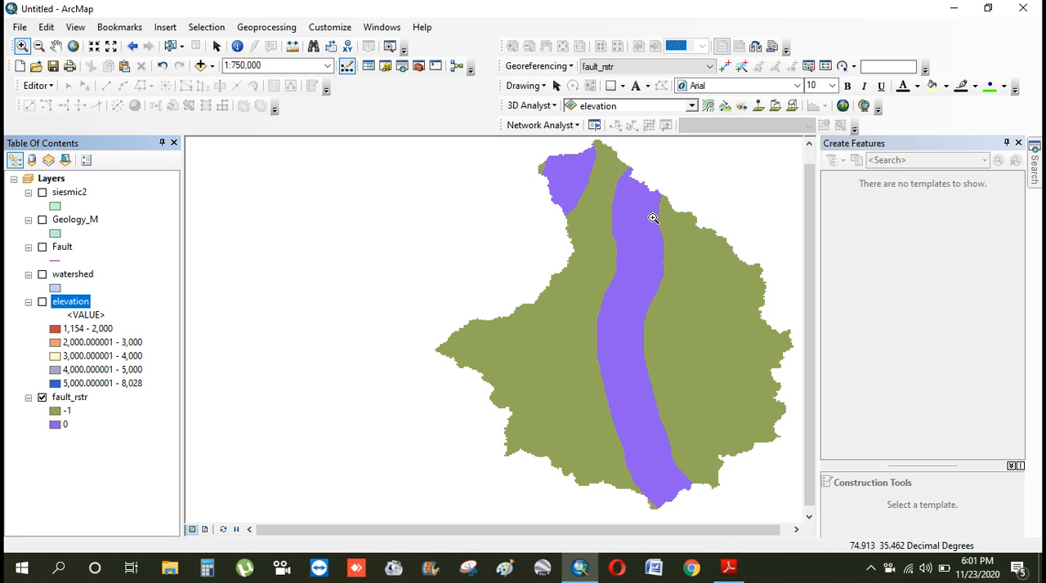
pyautogui.click(42, 398)
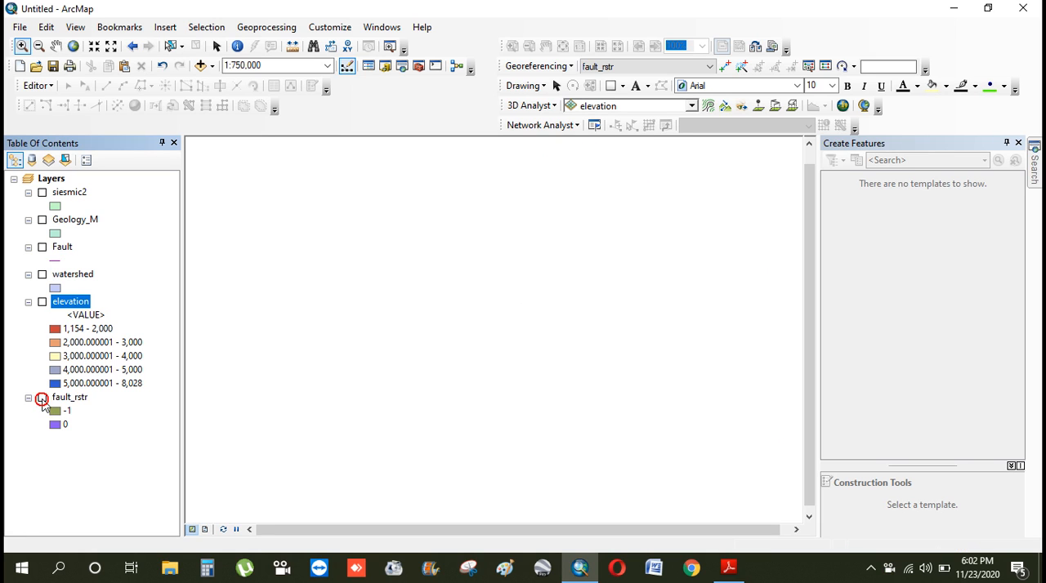
pyautogui.click(29, 302)
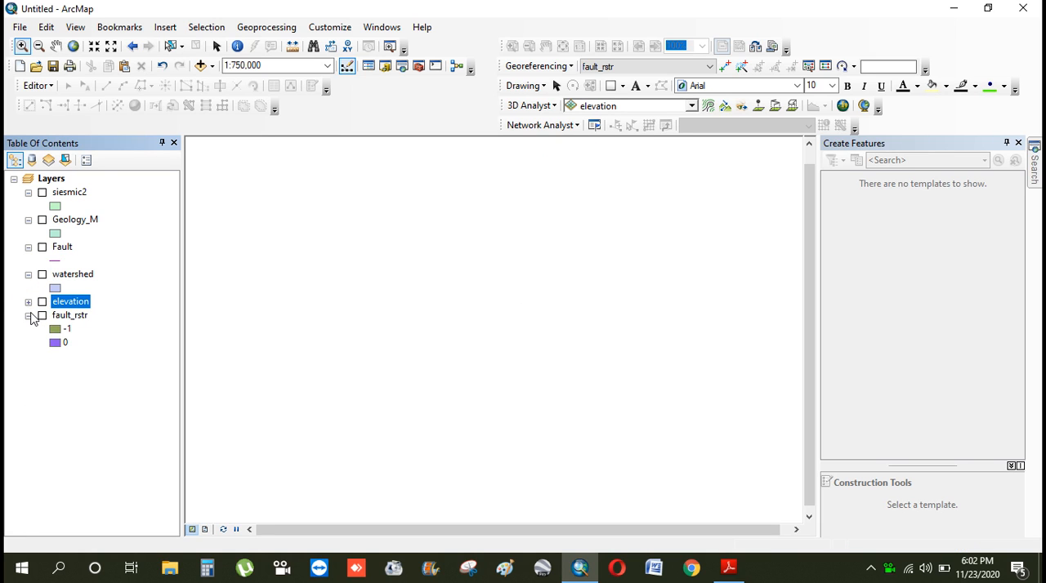
pyautogui.click(29, 304)
pyautogui.click(42, 302)
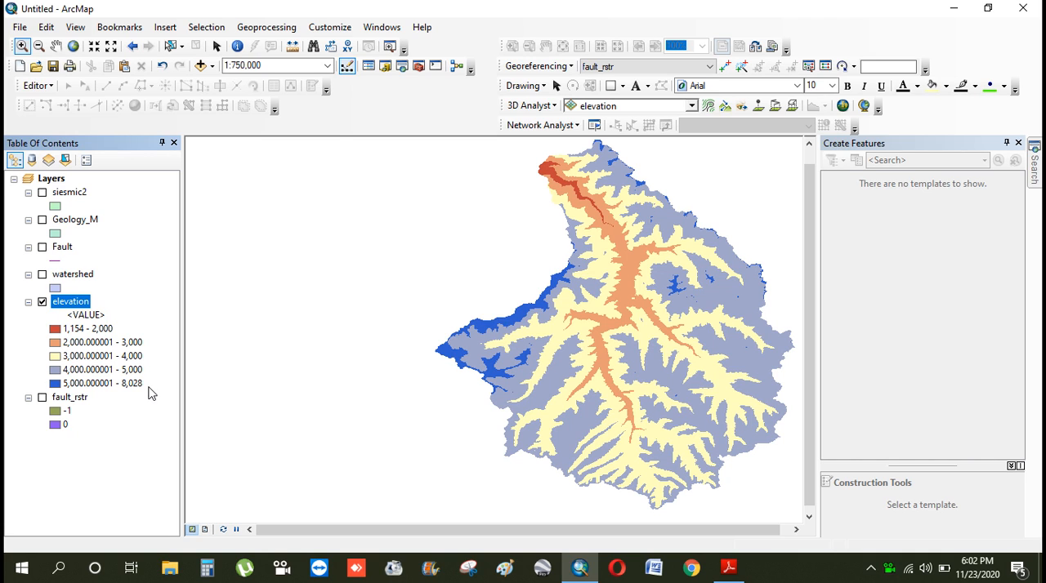
pyautogui.click(43, 303)
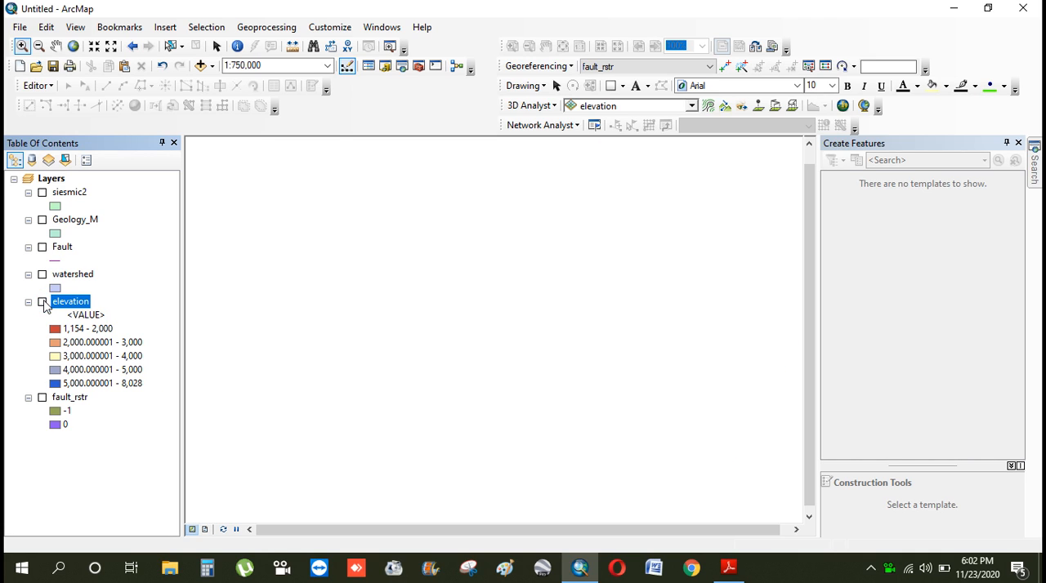
# Move the Fault and watershed layers below fault_rstr in the layer order and display the Geology_M layer in the map view
pyautogui.moveTo(55, 246); pyautogui.dragTo(66, 429)
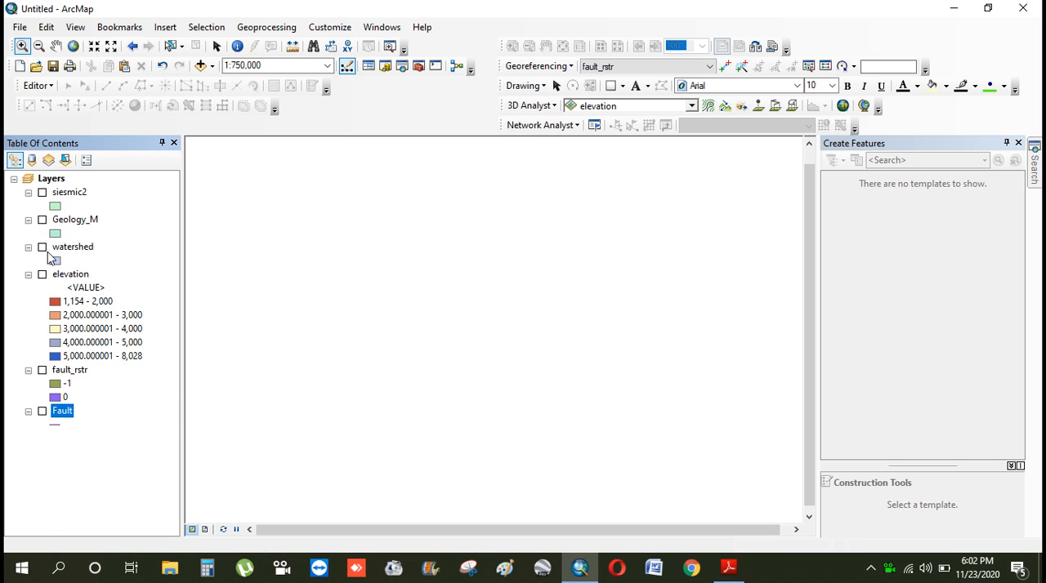
pyautogui.moveTo(65, 247); pyautogui.dragTo(96, 433)
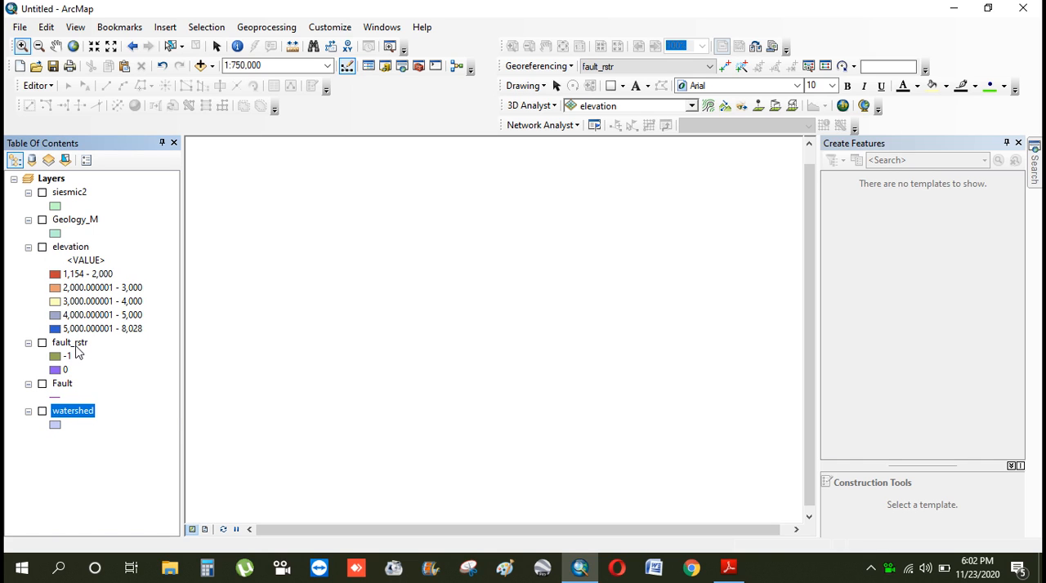
pyautogui.click(42, 221)
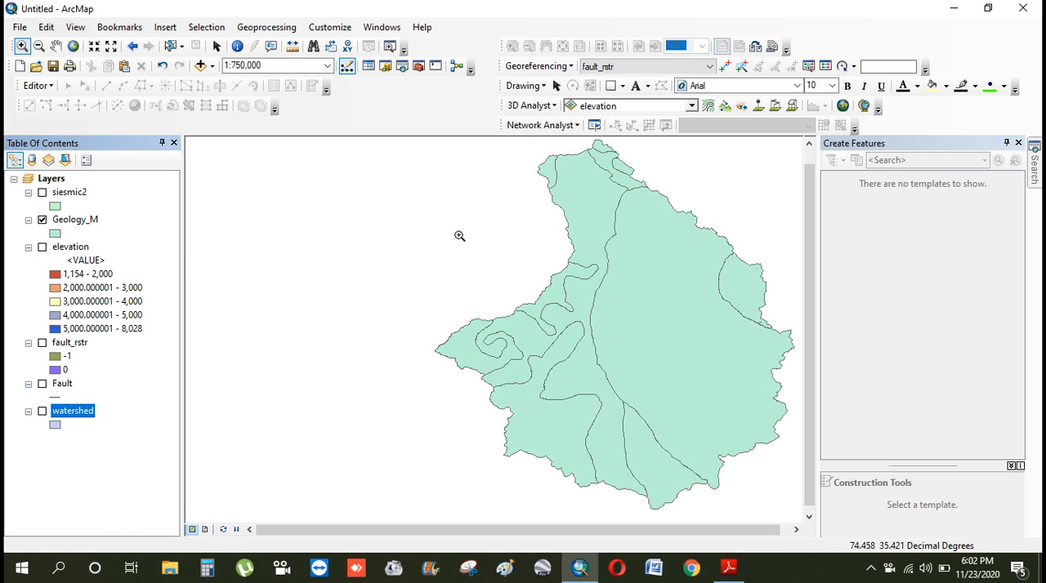
pyautogui.click(56, 46)
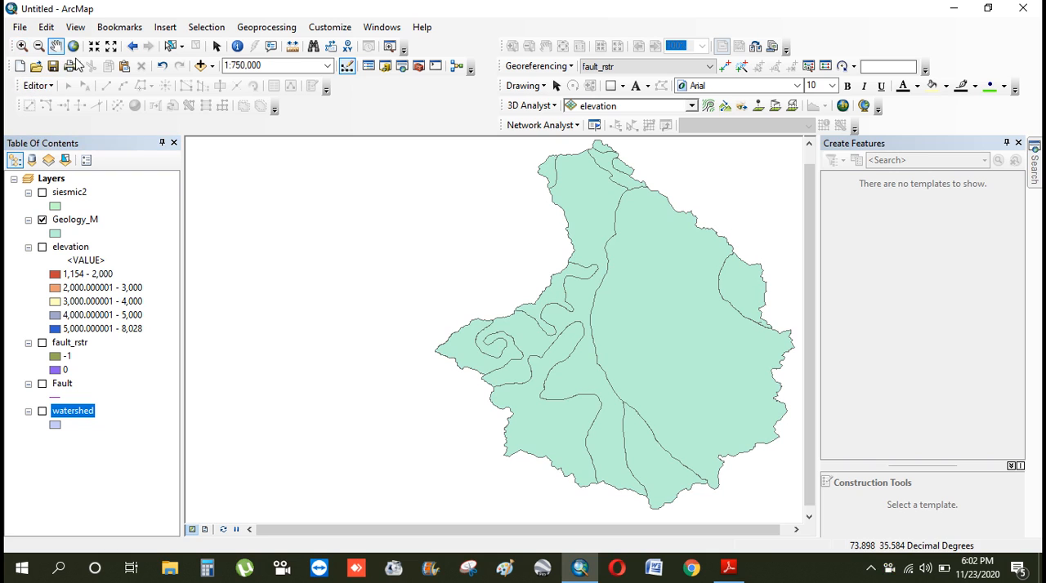
pyautogui.moveTo(560, 269); pyautogui.dragTo(488, 289)
pyautogui.moveTo(540, 282); pyautogui.dragTo(541, 273)
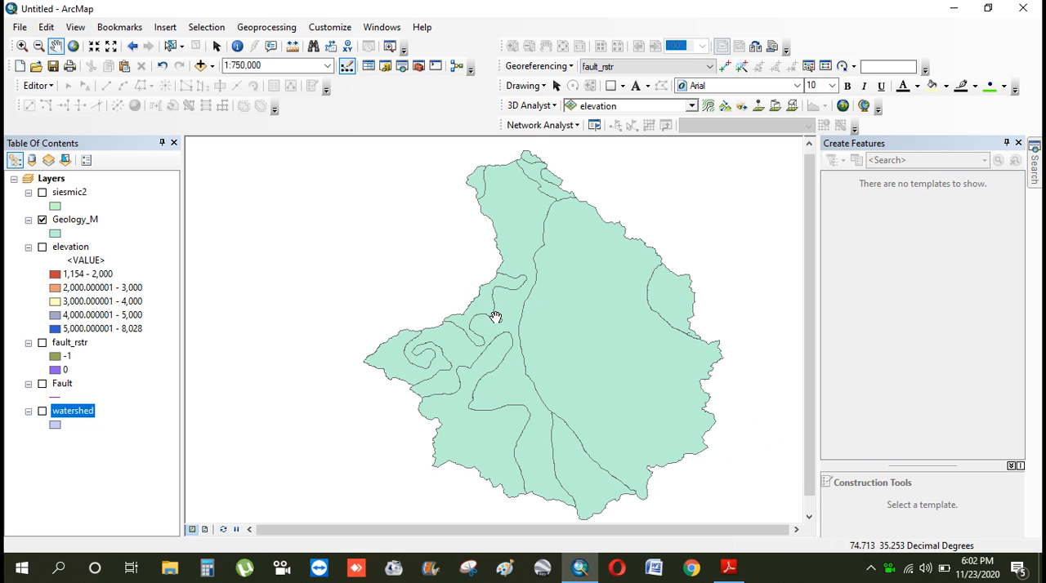
pyautogui.moveTo(553, 345)
pyautogui.mouseDown()
pyautogui.moveTo(553, 334)
pyautogui.moveTo(559, 342)
pyautogui.mouseUp()
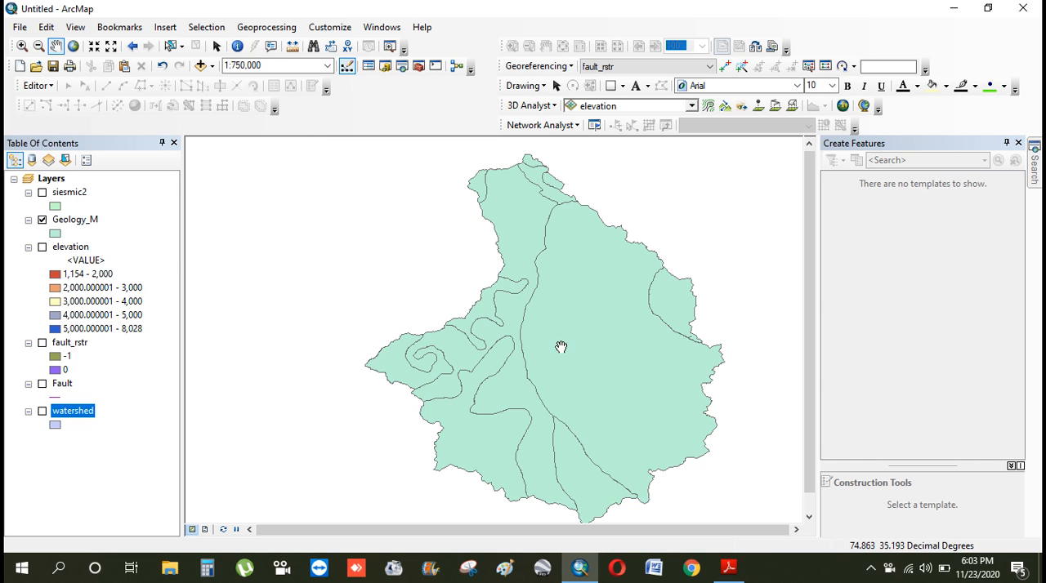
pyautogui.moveTo(553, 344); pyautogui.dragTo(539, 340)
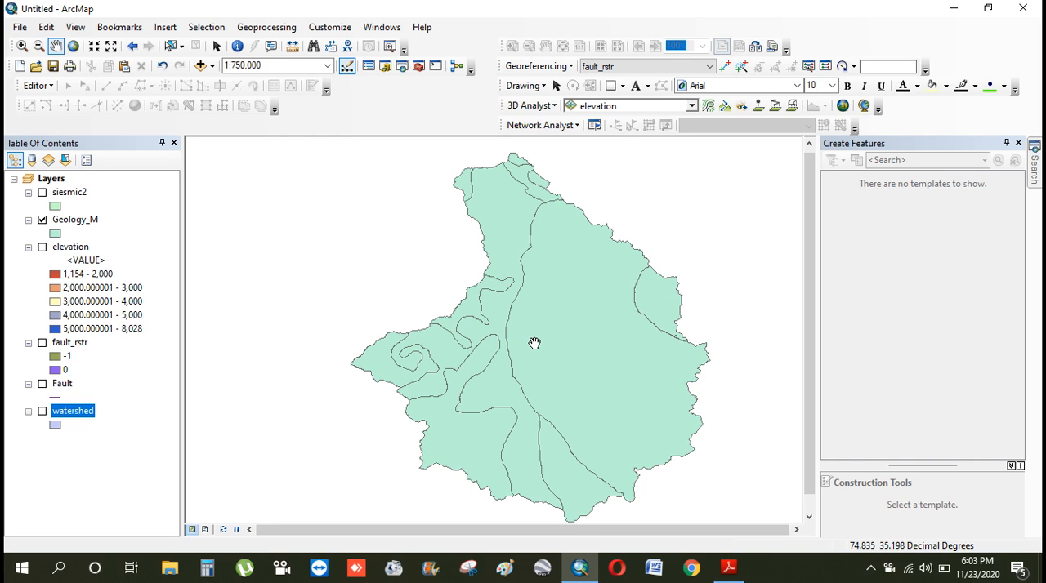
# Search for the Union (Analysis) tool and set Geology_M as its input feature
pyautogui.click(1034, 168)
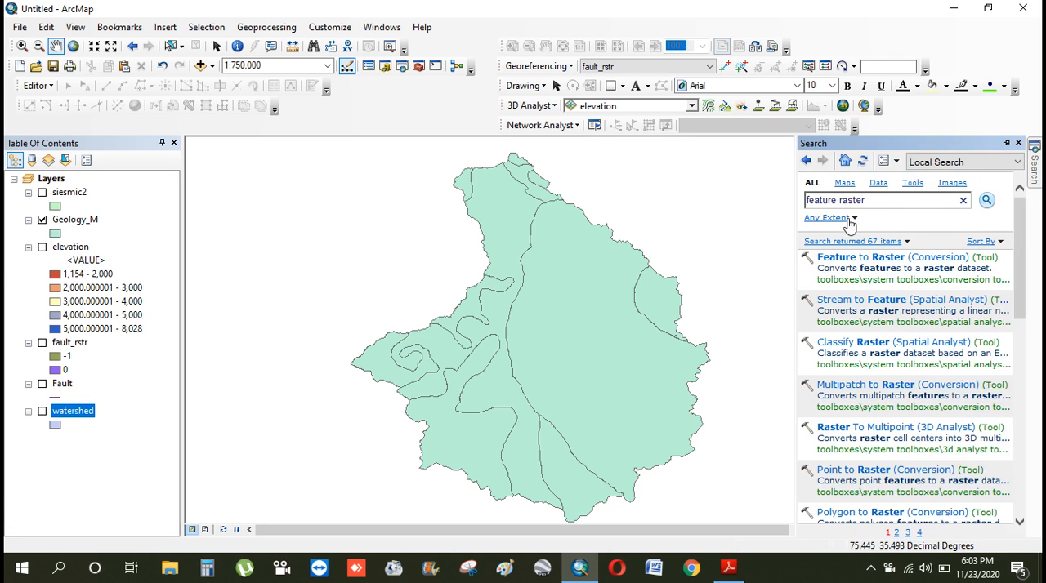
pyautogui.click(881, 200)
pyautogui.write('union')
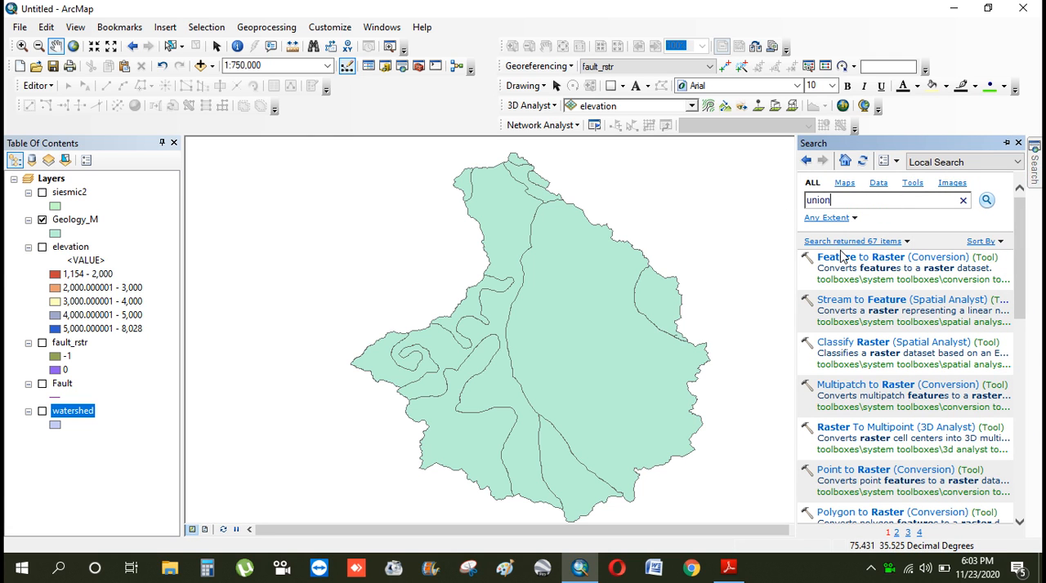
pyautogui.press('Return')
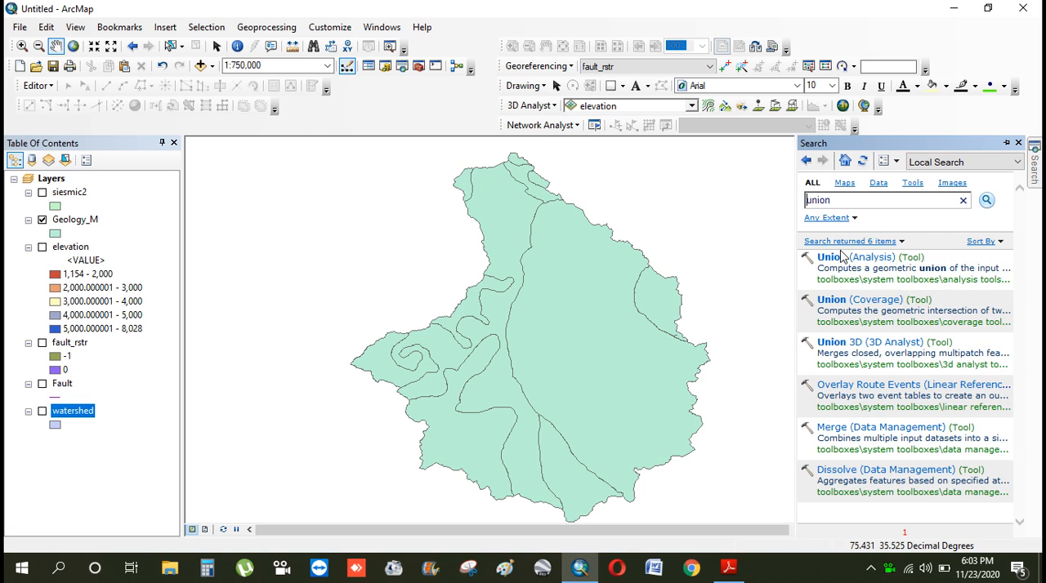
pyautogui.click(833, 257)
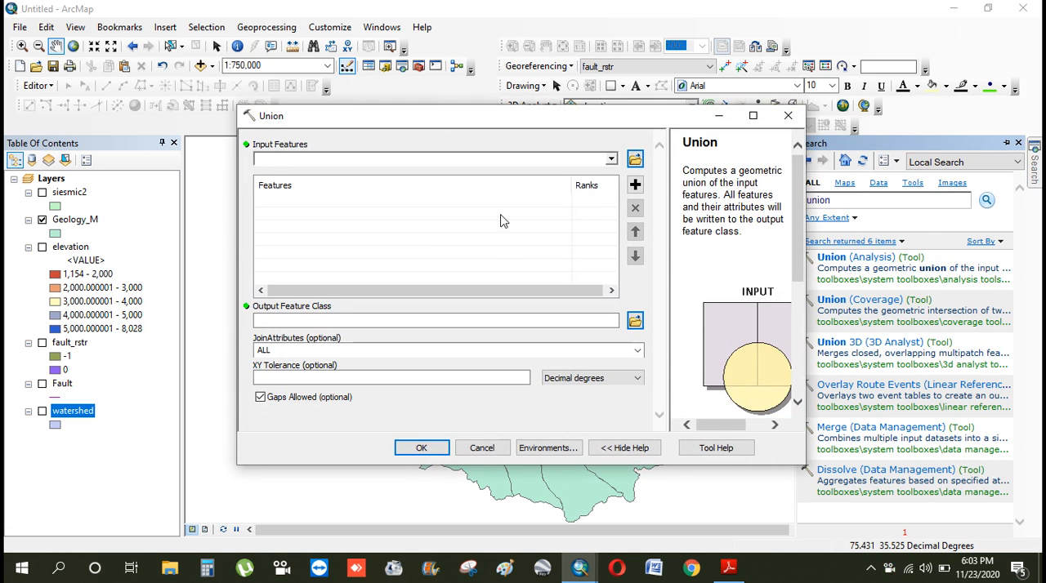
pyautogui.click(611, 159)
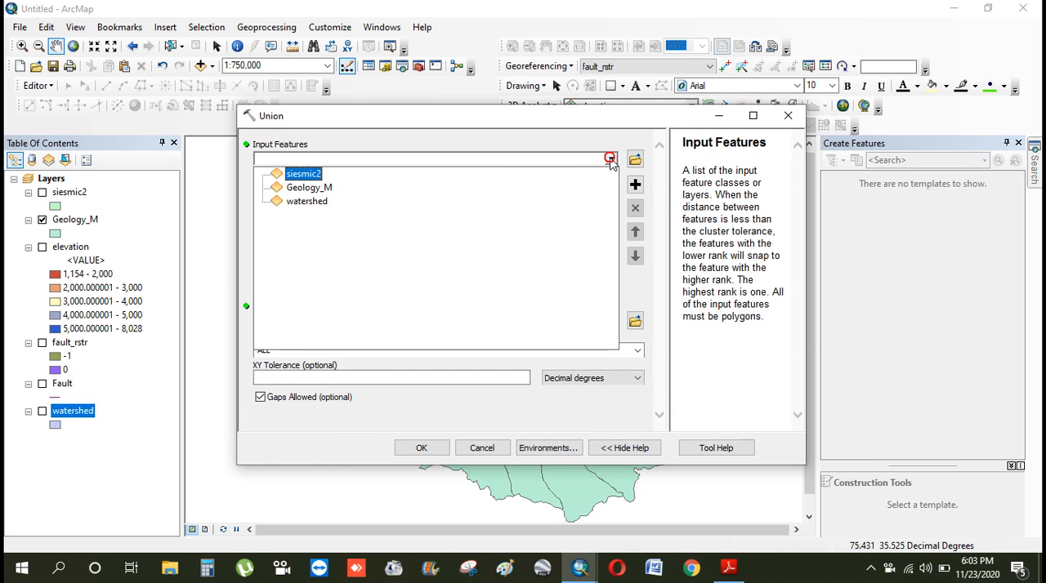
pyautogui.click(284, 188)
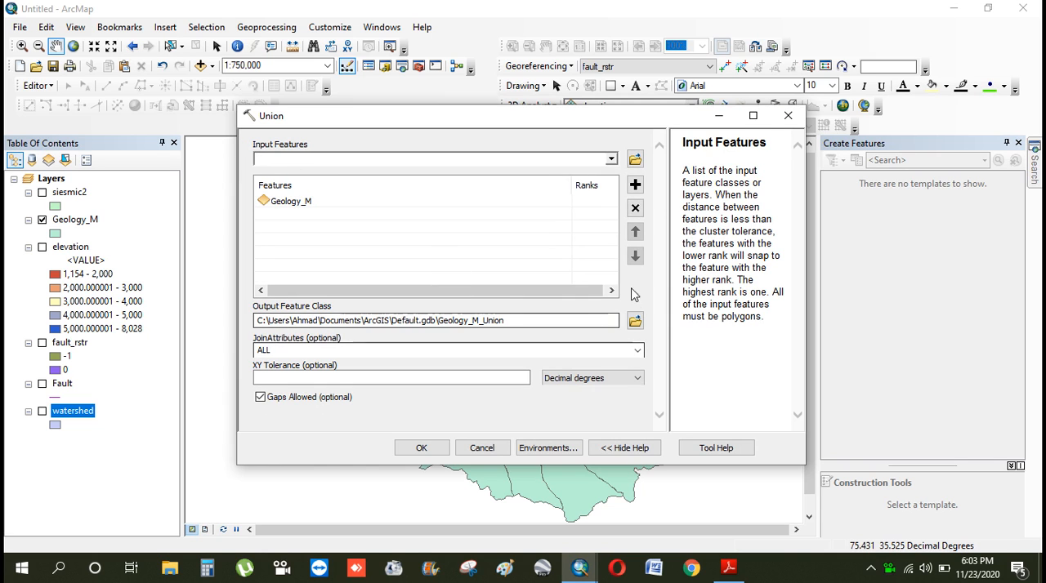
# Create a folder named geology inside processed data for the Union output and open it
pyautogui.click(635, 320)
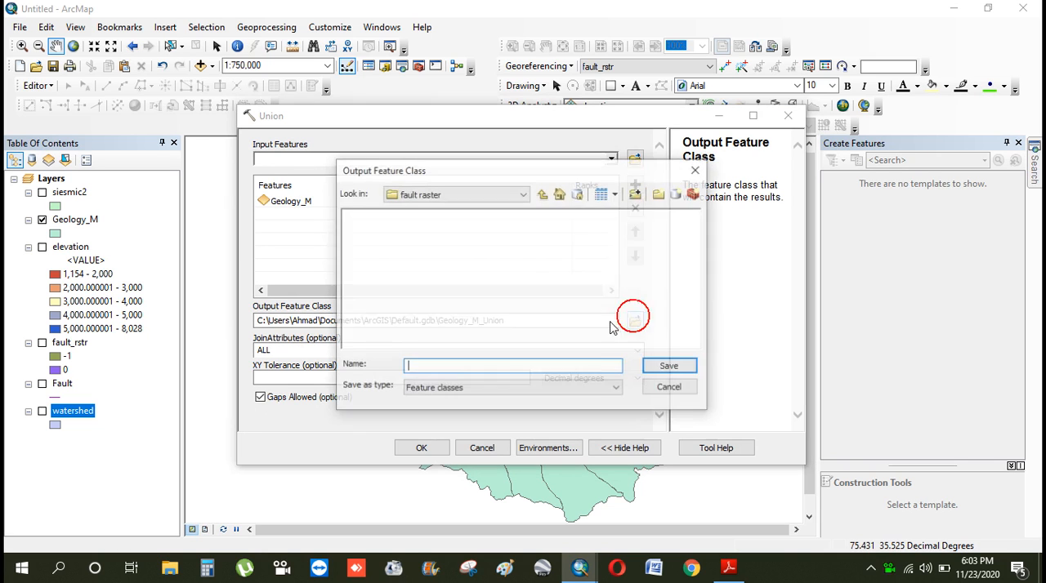
pyautogui.click(541, 196)
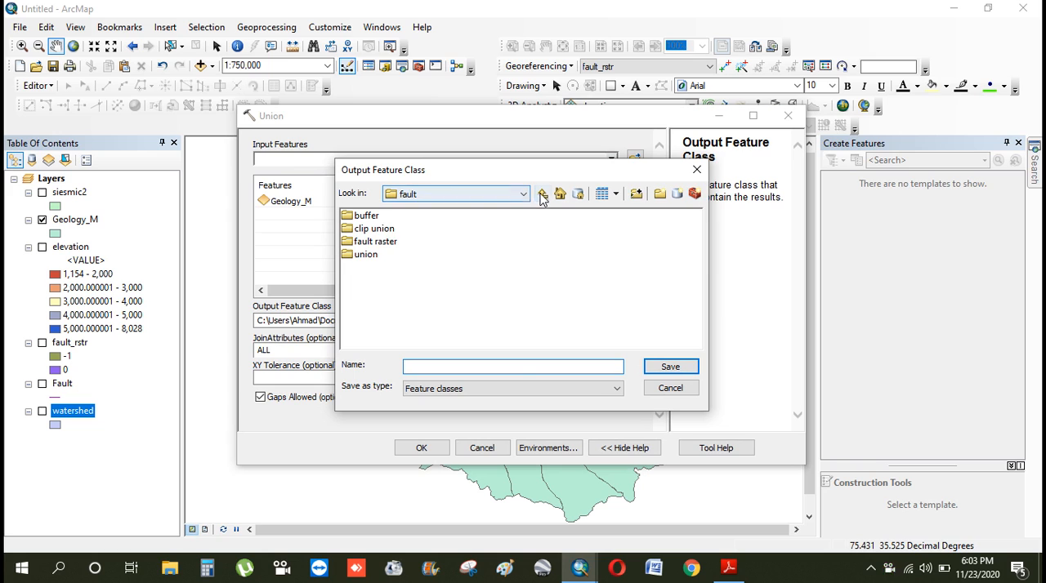
pyautogui.click(542, 196)
pyautogui.click(660, 194)
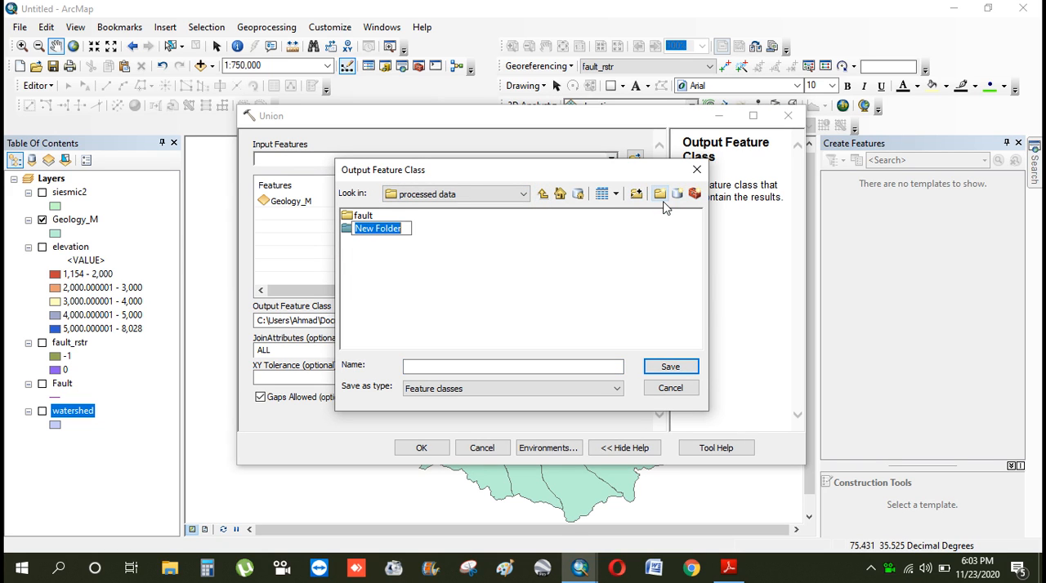
pyautogui.write('geology')
pyautogui.click(607, 268)
pyautogui.doubleClick(364, 230)
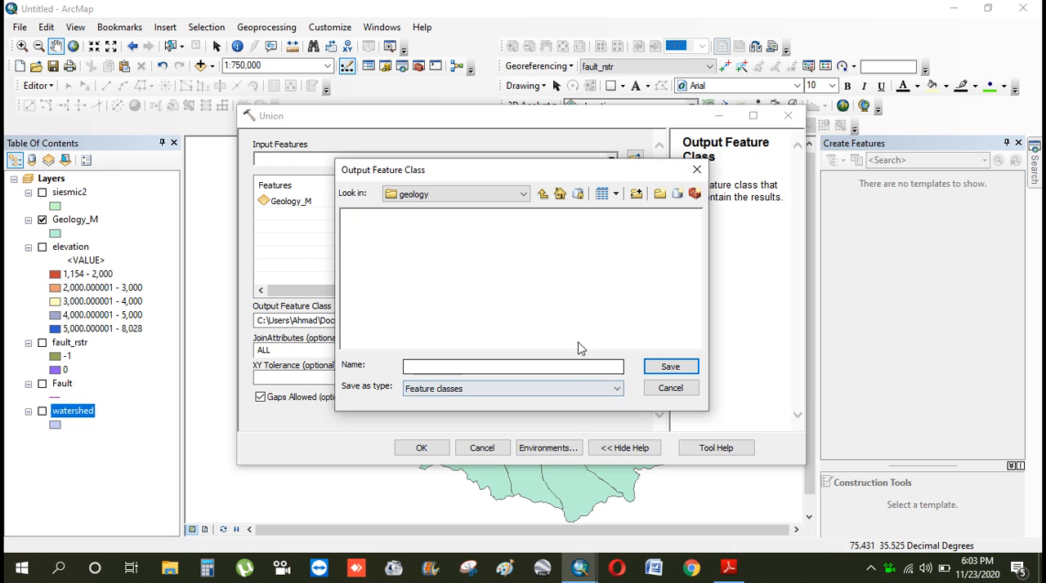
# Create a Union subfolder in the geology folder, save the output there as union_geo, and run the Union
pyautogui.click(658, 195)
pyautogui.write('Union')
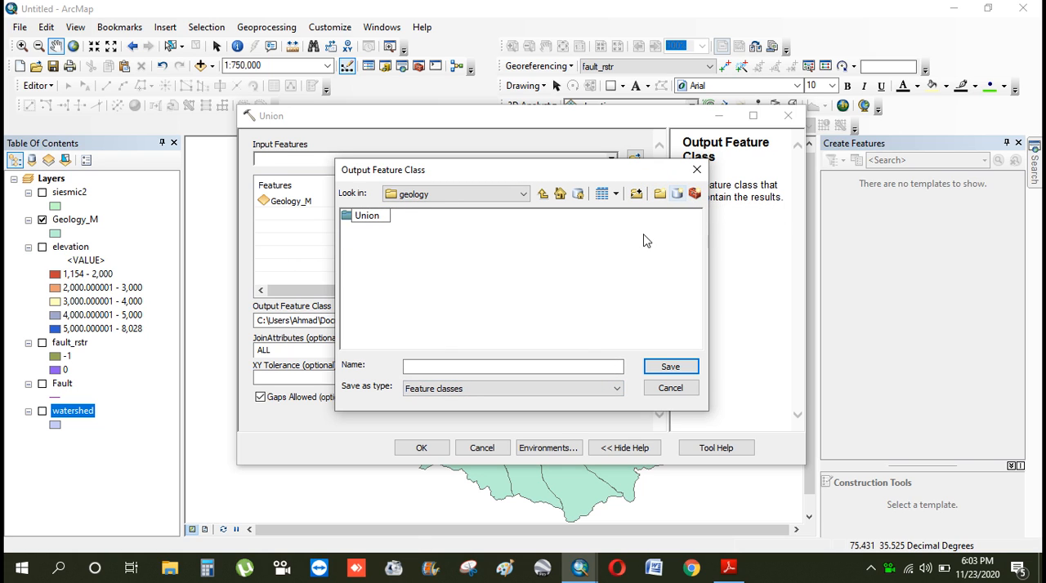
pyautogui.click(565, 250)
pyautogui.doubleClick(369, 217)
pyautogui.click(481, 367)
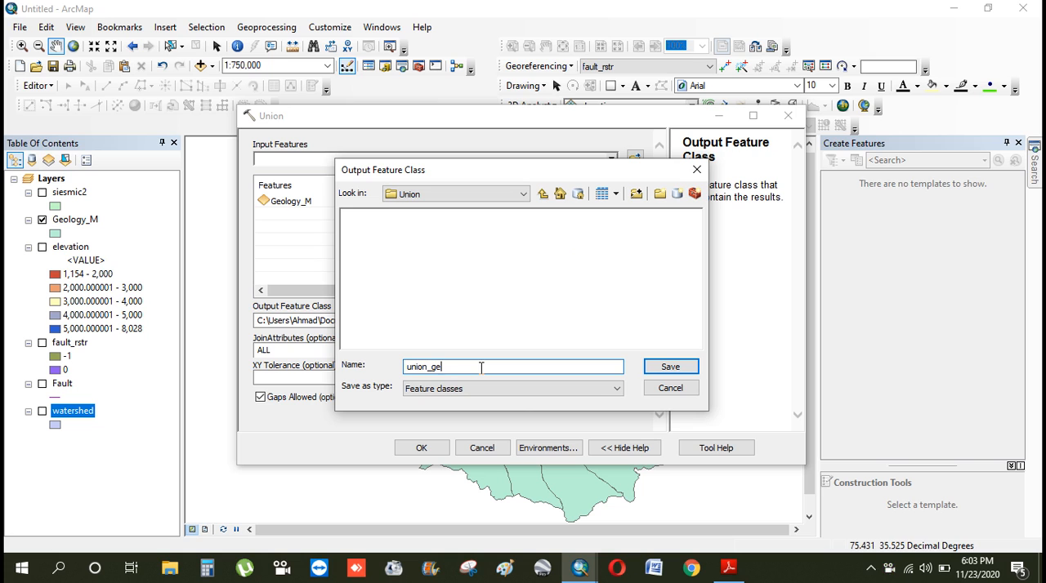
pyautogui.click(670, 367)
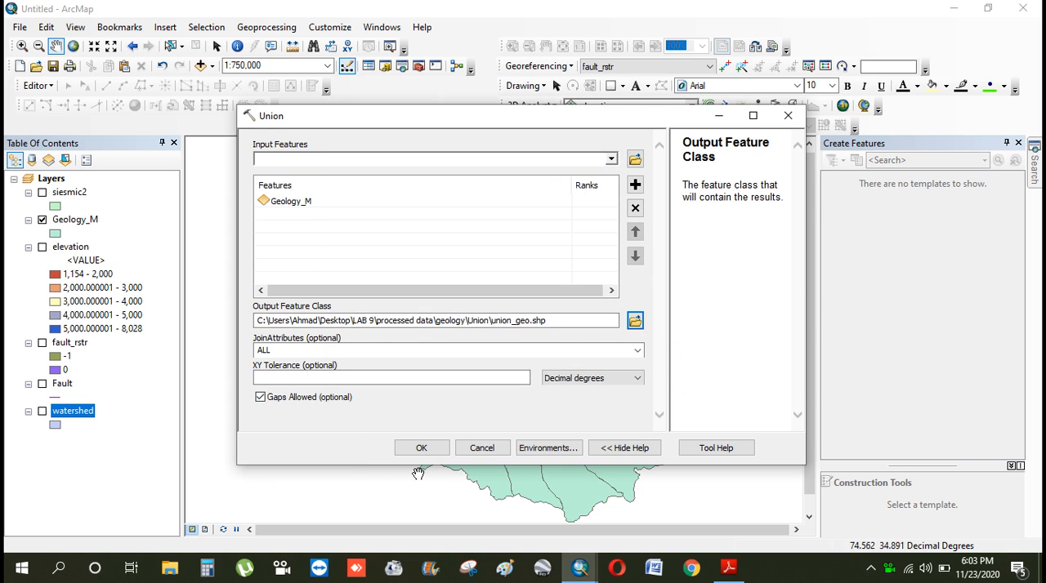
pyautogui.click(422, 448)
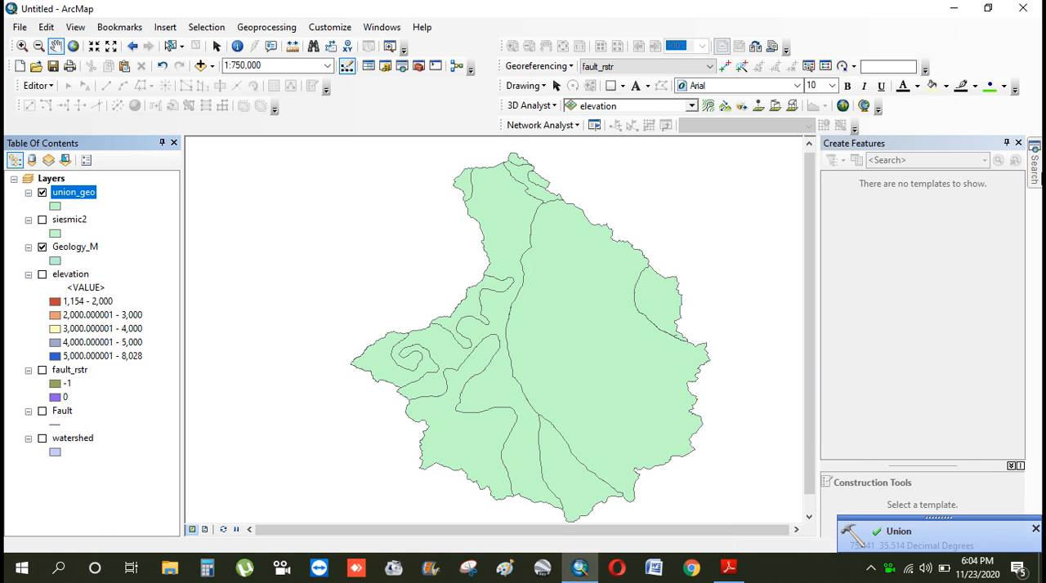
# Search for the Feature to Raster (Conversion) tool and set union_geo as its input feature
pyautogui.click(1035, 172)
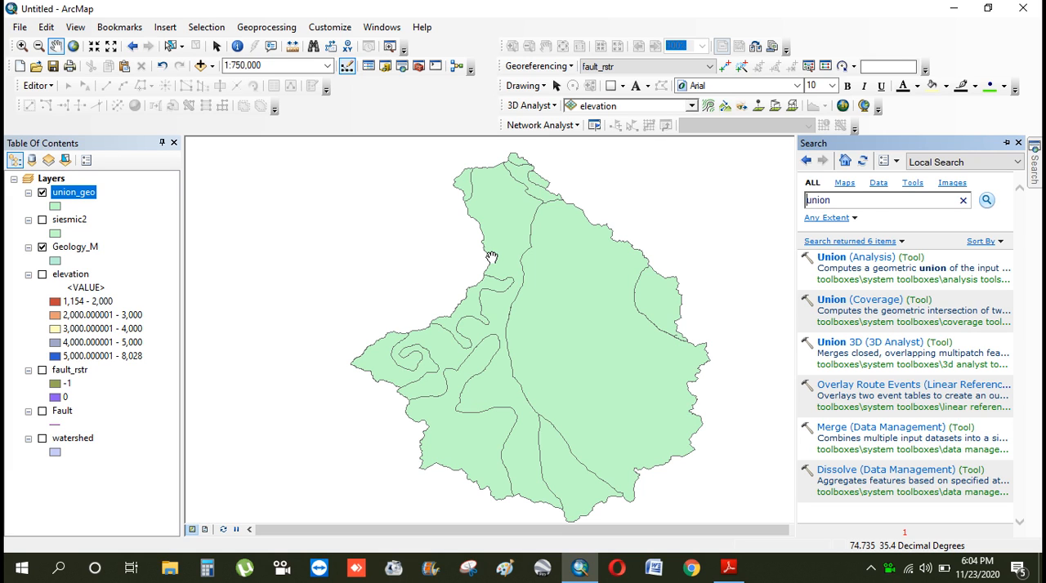
pyautogui.doubleClick(868, 205)
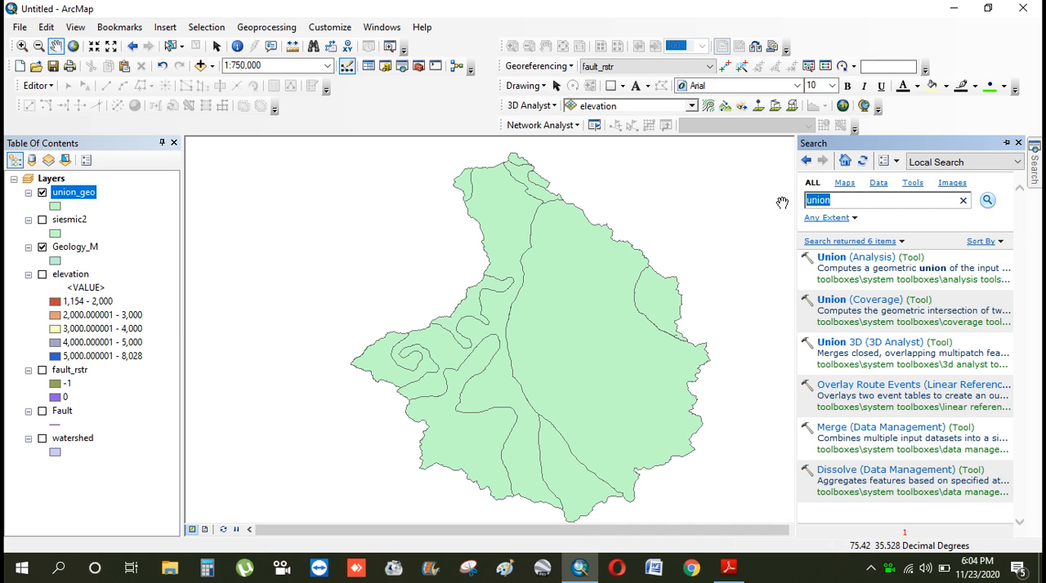
pyautogui.write('feature to raster')
pyautogui.press('Return')
pyautogui.click(862, 257)
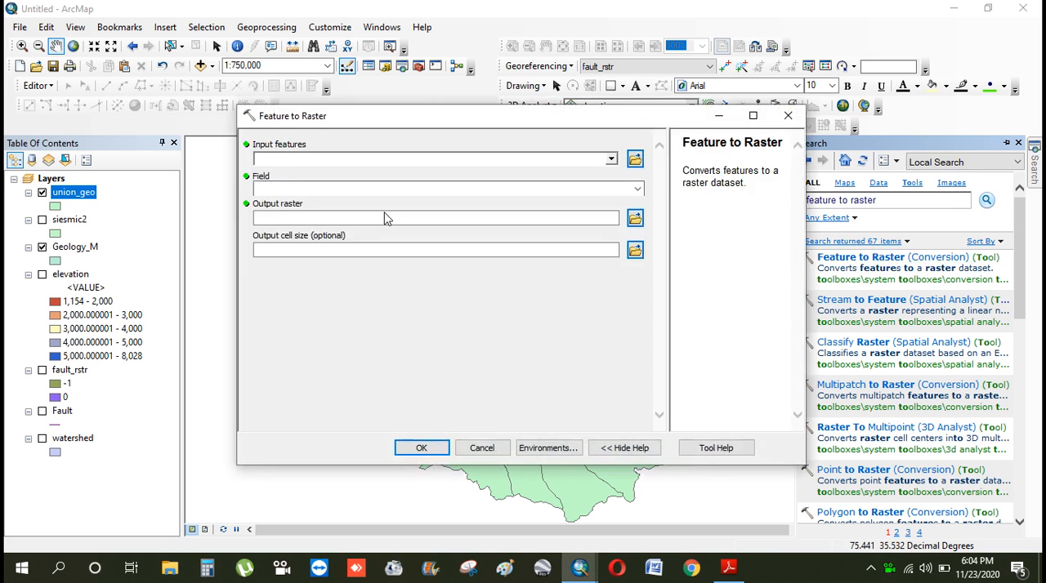
pyautogui.click(611, 158)
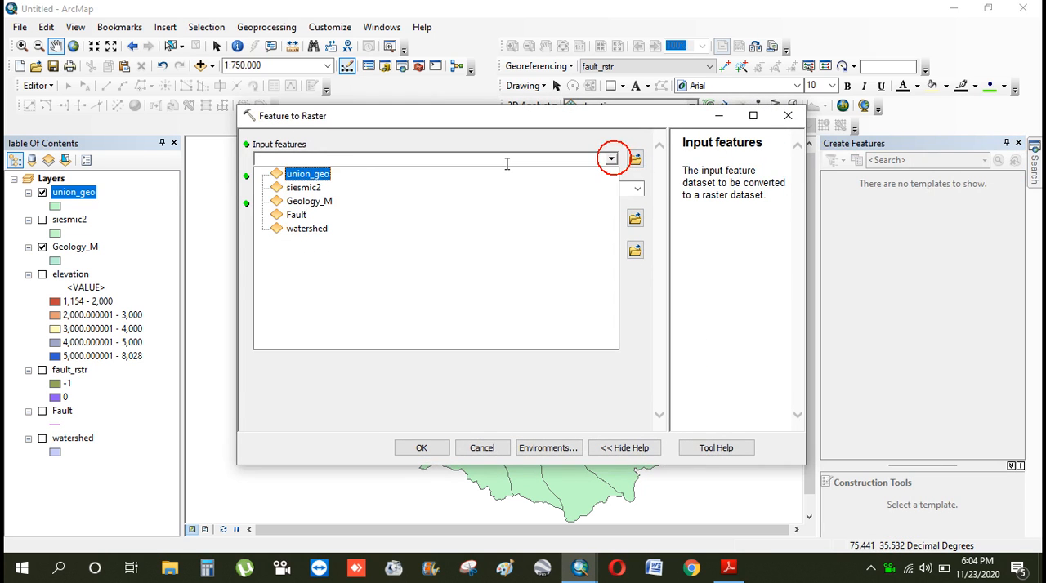
pyautogui.click(322, 174)
# Create a folder named raster geo inside the geology folder for the Feature to Raster output and open it
pyautogui.click(581, 218)
pyautogui.click(635, 219)
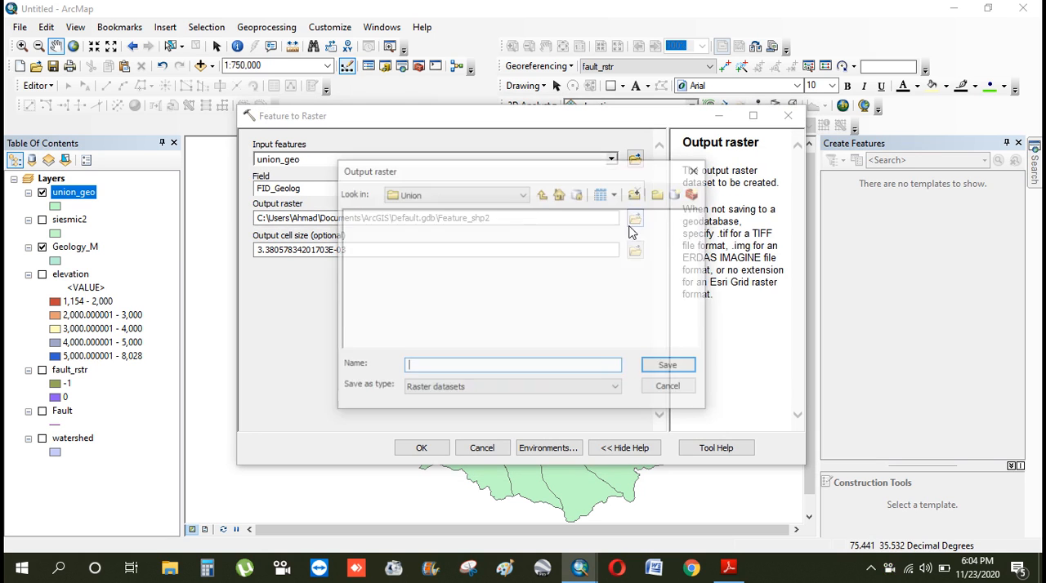
pyautogui.click(542, 196)
pyautogui.click(655, 195)
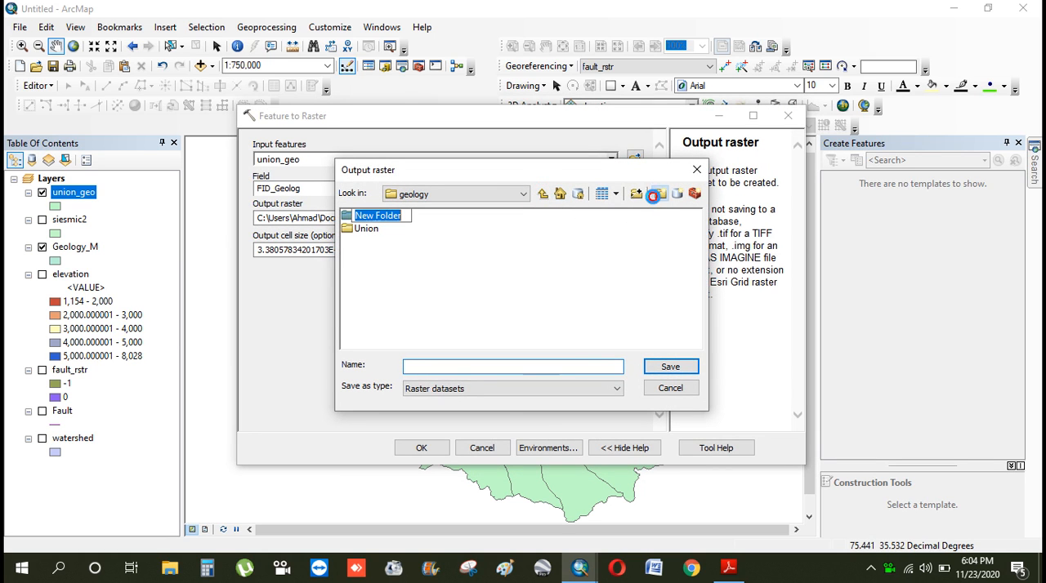
pyautogui.write('raster geo')
pyautogui.click(551, 271)
pyautogui.click(368, 215)
pyautogui.doubleClick(360, 216)
# Save the output raster as Geo_rstr in the raster geo folder and run Feature to Raster
pyautogui.click(478, 362)
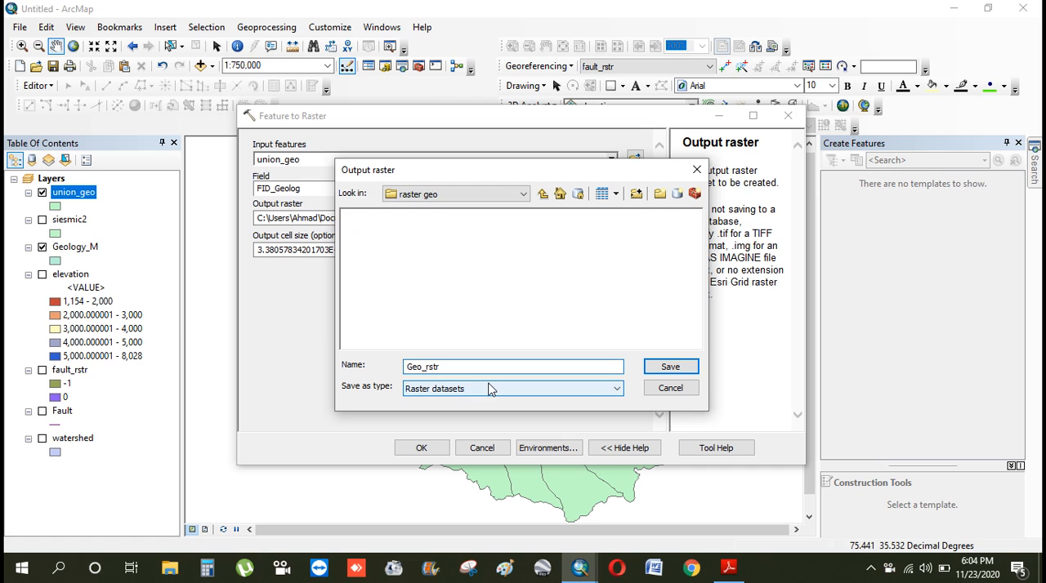
pyautogui.click(675, 369)
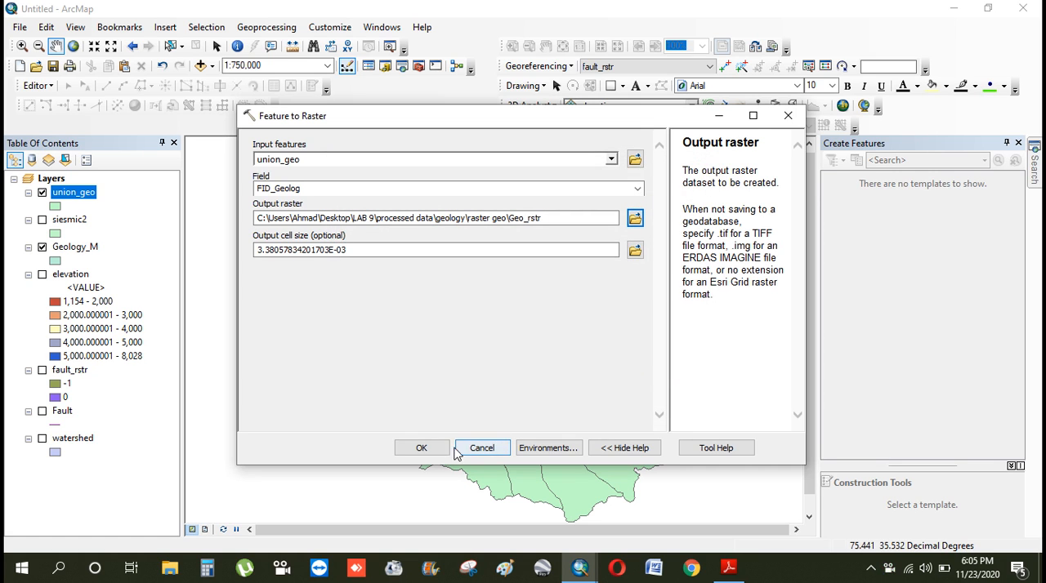
pyautogui.click(422, 448)
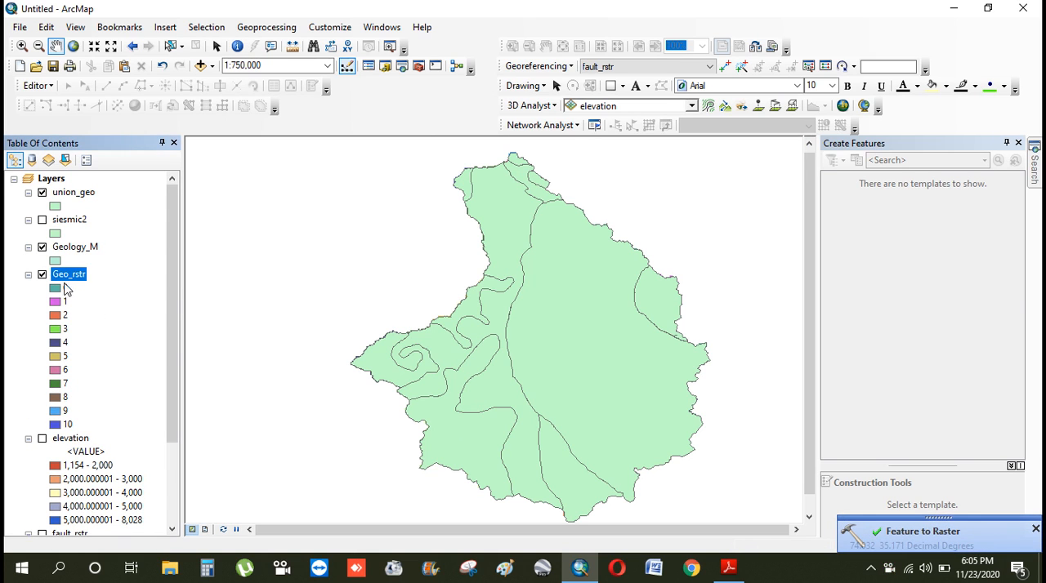
# Remove the union_geo and Fault layers from the map
pyautogui.rightClick(75, 196)
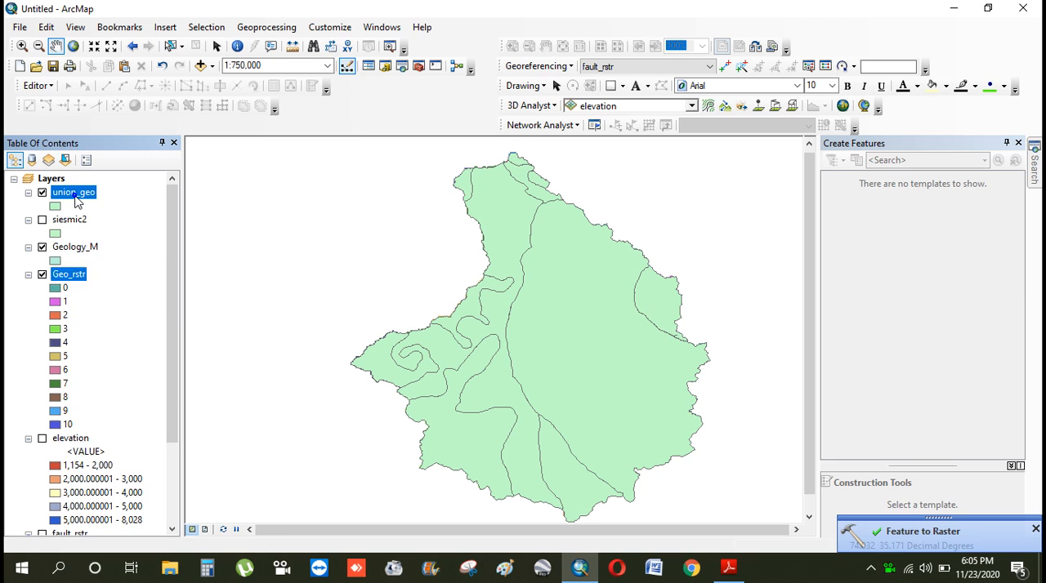
pyautogui.click(107, 224)
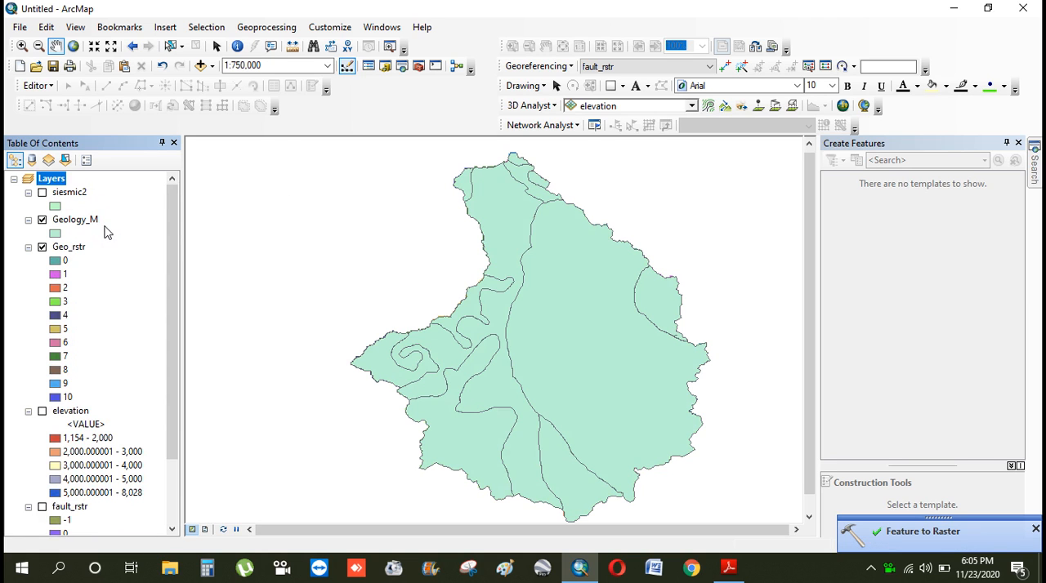
pyautogui.moveTo(172, 219); pyautogui.dragTo(188, 337)
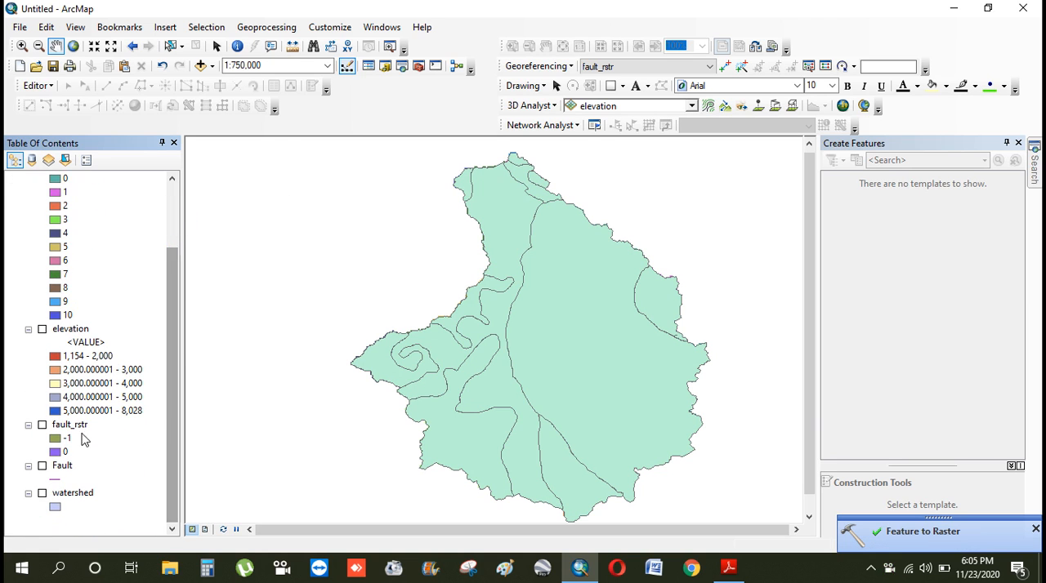
pyautogui.rightClick(63, 466)
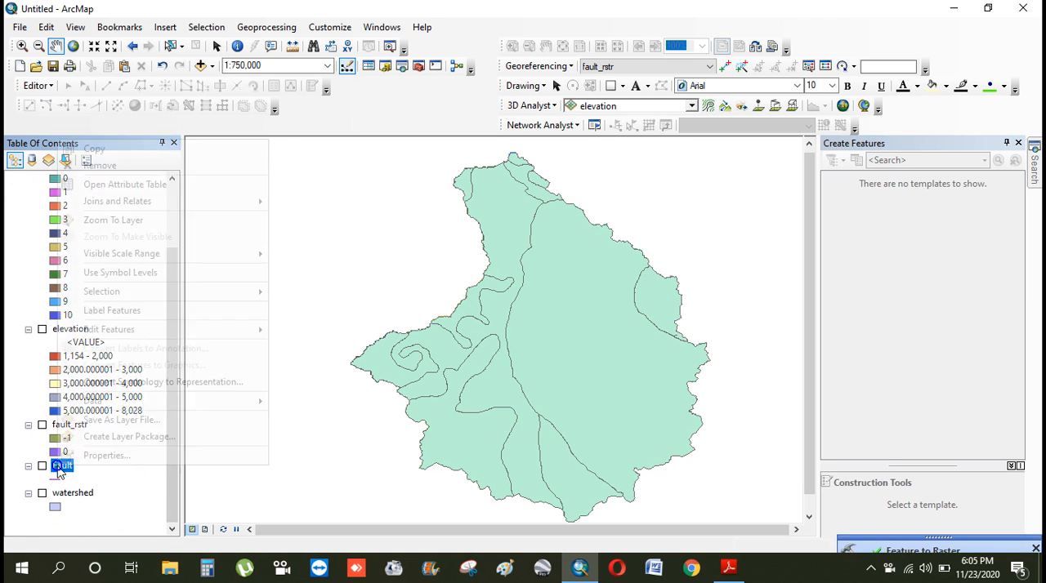
pyautogui.click(104, 166)
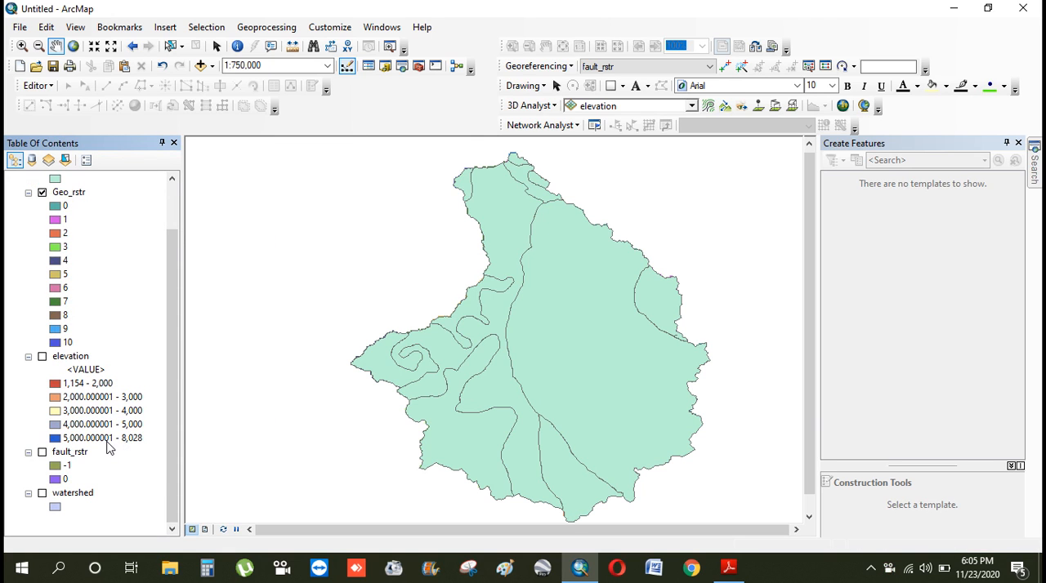
# Turn off the Geology_M layer and move Geo_rstr above it in the layer order
pyautogui.moveTo(171, 355); pyautogui.dragTo(174, 196)
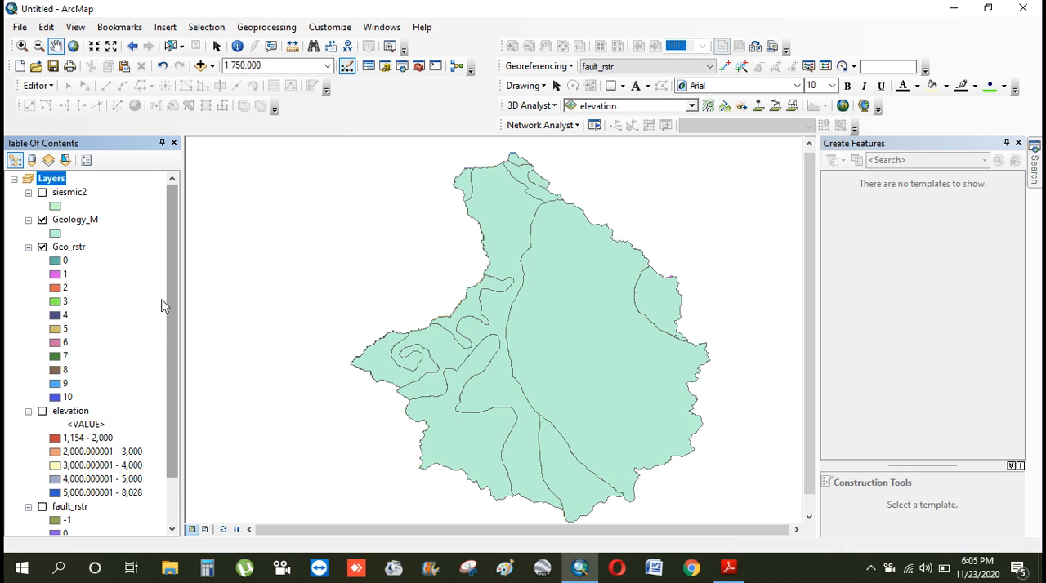
pyautogui.click(42, 220)
pyautogui.rightClick(70, 219)
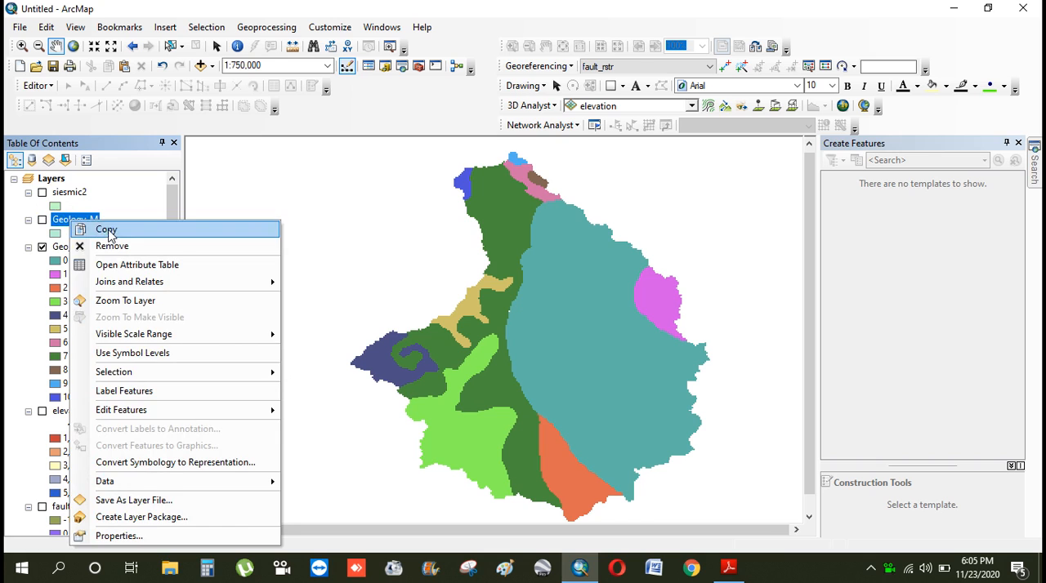
pyautogui.click(128, 192)
pyautogui.click(68, 246)
pyautogui.moveTo(72, 247); pyautogui.dragTo(99, 209)
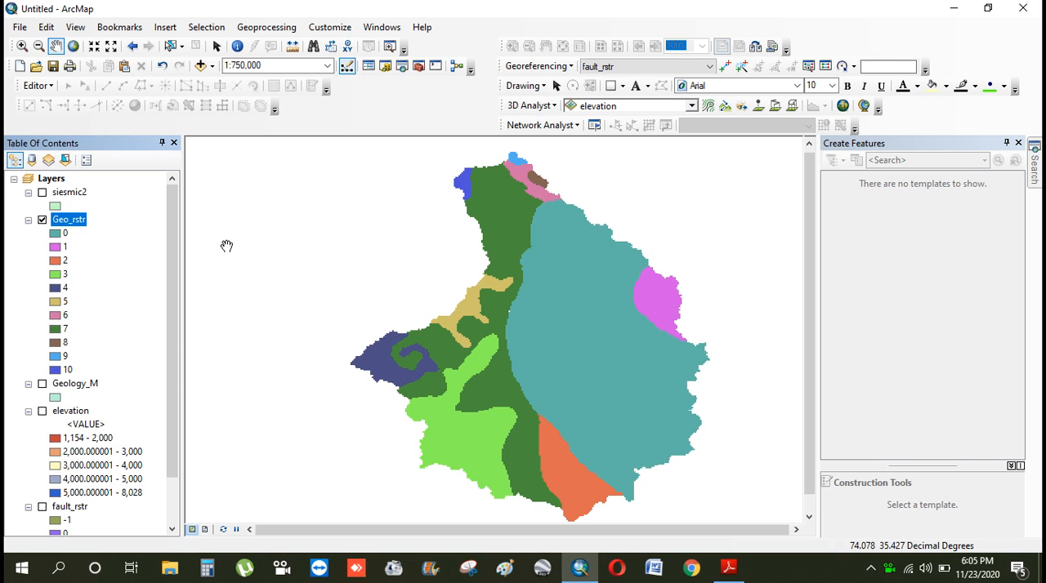
# Change the color of class 1 in the Geo_rstr layer to red
pyautogui.click(56, 246)
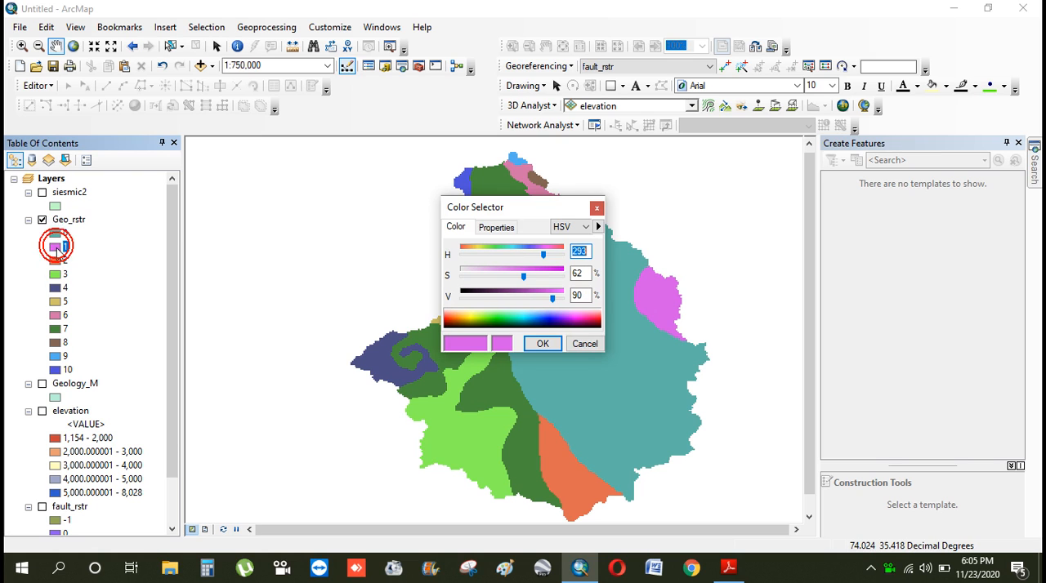
pyautogui.click(585, 323)
pyautogui.click(597, 321)
pyautogui.click(541, 343)
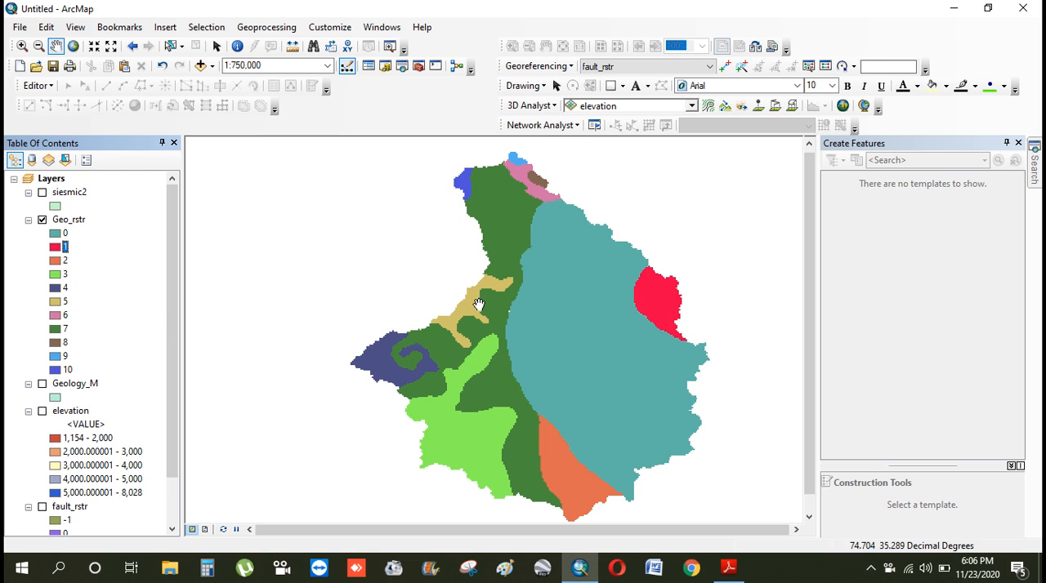
# Remove the Geology_M layer from the map
pyautogui.rightClick(72, 383)
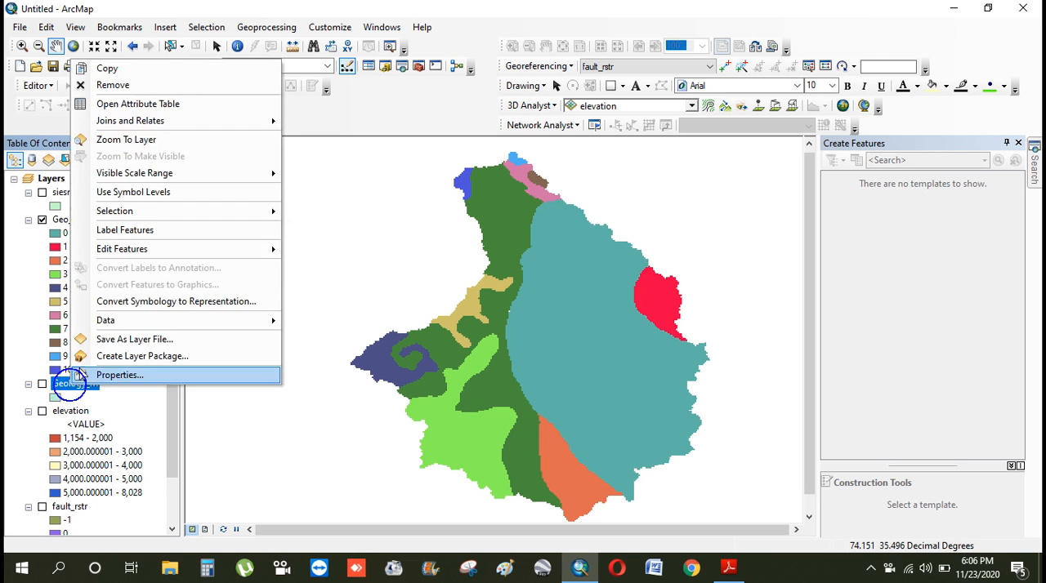
pyautogui.click(61, 84)
# Toggle Geo_rstr, elevation and fault_rstr to check the rasters, leaving only the siesmic2 layer displayed
pyautogui.scroll(-1, 174, 268)
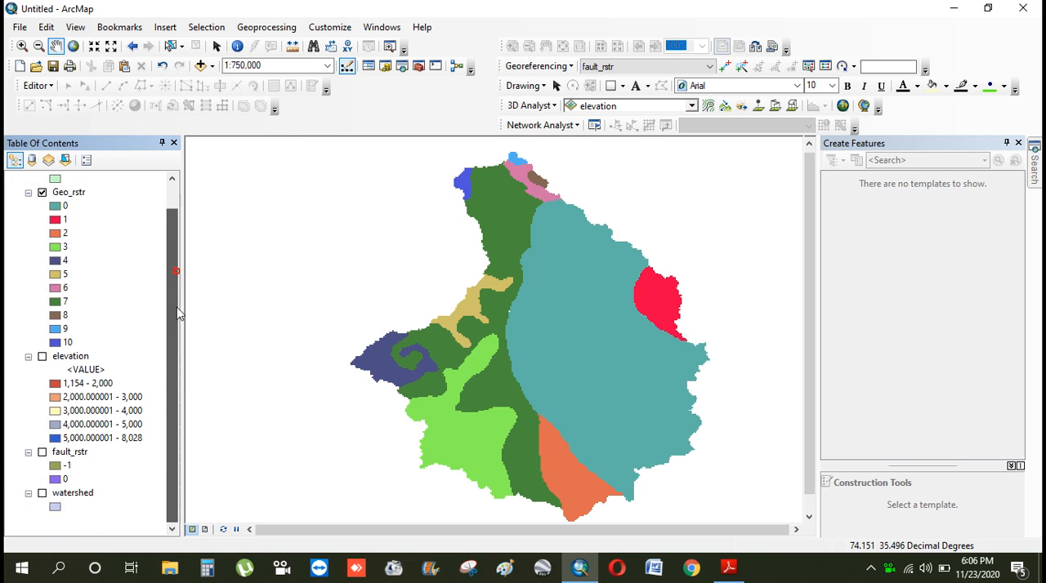
pyautogui.click(42, 357)
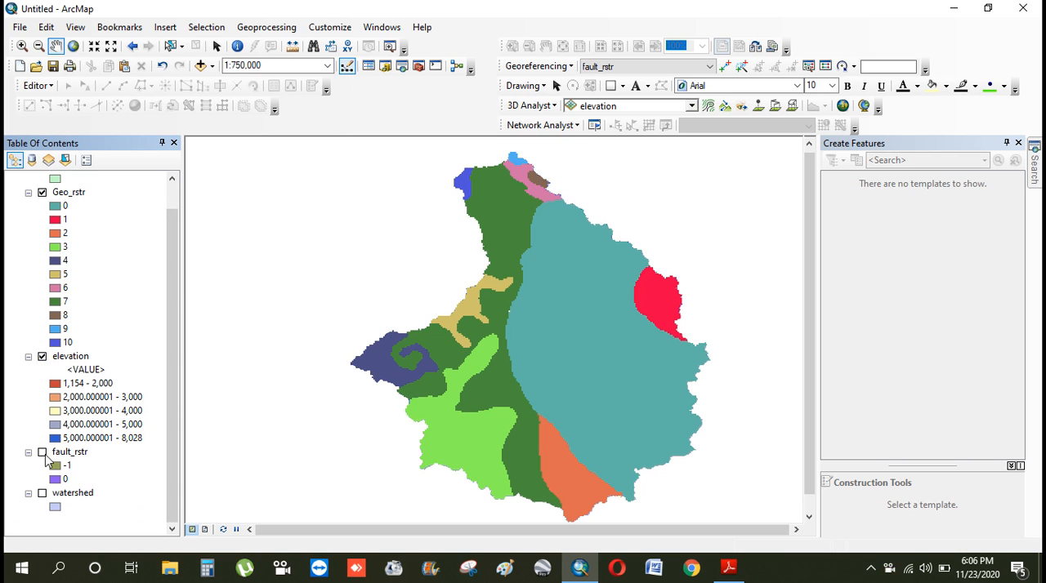
pyautogui.click(42, 453)
pyautogui.click(42, 357)
pyautogui.click(43, 195)
pyautogui.click(42, 194)
pyautogui.scroll(1, 164, 229)
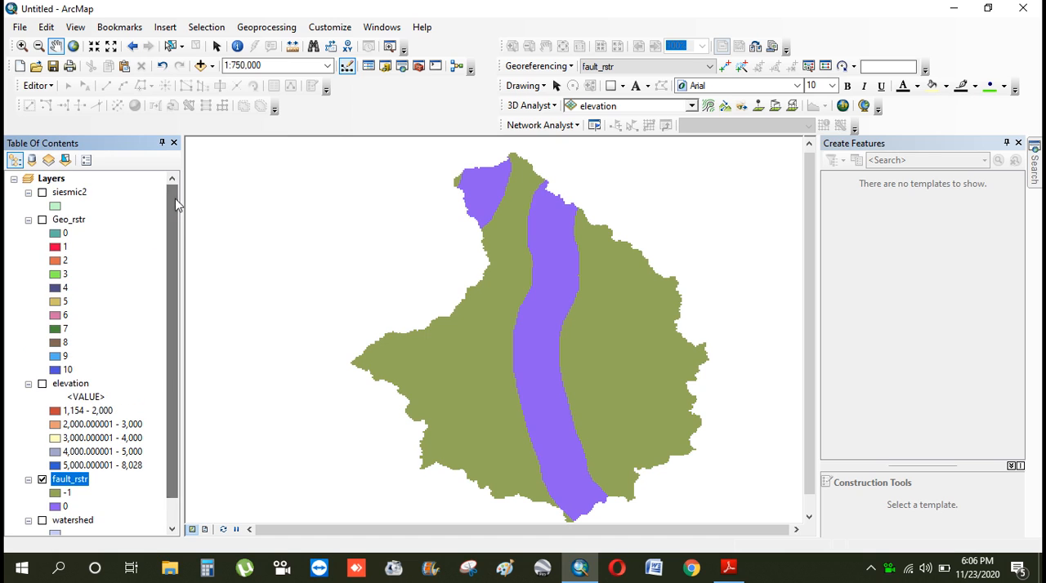
pyautogui.click(41, 480)
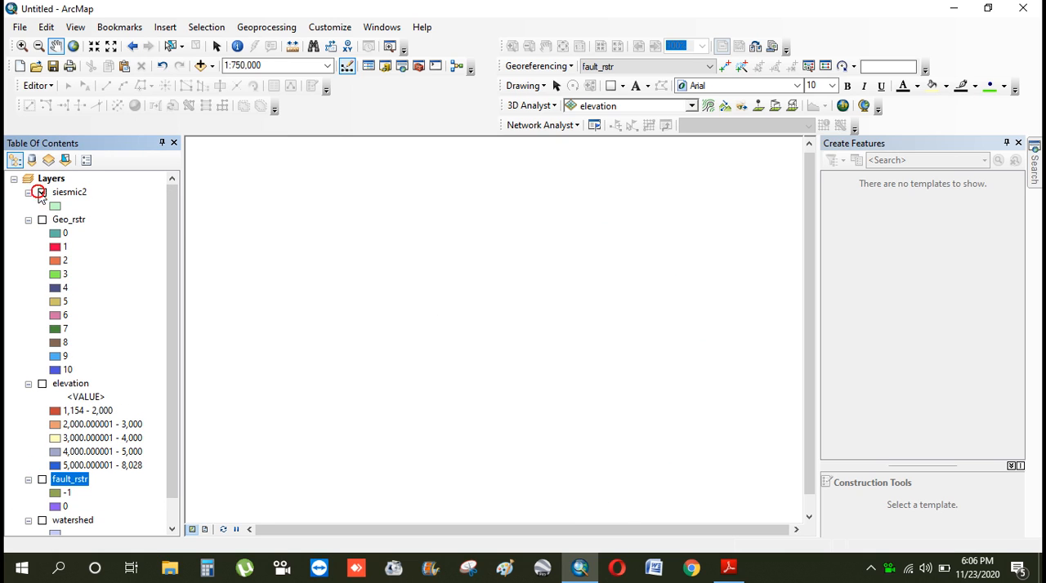
pyautogui.click(41, 192)
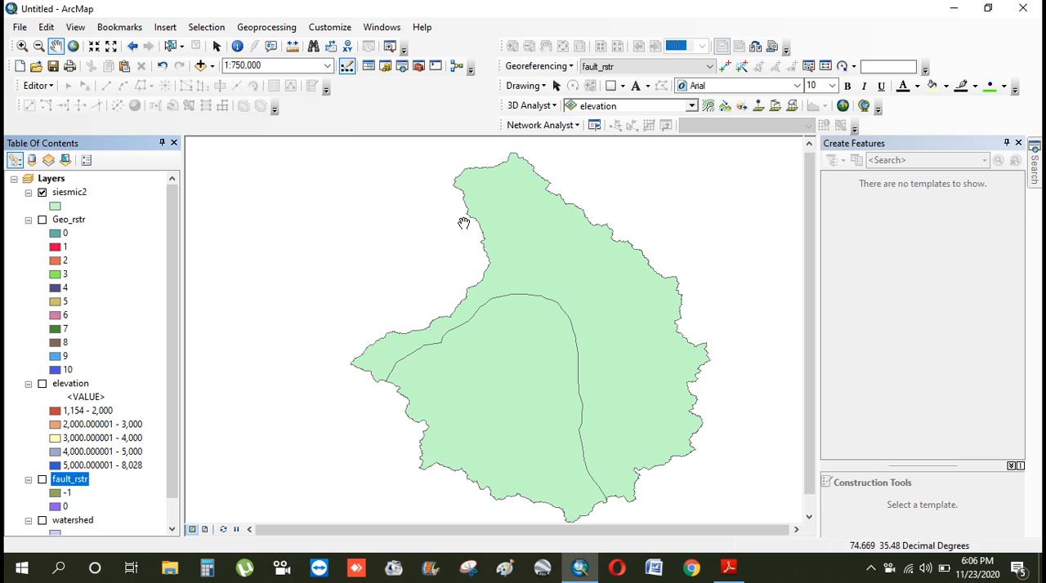
# Search for the Union (Analysis) tool and add siesmic2 as its input feature
pyautogui.click(1033, 192)
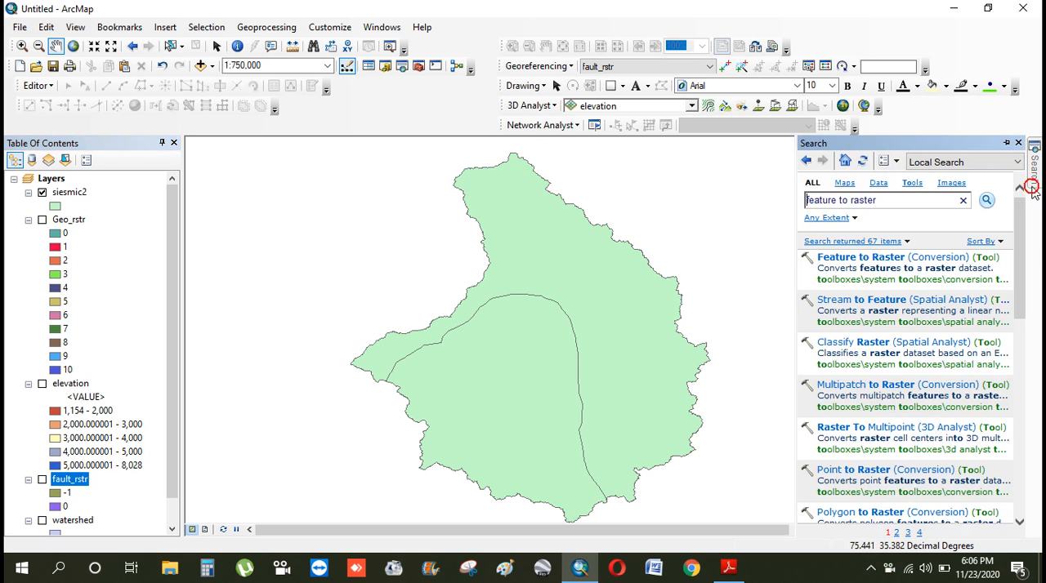
pyautogui.tripleClick(886, 201)
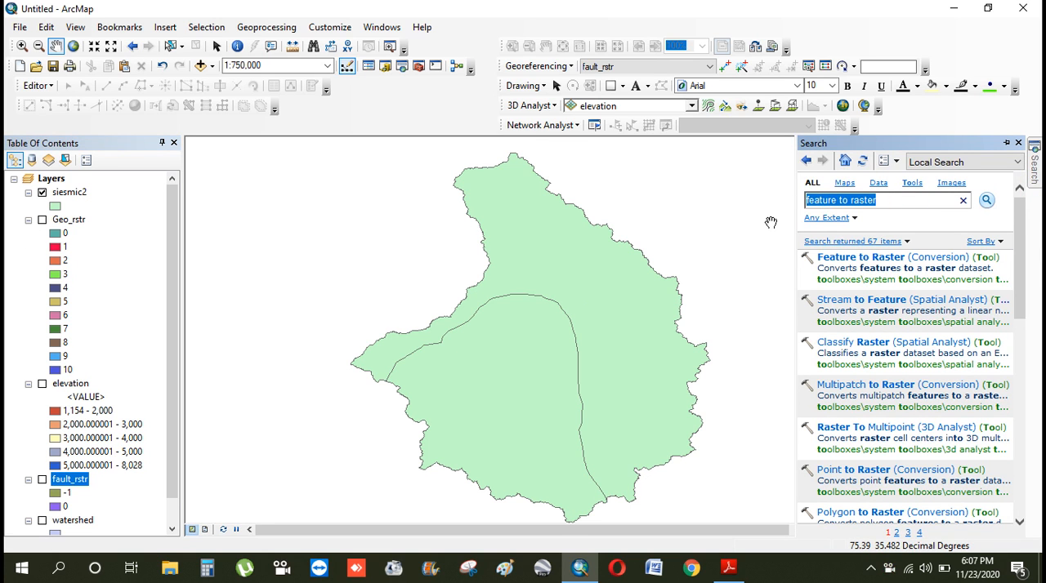
pyautogui.write('union')
pyautogui.press('Return')
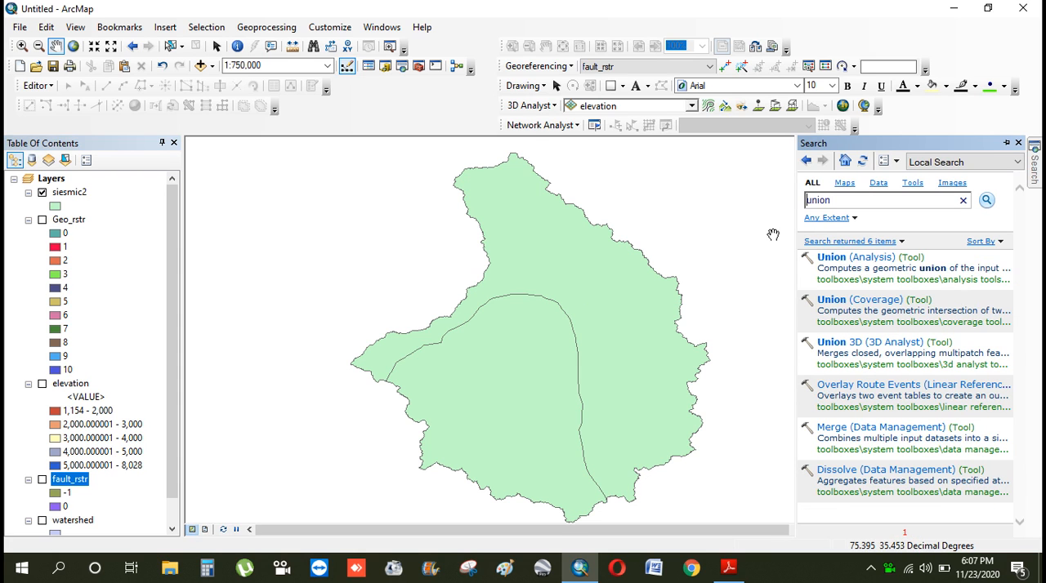
pyautogui.click(855, 258)
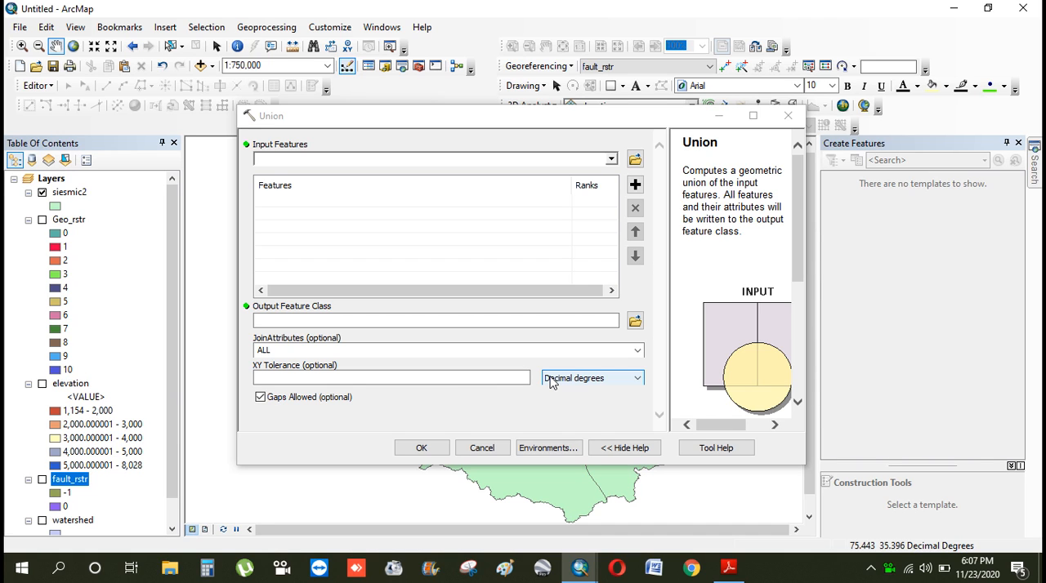
pyautogui.click(611, 159)
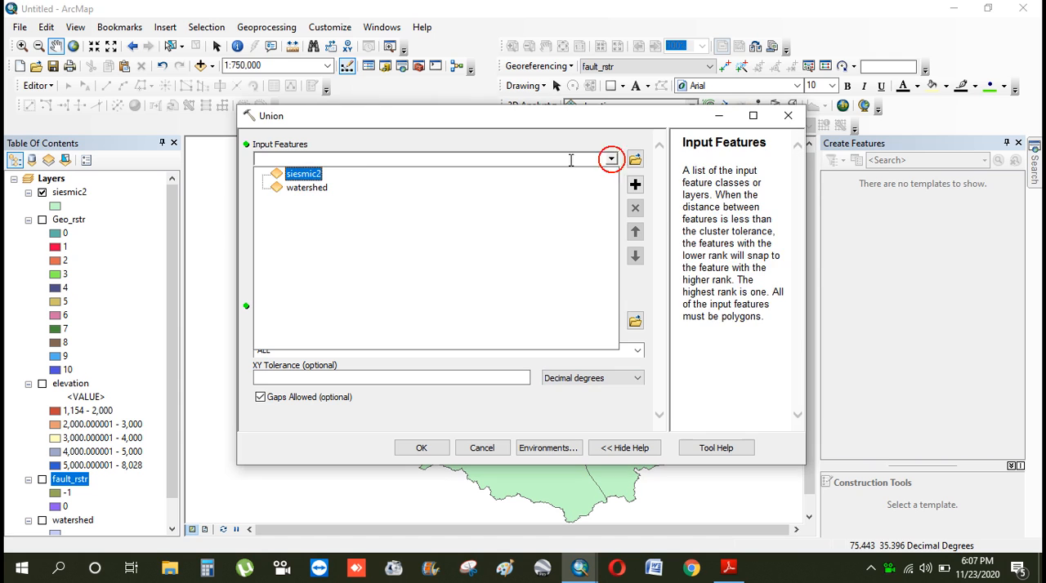
pyautogui.click(304, 174)
# Create a folder named sesim in the geology folder while choosing the Union output location, and open the raster geo folder
pyautogui.click(636, 321)
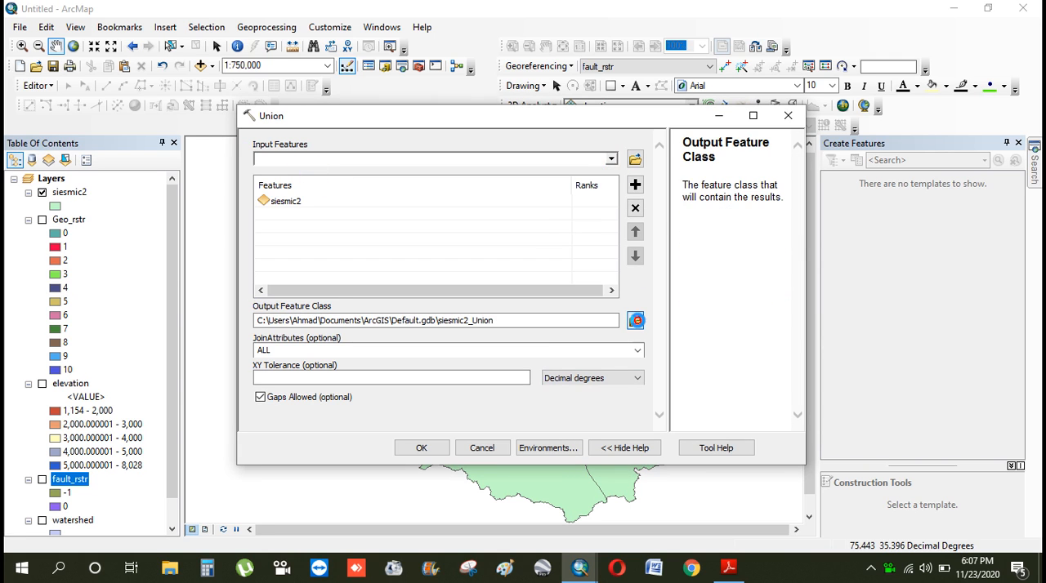
pyautogui.click(543, 194)
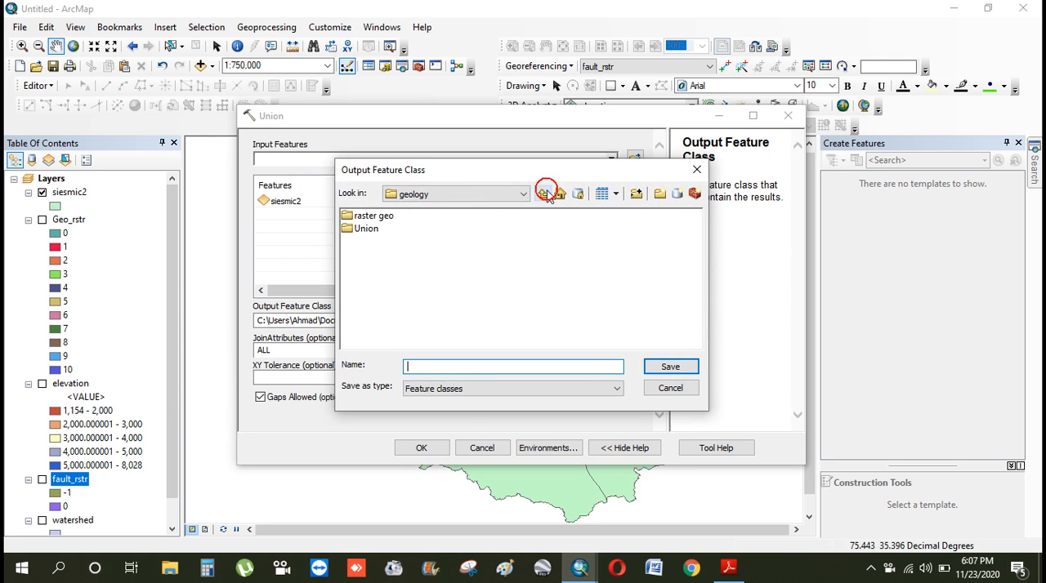
pyautogui.click(661, 193)
pyautogui.write('sesimic')
pyautogui.click(562, 273)
pyautogui.doubleClick(349, 213)
# Save the Union output as sesmic in a new union folder inside raster geo and run the tool
pyautogui.click(660, 194)
pyautogui.write('union')
pyautogui.click(562, 259)
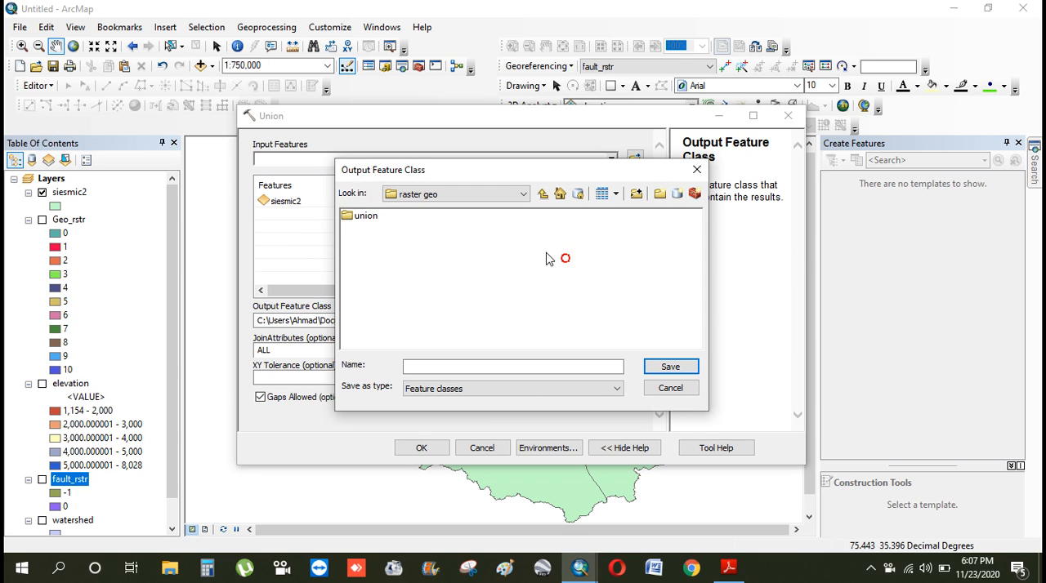
pyautogui.doubleClick(366, 214)
pyautogui.click(437, 366)
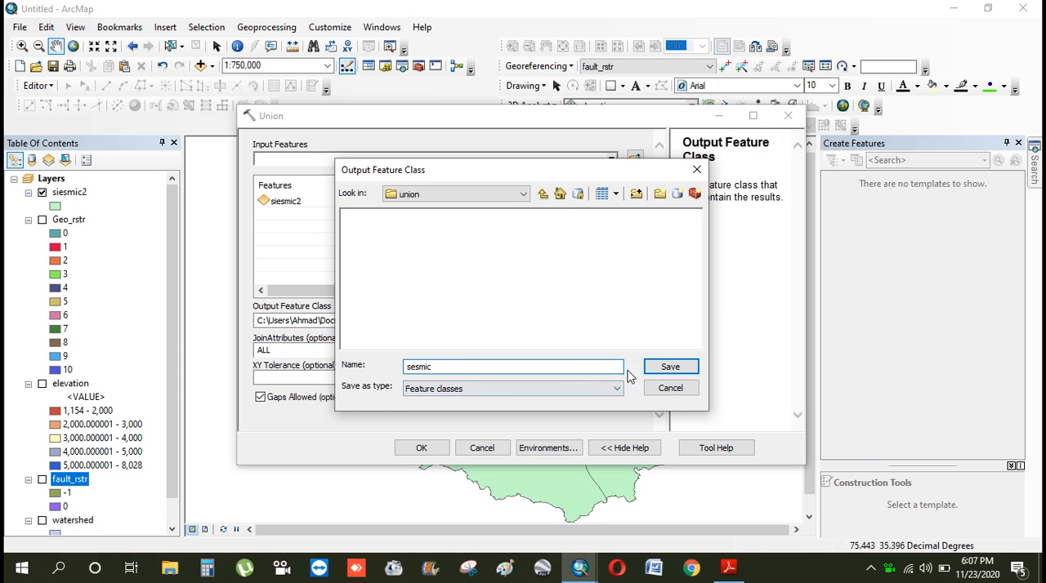
pyautogui.click(658, 369)
pyautogui.click(425, 449)
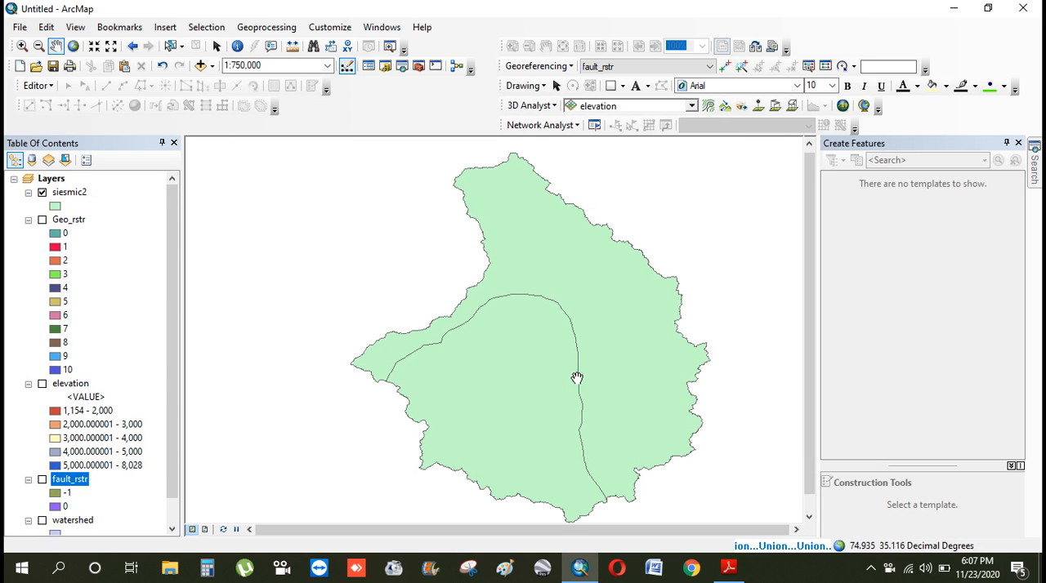
# Search for the Feature to Raster (Conversion) tool
pyautogui.click(1033, 172)
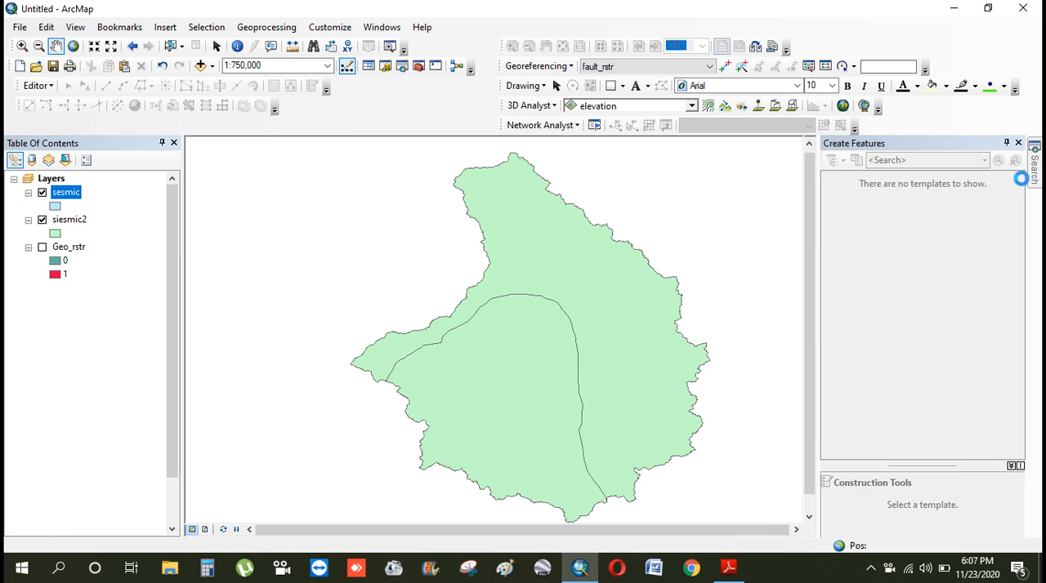
pyautogui.doubleClick(872, 205)
pyautogui.write('feature to raster')
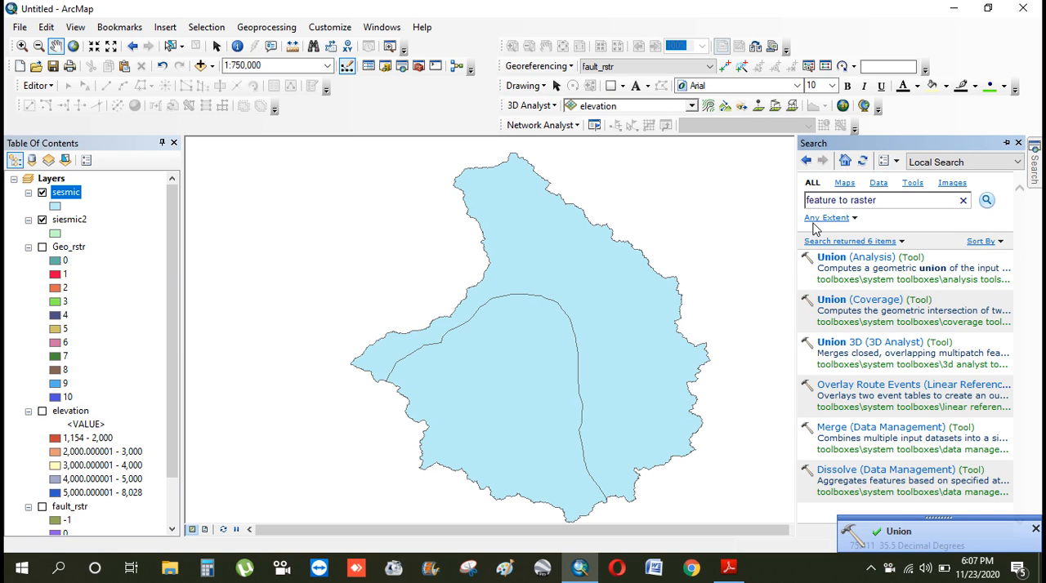
pyautogui.press('Return')
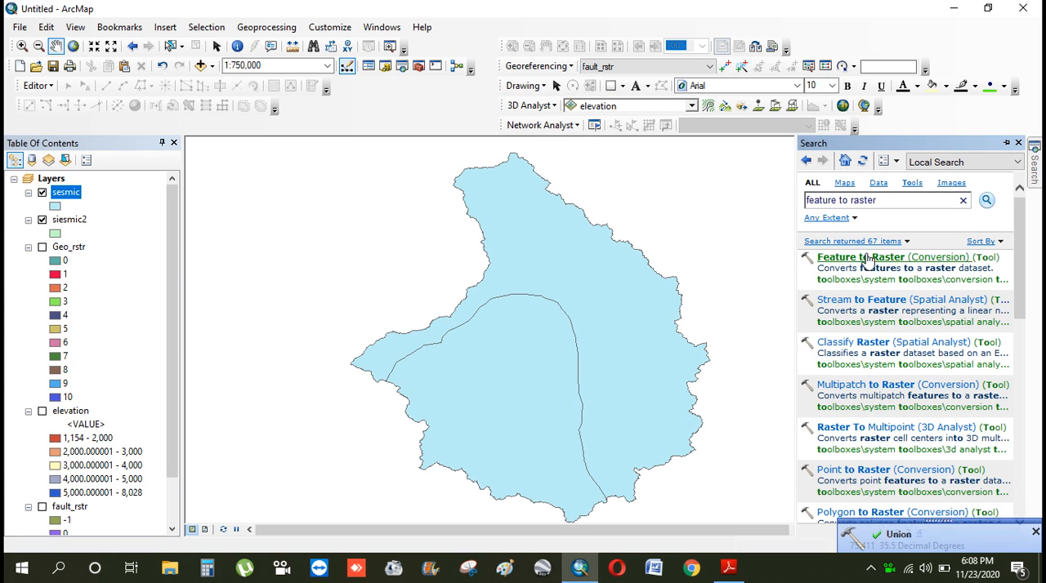
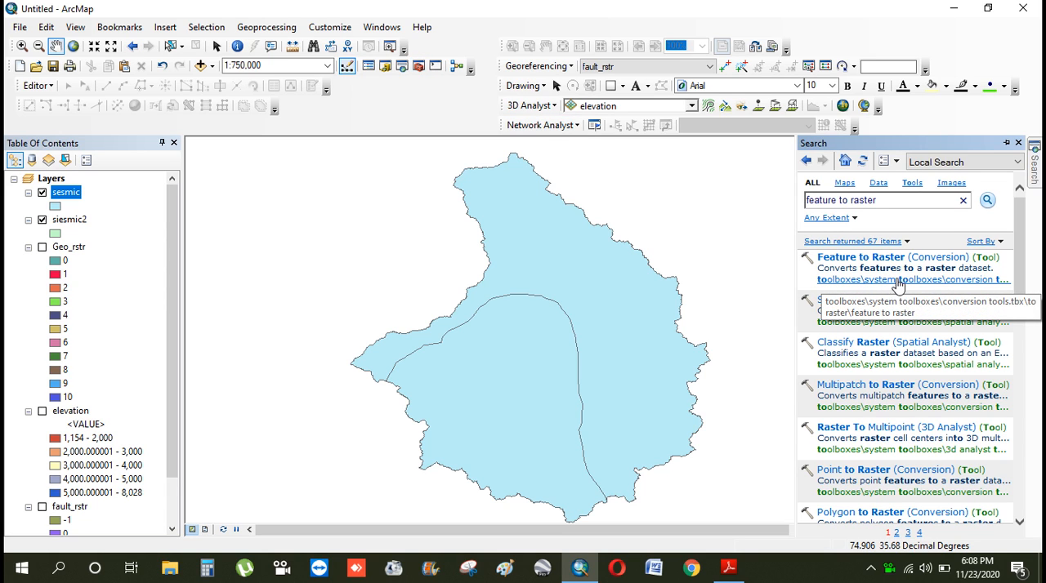
pyautogui.click(832, 288)
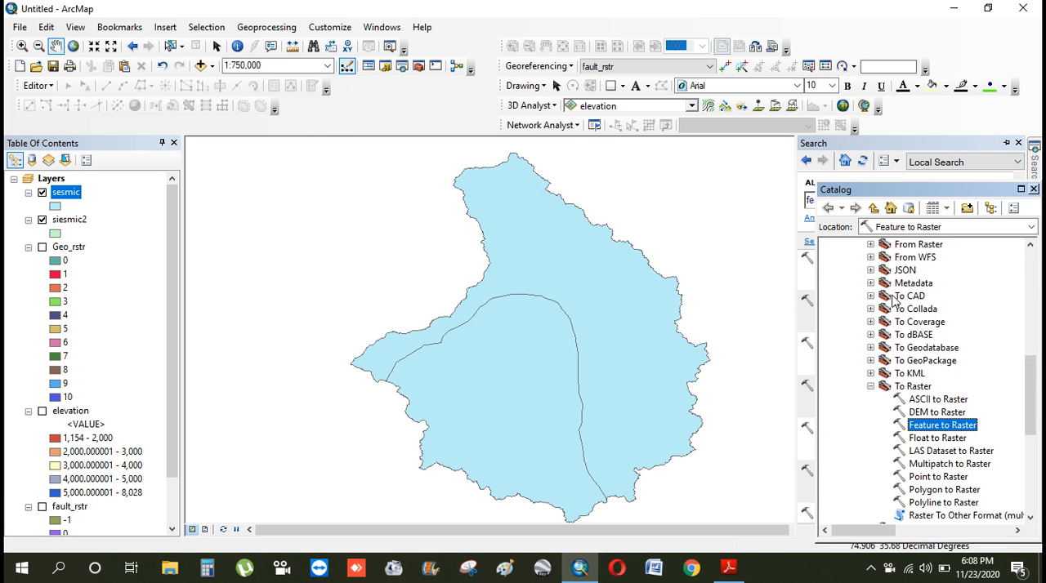
pyautogui.scroll(6, 909, 305)
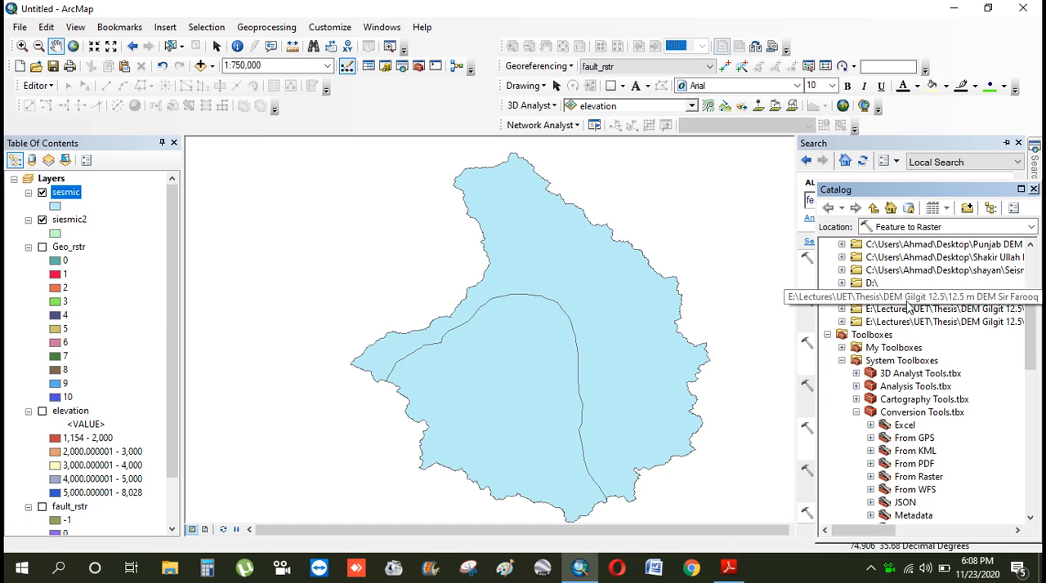
pyautogui.click(1033, 189)
pyautogui.click(868, 260)
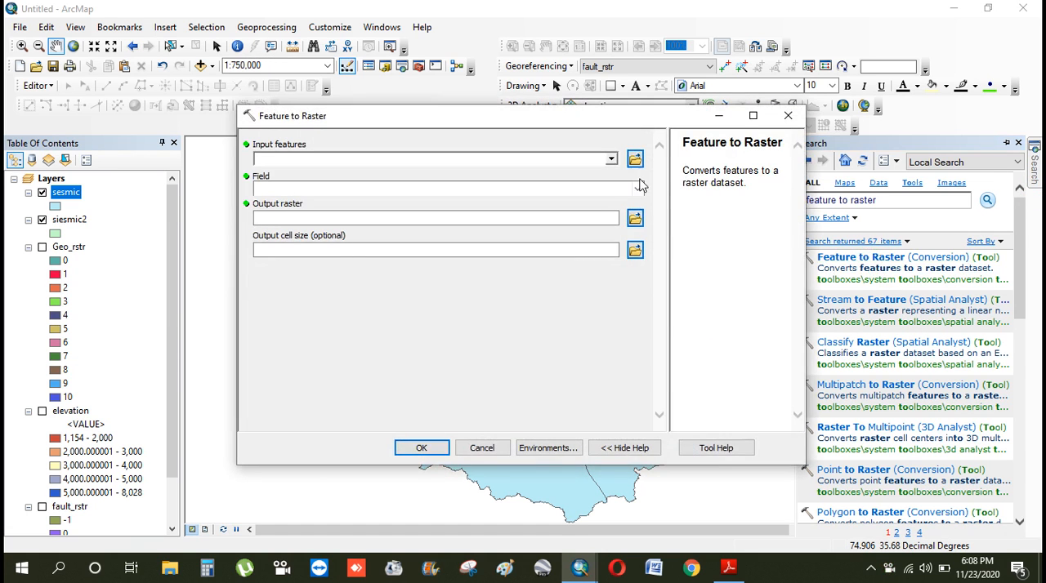
pyautogui.click(611, 156)
pyautogui.click(611, 157)
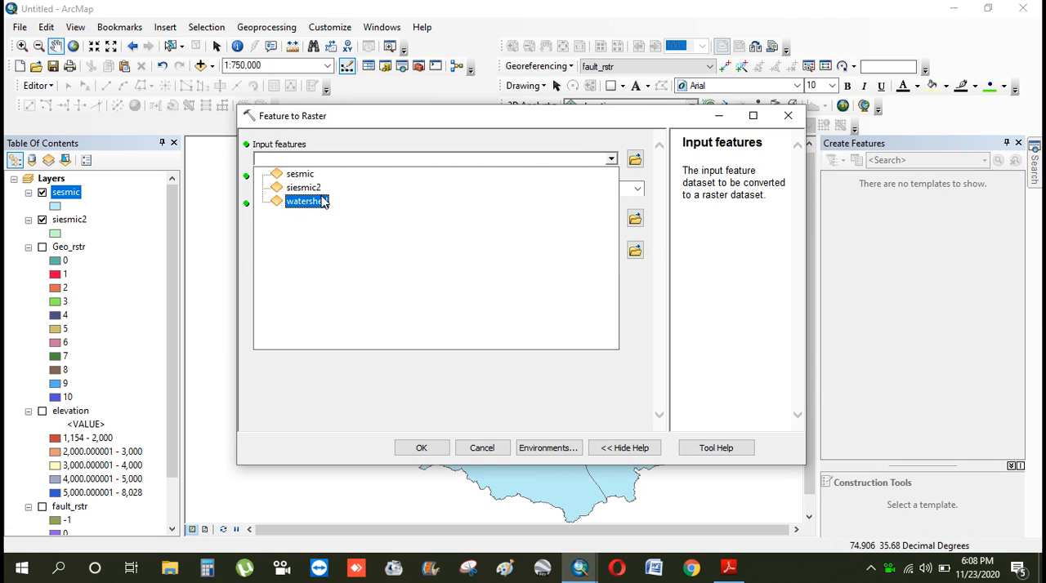
pyautogui.click(301, 179)
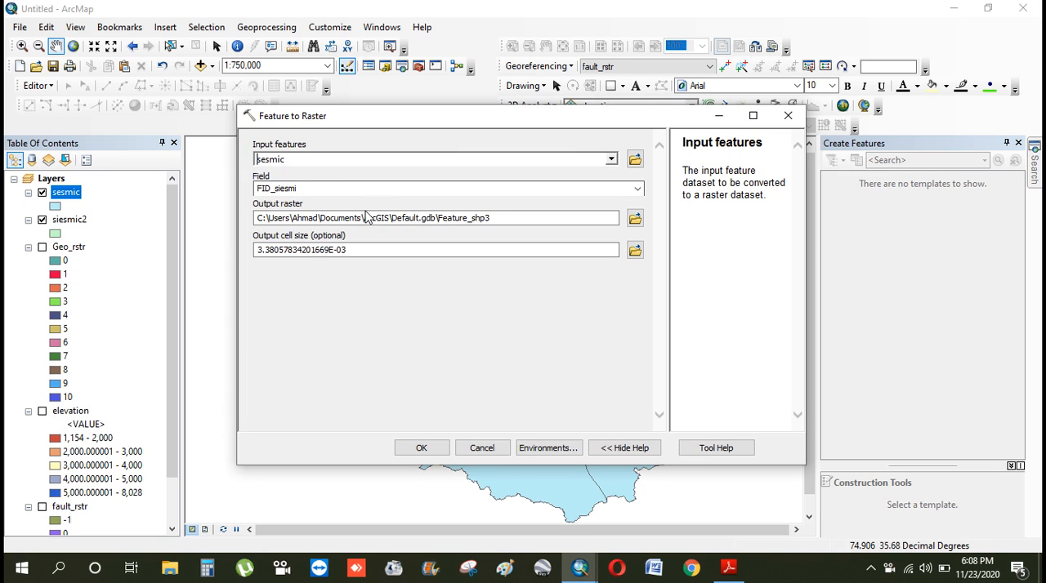
pyautogui.click(787, 115)
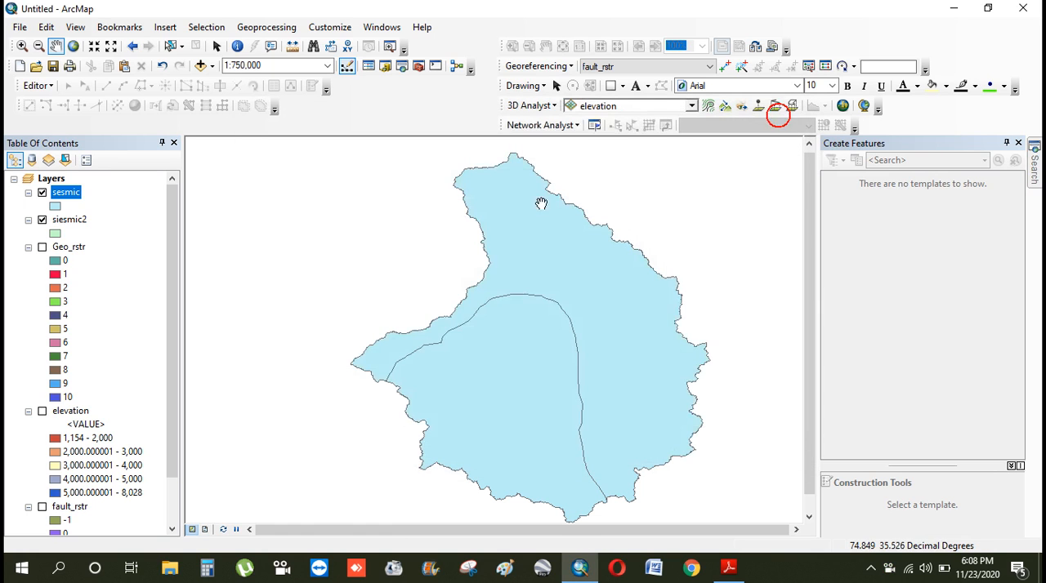
# Turn off the siesmic2 layer and toggle the sesmic layer off and back on
pyautogui.click(43, 220)
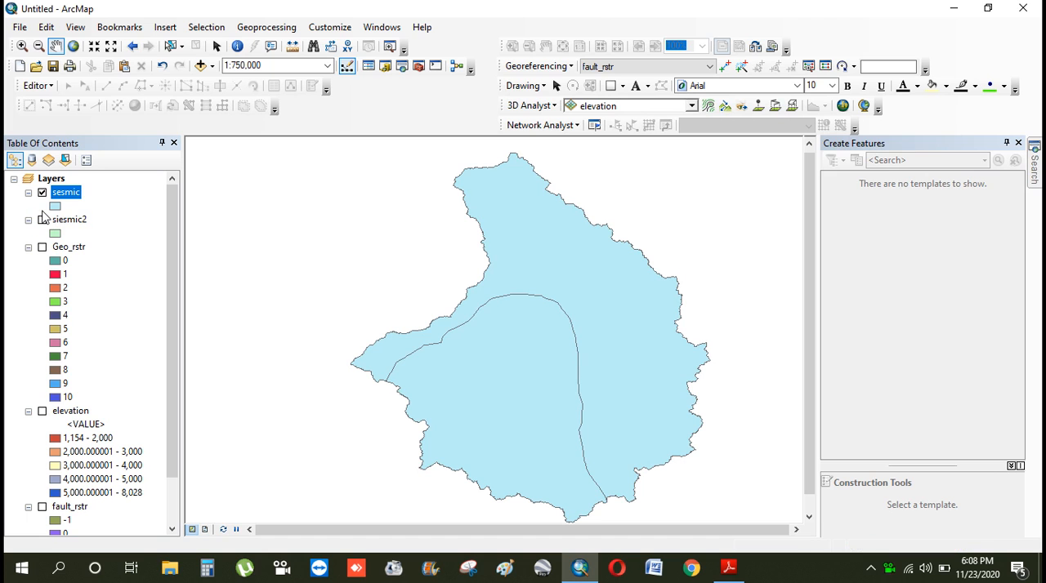
pyautogui.click(41, 193)
pyautogui.click(41, 194)
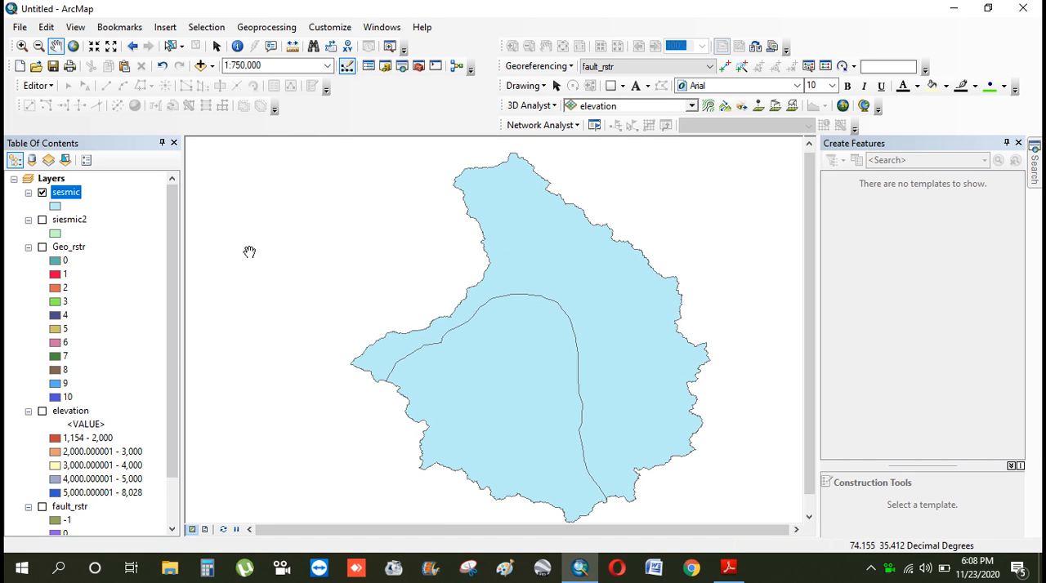
# Open the Feature to Raster tool and set sesmic as its input features
pyautogui.click(1032, 152)
pyautogui.click(852, 259)
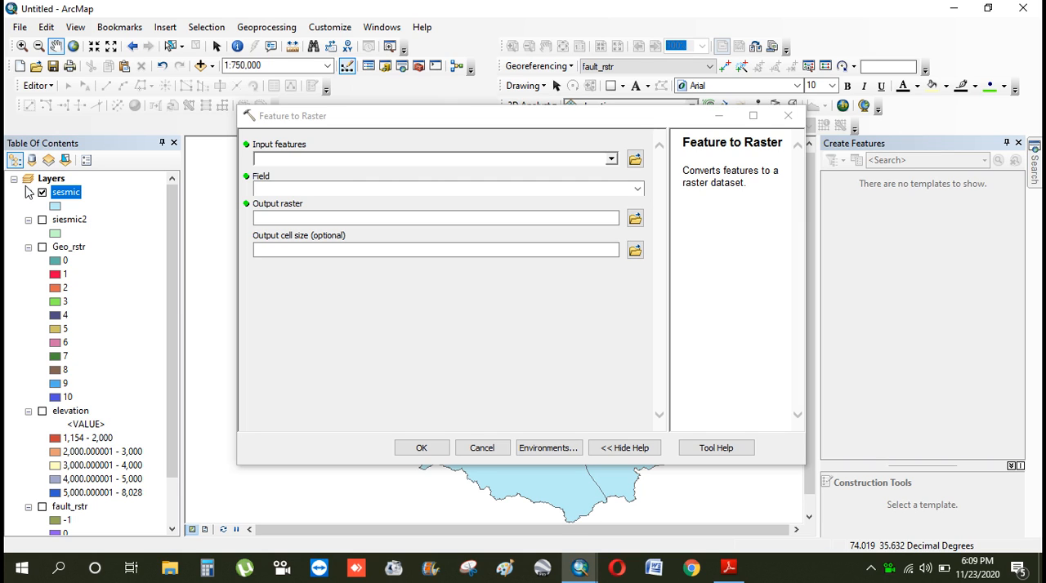
pyautogui.click(611, 160)
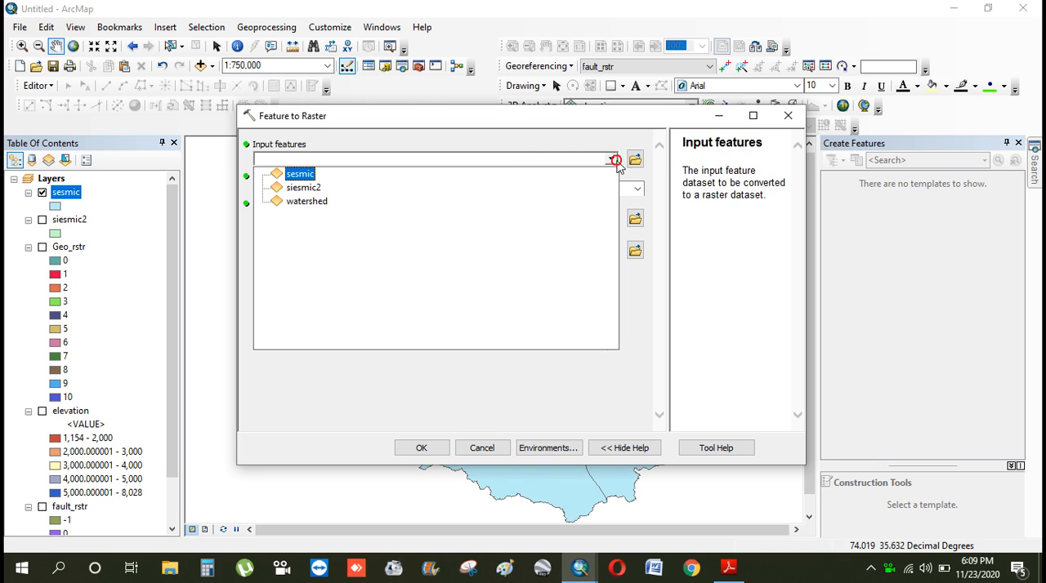
pyautogui.click(304, 175)
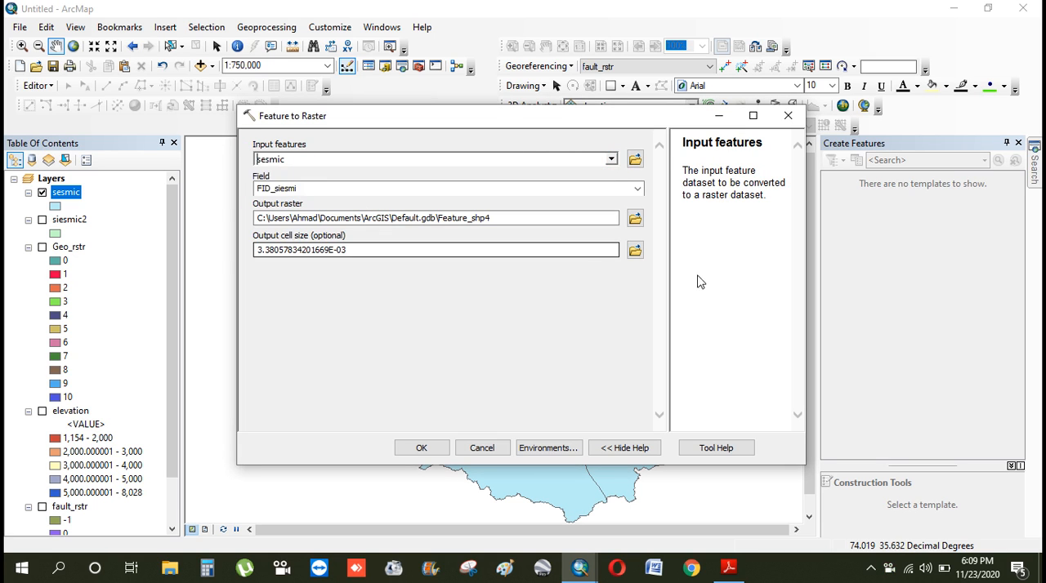
pyautogui.click(636, 219)
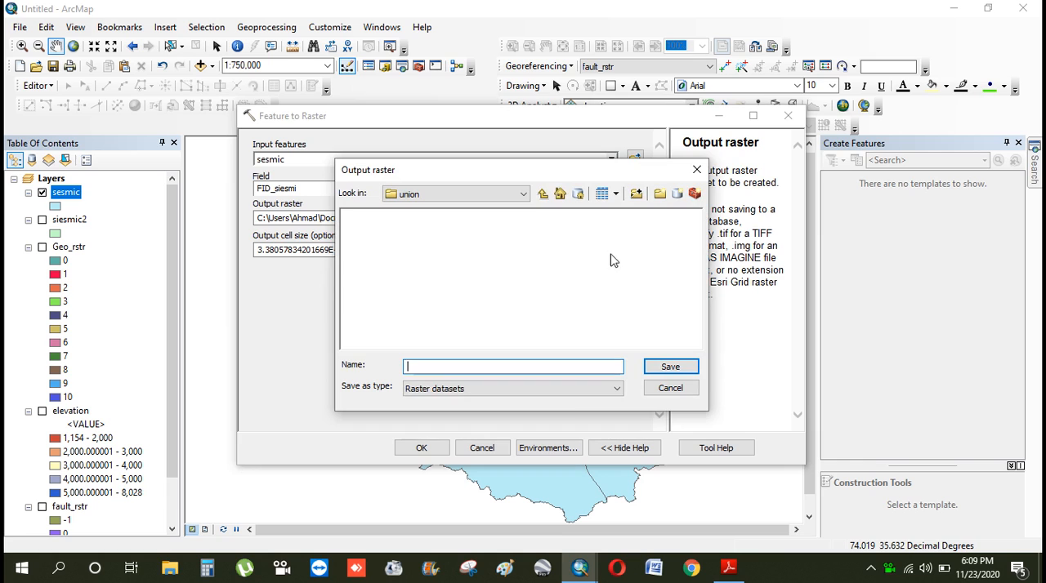
pyautogui.click(543, 195)
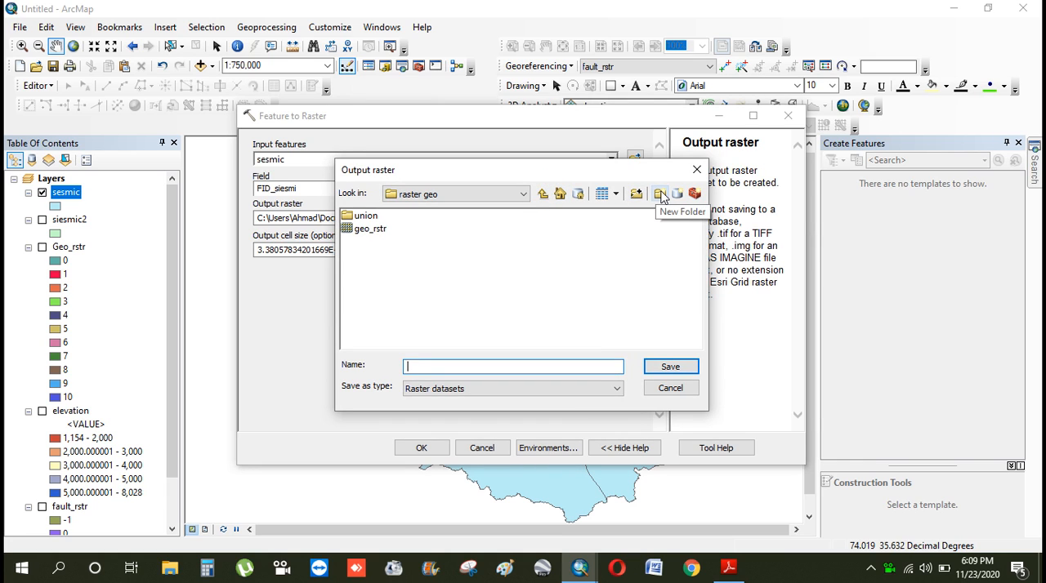
pyautogui.doubleClick(358, 216)
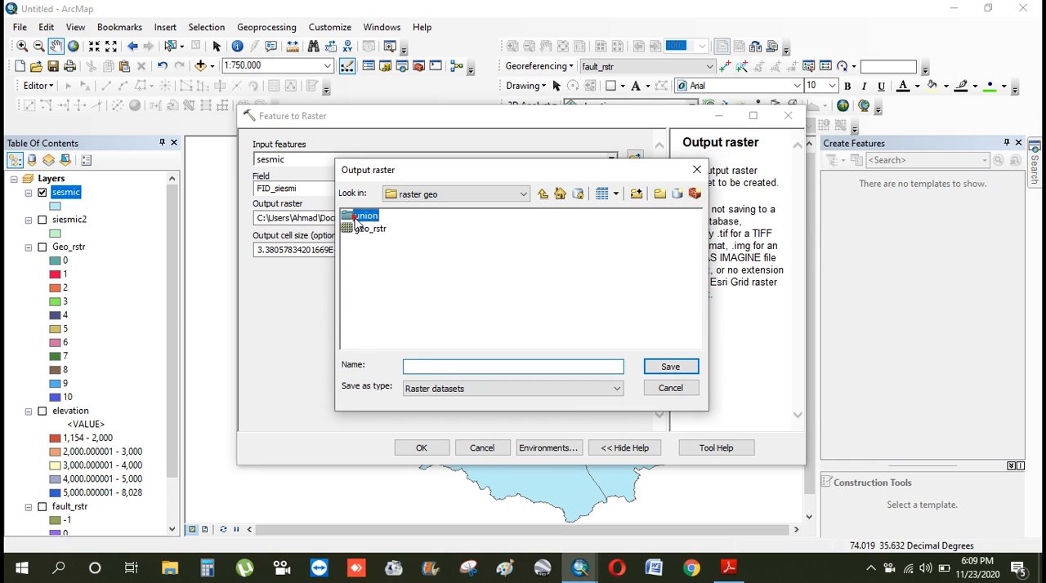
pyautogui.click(660, 193)
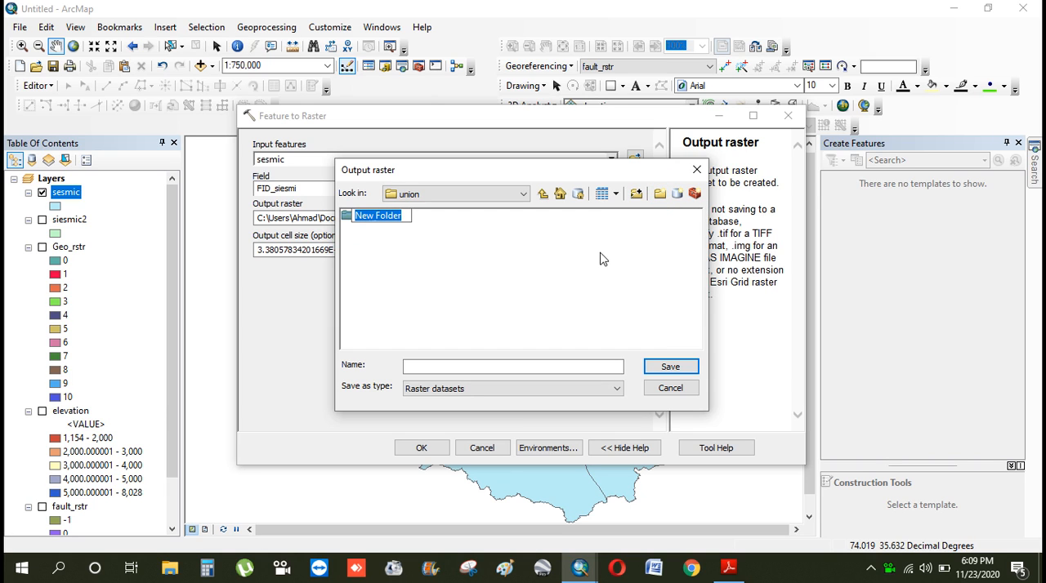
pyautogui.click(696, 169)
# While choosing the output raster location, create a folder named fraster siesmic inside geology's sesimic folder and open it
pyautogui.click(635, 217)
pyautogui.click(542, 194)
pyautogui.click(543, 194)
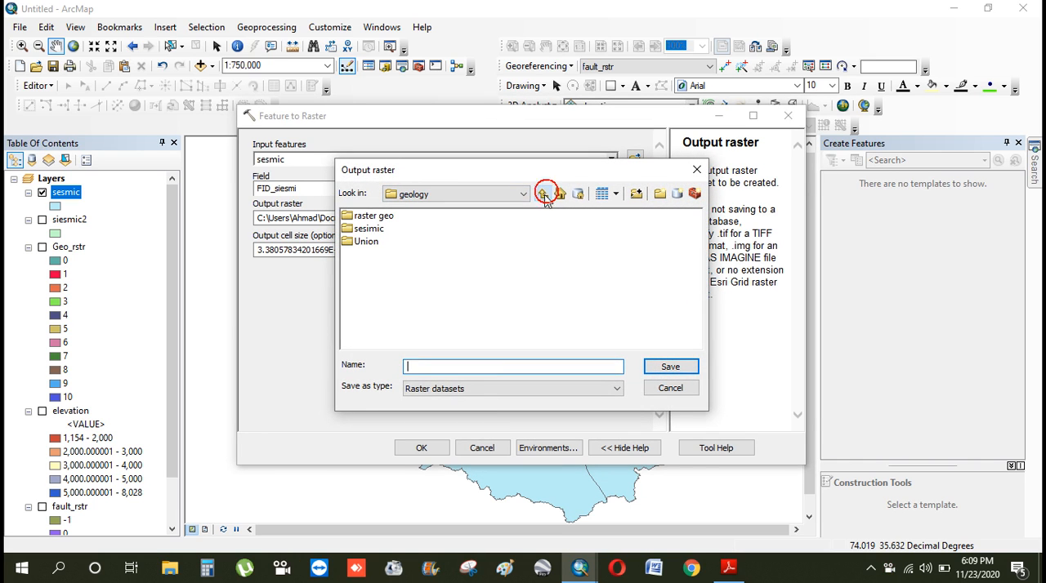
pyautogui.doubleClick(371, 229)
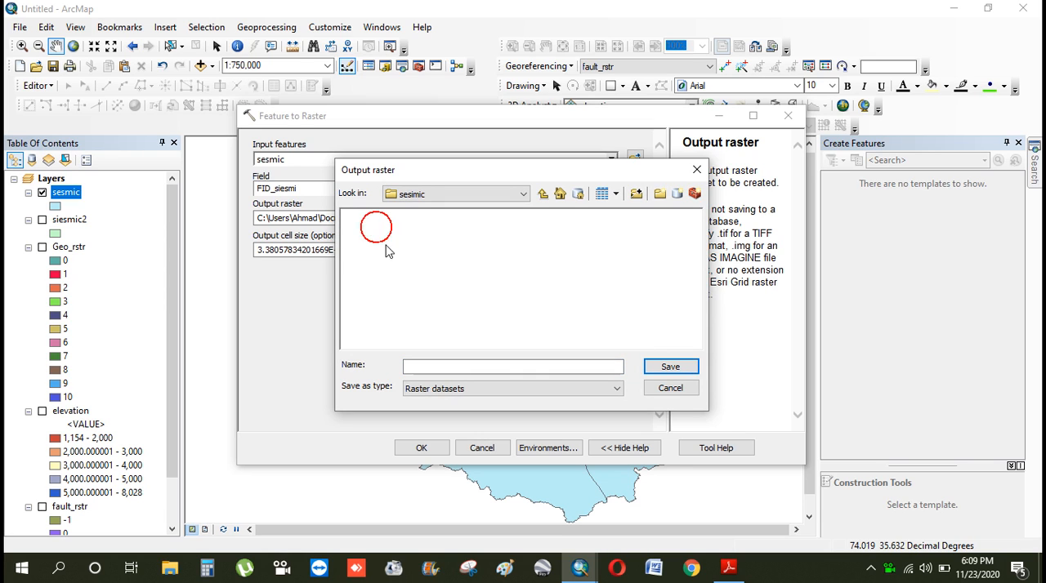
pyautogui.click(659, 194)
pyautogui.write('feat')
pyautogui.press('BackSpace')
pyautogui.press('BackSpace')
pyautogui.press('BackSpace')
pyautogui.write('raster')
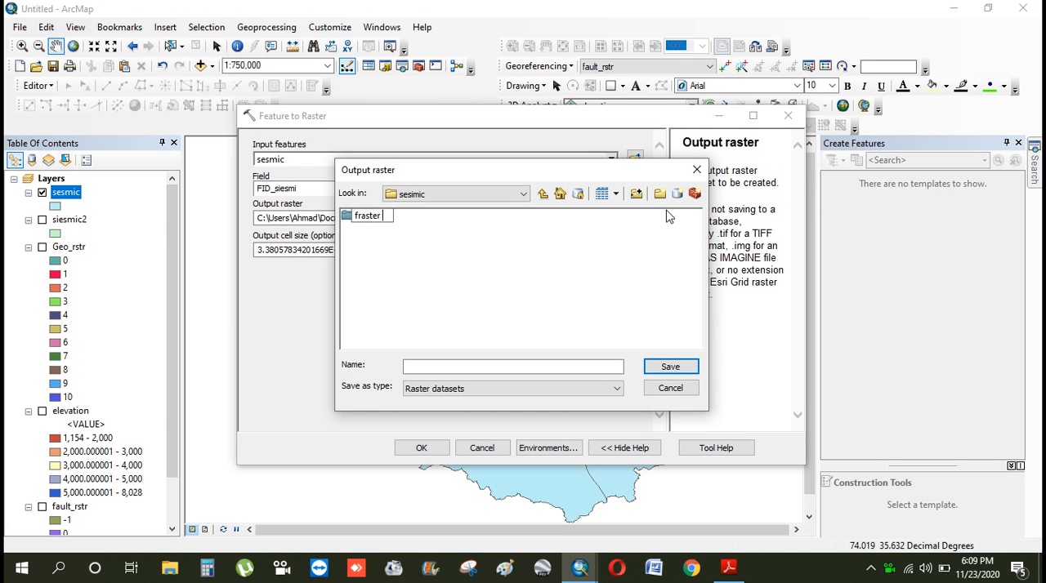
pyautogui.write(' siesmic')
pyautogui.click(487, 317)
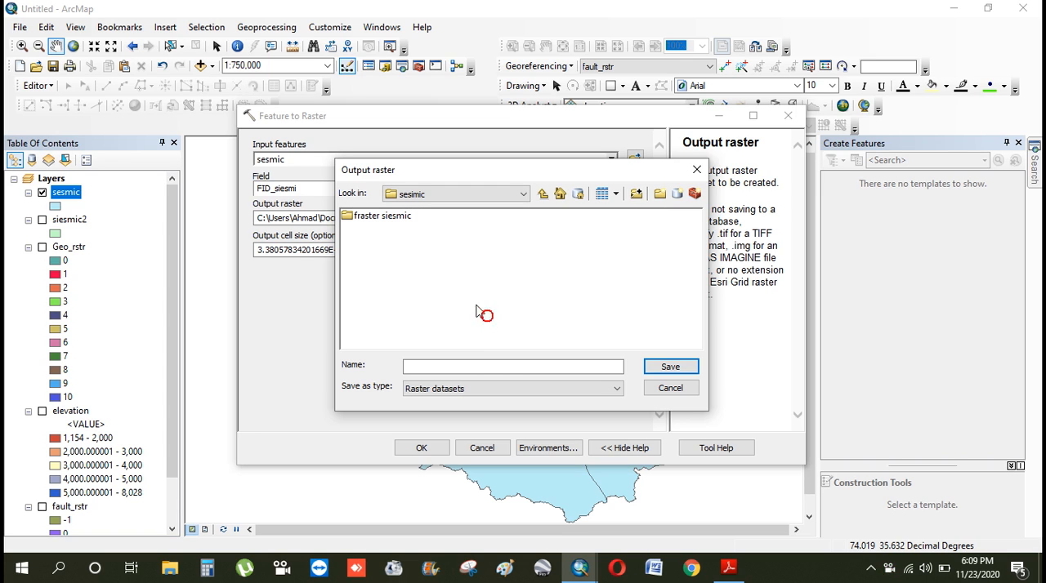
pyautogui.doubleClick(391, 216)
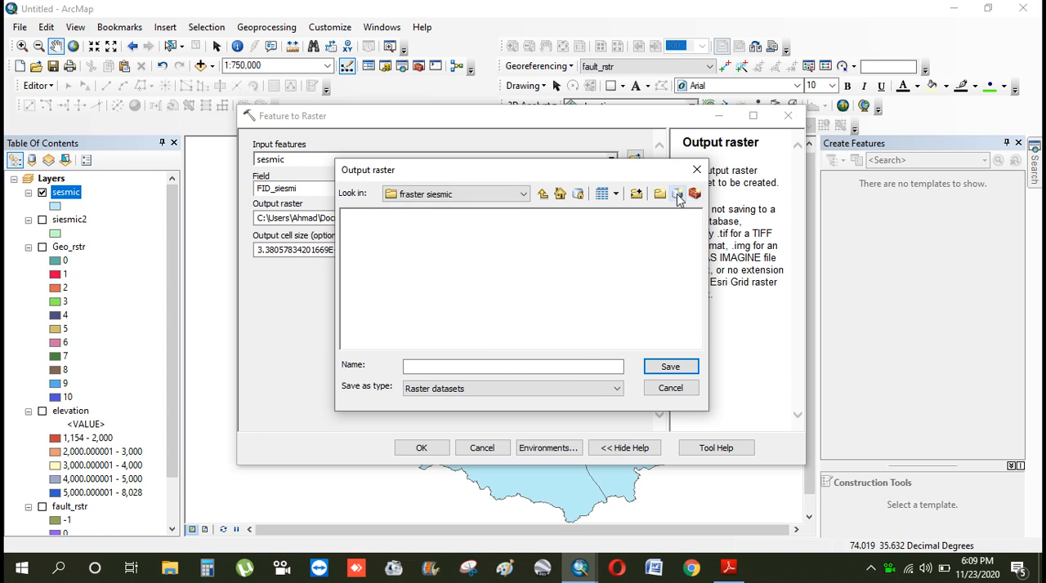
# Name the output raster siscmic_rst and save it in the fraster siesmic folder
pyautogui.click(536, 366)
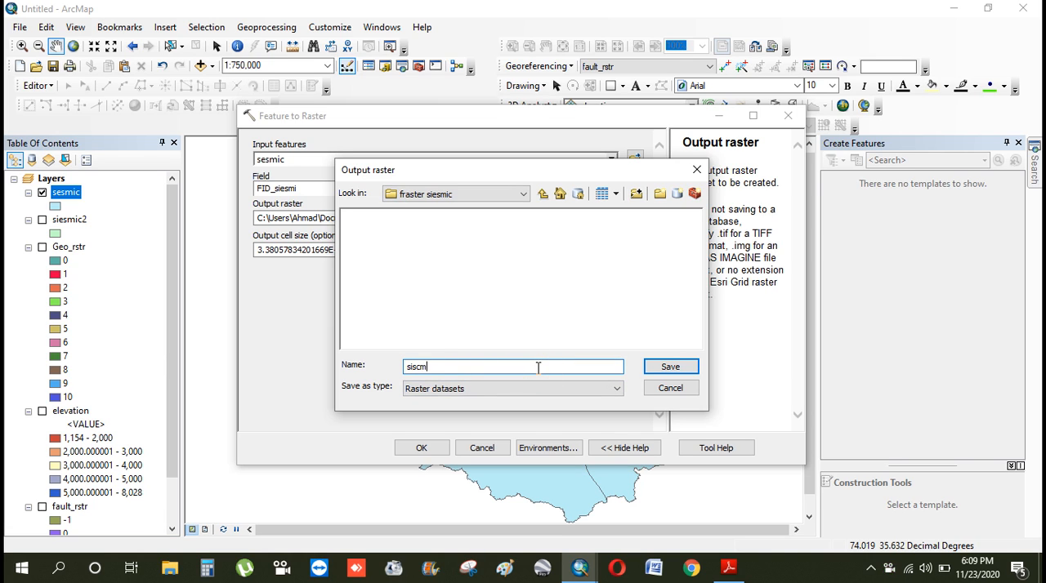
pyautogui.write('siscmic_rst')
pyautogui.click(670, 367)
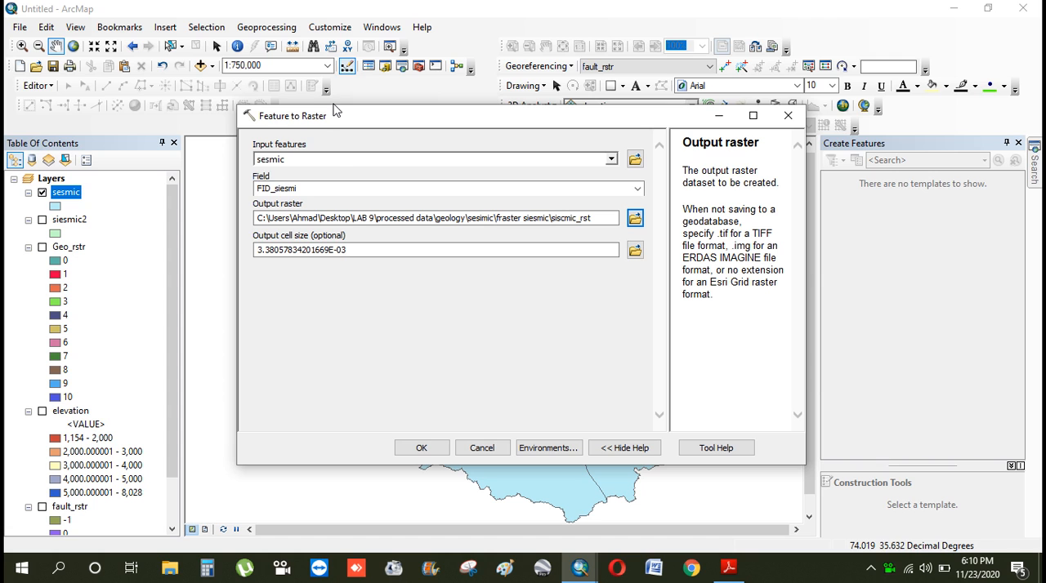
pyautogui.click(537, 448)
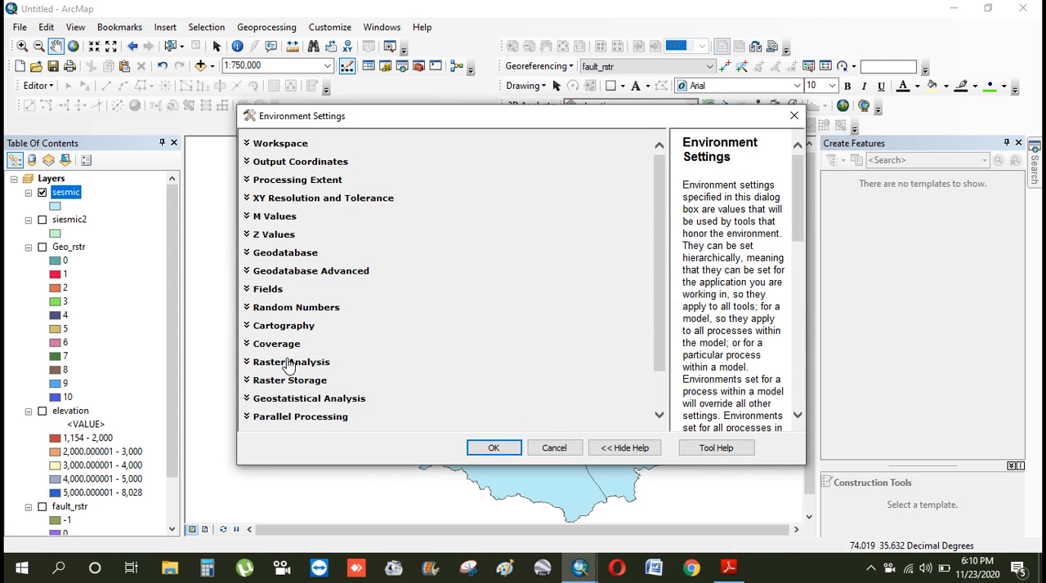
pyautogui.click(288, 362)
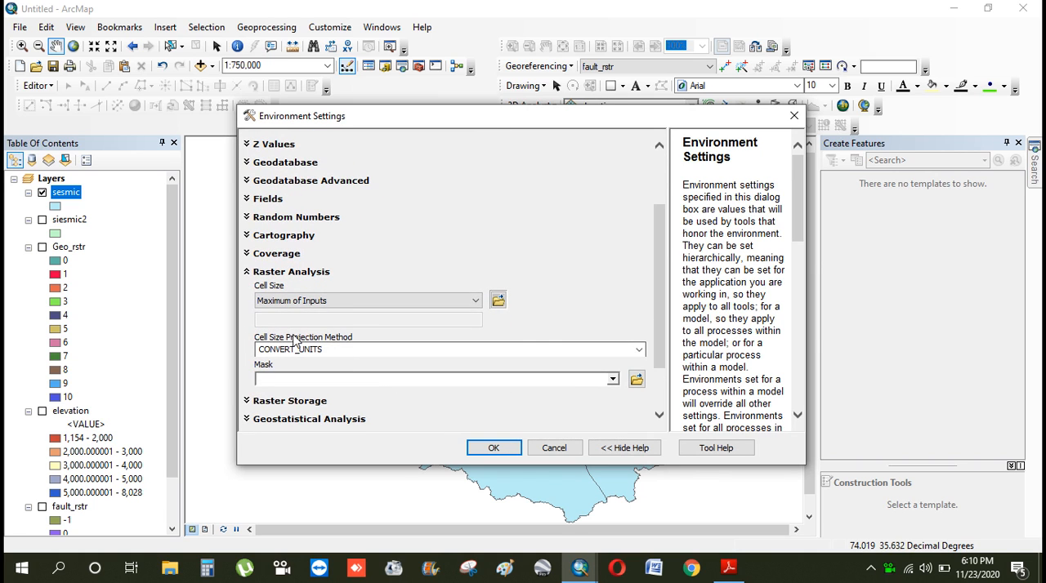
pyautogui.click(416, 308)
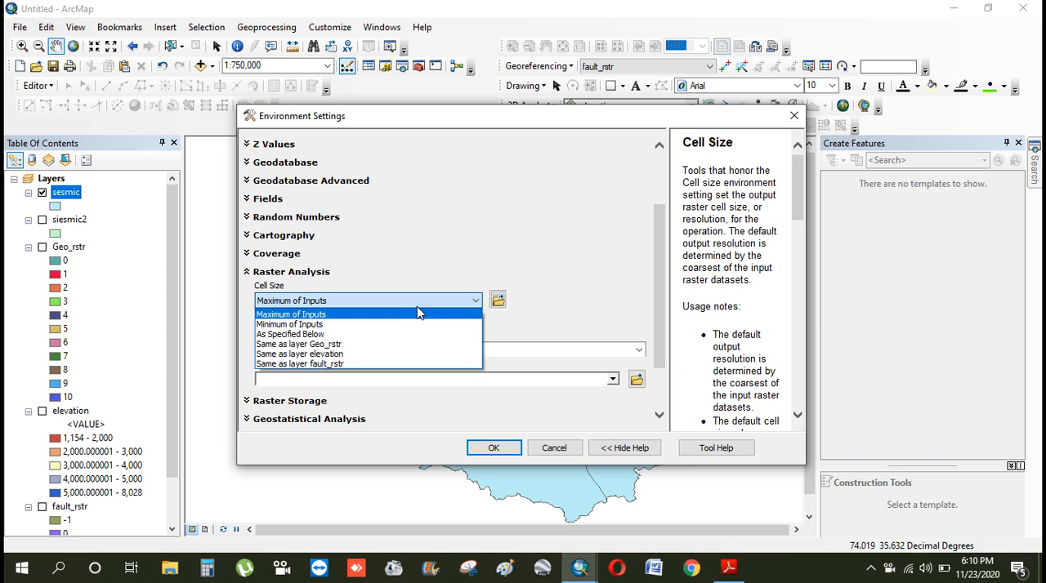
pyautogui.click(379, 334)
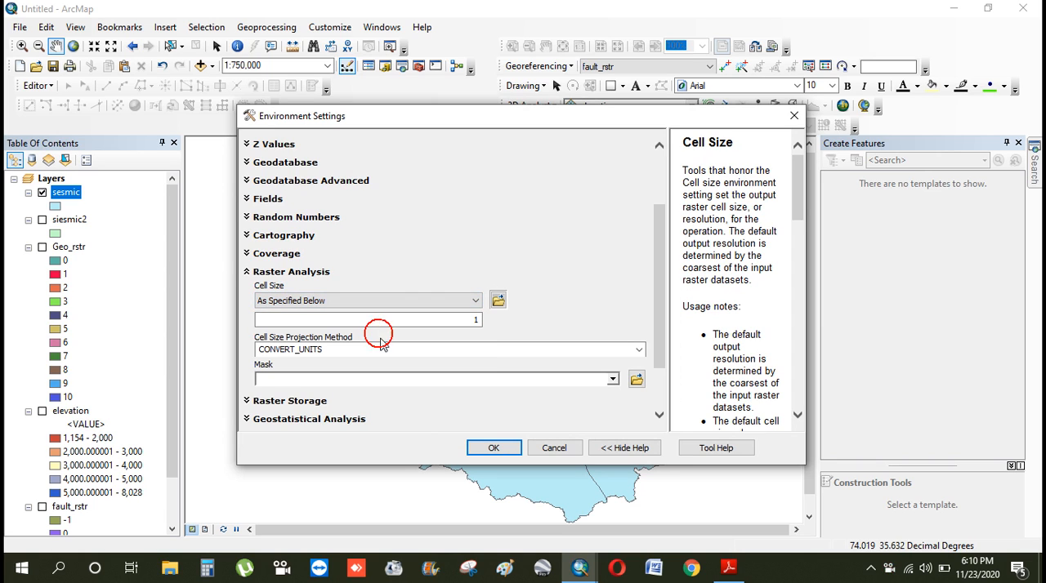
pyautogui.click(478, 320)
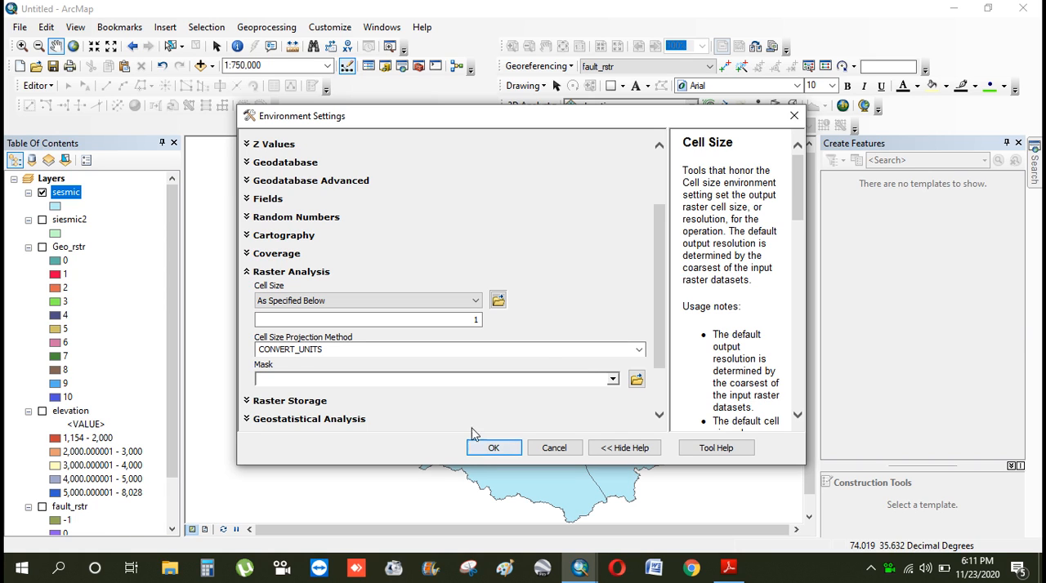
pyautogui.click(449, 303)
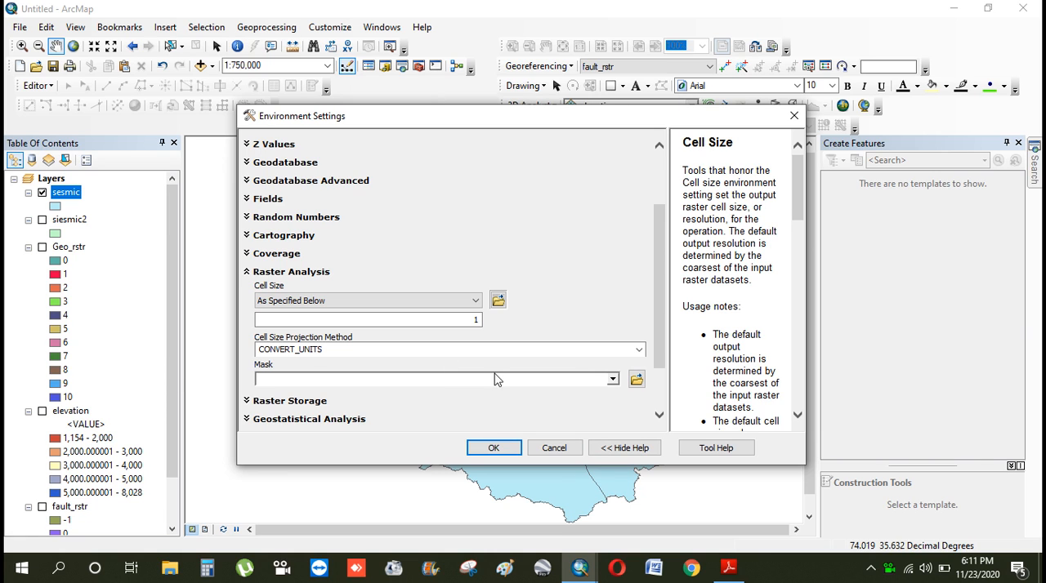
pyautogui.click(564, 449)
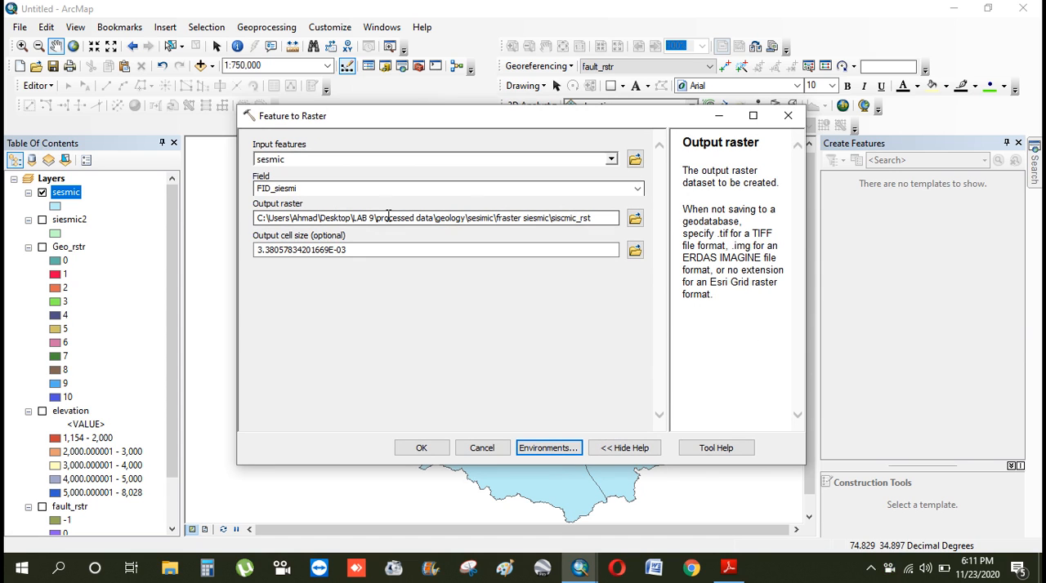
# Run the Feature to Raster conversion and remove the sesmic and siesmic2 layers from the map
pyautogui.click(418, 449)
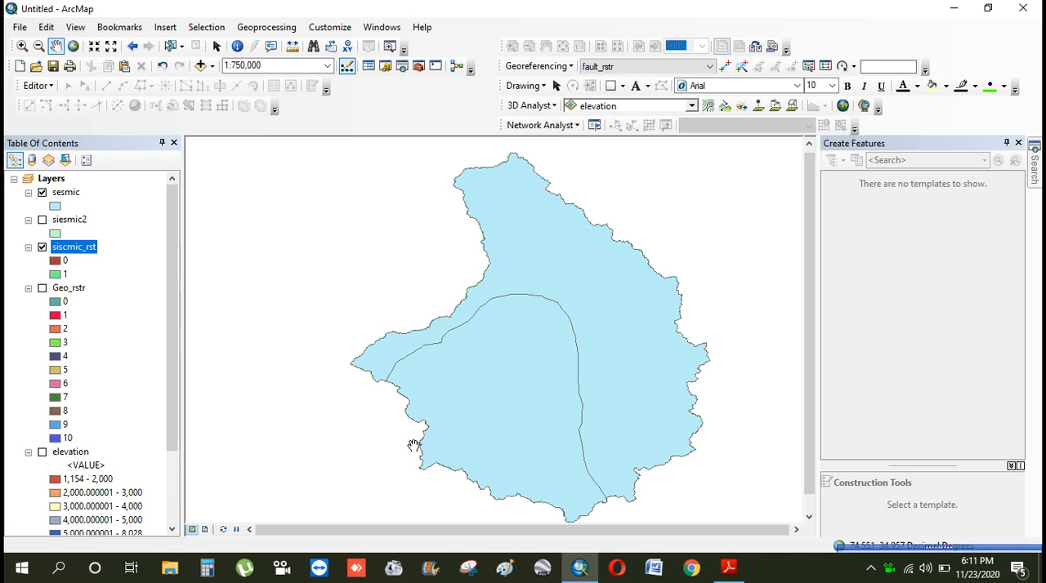
pyautogui.rightClick(64, 192)
pyautogui.click(98, 217)
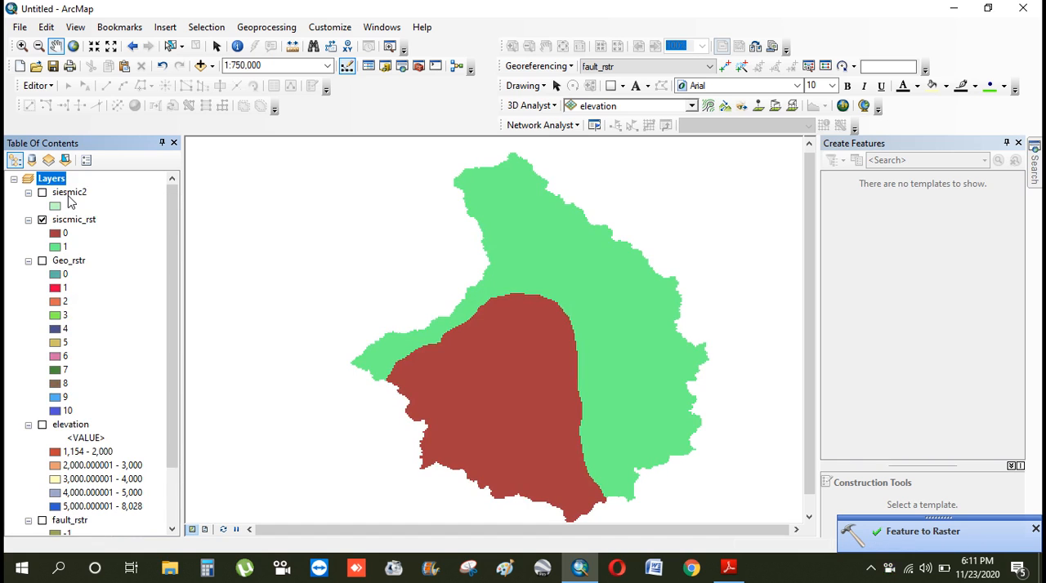
pyautogui.rightClick(69, 194)
pyautogui.click(101, 223)
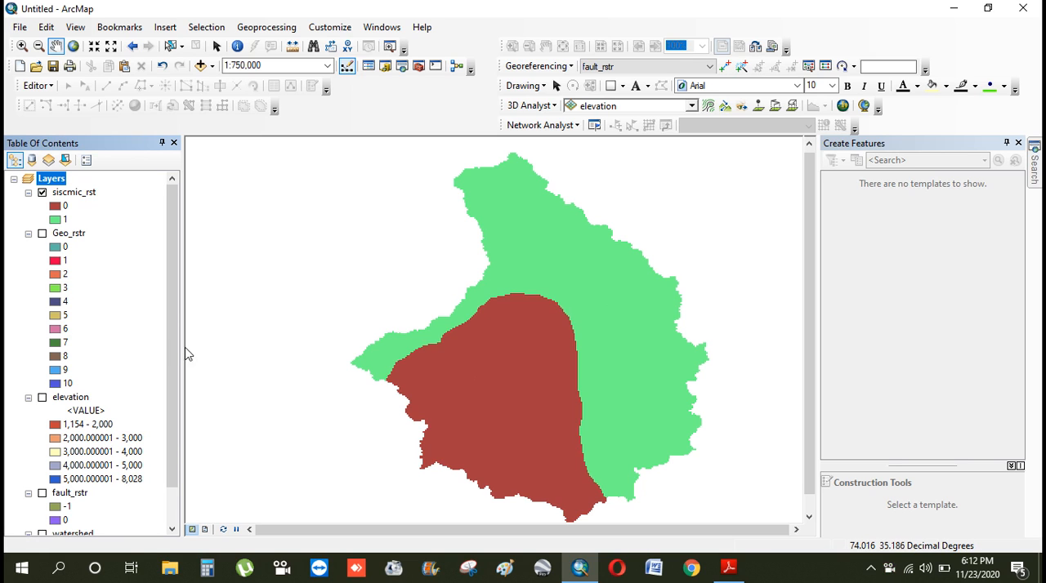
# Turn on the fault_rstr, elevation and Geo_rstr layers
pyautogui.scroll(-1, 173, 393)
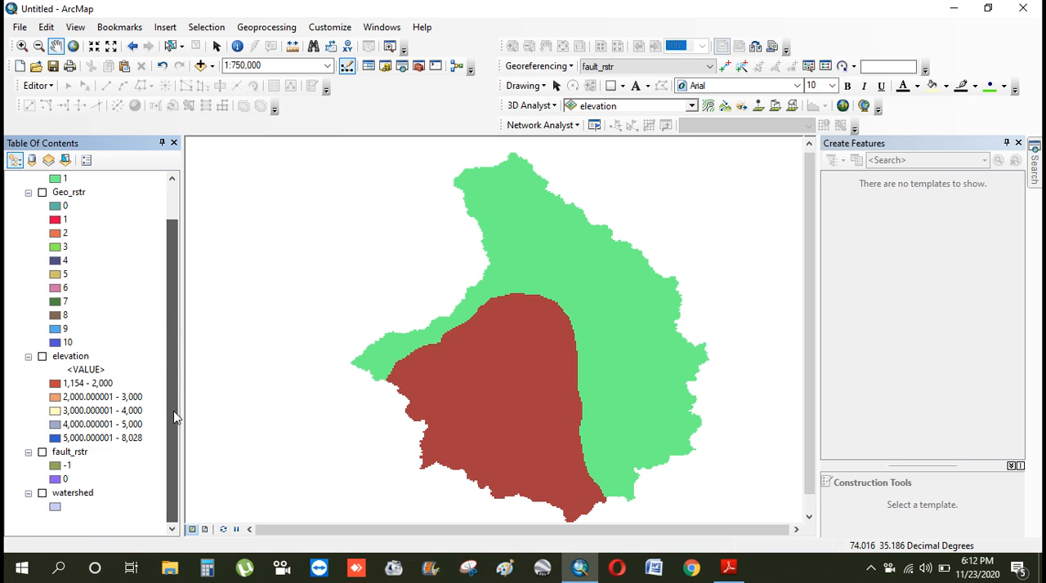
pyautogui.click(42, 452)
pyautogui.click(43, 357)
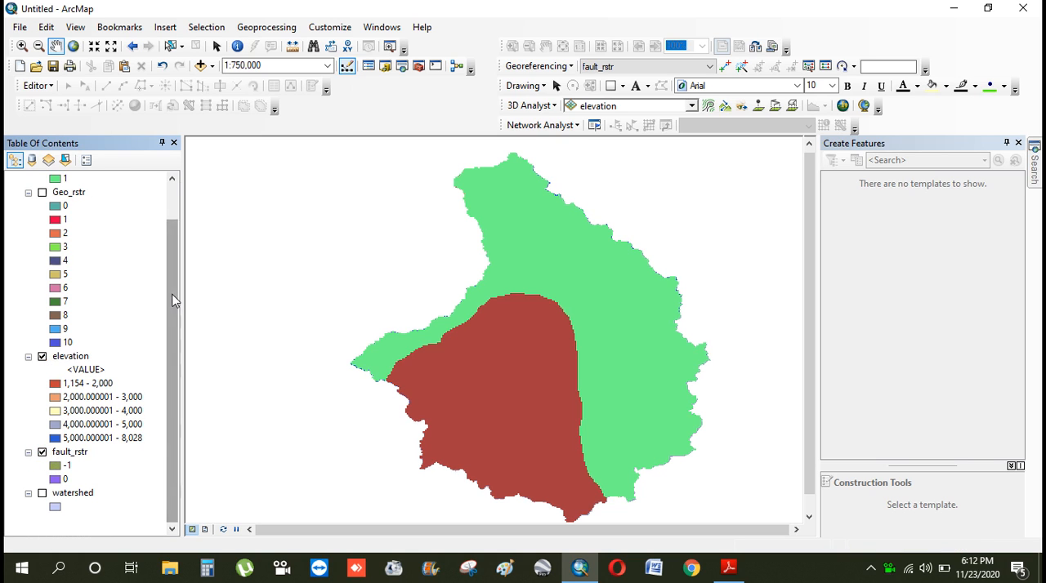
pyautogui.scroll(1, 171, 297)
pyautogui.click(42, 233)
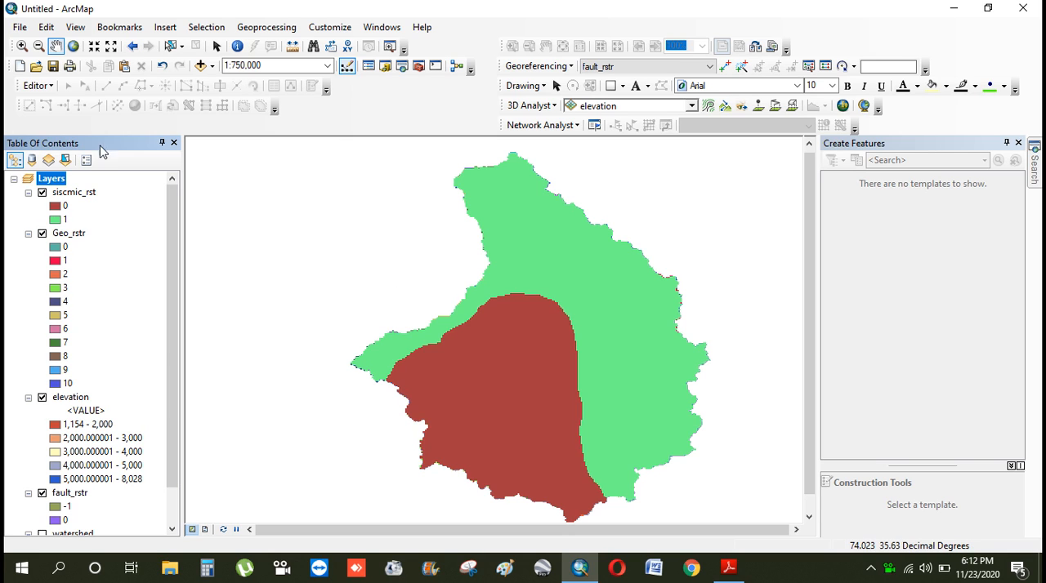
# Zoom in on the watershed's eastern boundary to examine how the overlapping raster layers' edges align
pyautogui.click(21, 46)
pyautogui.moveTo(618, 233); pyautogui.dragTo(730, 351)
pyautogui.click(425, 256)
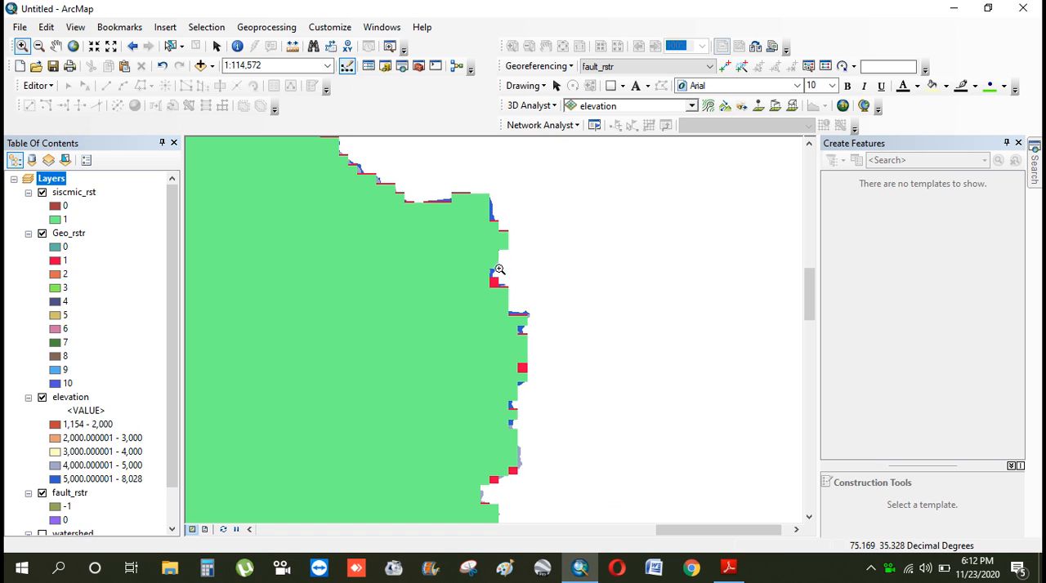
# Bring the full watershed into view and search for the reclassify tool
pyautogui.scroll(4, 498, 269)
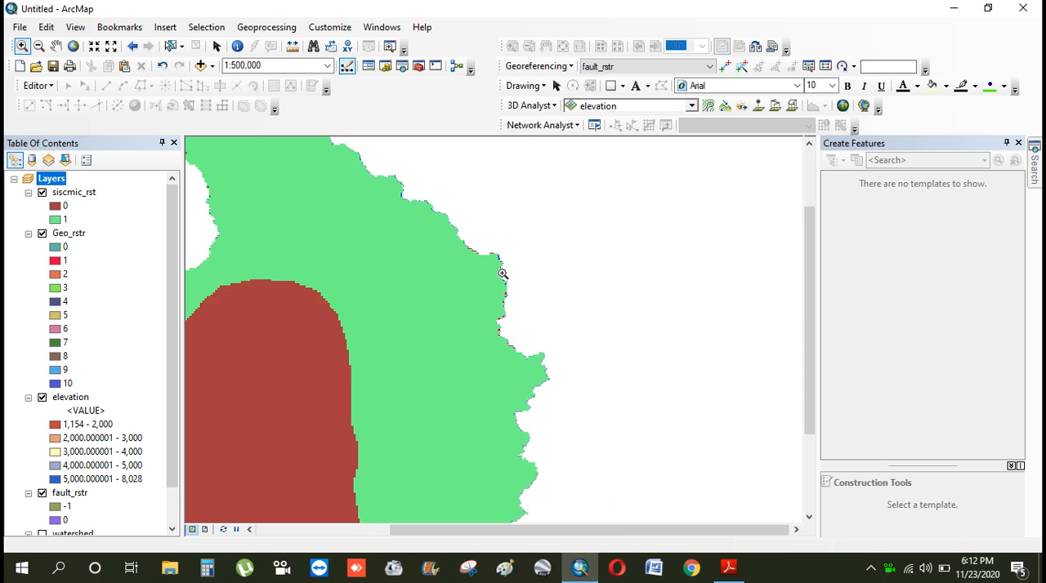
pyautogui.scroll(2, 503, 273)
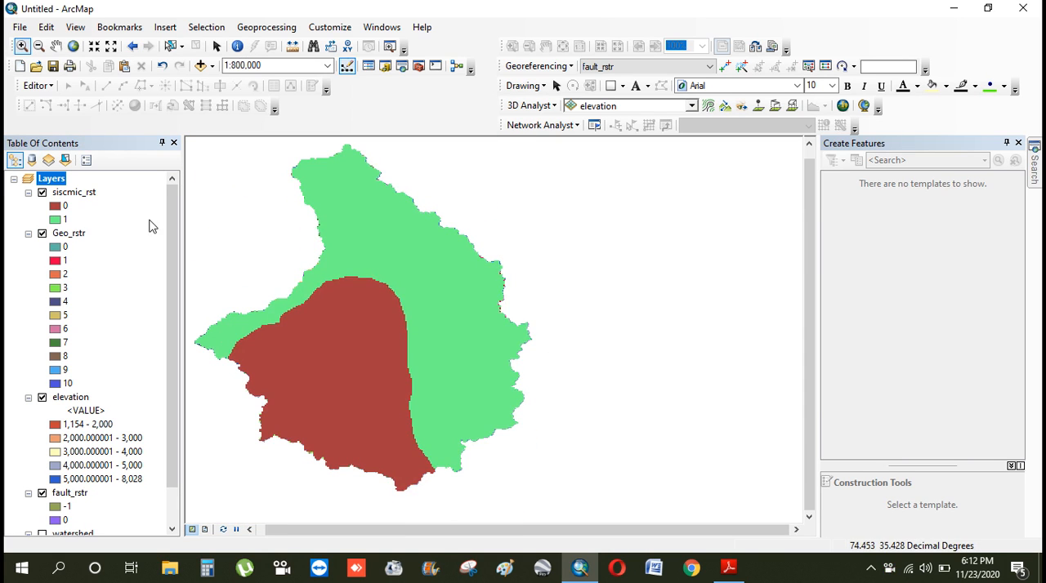
pyautogui.click(55, 46)
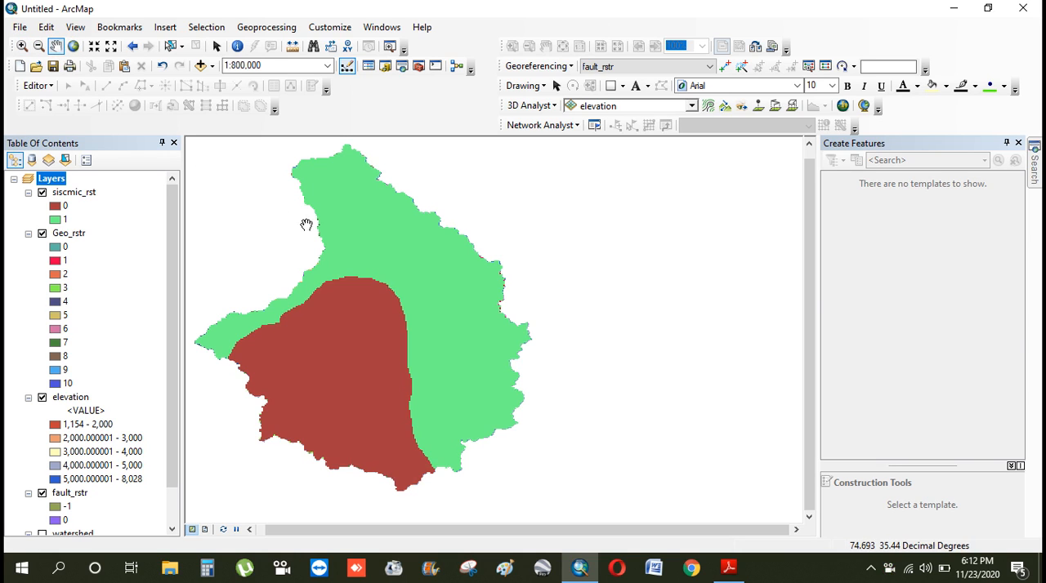
pyautogui.moveTo(306, 226); pyautogui.dragTo(373, 227)
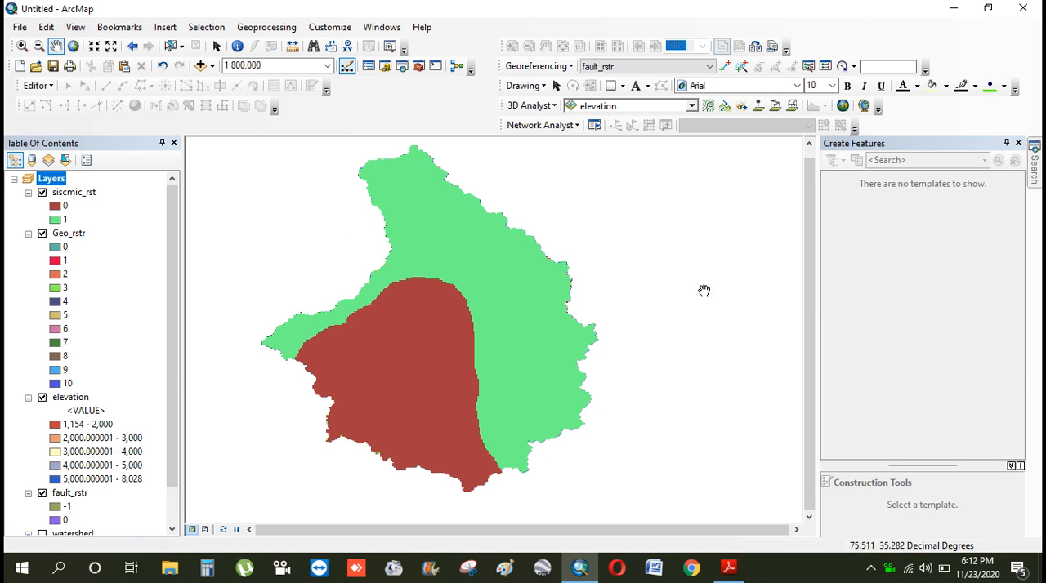
pyautogui.click(1036, 168)
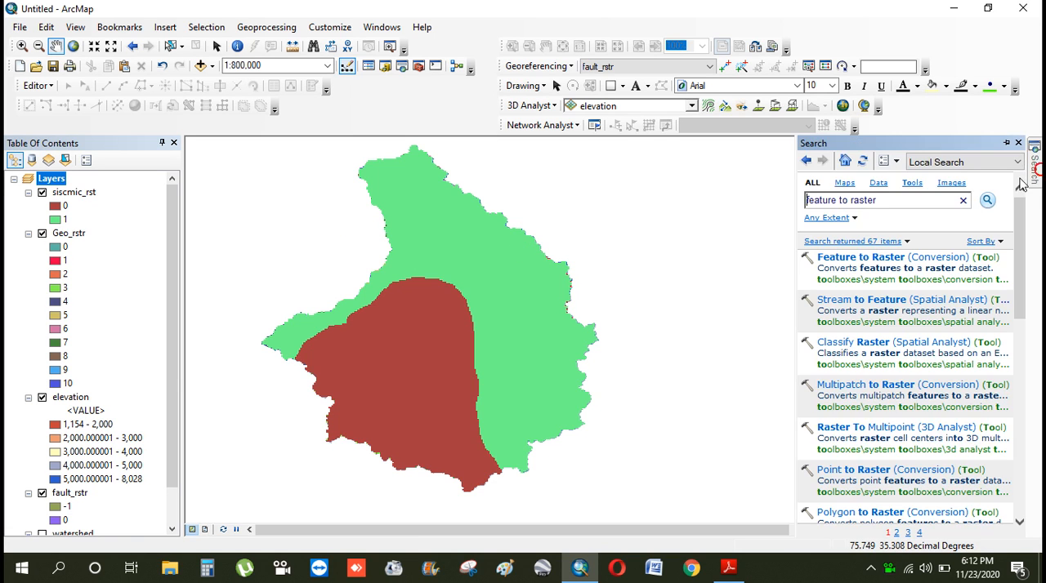
pyautogui.moveTo(885, 201); pyautogui.dragTo(777, 198)
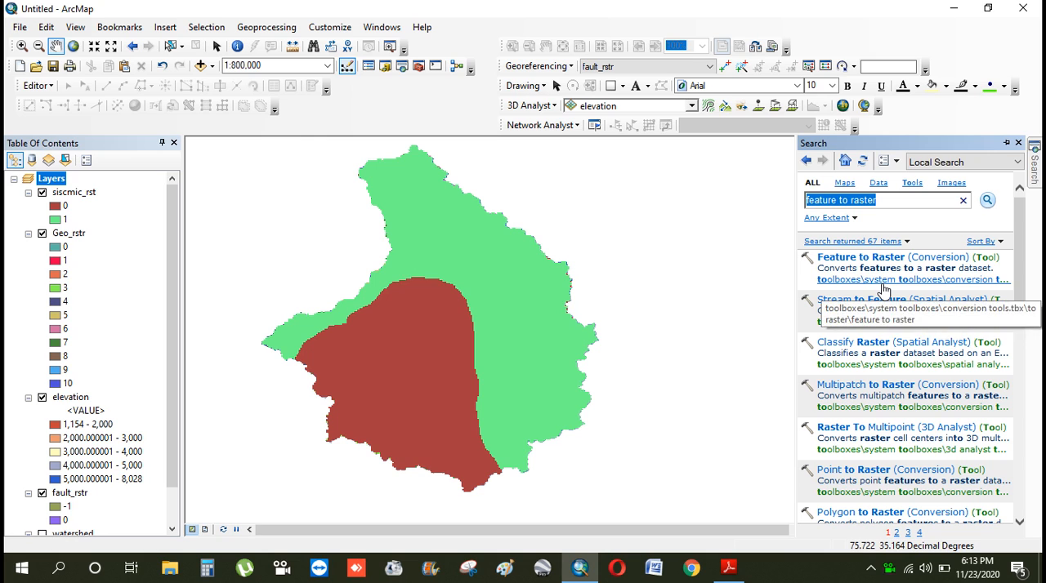
pyautogui.write('reclassify')
pyautogui.press('Return')
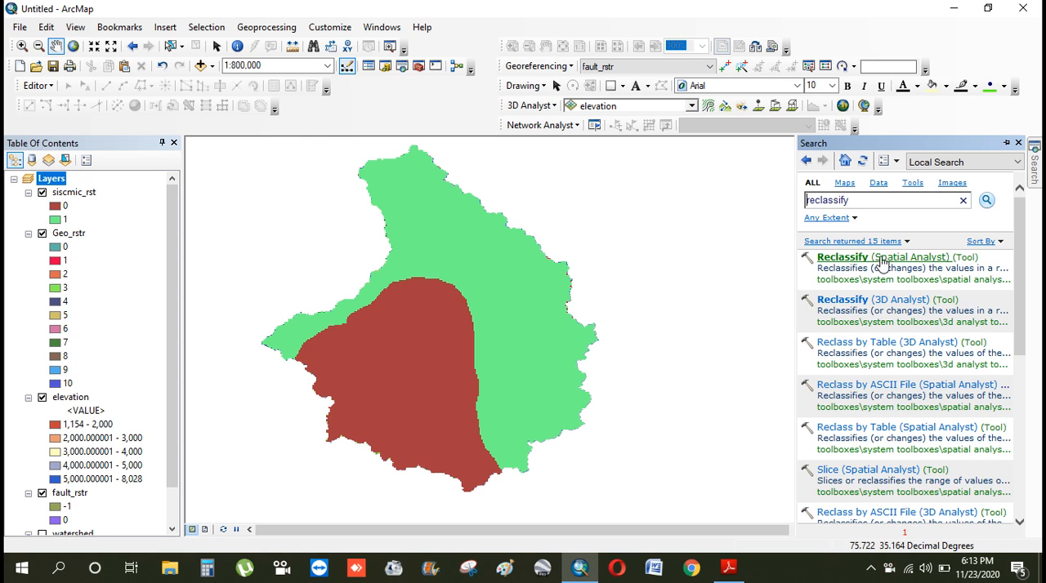
# Open the Spatial Analyst Reclassify tool with fault_rstr as the input raster
pyautogui.click(892, 259)
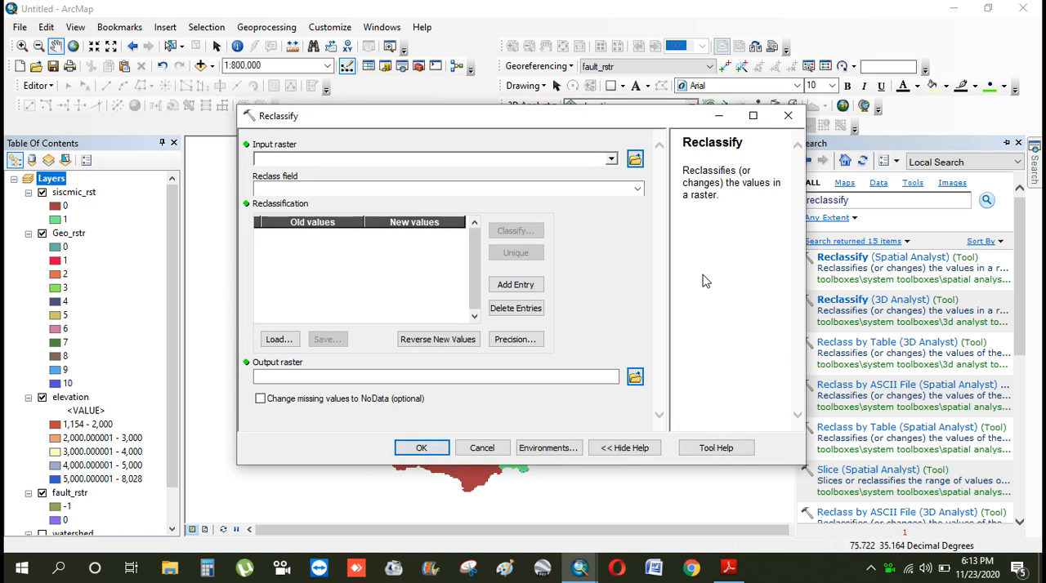
pyautogui.click(611, 159)
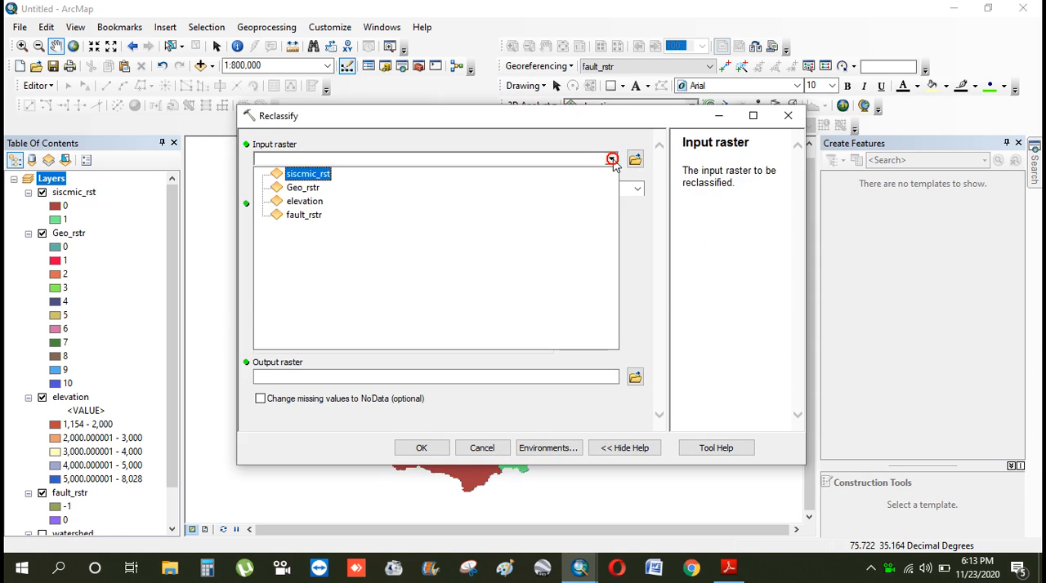
pyautogui.click(311, 217)
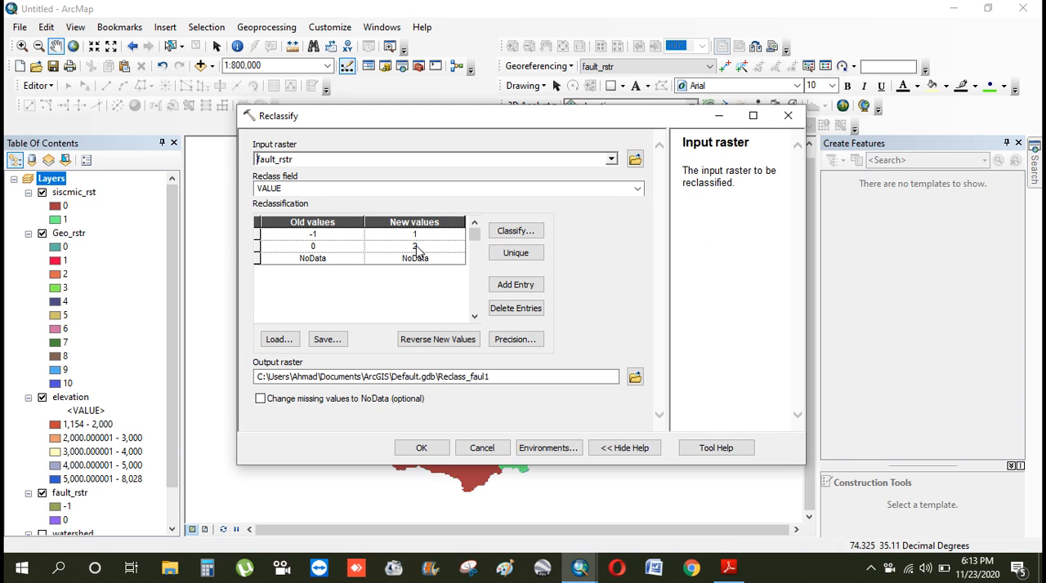
# Set the Reclassify dialog aside and turn off the siscmic_rst, Geo_rstr and elevation layers to expose fault_rstr
pyautogui.moveTo(172, 231); pyautogui.dragTo(183, 297)
pyautogui.click(702, 114)
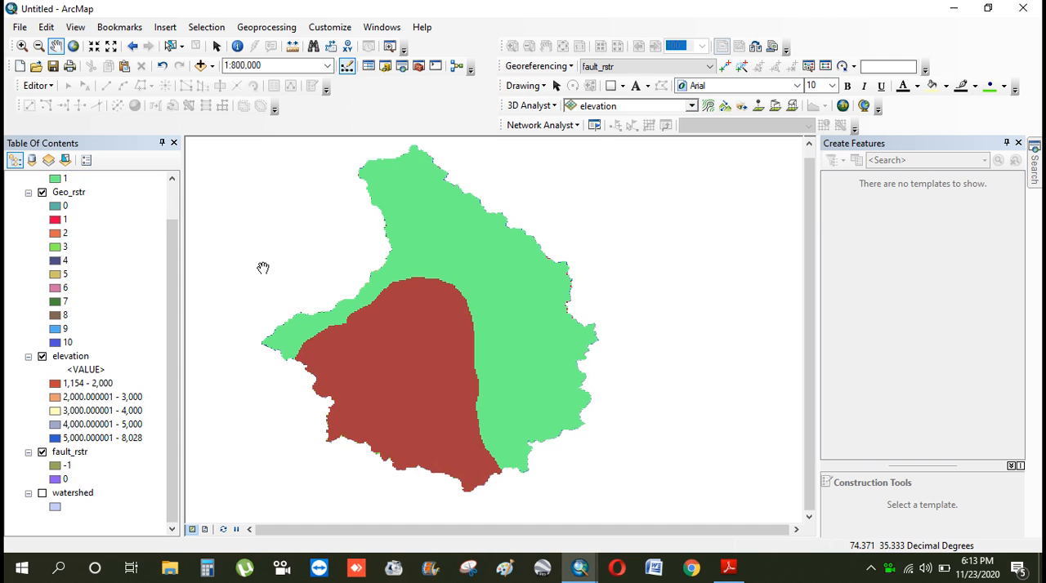
pyautogui.scroll(1, 167, 270)
pyautogui.scroll(1, 166, 259)
pyautogui.click(42, 192)
pyautogui.click(42, 232)
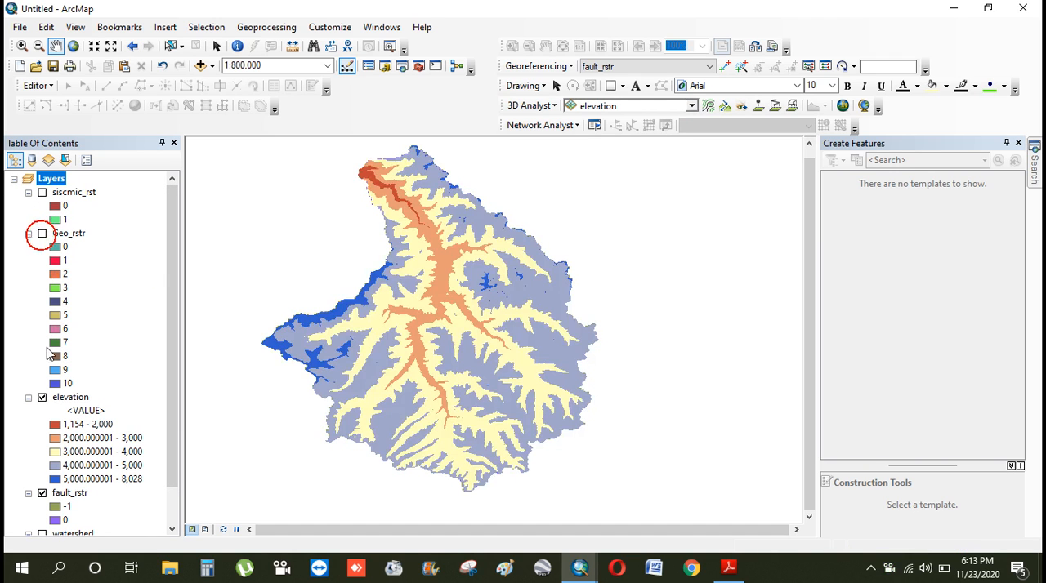
pyautogui.click(42, 397)
pyautogui.scroll(-1, 167, 389)
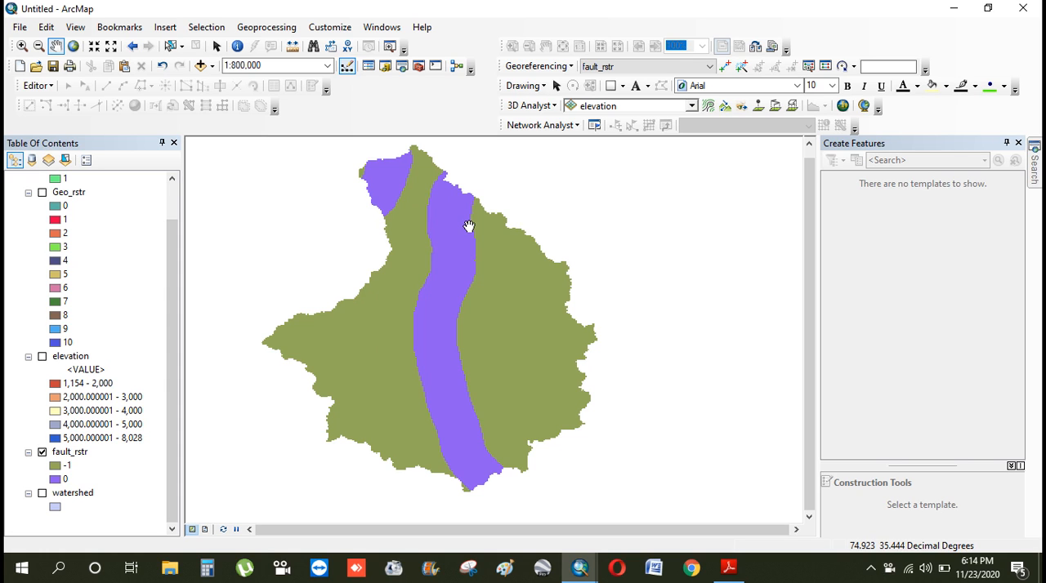
# Return to the Reclassify dialog and set the new value for old value 0 to 9, keeping 1 for -1
pyautogui.moveTo(599, 569)
pyautogui.click(649, 528)
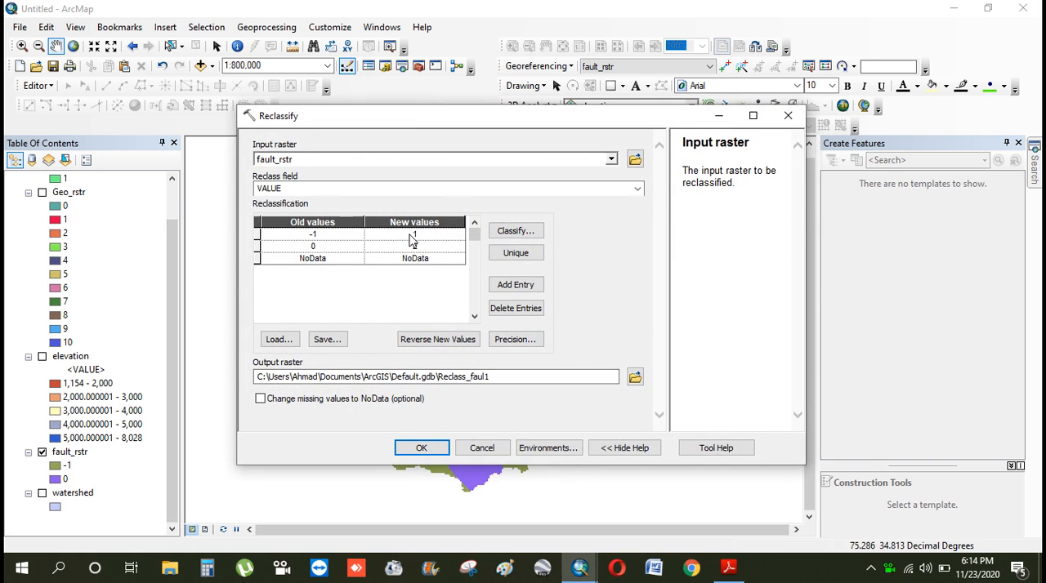
pyautogui.moveTo(395, 119); pyautogui.dragTo(343, 123)
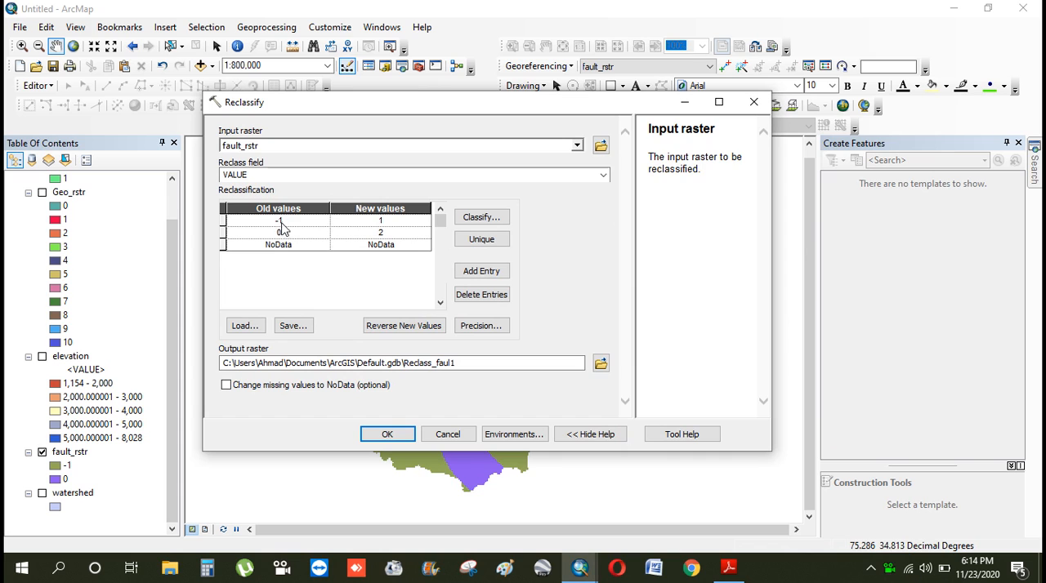
pyautogui.click(391, 220)
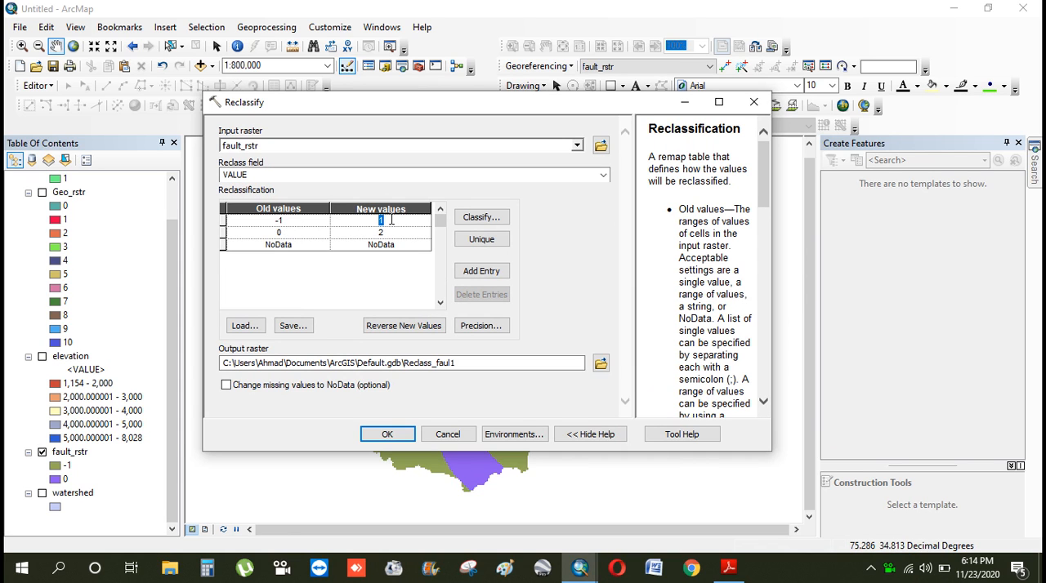
pyautogui.click(391, 220)
pyautogui.moveTo(515, 103); pyautogui.dragTo(533, 89)
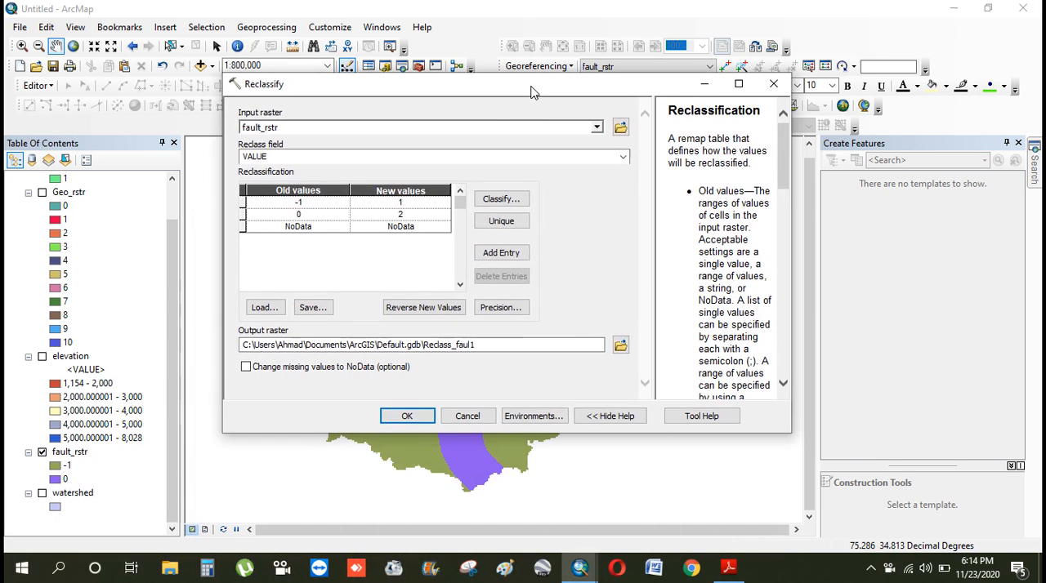
pyautogui.click(410, 216)
pyautogui.write('9')
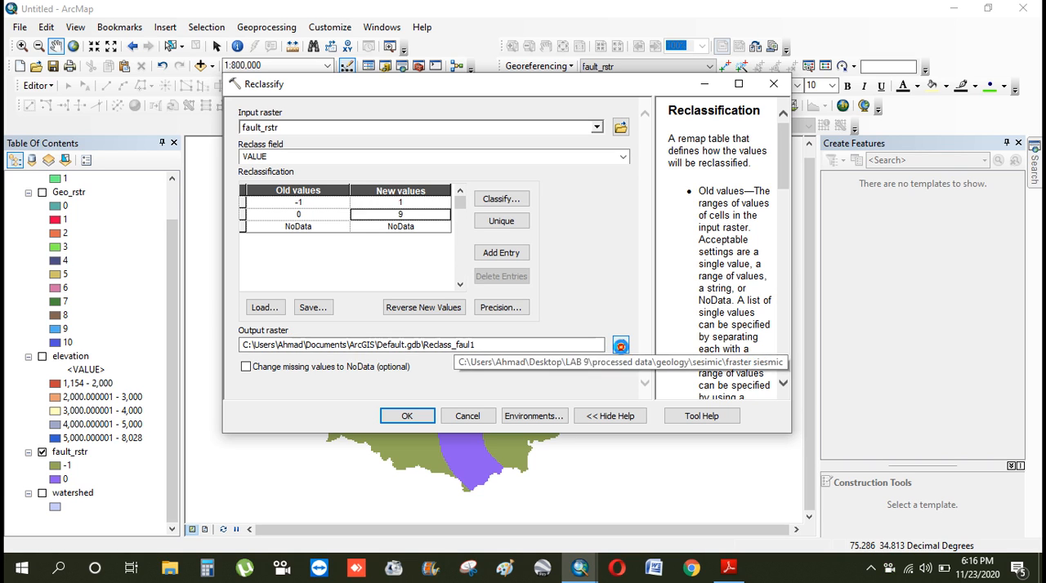
# Browse for the output raster location and create a folder named reclassify inside LAB 9
pyautogui.click(620, 346)
pyautogui.click(527, 162)
pyautogui.click(527, 162)
pyautogui.click(527, 162)
pyautogui.click(527, 161)
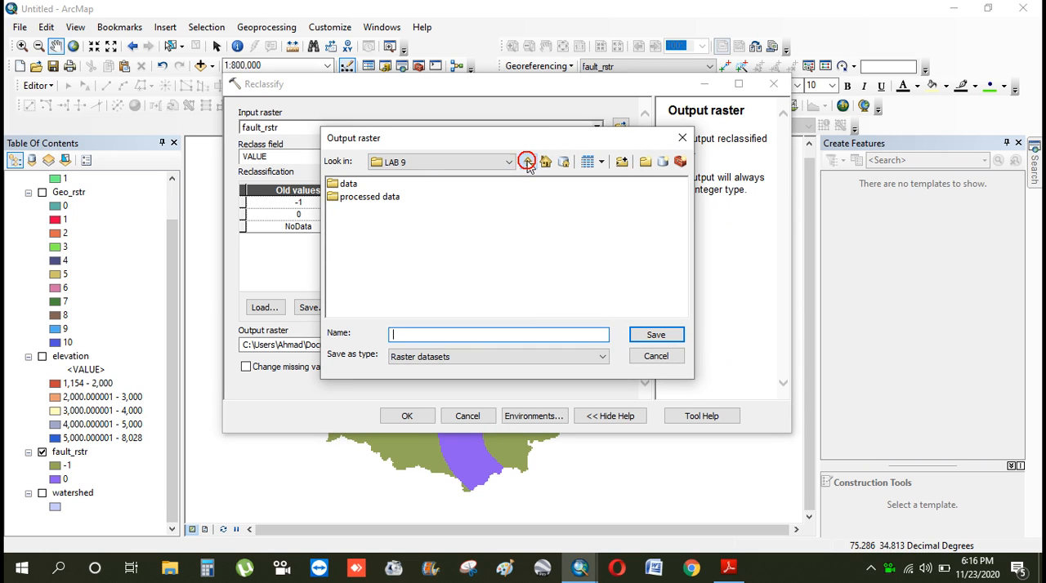
pyautogui.click(645, 161)
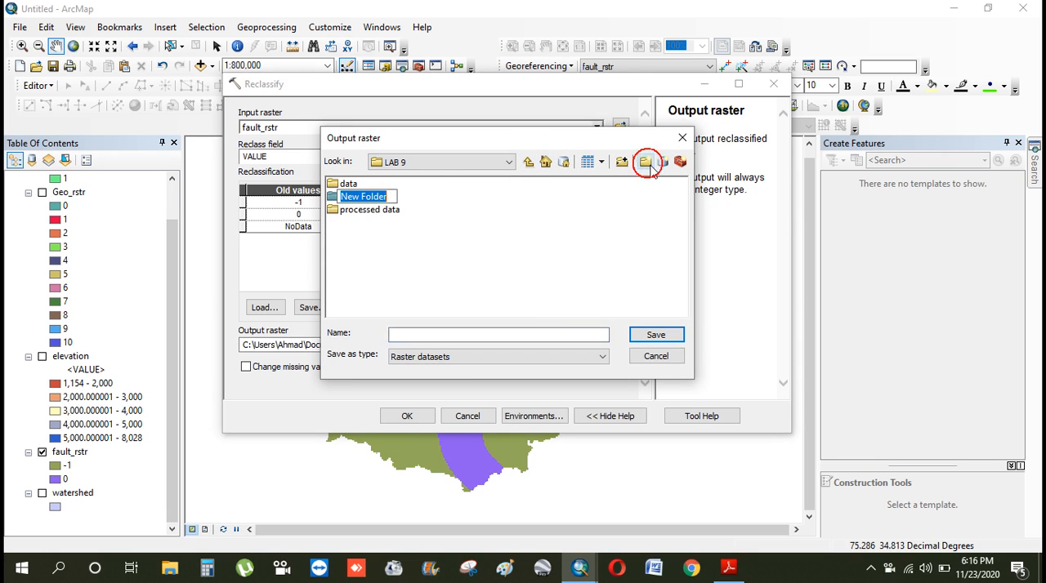
pyautogui.write('reclass')
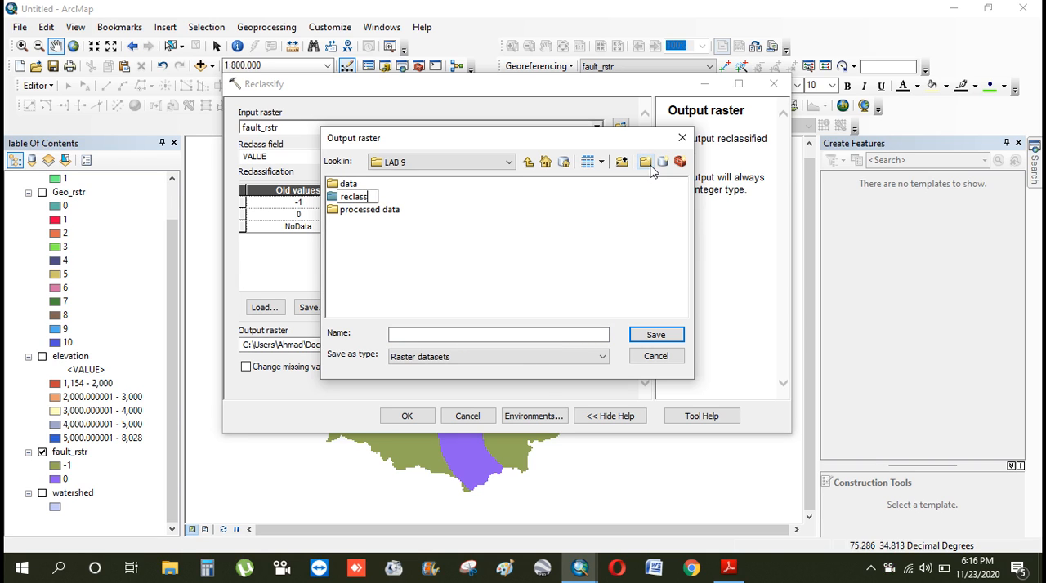
pyautogui.write('ify')
pyautogui.click(574, 249)
pyautogui.click(359, 202)
pyautogui.click(529, 162)
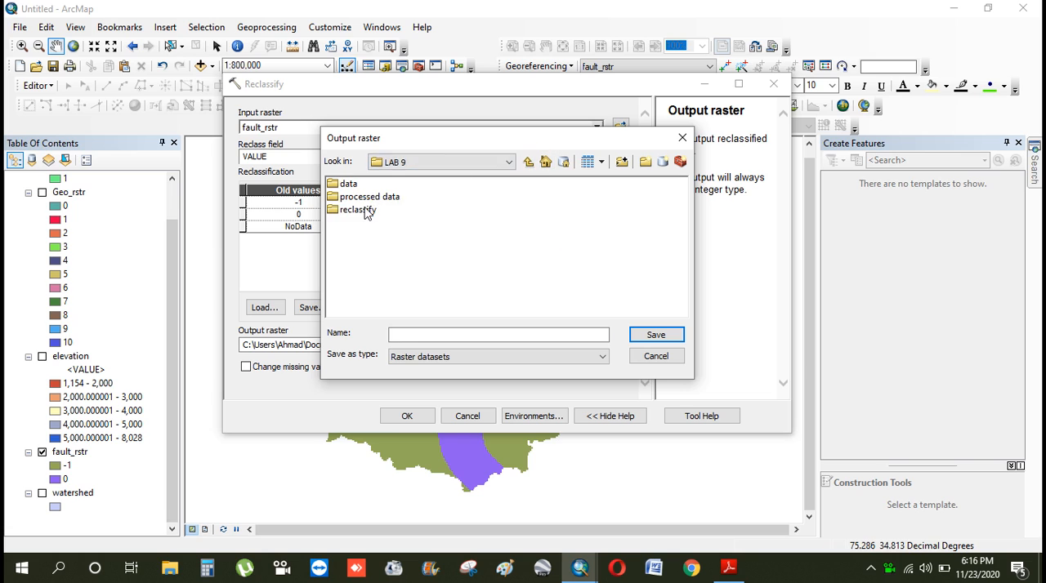
# Create a subfolder named fault inside the reclassify folder
pyautogui.doubleClick(364, 209)
pyautogui.click(646, 162)
pyautogui.write('fault')
pyautogui.click(550, 250)
# Name the output raster fault_recl, save it in the fault folder and run the reclassification
pyautogui.doubleClick(354, 186)
pyautogui.click(419, 335)
pyautogui.write('fault1')
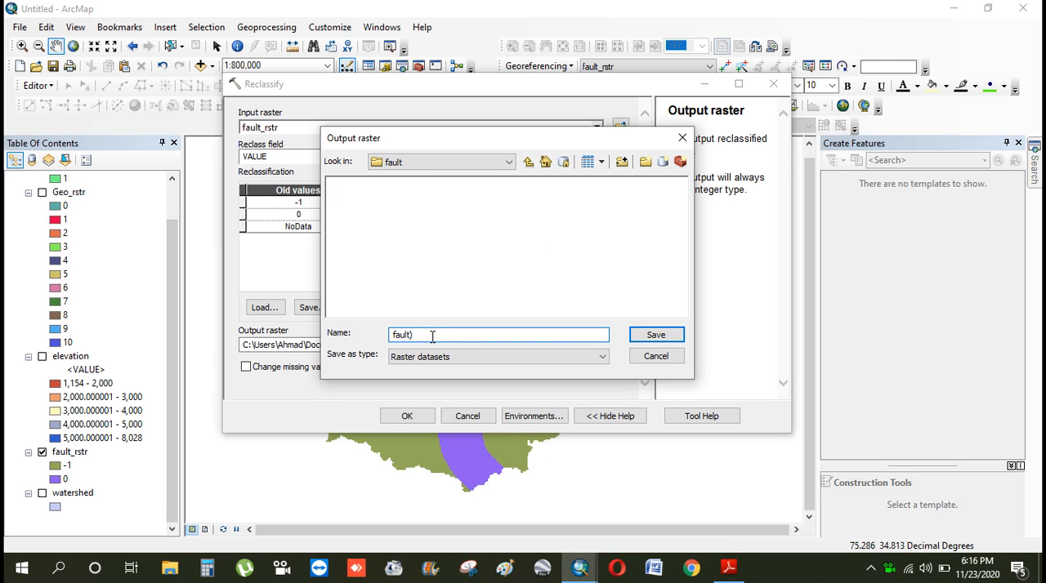
pyautogui.press('BackSpace')
pyautogui.write('_recal')
pyautogui.press('Left')
pyautogui.press('BackSpace')
pyautogui.press('Tab')
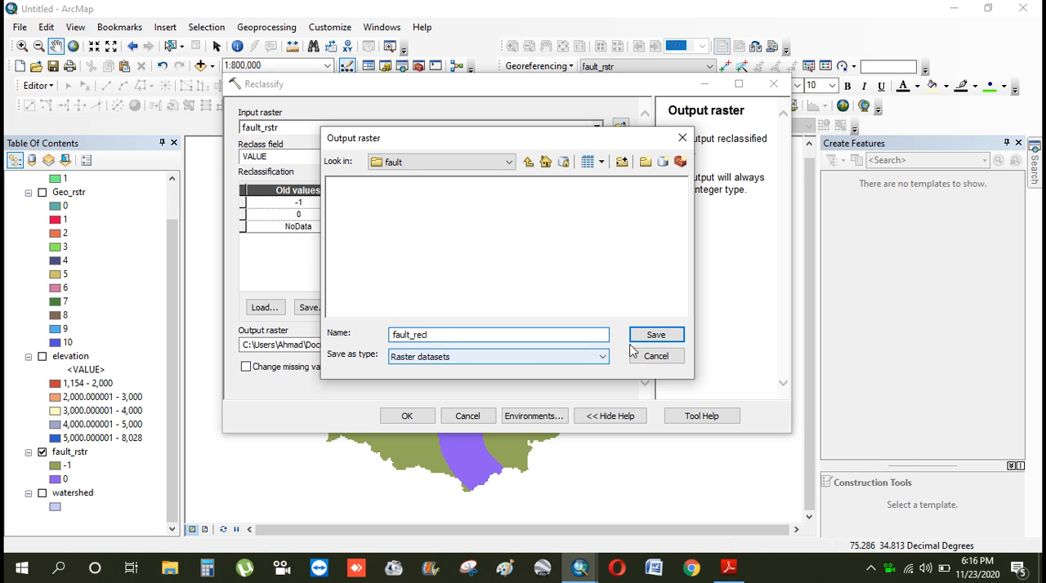
pyautogui.click(654, 335)
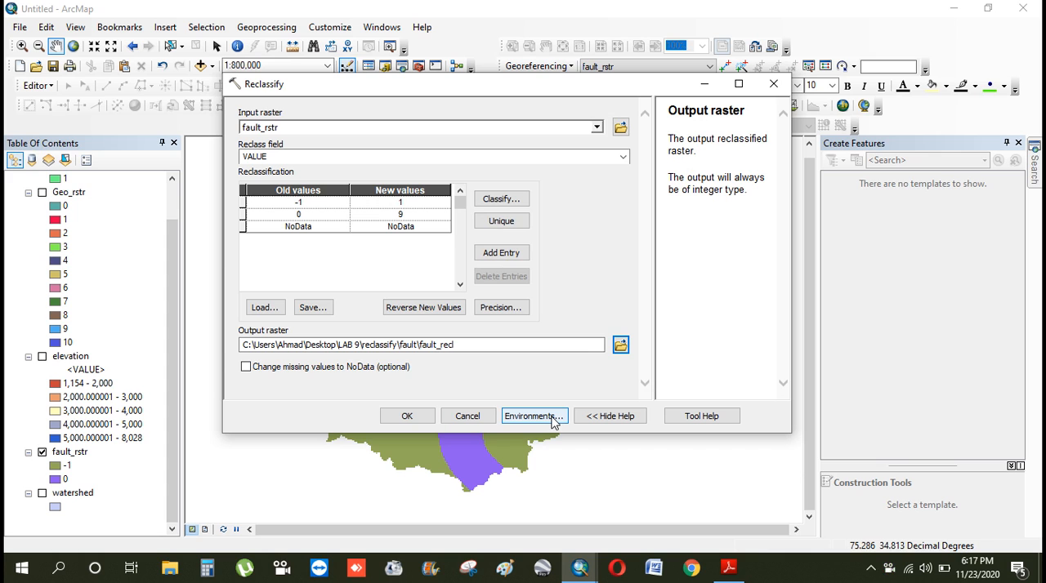
pyautogui.click(411, 419)
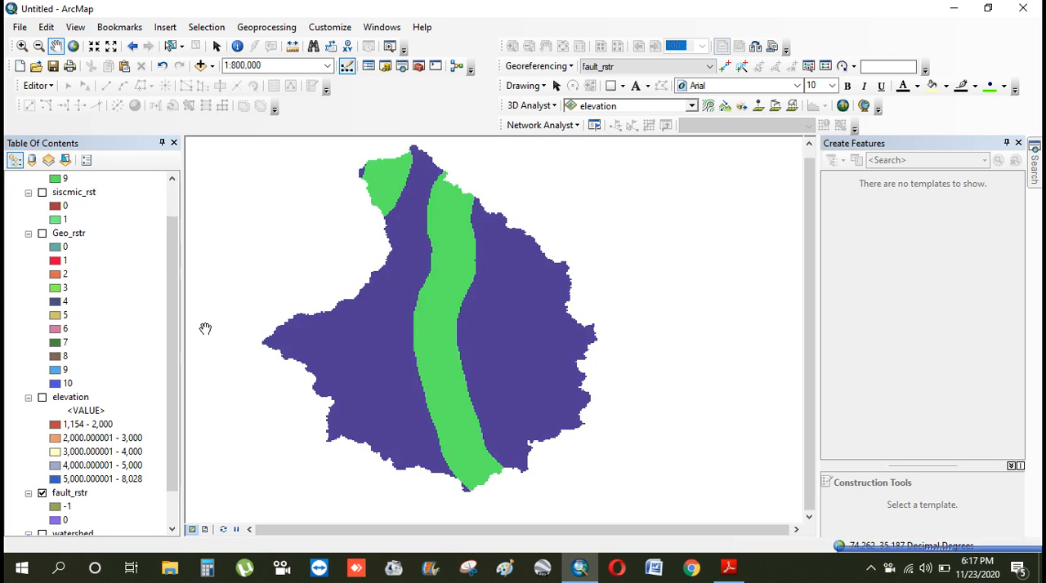
# Turn off the fault_rstr and fault_recl layers and turn on Geo_rstr
pyautogui.moveTo(172, 305); pyautogui.dragTo(171, 337)
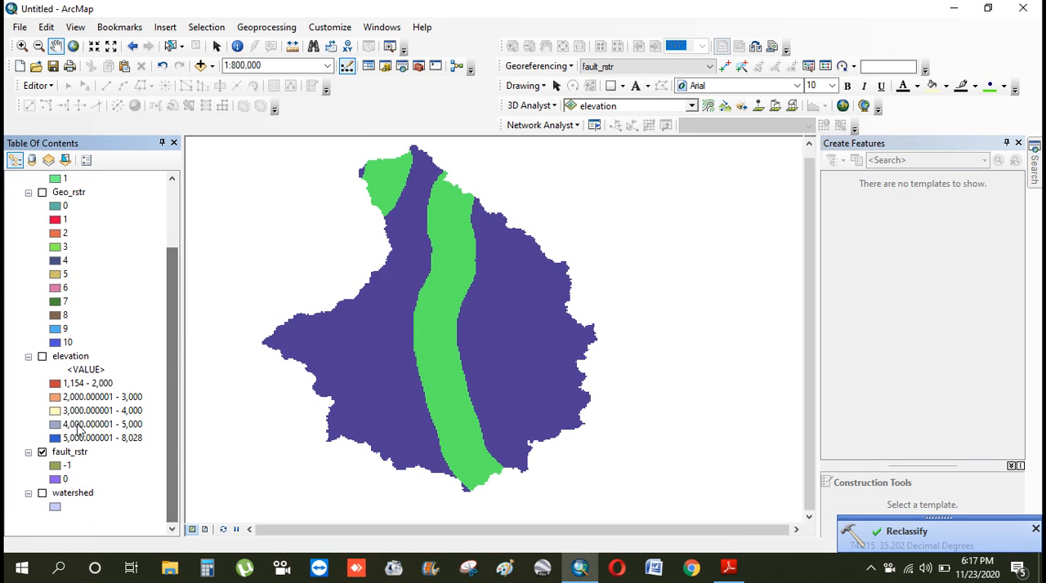
pyautogui.click(43, 452)
pyautogui.click(179, 353)
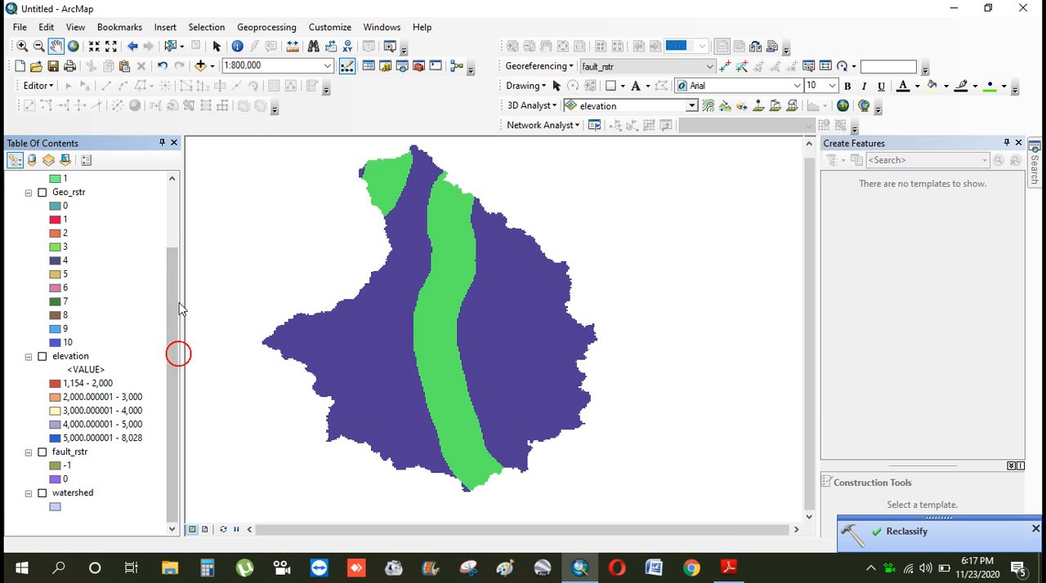
pyautogui.moveTo(171, 296); pyautogui.dragTo(170, 233)
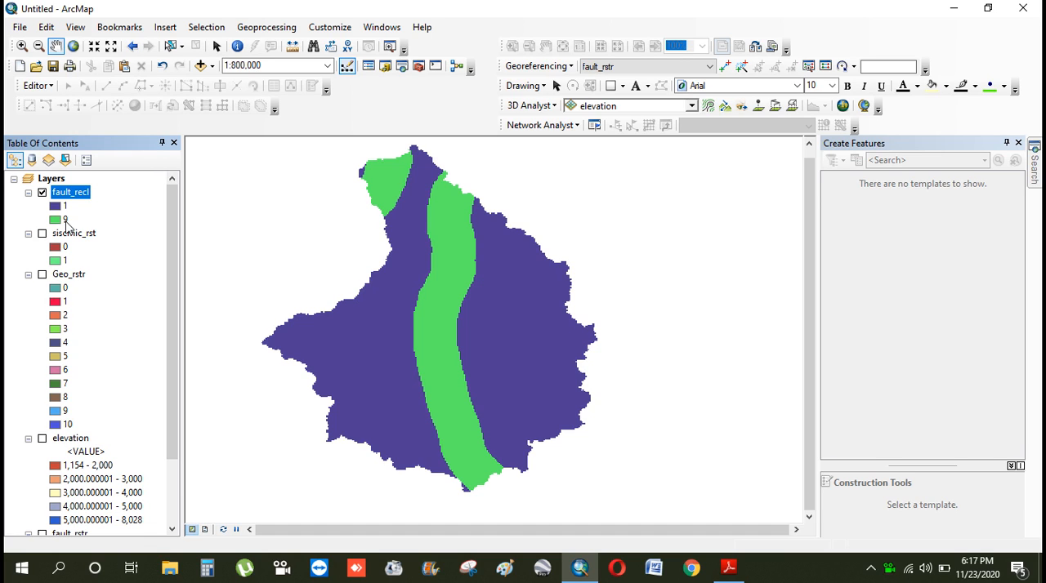
pyautogui.click(42, 192)
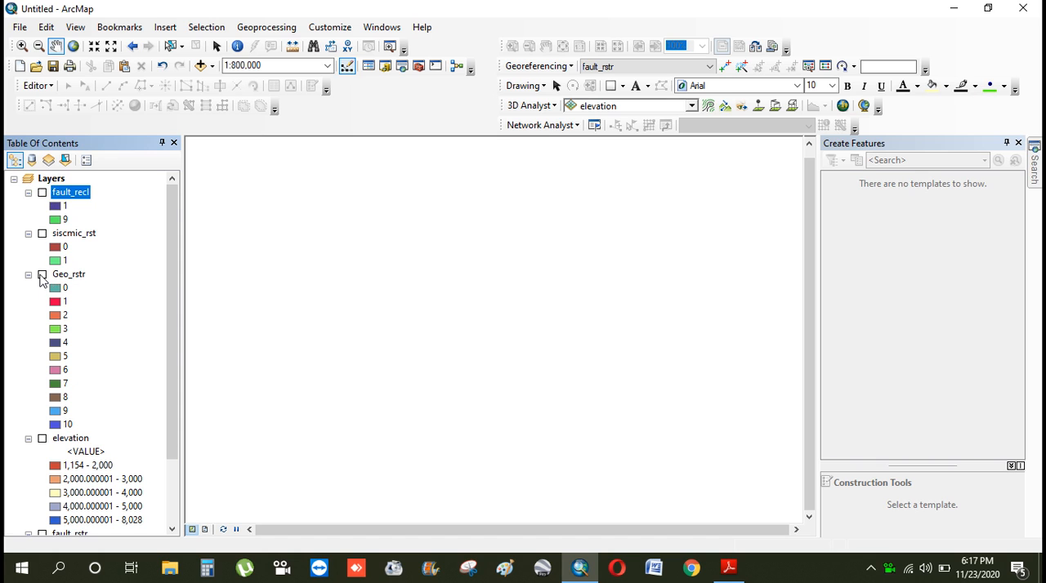
pyautogui.click(41, 275)
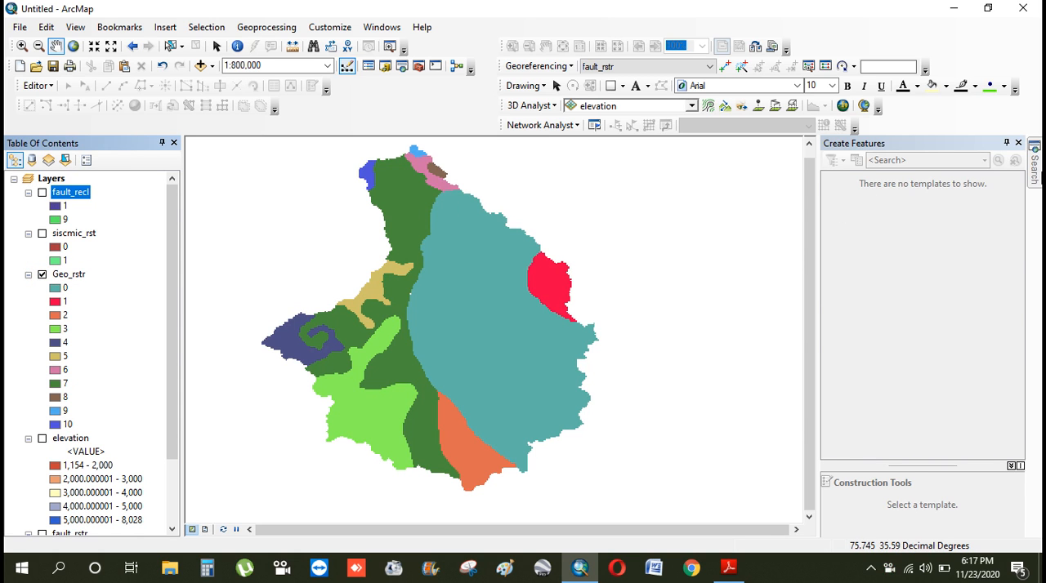
# Open the Spatial Analyst Reclassify tool with Geo_rstr as the input raster and bring up its last remap rows
pyautogui.click(1034, 167)
pyautogui.click(869, 259)
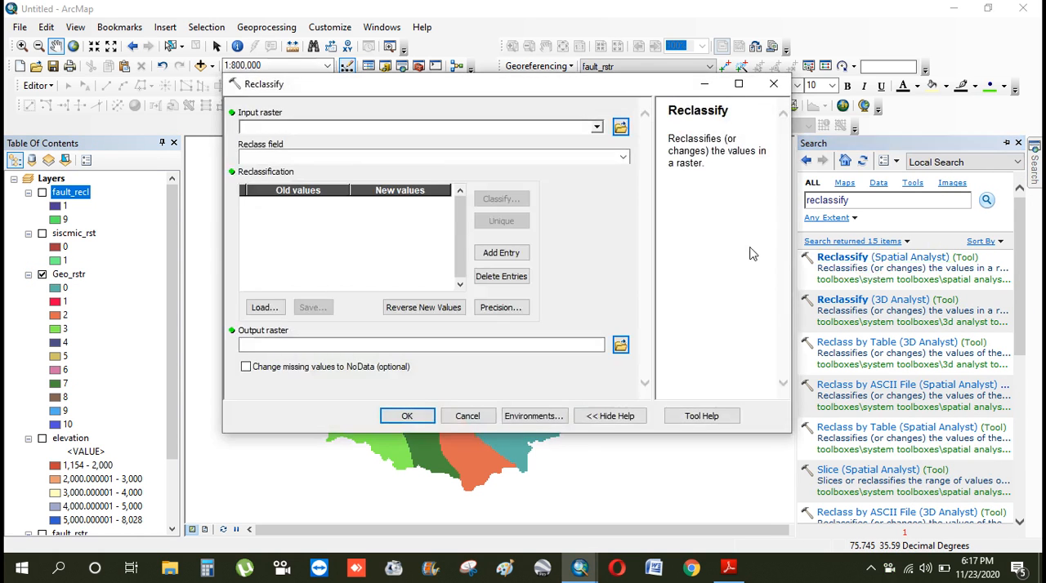
pyautogui.click(597, 127)
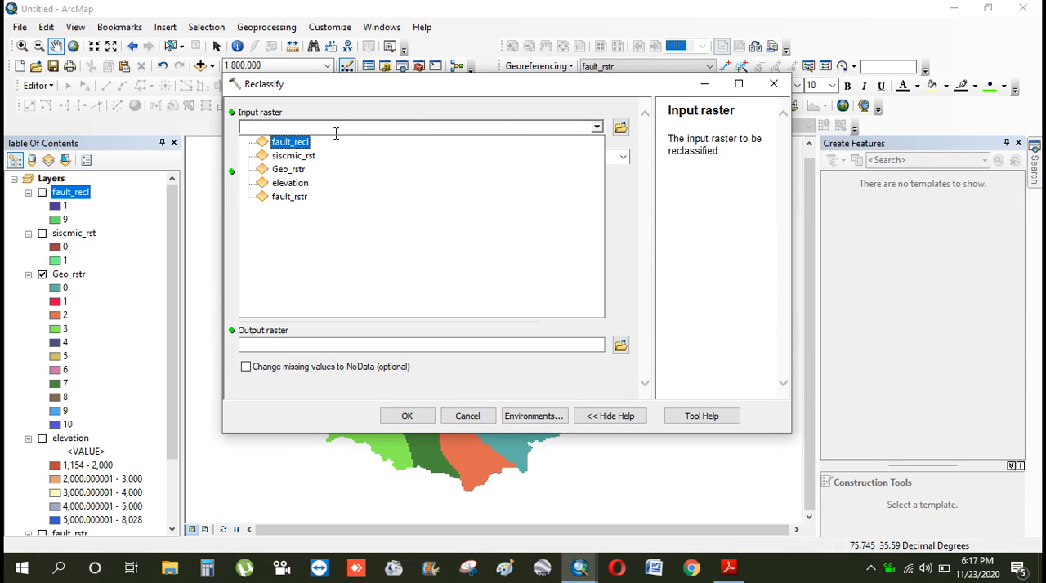
pyautogui.click(298, 169)
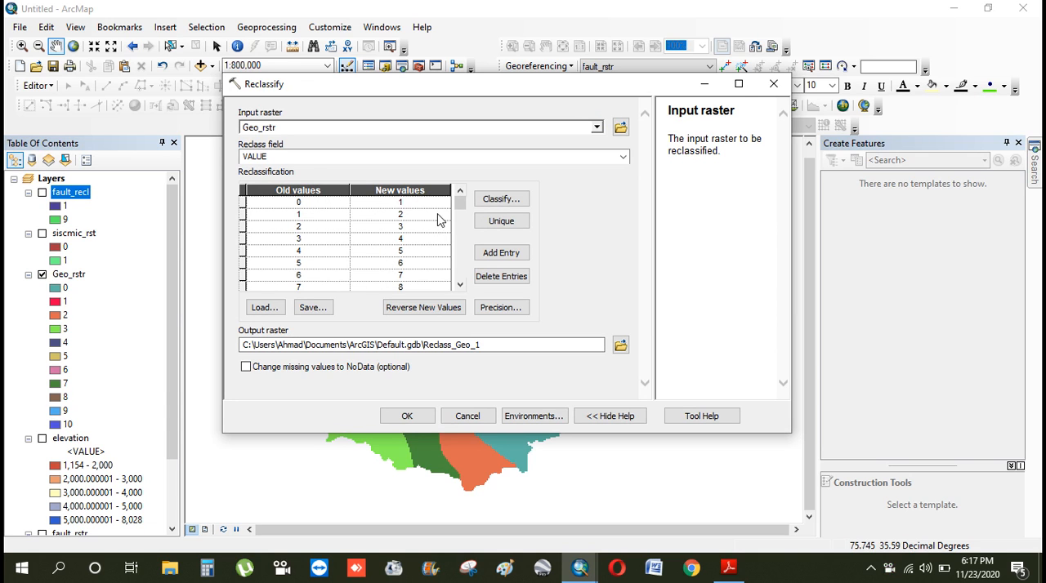
pyautogui.click(459, 284)
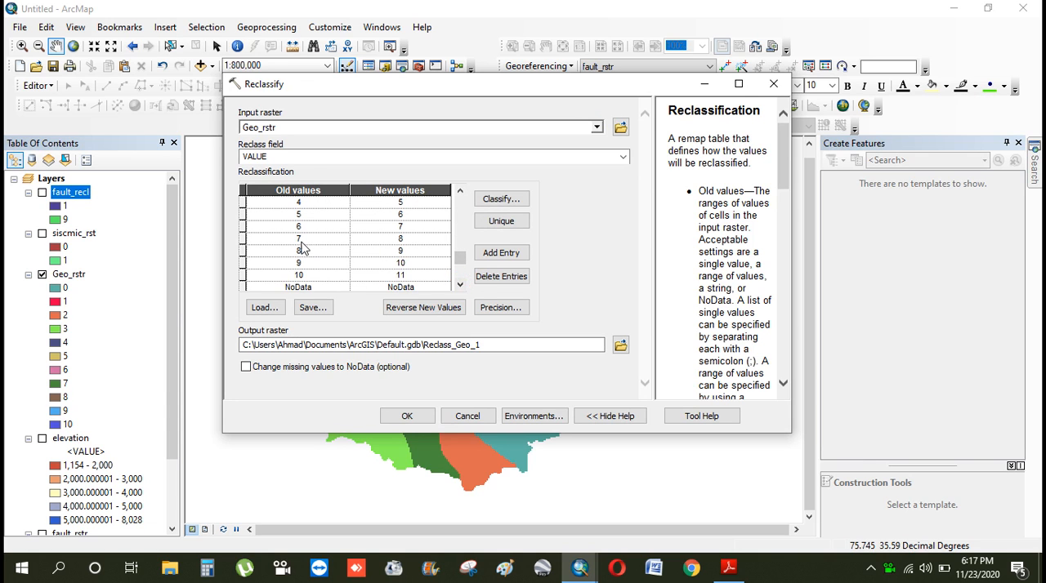
# Reclassify the Geo_rstr values in the remap table: 3 to 9, 4, 5 and 6 to 3, and 7 to 2
pyautogui.click(460, 193)
pyautogui.click(460, 193)
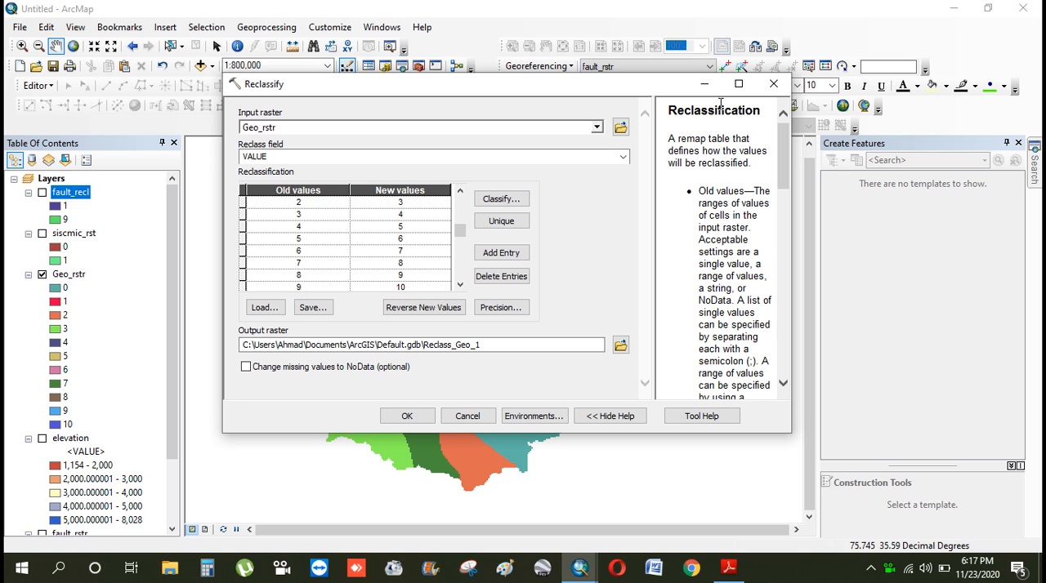
pyautogui.moveTo(641, 90); pyautogui.dragTo(938, 100)
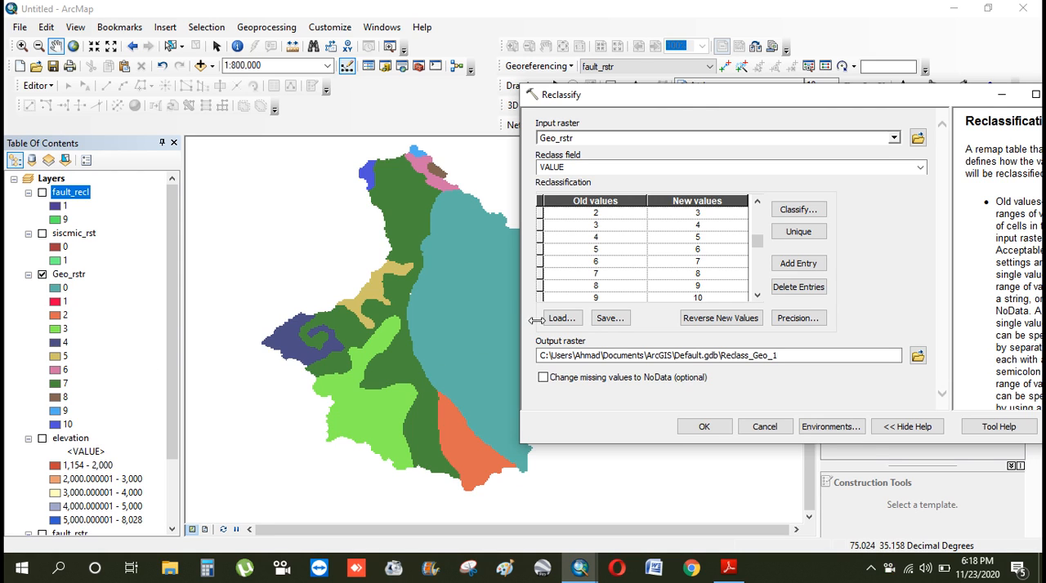
pyautogui.click(700, 236)
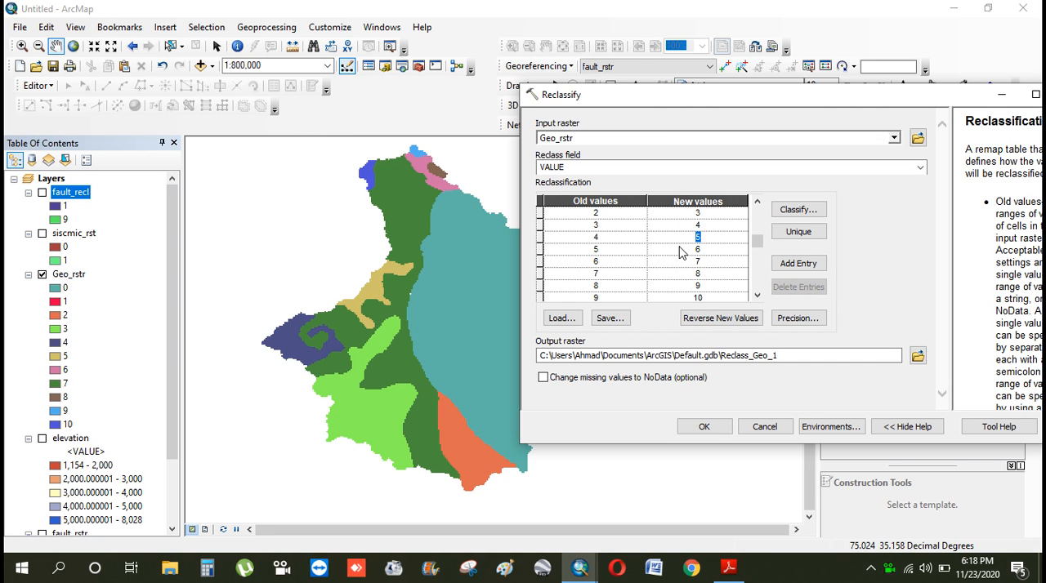
pyautogui.write('4')
pyautogui.click(685, 237)
pyautogui.write('3')
pyautogui.click(685, 248)
pyautogui.write('3')
pyautogui.click(718, 264)
pyautogui.write('3')
pyautogui.click(698, 226)
pyautogui.click(713, 274)
# Create a subfolder named geology inside the reclassify folder and open it as the output location
pyautogui.click(917, 357)
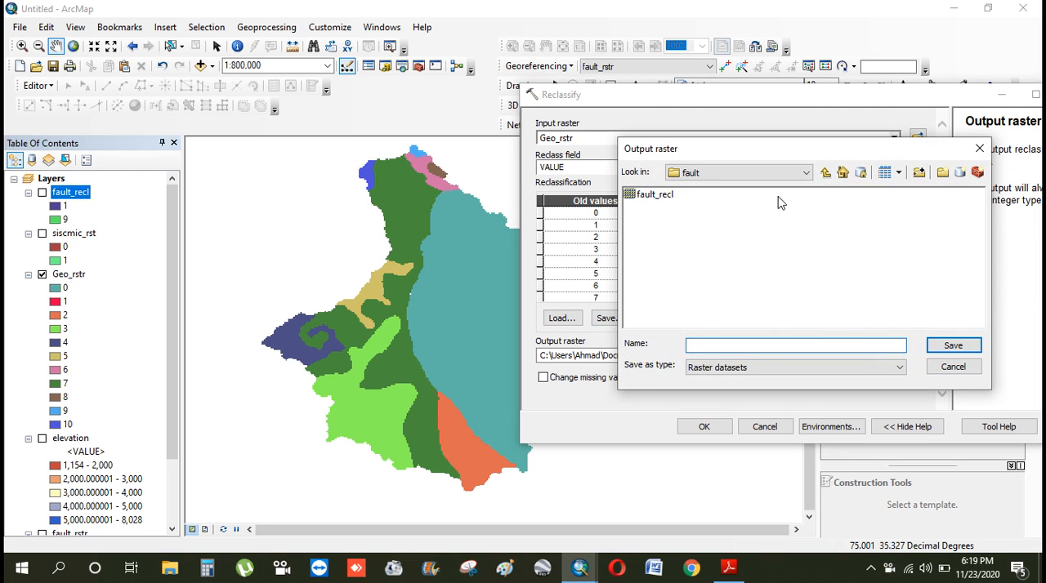
pyautogui.click(826, 172)
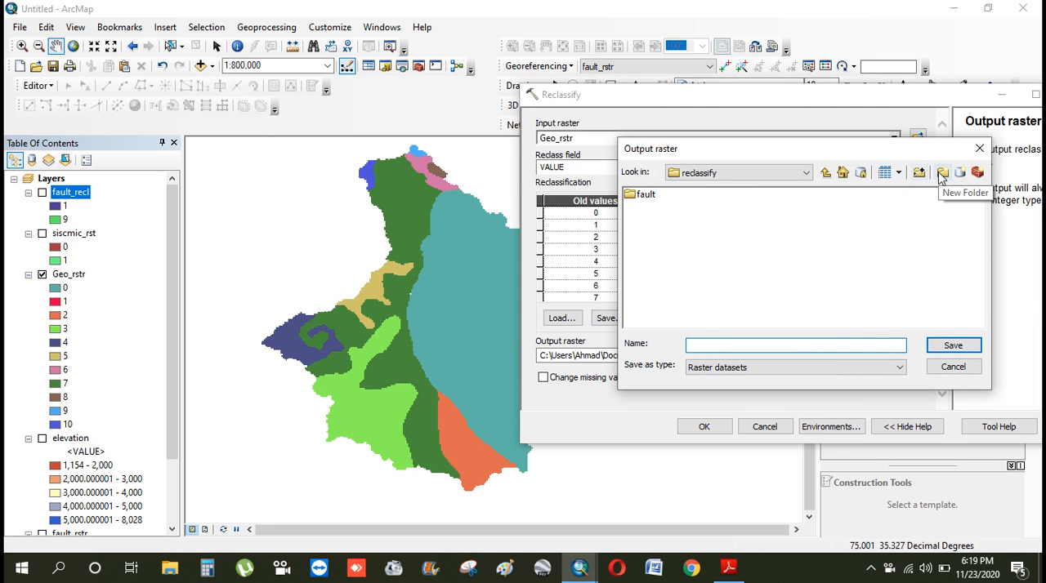
pyautogui.click(941, 174)
pyautogui.write('geology')
pyautogui.click(821, 215)
pyautogui.doubleClick(665, 207)
# Save the output raster as geo_recl, run the reclassification and turn off the Geo_rstr layer
pyautogui.click(736, 346)
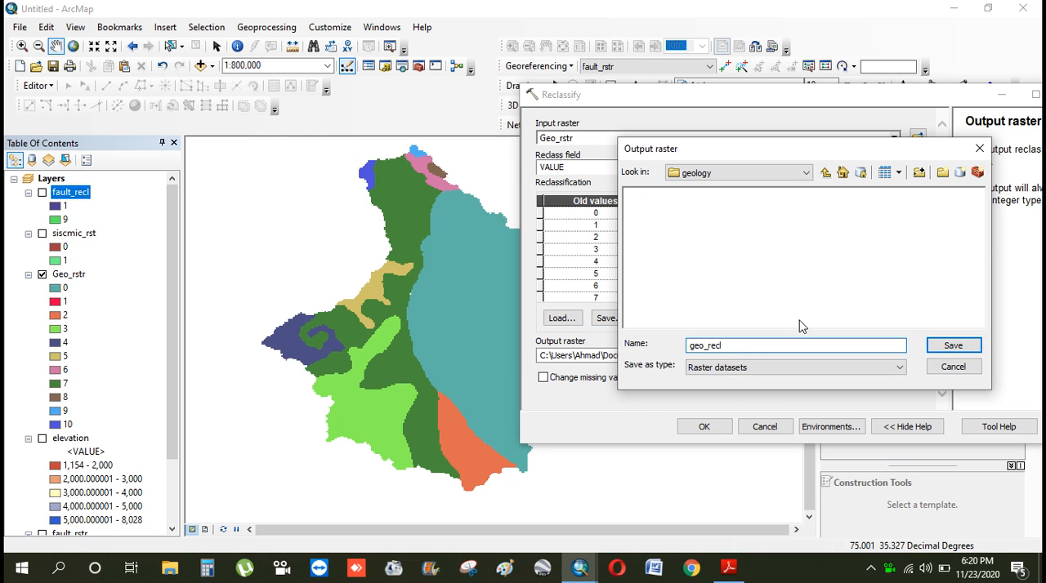
pyautogui.click(950, 346)
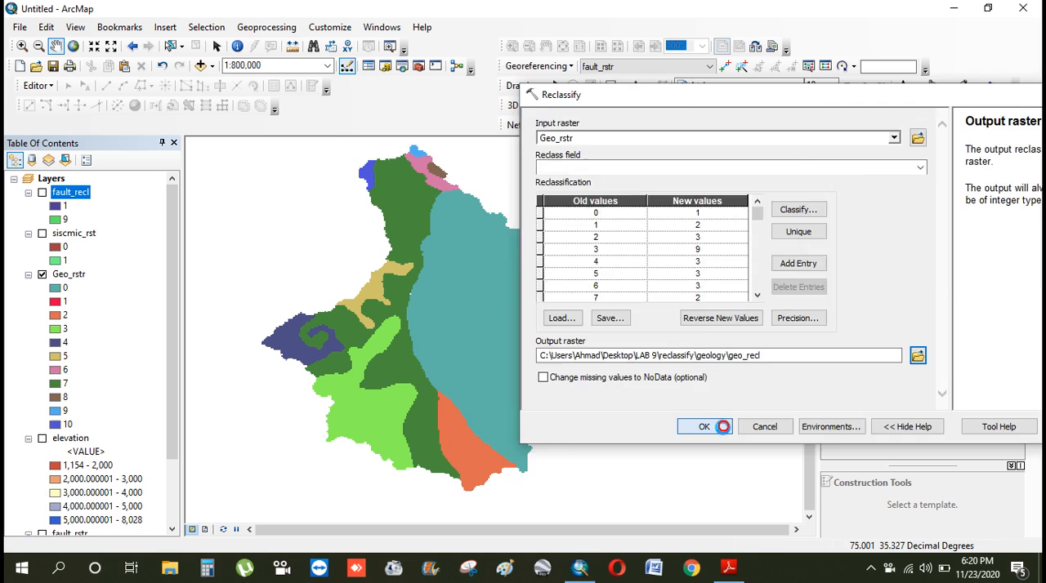
pyautogui.click(704, 426)
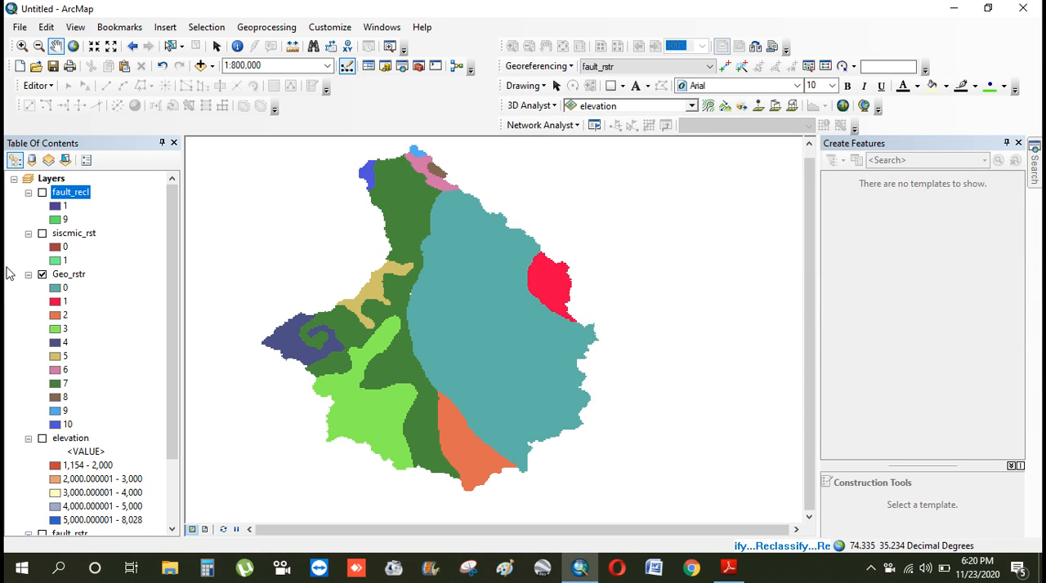
pyautogui.click(41, 370)
pyautogui.click(172, 277)
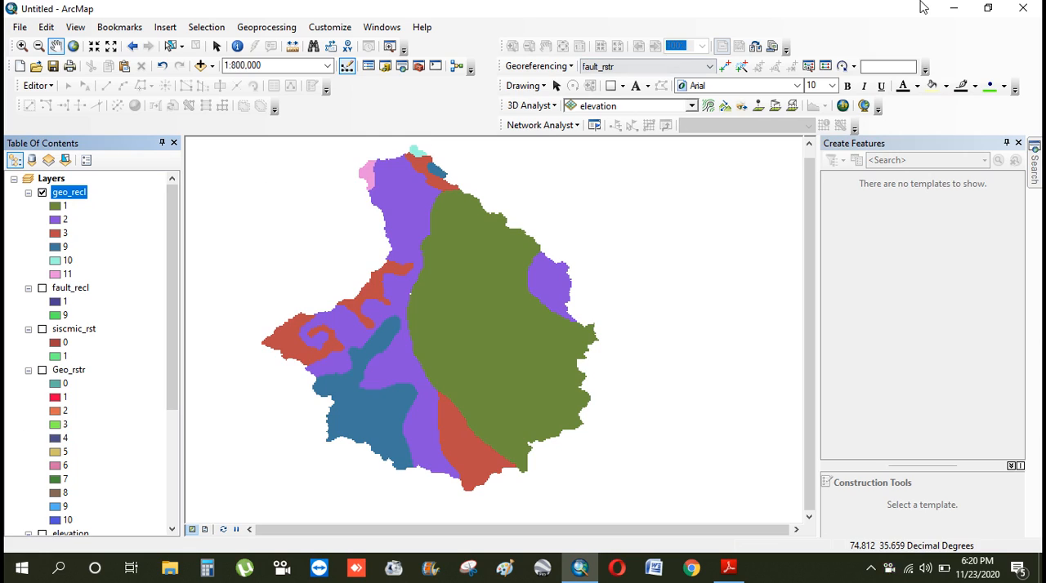
# Switch to the desktop and open the Ranking image from Images rating in the Experiment Suseptibility - Copy folder
pyautogui.click(949, 7)
pyautogui.click(949, 7)
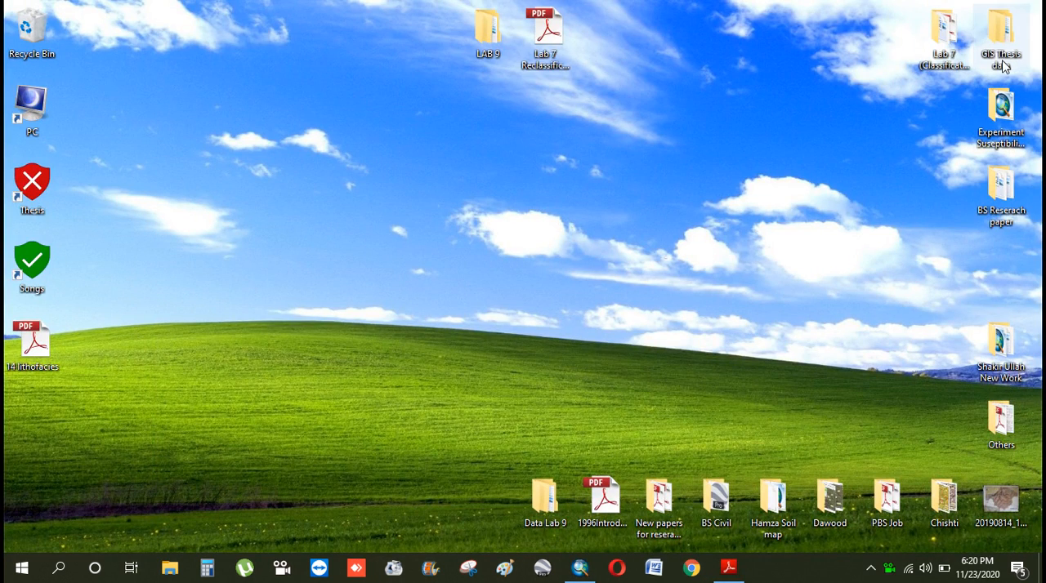
pyautogui.doubleClick(1001, 110)
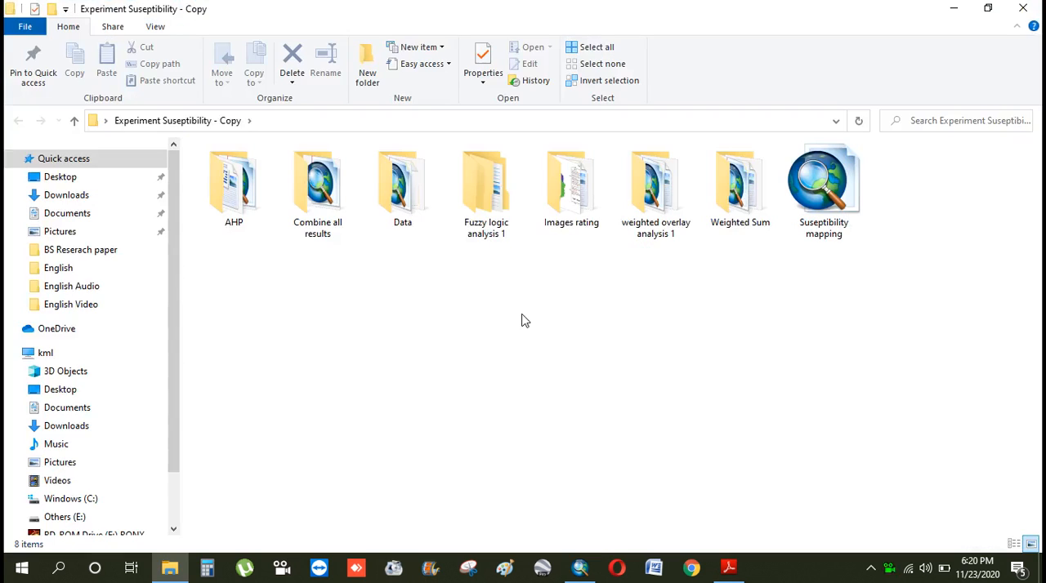
pyautogui.doubleClick(572, 196)
pyautogui.doubleClick(239, 325)
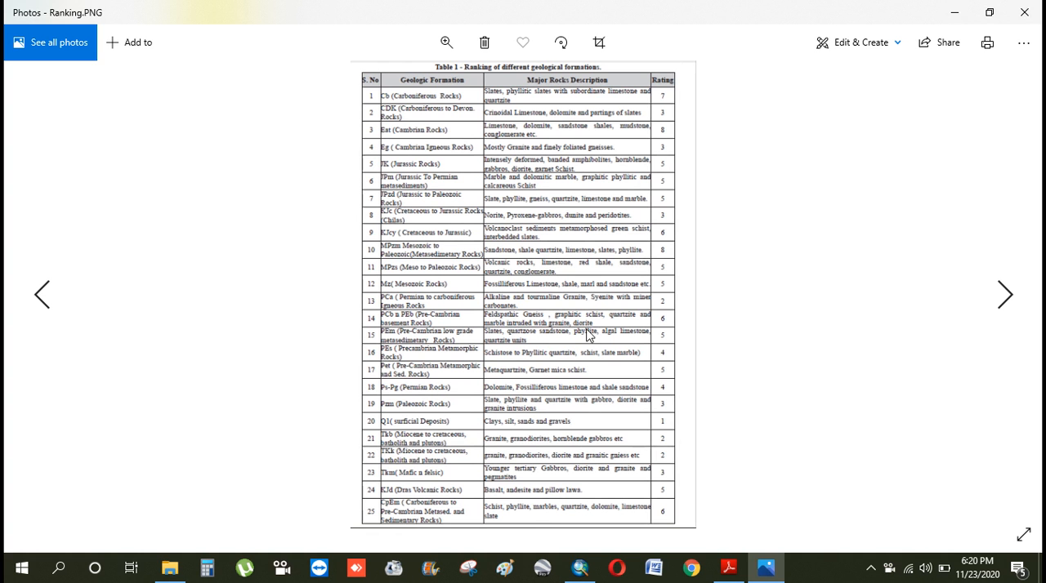
# Examine the ratings of the geological formations in the ranking table, close the image and its folder, and return to ArcMap
pyautogui.doubleClick(525, 166)
pyautogui.doubleClick(525, 166)
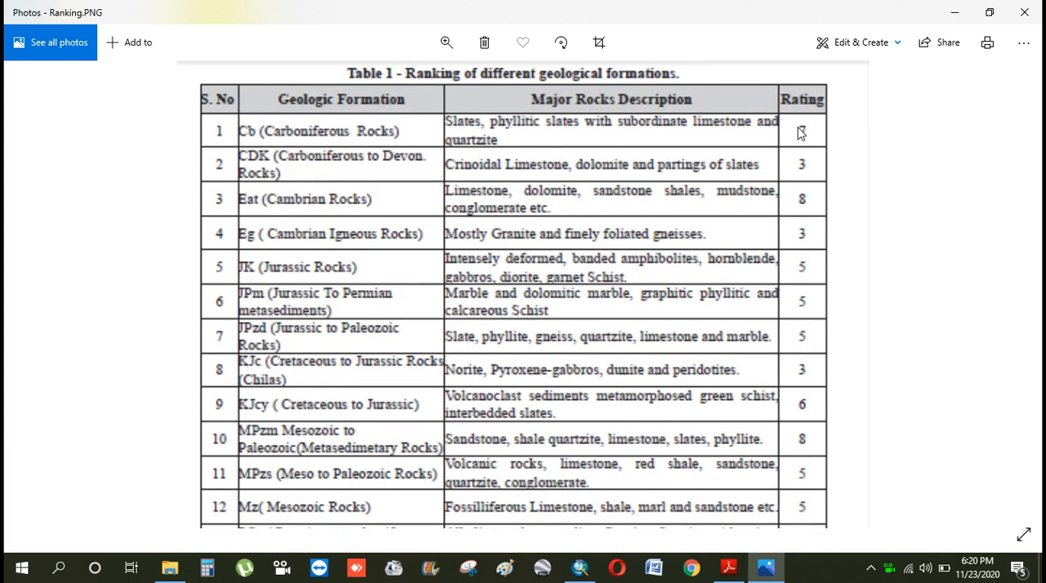
pyautogui.moveTo(634, 307); pyautogui.dragTo(632, 225)
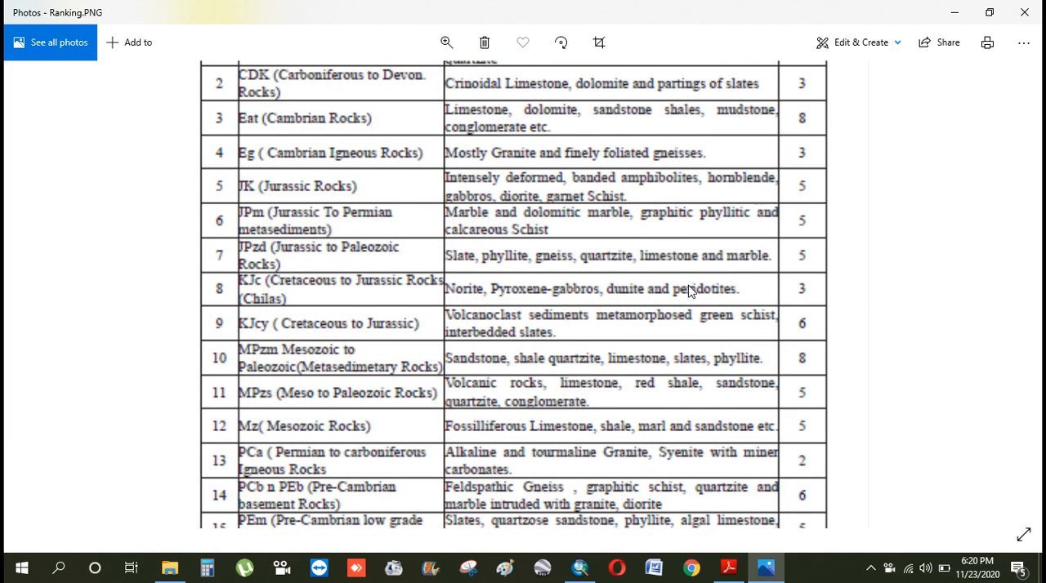
pyautogui.moveTo(687, 285); pyautogui.dragTo(679, 230)
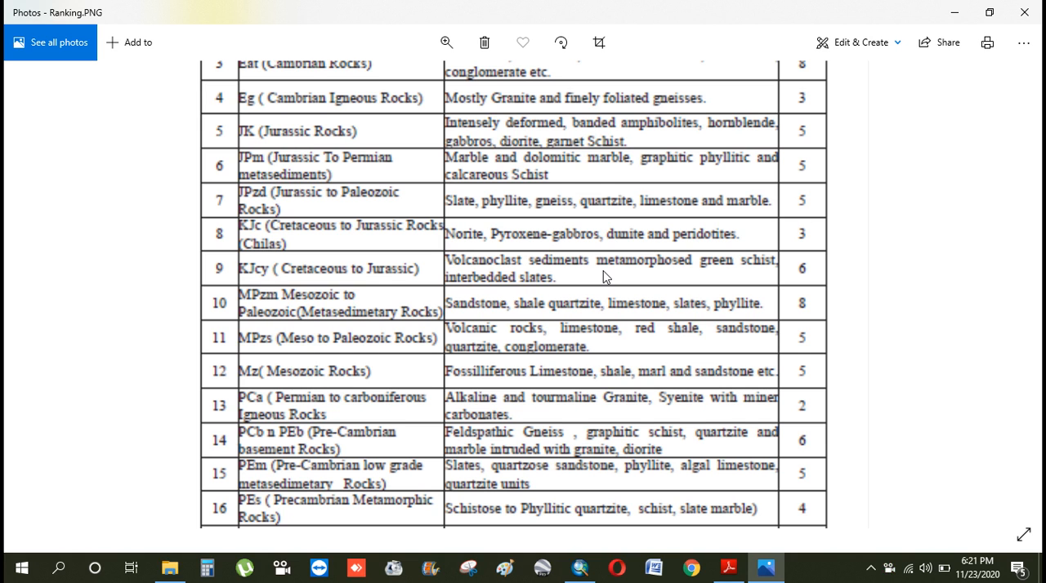
pyautogui.scroll(-3, 623, 359)
pyautogui.scroll(-3, 556, 362)
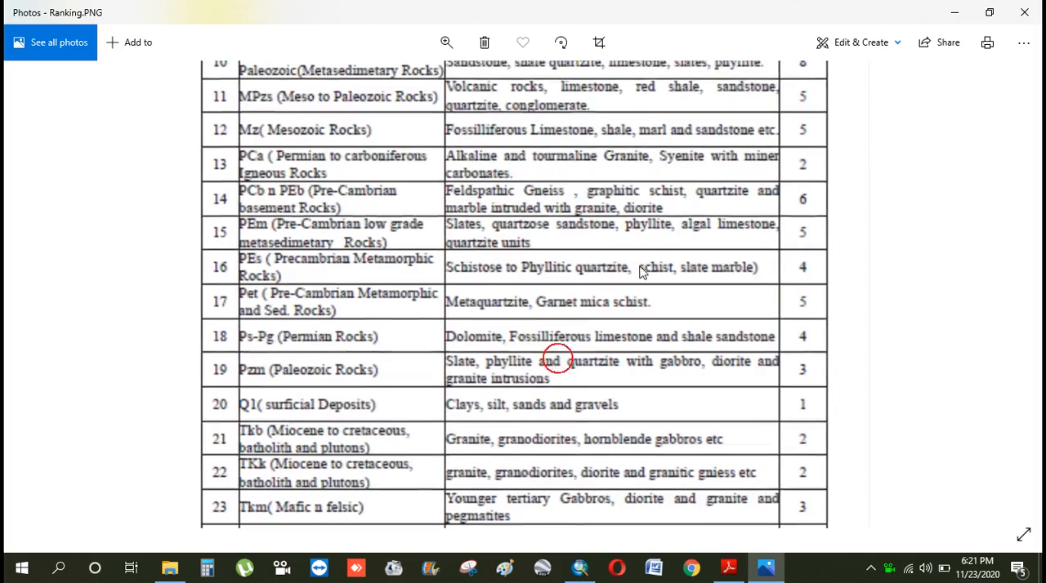
pyautogui.scroll(3, 821, 204)
pyautogui.scroll(5, 821, 294)
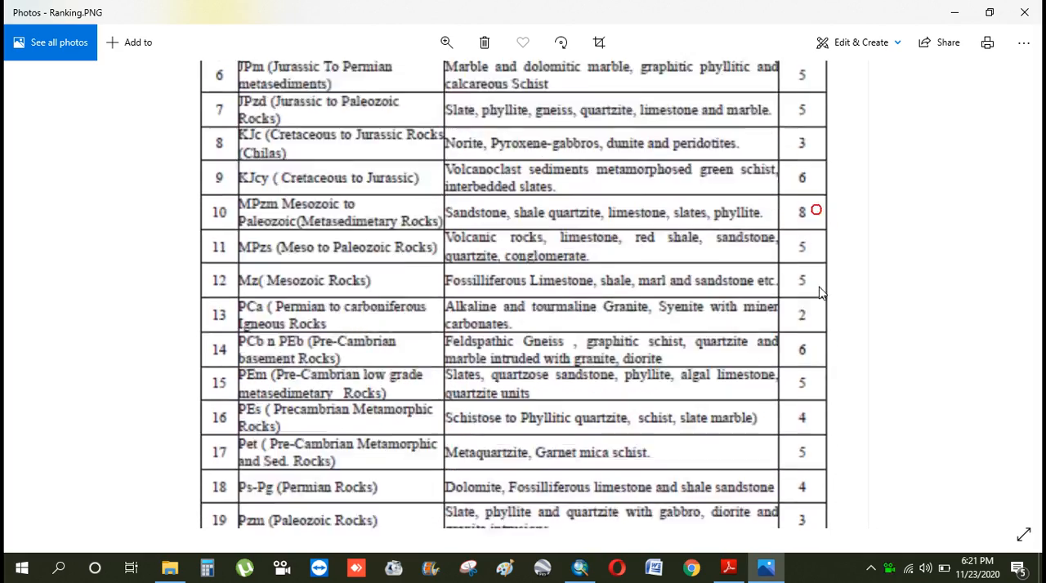
pyautogui.click(1024, 12)
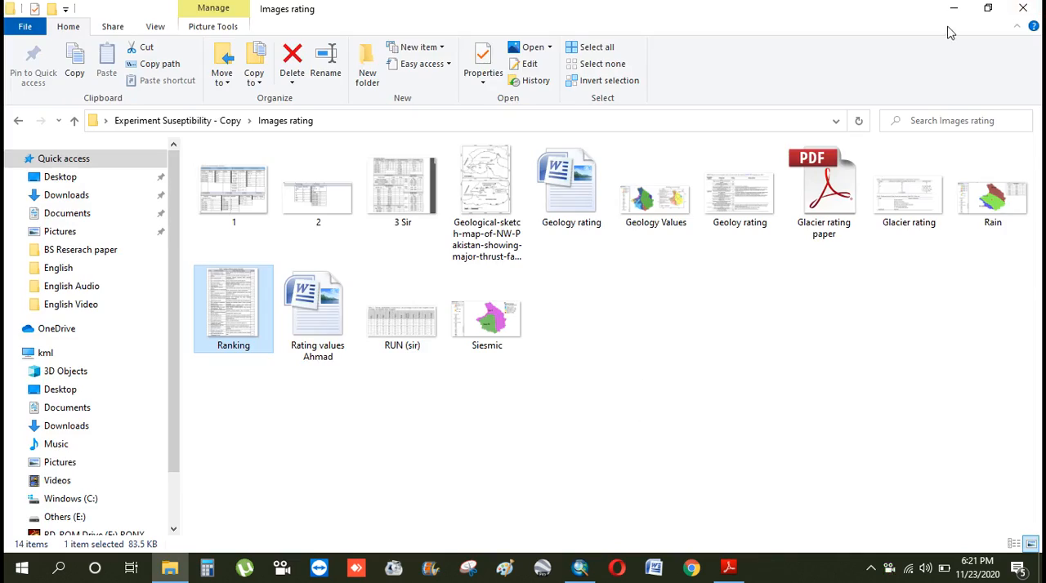
pyautogui.click(1023, 8)
pyautogui.click(582, 572)
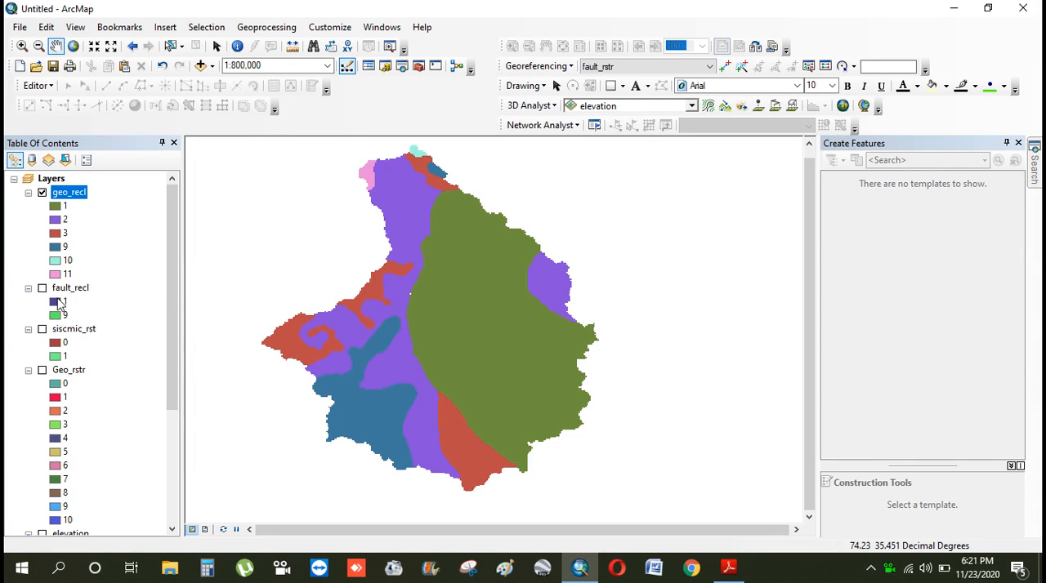
# Switch to the desktop and open the seismic zone map by pdma image from the Siesmic folder in Experiment Suseptibility - Copy's Data folder
pyautogui.click(1034, 175)
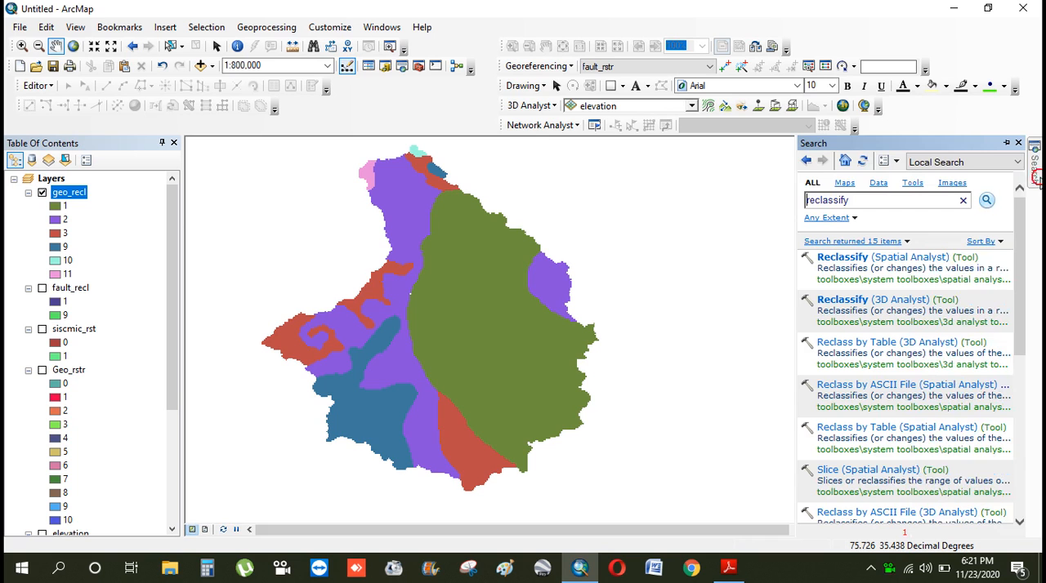
pyautogui.click(953, 8)
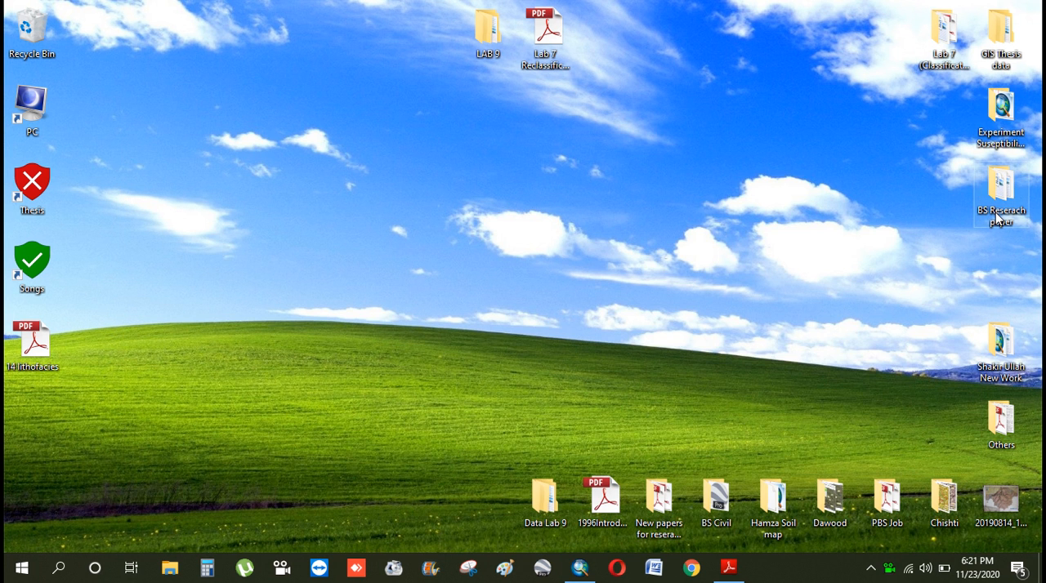
pyautogui.doubleClick(1004, 130)
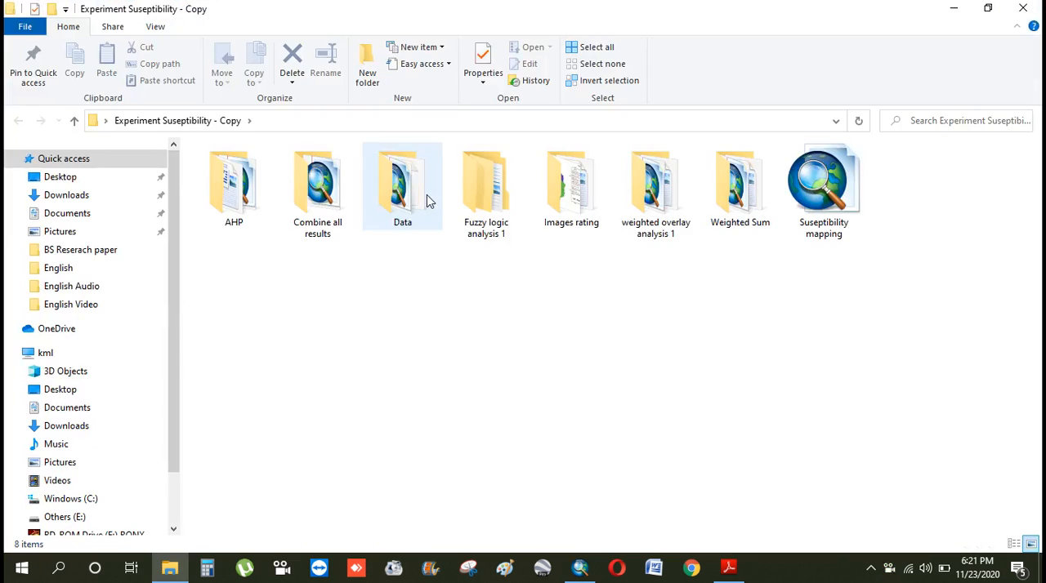
pyautogui.doubleClick(423, 200)
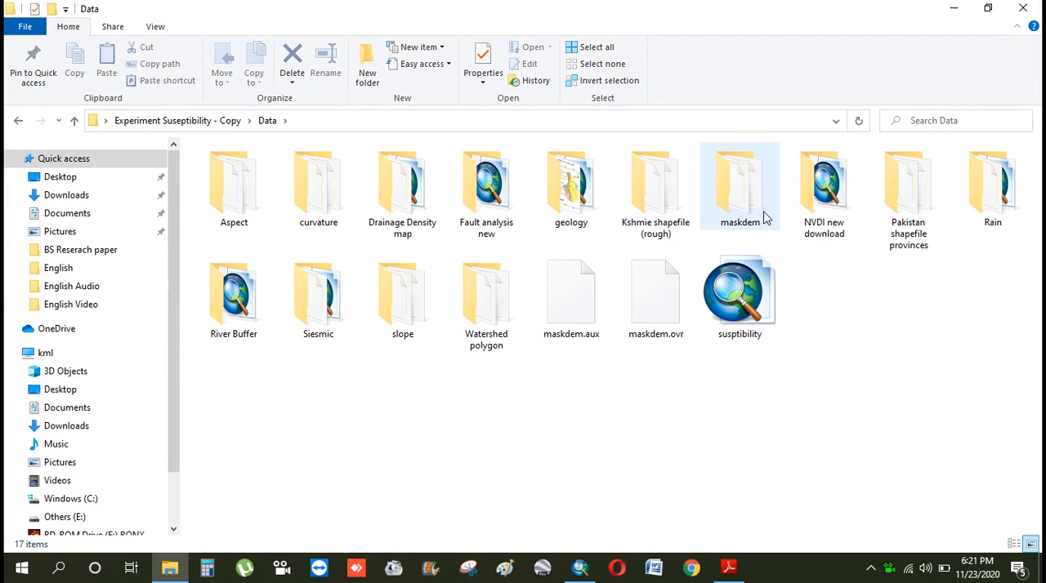
pyautogui.doubleClick(324, 292)
pyautogui.doubleClick(574, 215)
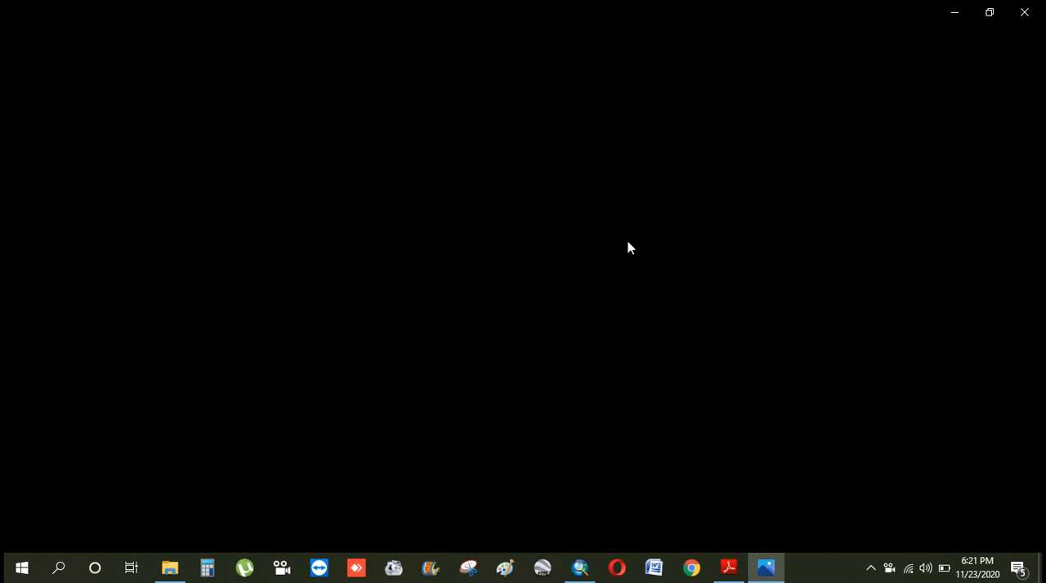
# Examine the seismic zones of northern Pakistan on the map, close the image and its folder, and return to ArcMap
pyautogui.scroll(3, 677, 260)
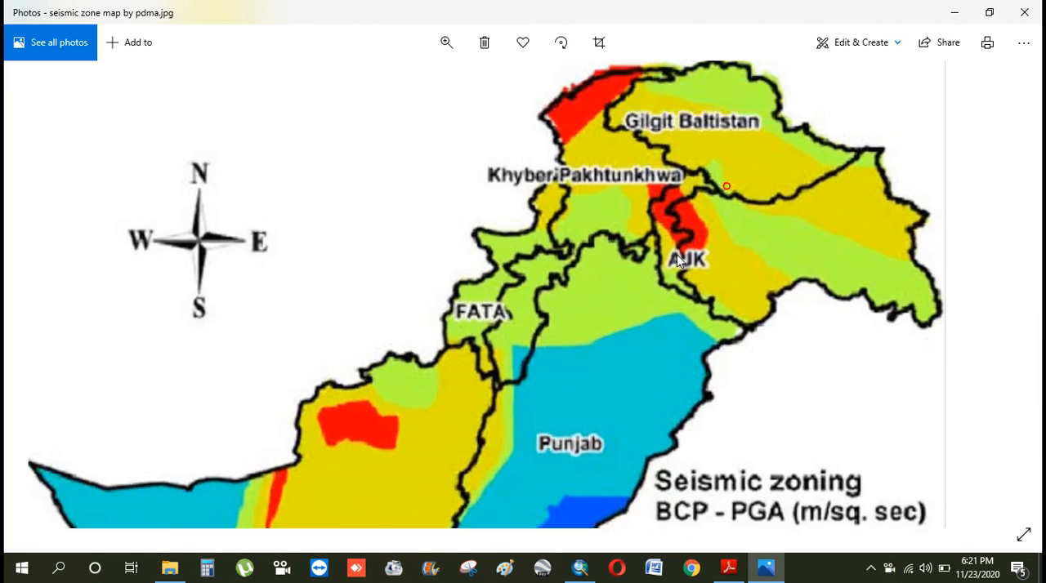
pyautogui.moveTo(726, 187); pyautogui.dragTo(738, 228)
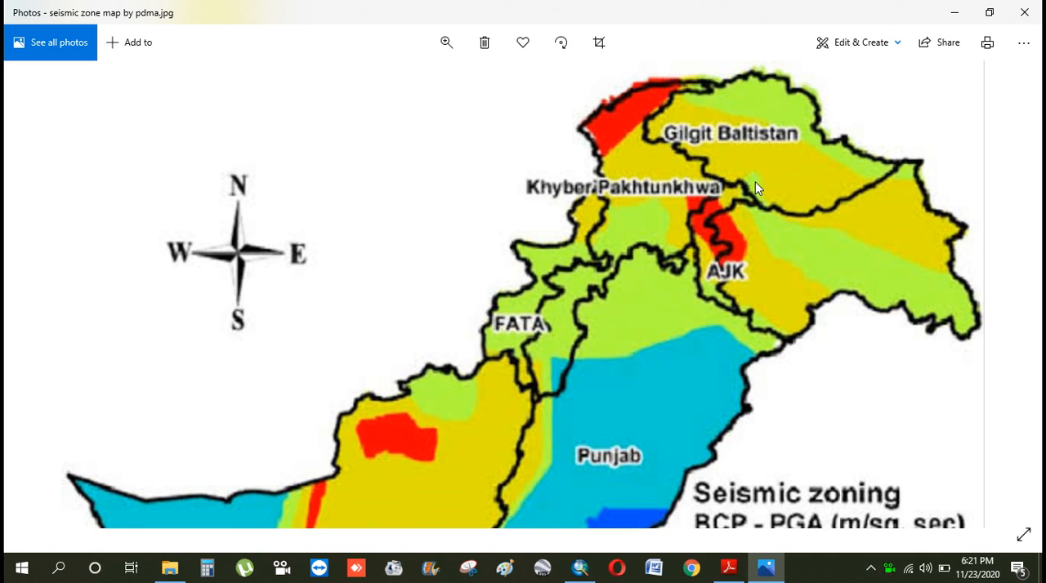
pyautogui.click(1025, 13)
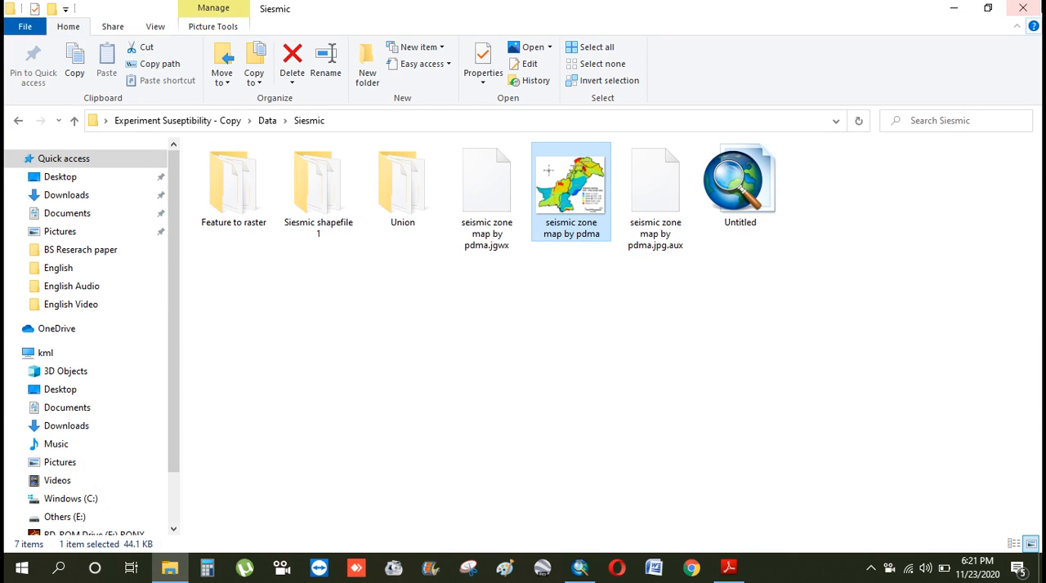
pyautogui.click(1022, 8)
pyautogui.click(580, 567)
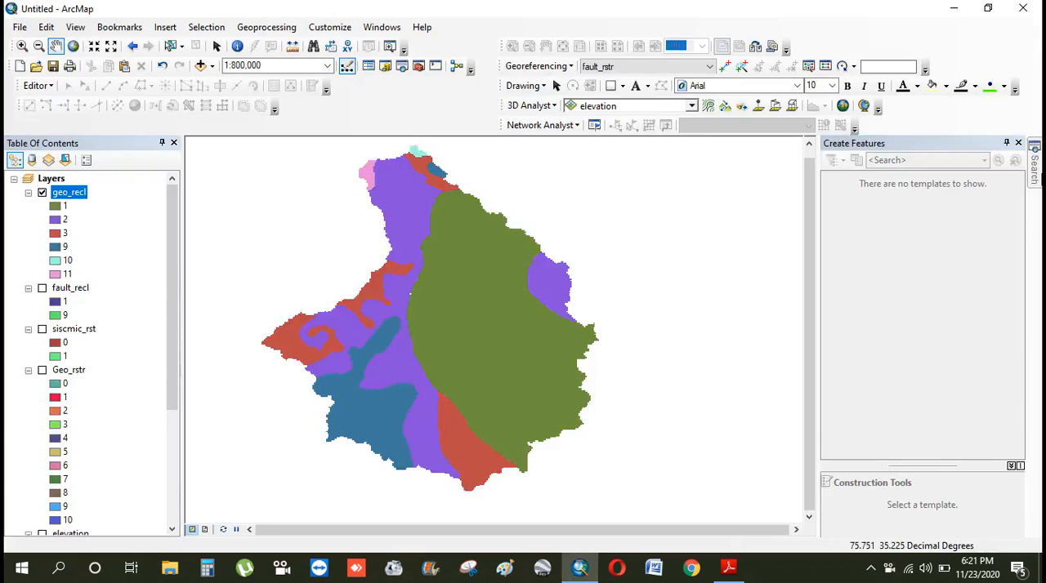
# Turn off the geo_recl layer and open the Spatial Analyst Reclassify tool with siscmic_rst as the input raster
pyautogui.click(42, 192)
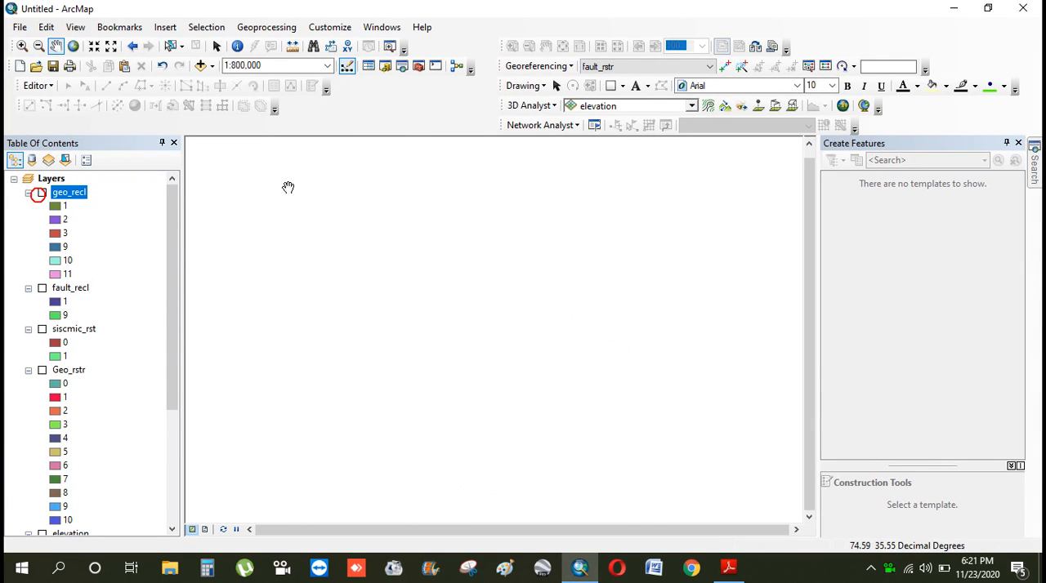
pyautogui.click(1034, 164)
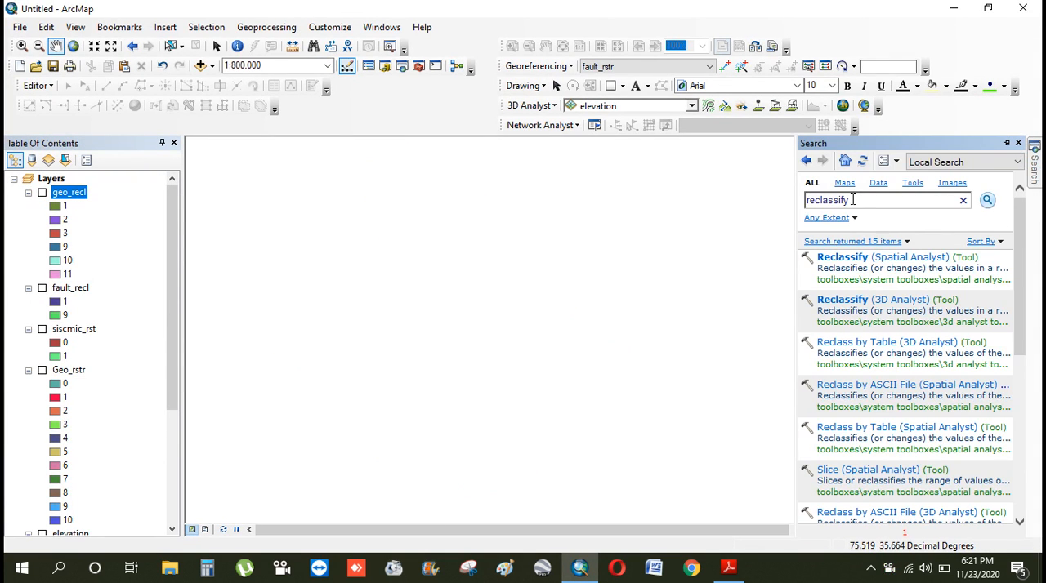
pyautogui.click(872, 260)
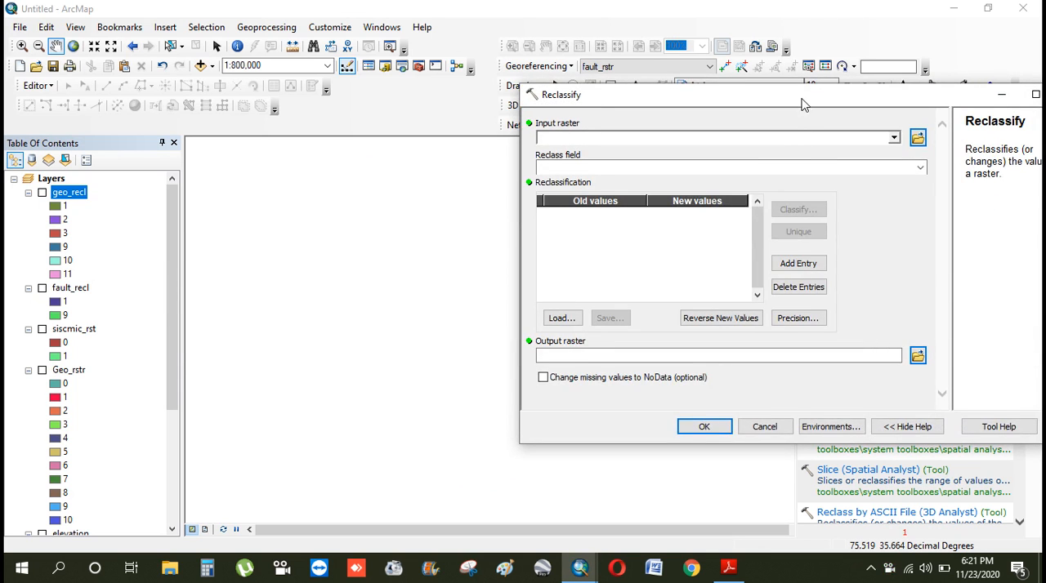
pyautogui.moveTo(804, 95); pyautogui.dragTo(609, 94)
pyautogui.click(698, 134)
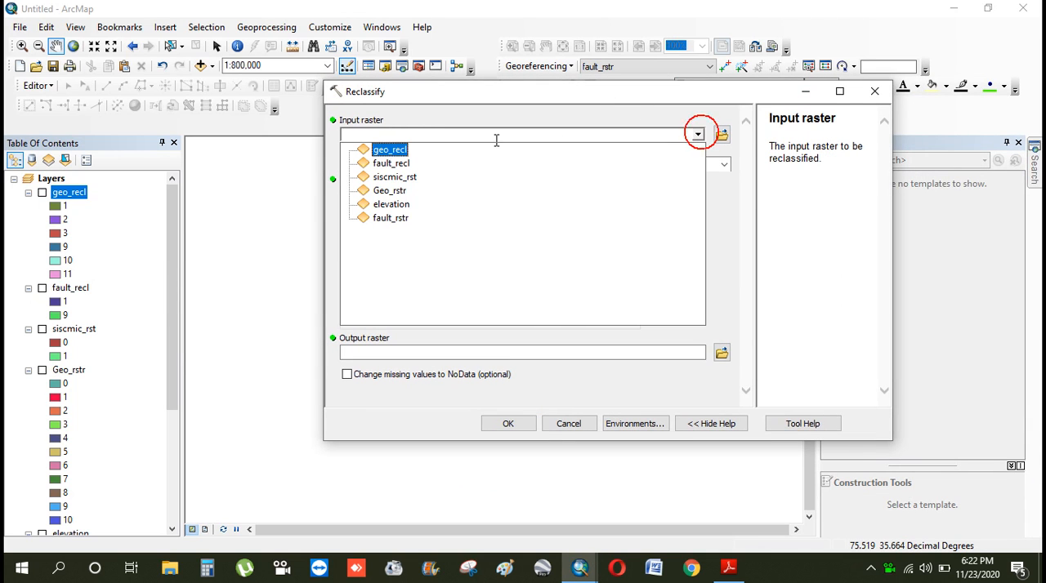
pyautogui.click(399, 178)
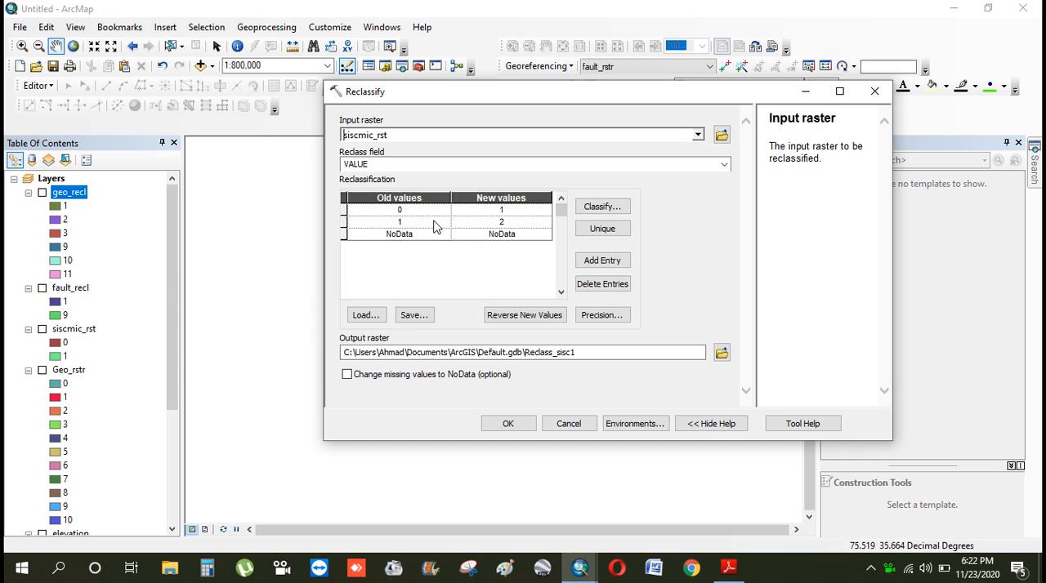
# Minimize the Reclassify window and turn on the siscmic_rst layer to view its zones
pyautogui.click(804, 85)
pyautogui.moveTo(174, 259); pyautogui.dragTo(170, 312)
pyautogui.click(163, 280)
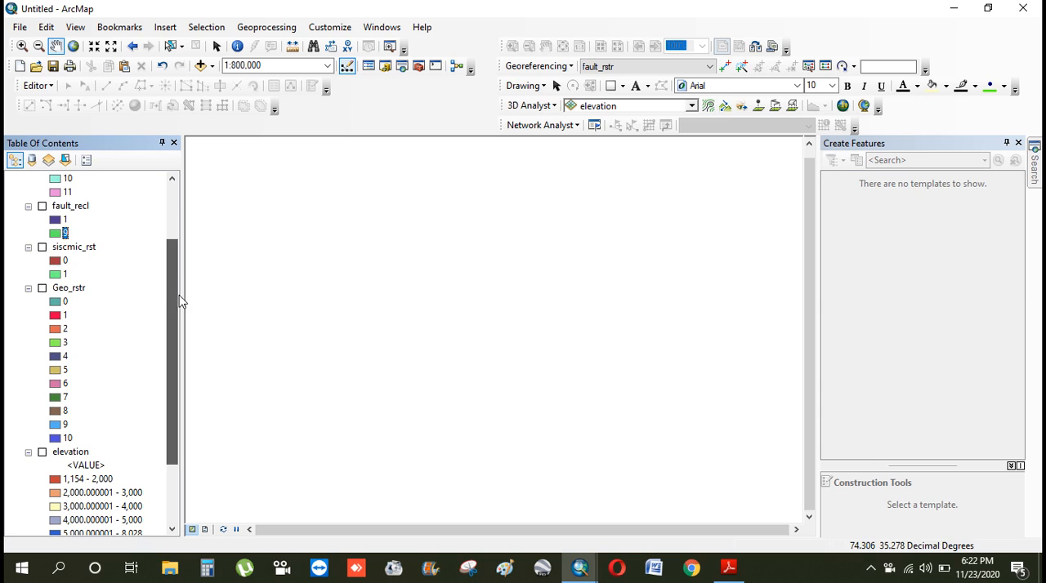
pyautogui.click(42, 247)
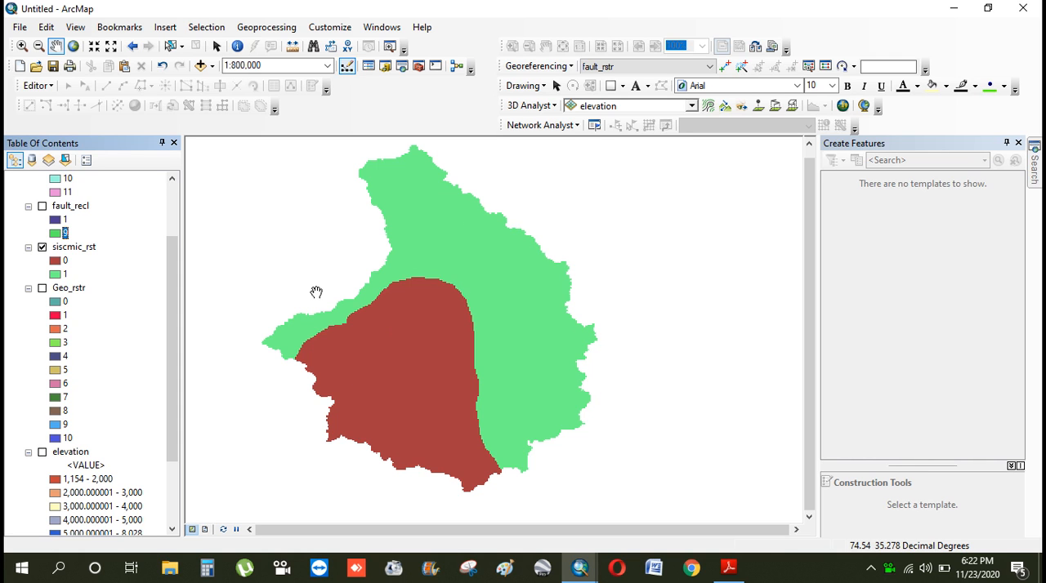
pyautogui.moveTo(581, 568)
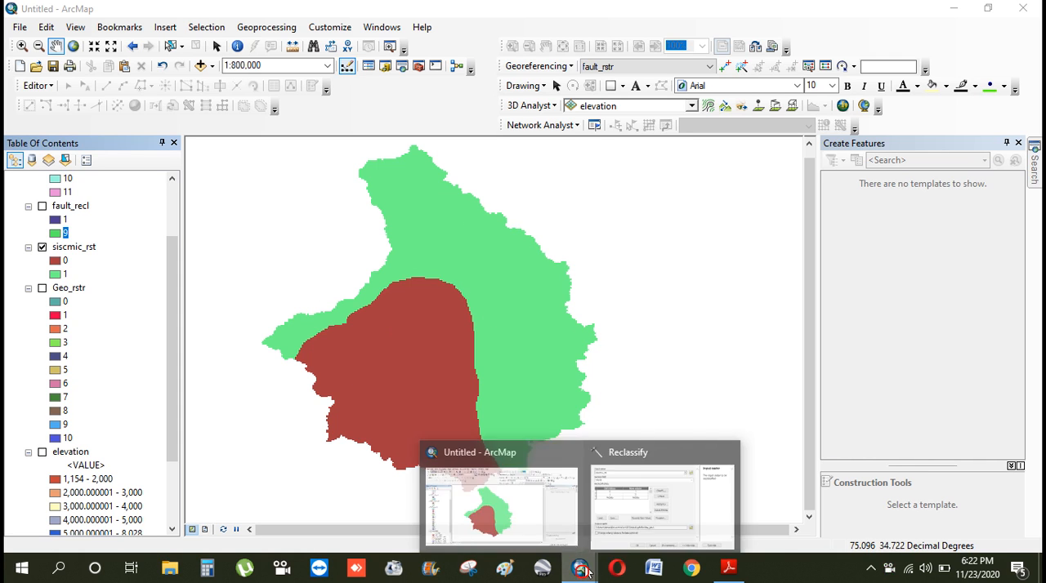
# Return to the Reclassify window and set the new values to 5 for old value 0 and 7 for old value 1
pyautogui.click(656, 507)
pyautogui.moveTo(507, 115); pyautogui.dragTo(544, 51)
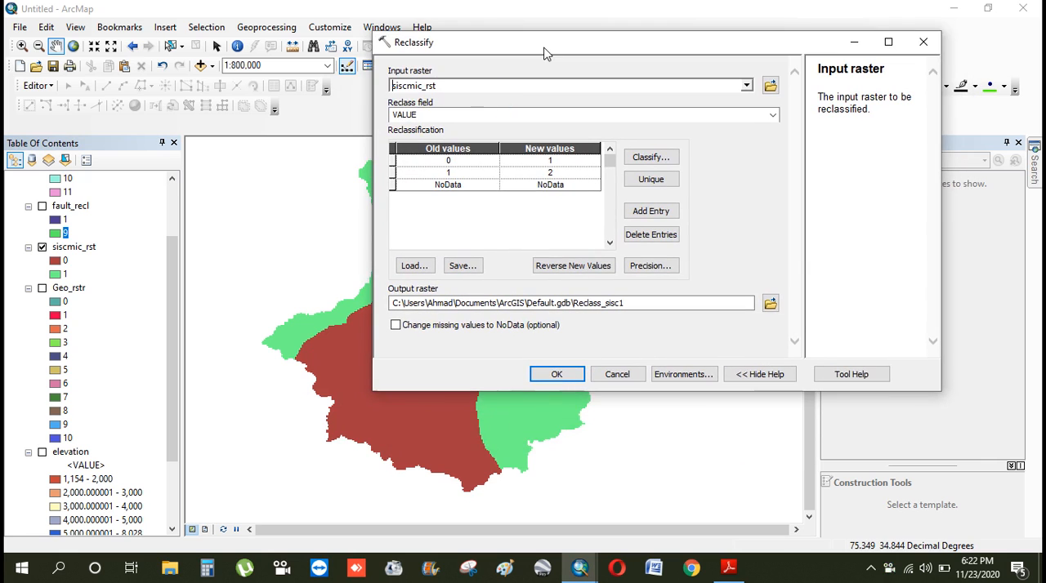
pyautogui.click(553, 162)
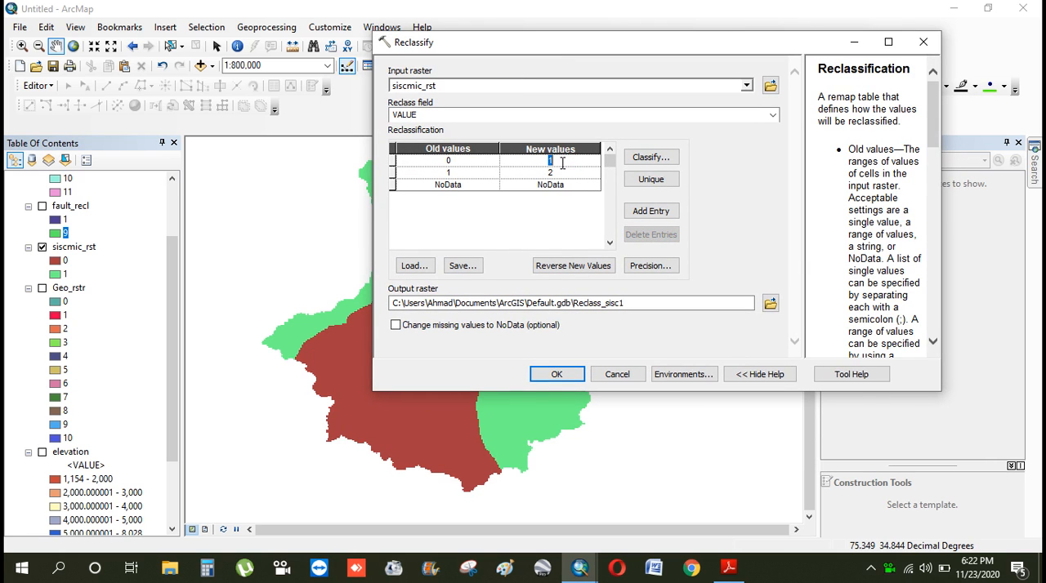
pyautogui.write('5')
pyautogui.click(530, 172)
pyautogui.write('9')
pyautogui.doubleClick(562, 174)
pyautogui.write('7')
pyautogui.click(538, 226)
# Browse for the output raster location, create a folder named sesmic inside the reclassify folder and open it
pyautogui.click(771, 303)
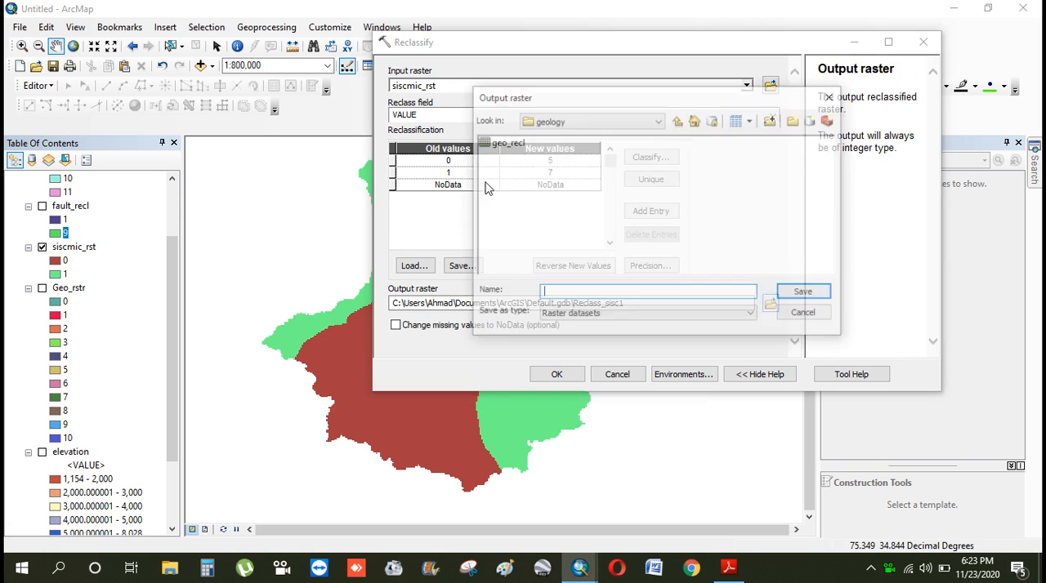
pyautogui.click(678, 121)
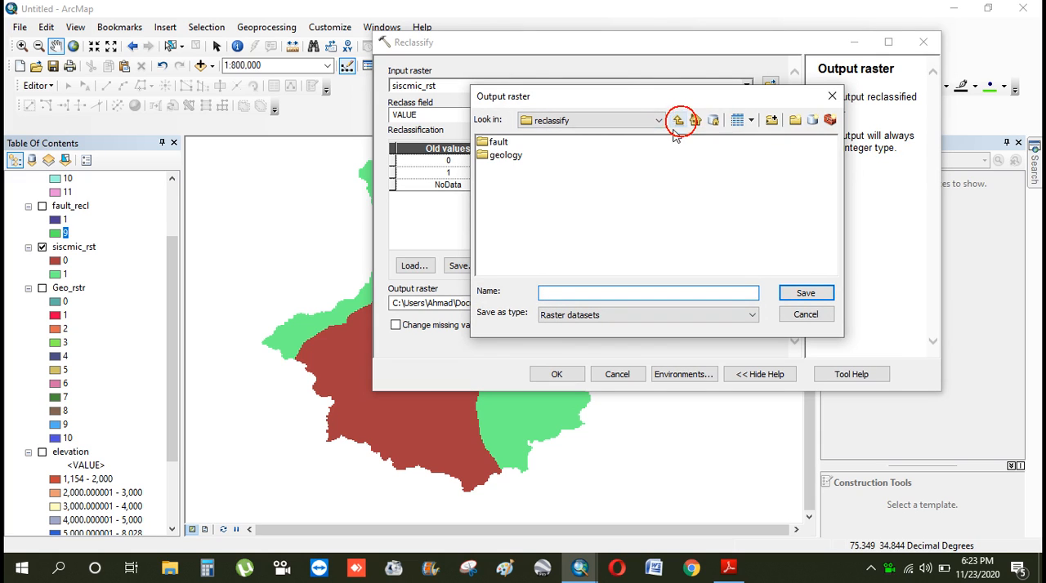
pyautogui.click(794, 120)
pyautogui.write('se')
pyautogui.press('Return')
pyautogui.write('smic')
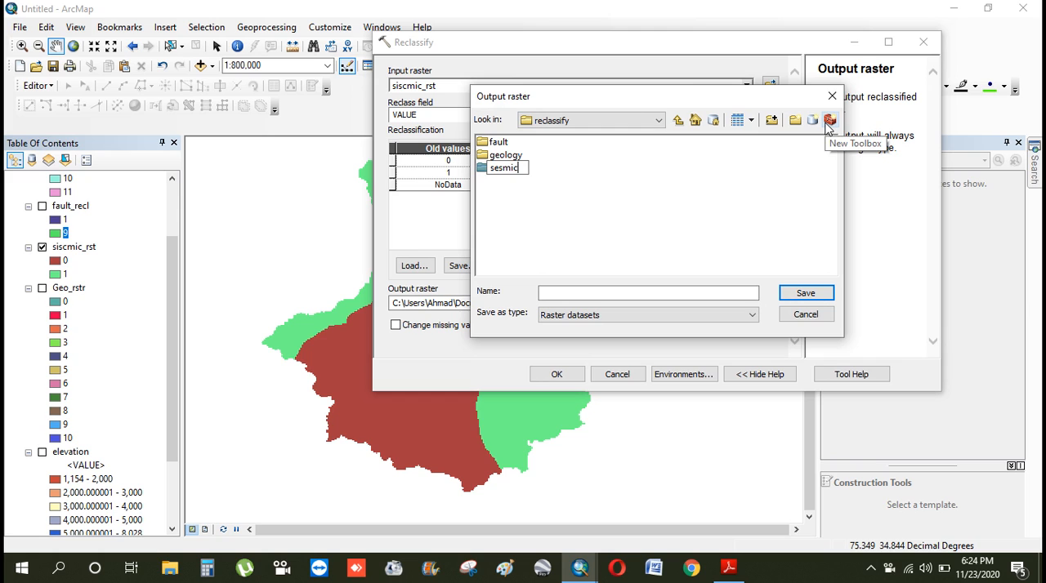
pyautogui.click(685, 205)
pyautogui.doubleClick(507, 168)
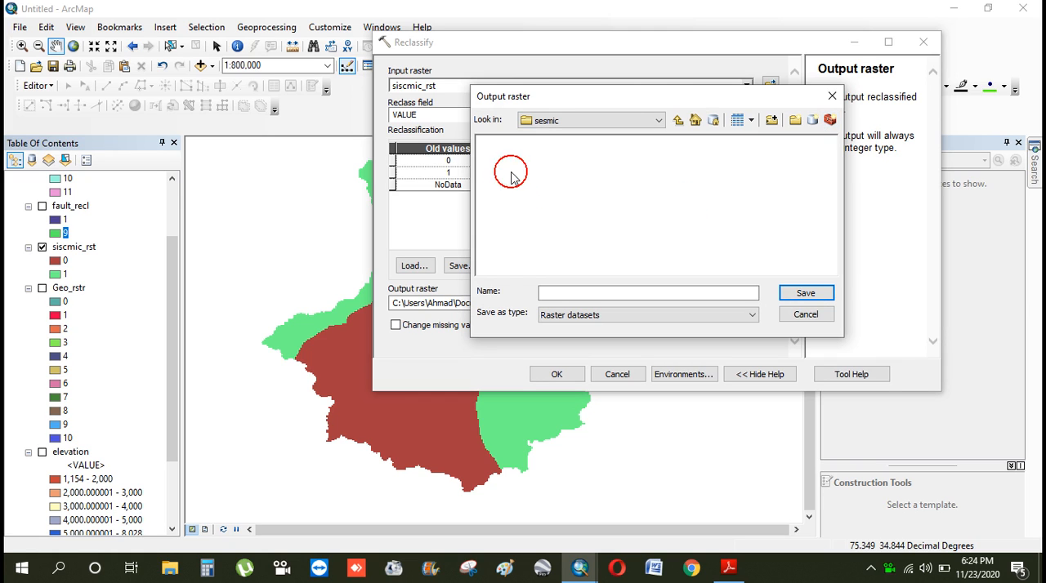
# Name the output raster sismic_rct, save the location and run the reclassification
pyautogui.click(579, 291)
pyautogui.write('sismic_rct')
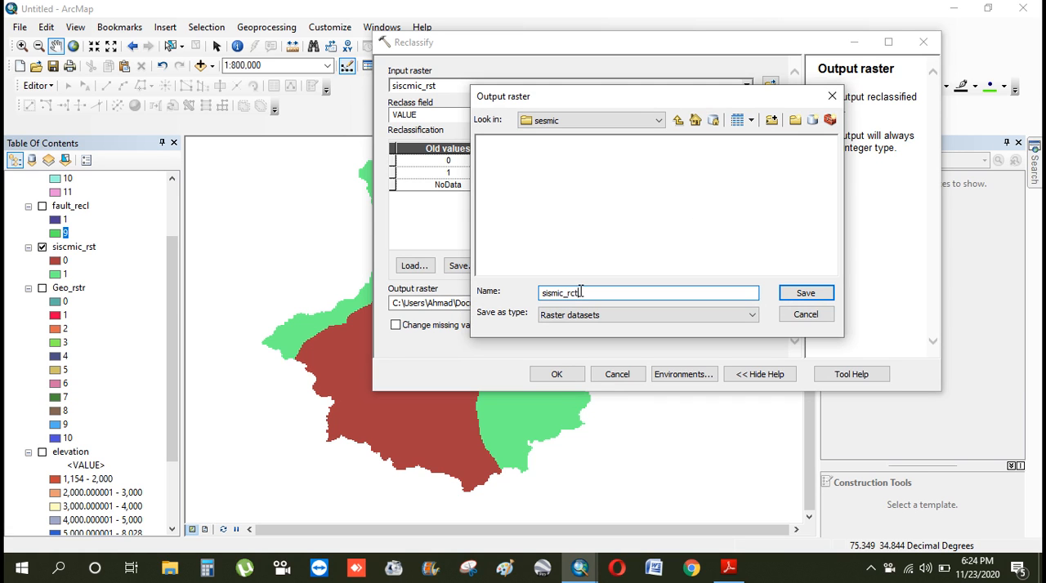
pyautogui.click(823, 296)
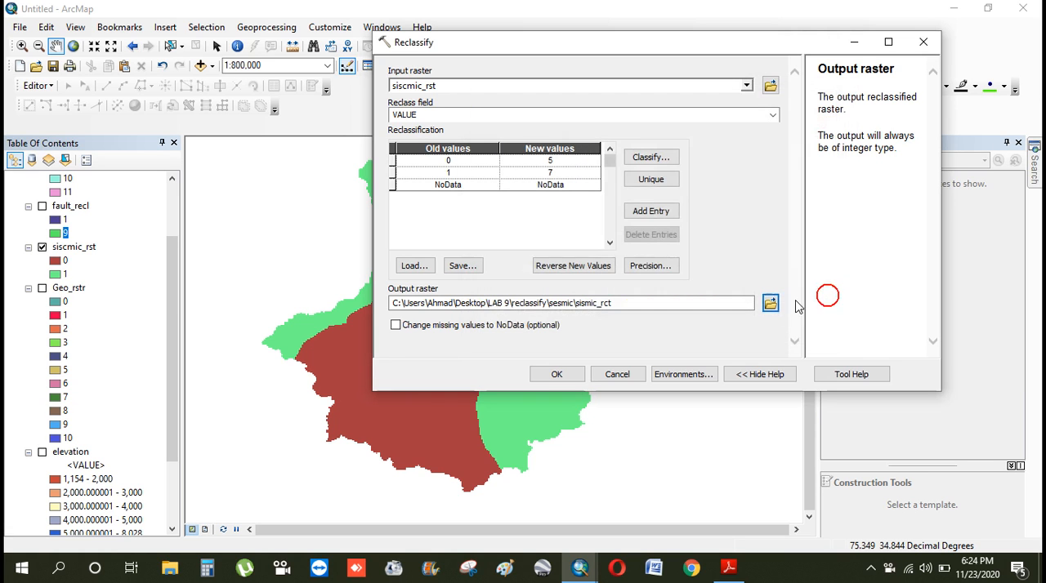
pyautogui.click(562, 375)
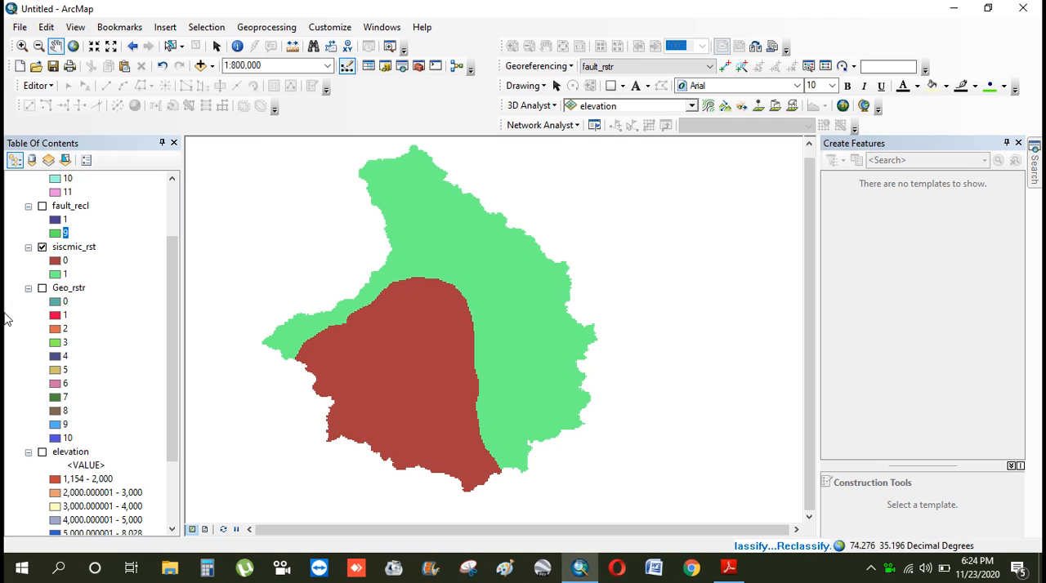
# Turn off the siscmic_rst and sismic_rct layers and turn on the elevation layer
pyautogui.scroll(2, 40, 249)
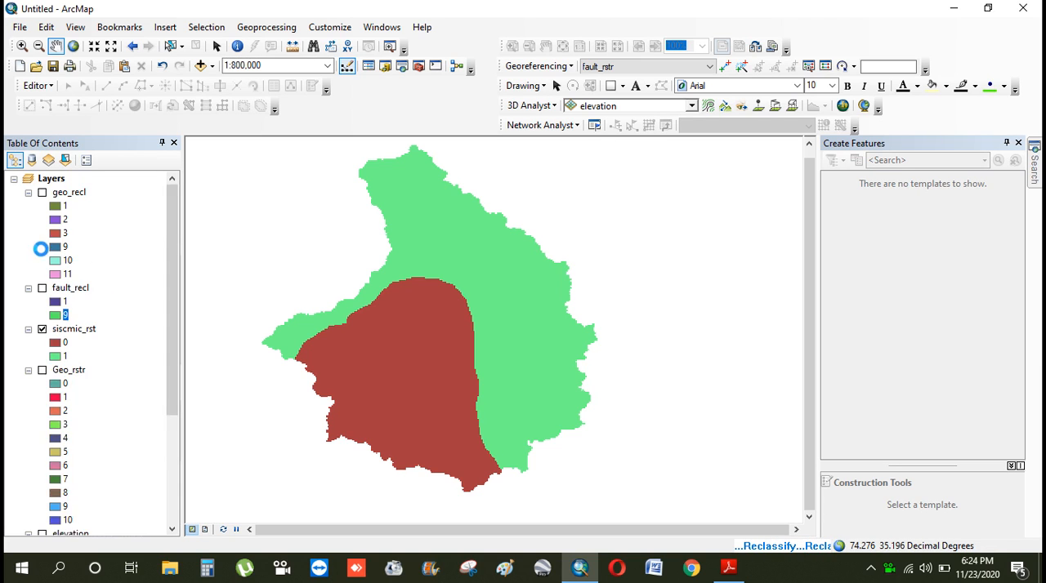
pyautogui.scroll(-1, 97, 270)
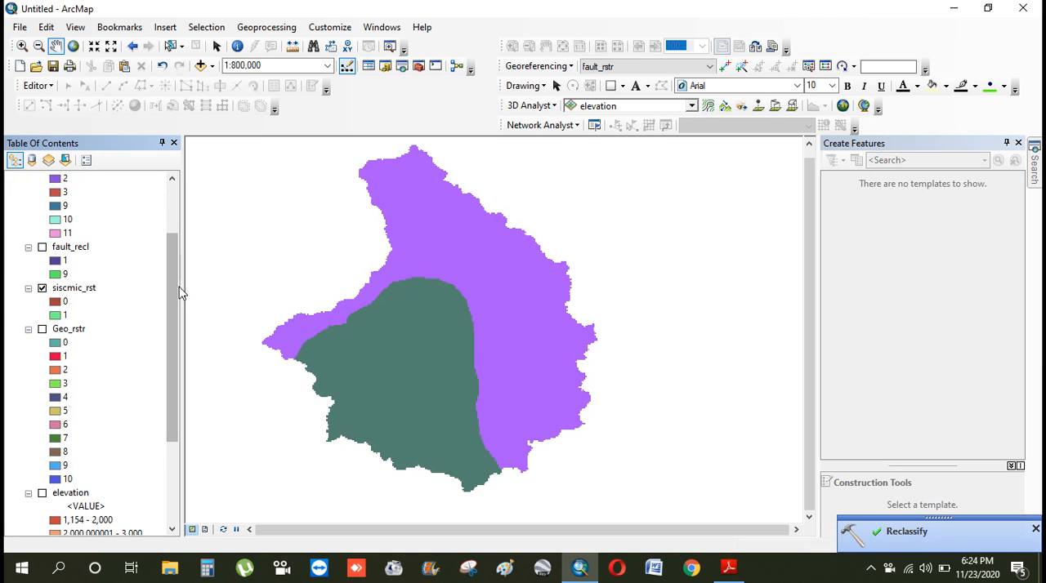
pyautogui.scroll(2, 170, 276)
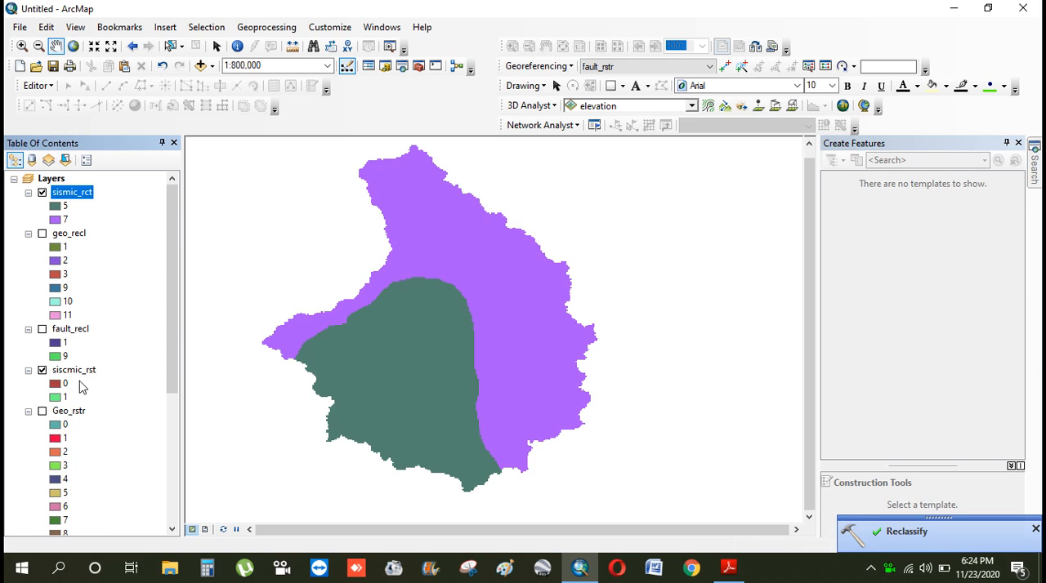
pyautogui.click(42, 370)
pyautogui.click(41, 192)
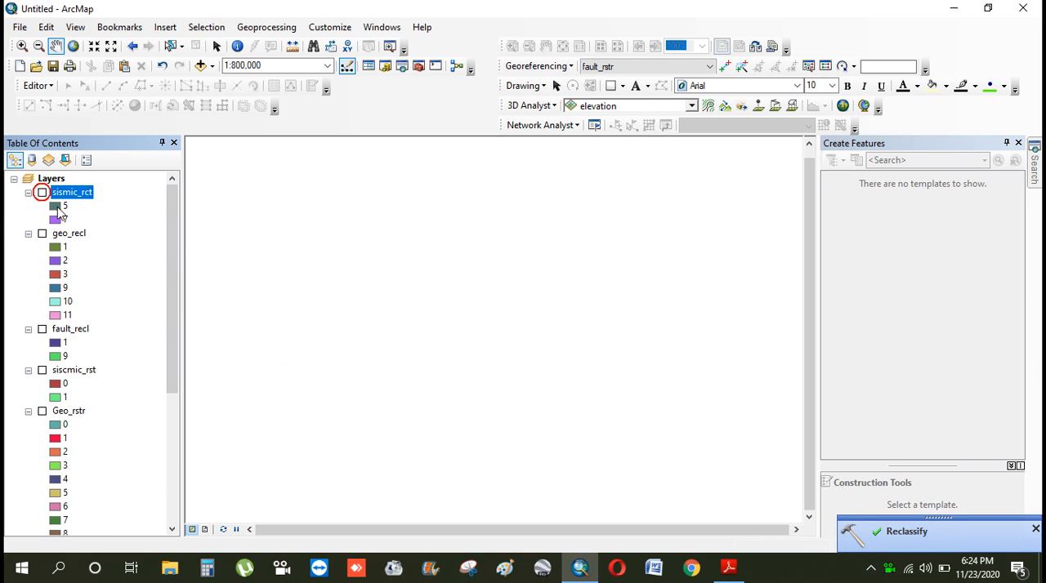
pyautogui.moveTo(173, 222); pyautogui.dragTo(176, 228)
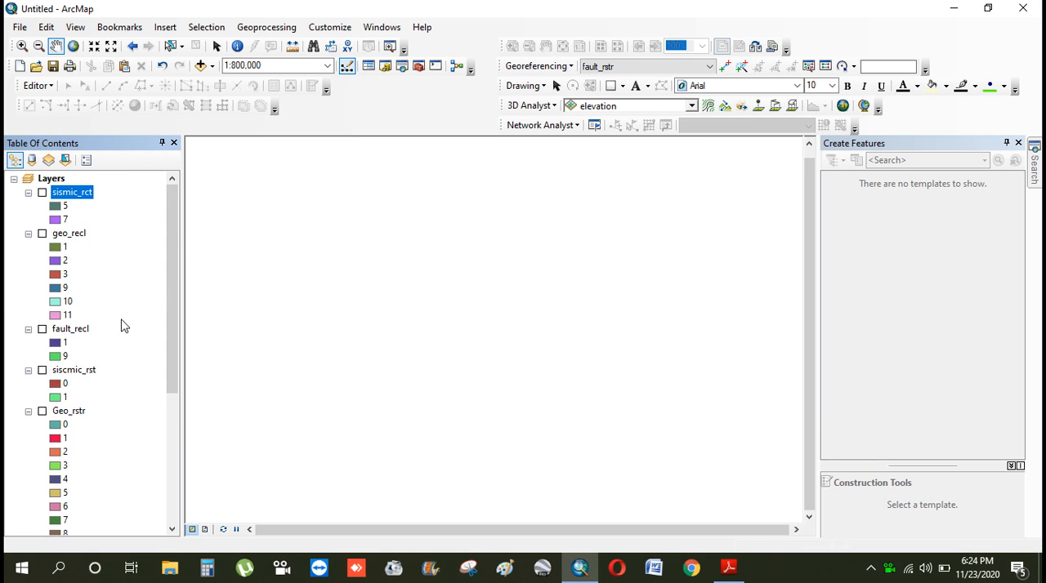
pyautogui.moveTo(177, 270); pyautogui.dragTo(178, 404)
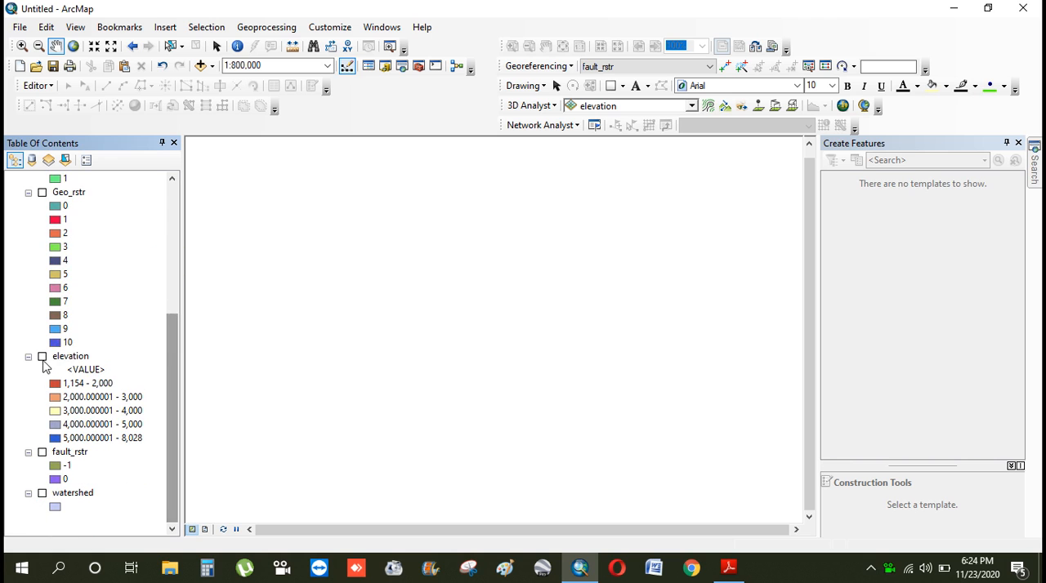
pyautogui.click(41, 357)
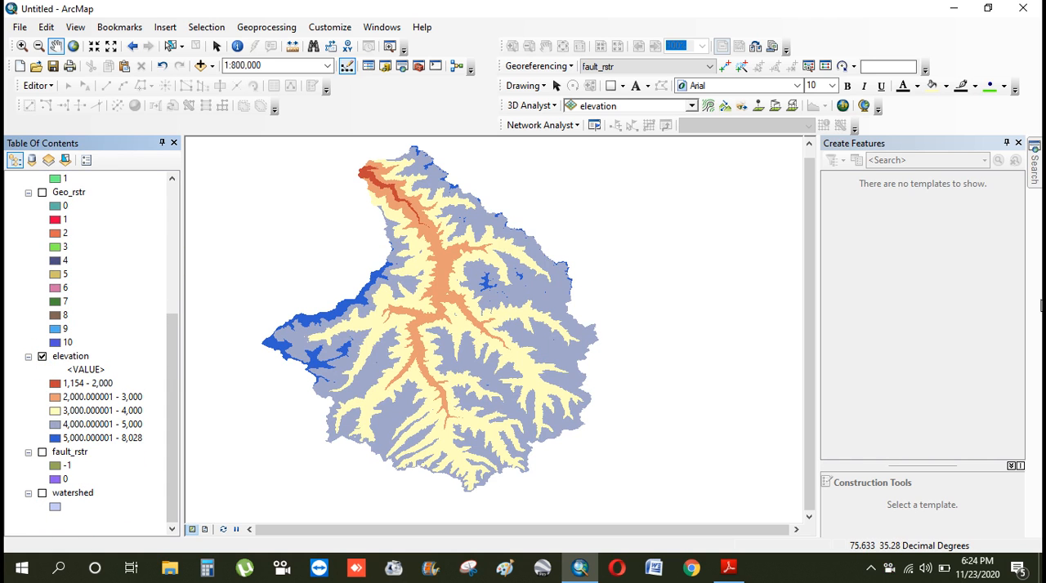
# Open the Reclassify tool with elevation as the input raster and review its reclassification table
pyautogui.click(1034, 175)
pyautogui.click(876, 257)
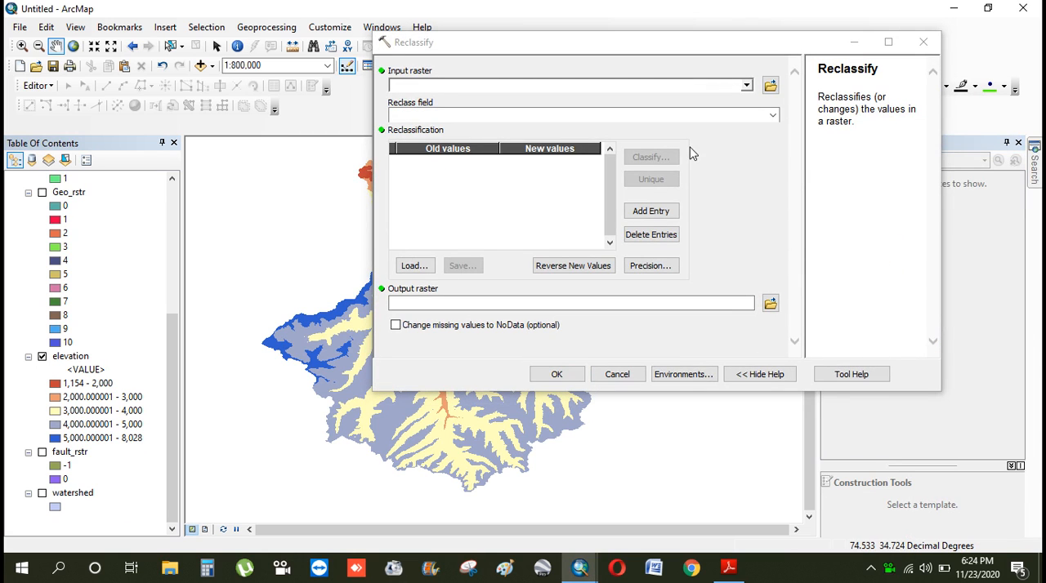
pyautogui.click(745, 85)
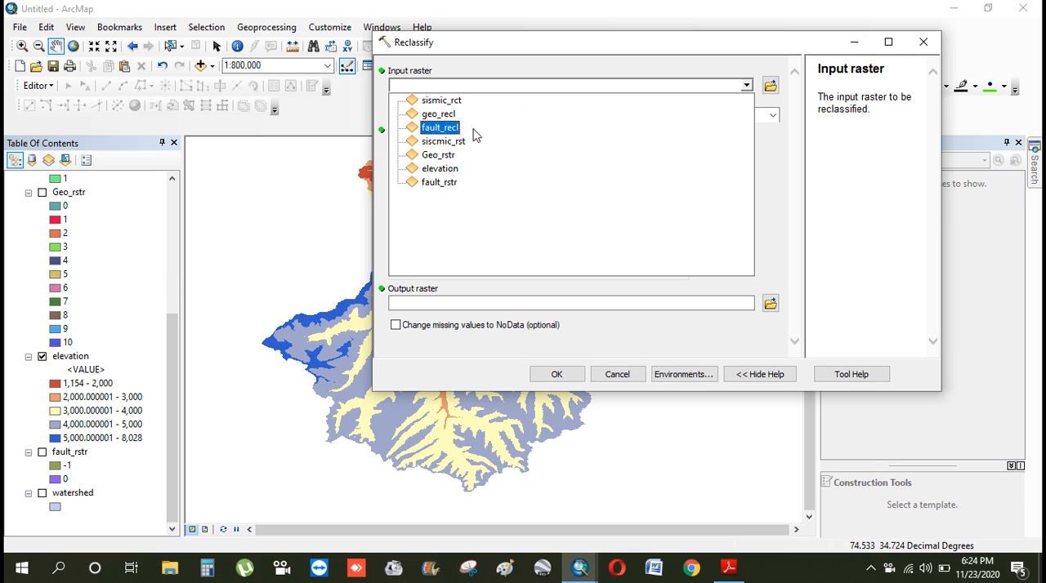
pyautogui.click(446, 168)
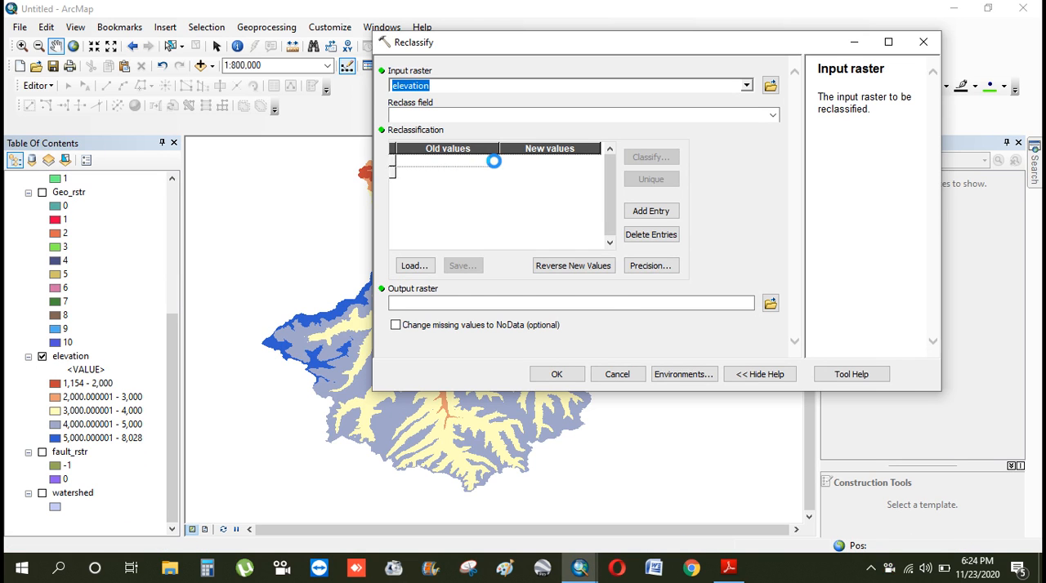
pyautogui.moveTo(610, 160); pyautogui.dragTo(615, 246)
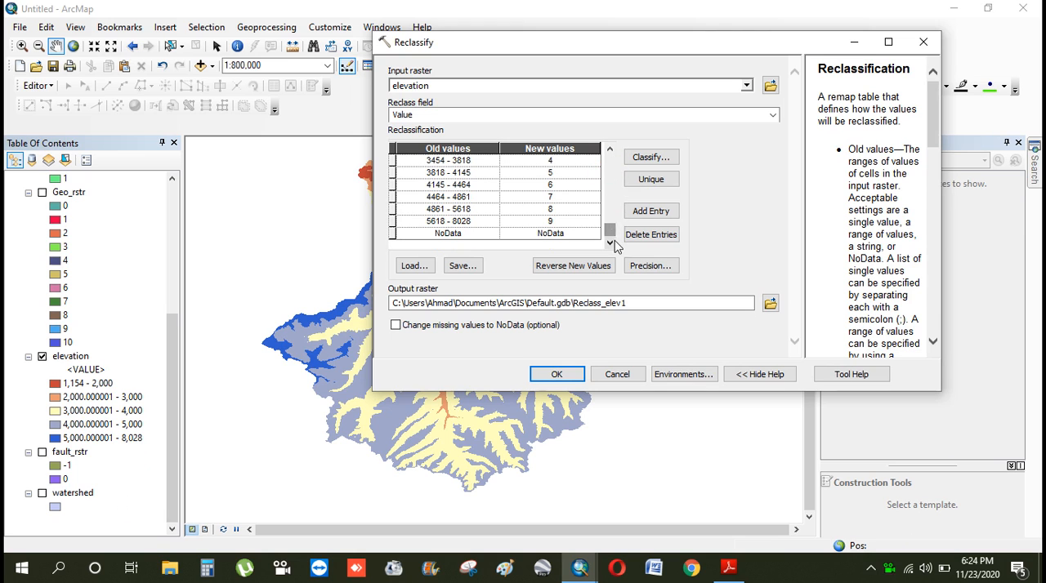
# Classify the elevation values into 7 classes and set the first break value to 2000
pyautogui.click(650, 158)
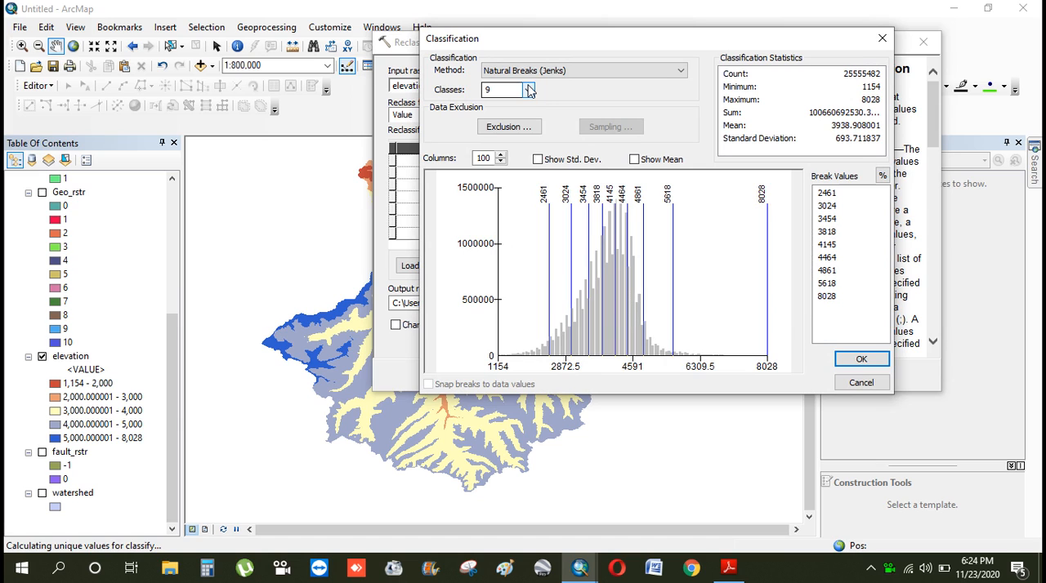
pyautogui.click(528, 90)
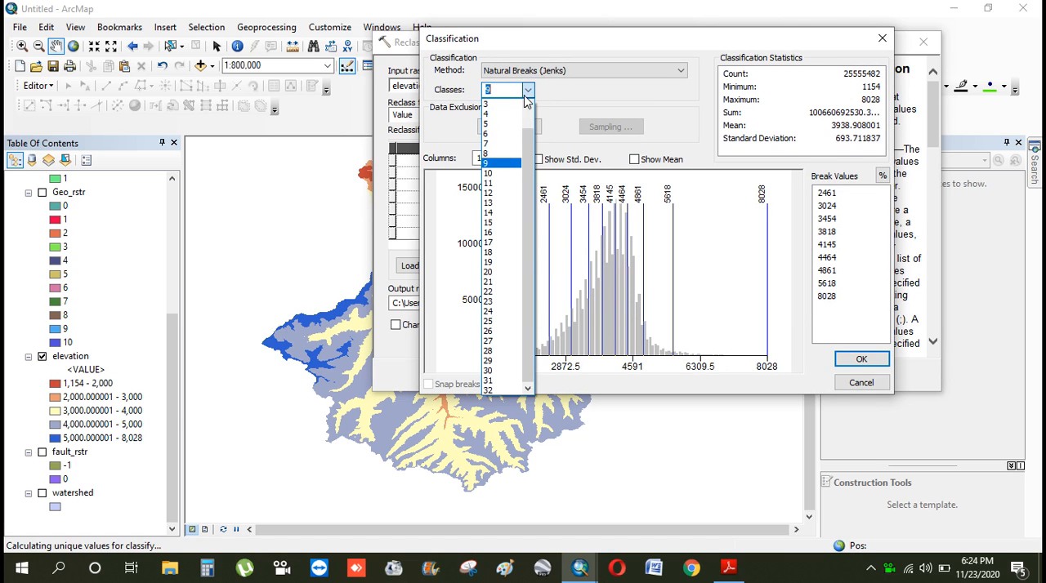
pyautogui.click(515, 144)
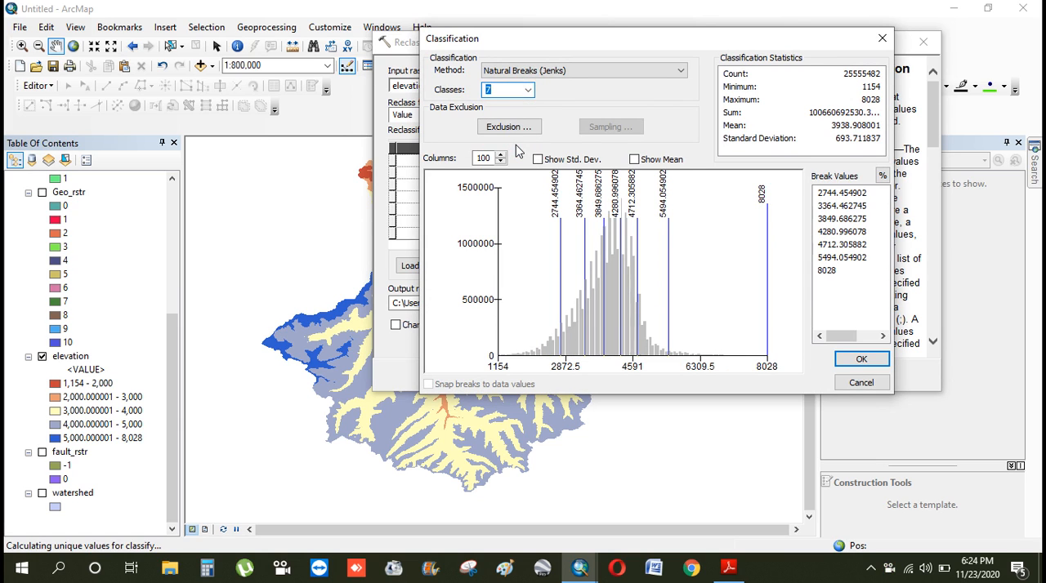
pyautogui.click(846, 196)
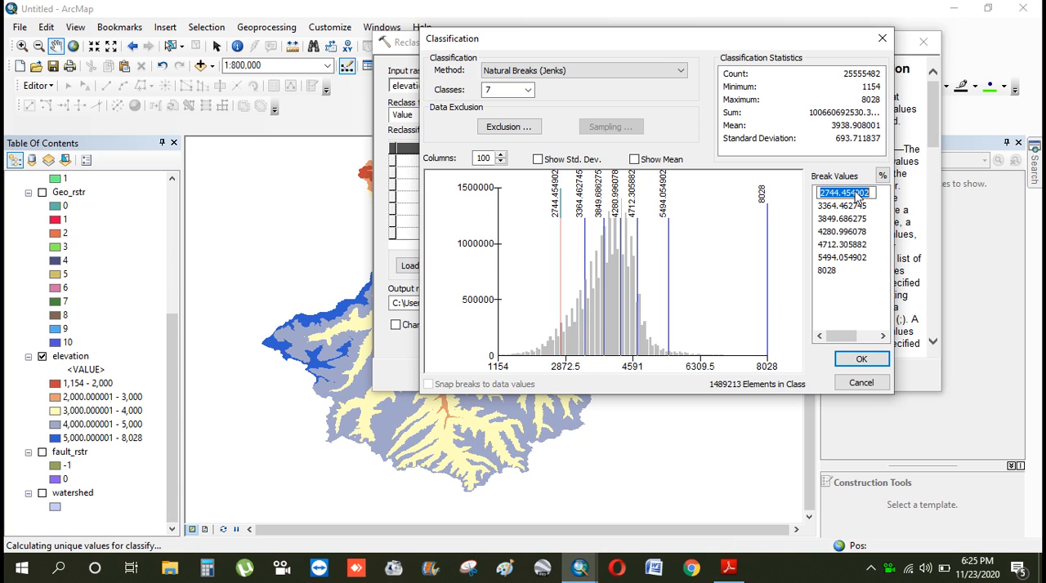
pyautogui.write('2000')
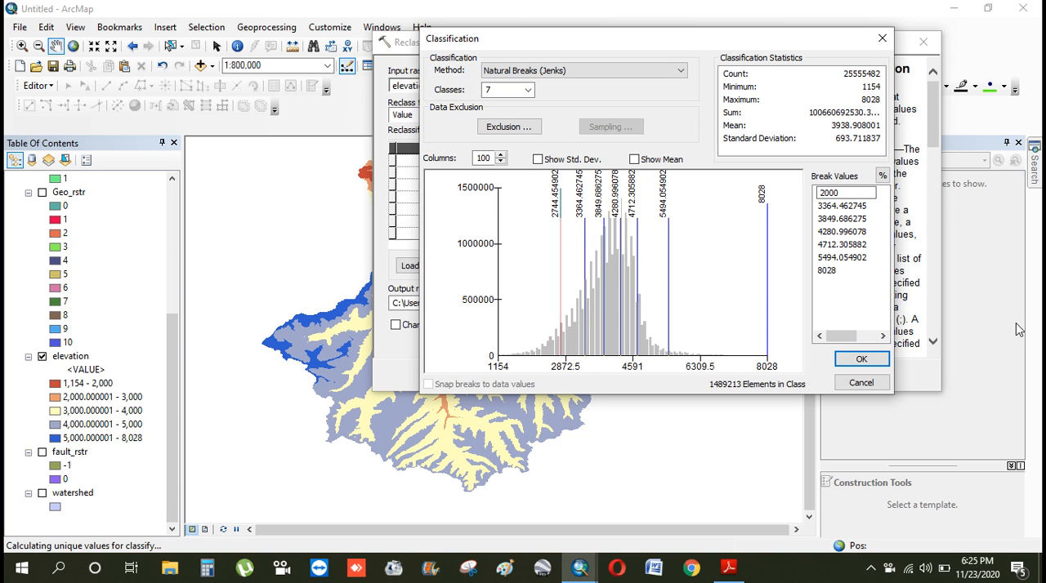
pyautogui.press('Return')
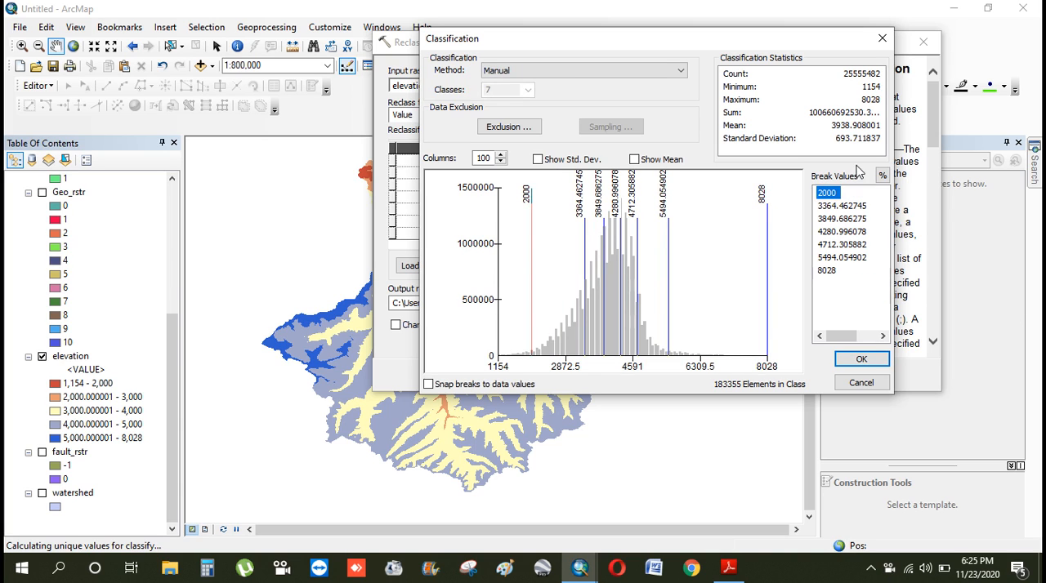
# Set the second elevation break value to 3000 and the third to 4000
pyautogui.click(832, 209)
pyautogui.write('4000')
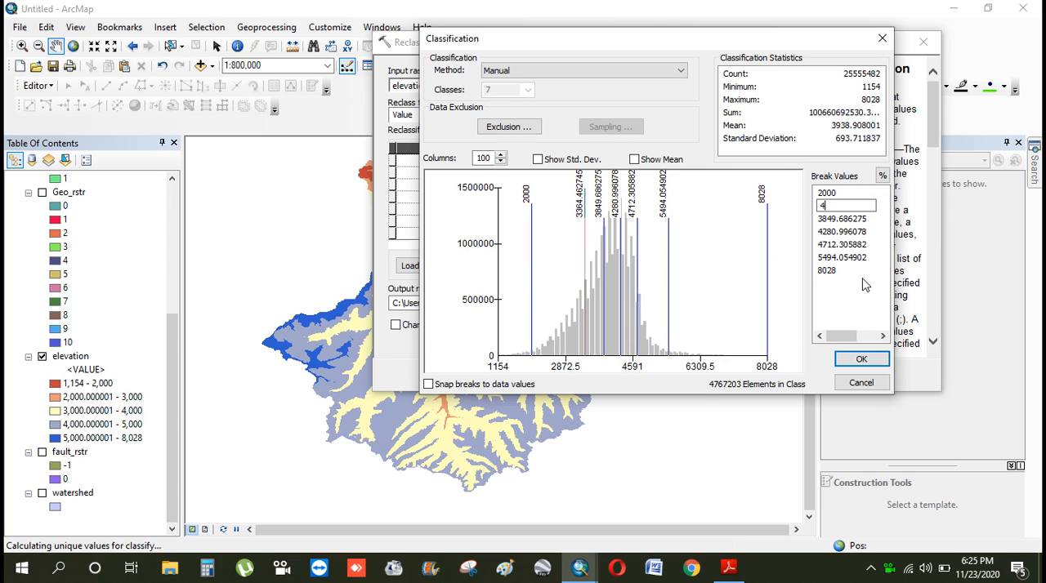
pyautogui.press('BackSpace')
pyautogui.press('BackSpace')
pyautogui.press('BackSpace')
pyautogui.press('BackSpace')
pyautogui.write('3000')
pyautogui.press('Return')
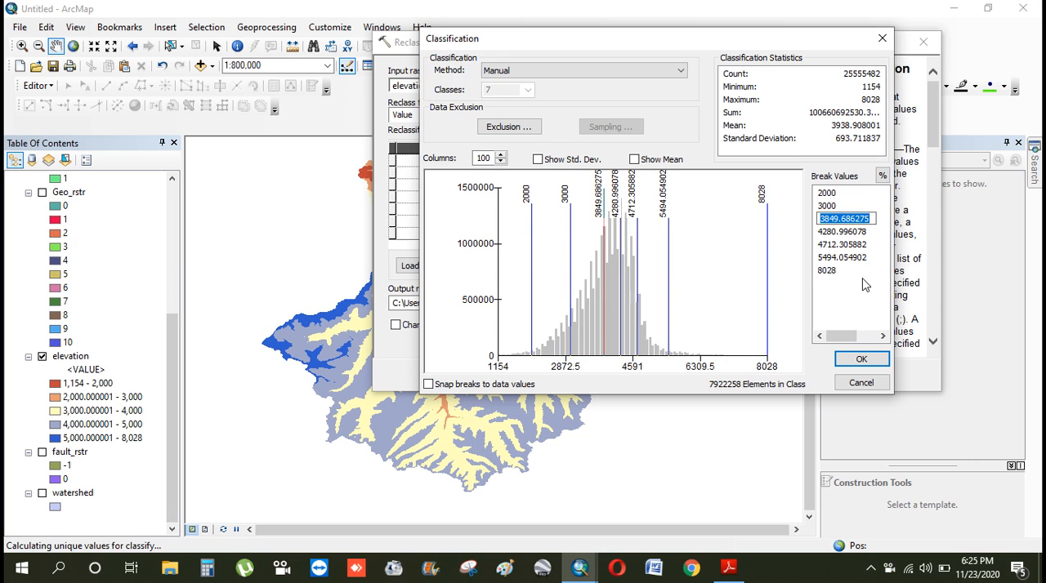
pyautogui.write('4000')
pyautogui.press('Return')
# Enter 5000, 6000 and 7000 as the next break values above 4000
pyautogui.write('5000')
pyautogui.press('Return')
pyautogui.write('6000')
pyautogui.press('Return')
pyautogui.write('7000')
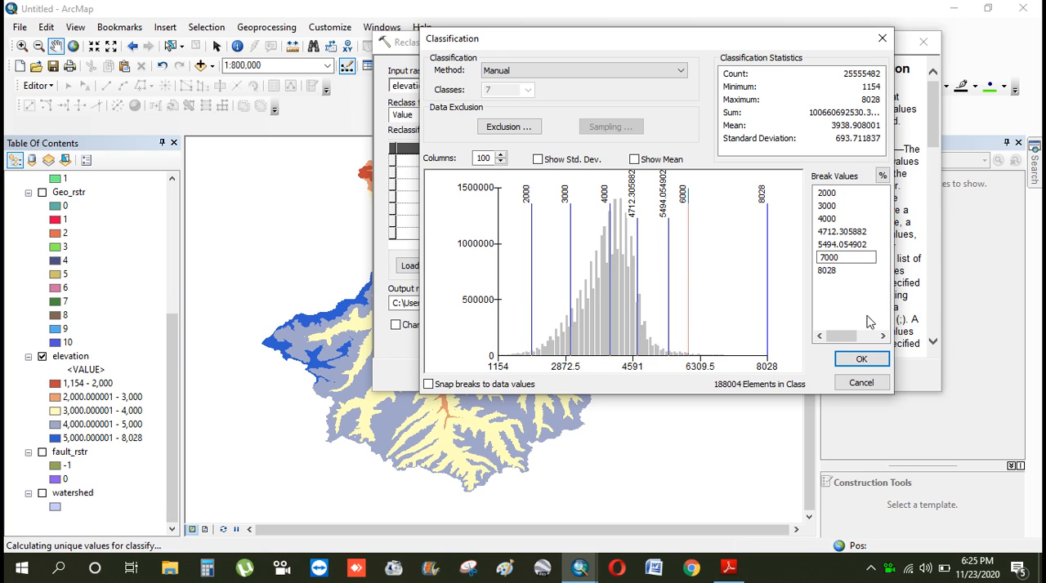
pyautogui.press('Return')
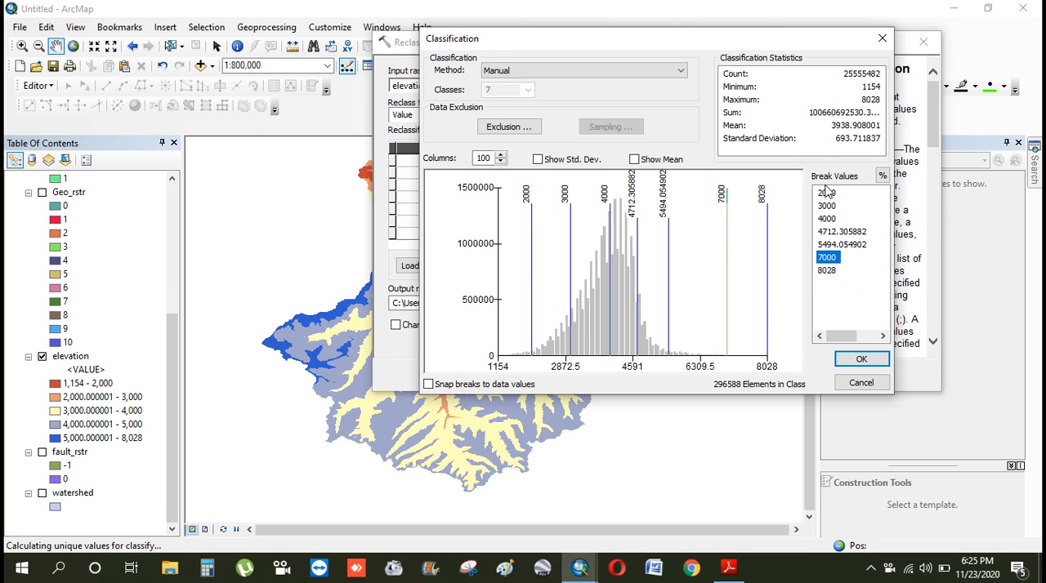
# Correct the fourth break value to 5000 and the fifth to 6000
pyautogui.doubleClick(833, 231)
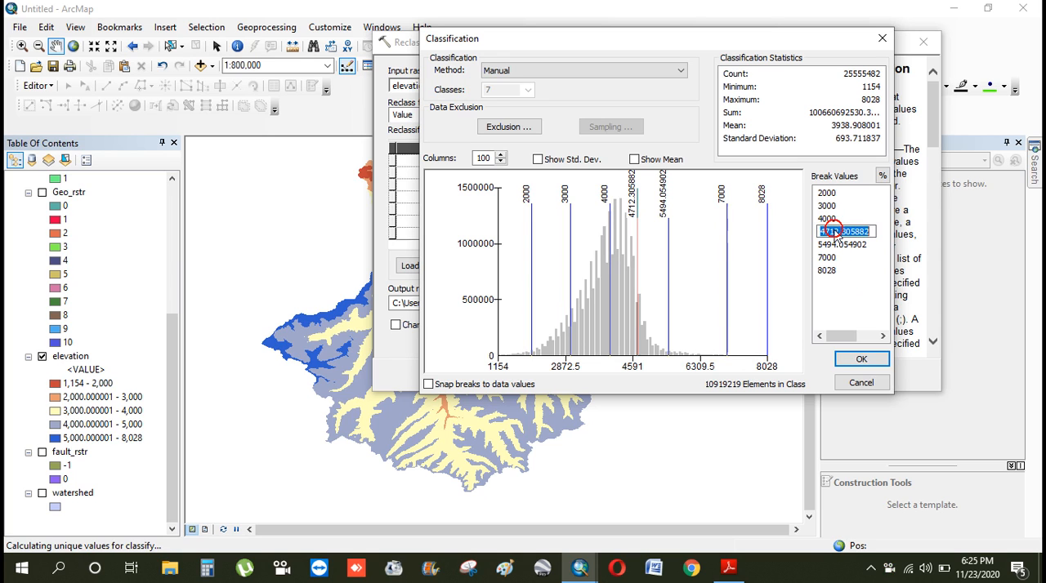
pyautogui.write('5000')
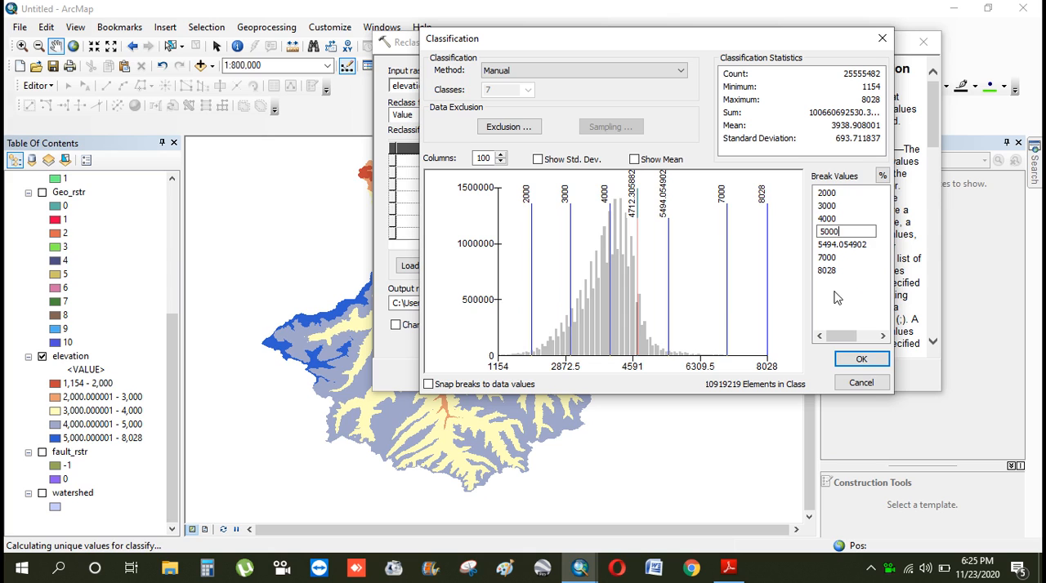
pyautogui.press('Return')
pyautogui.doubleClick(835, 247)
pyautogui.write('6000')
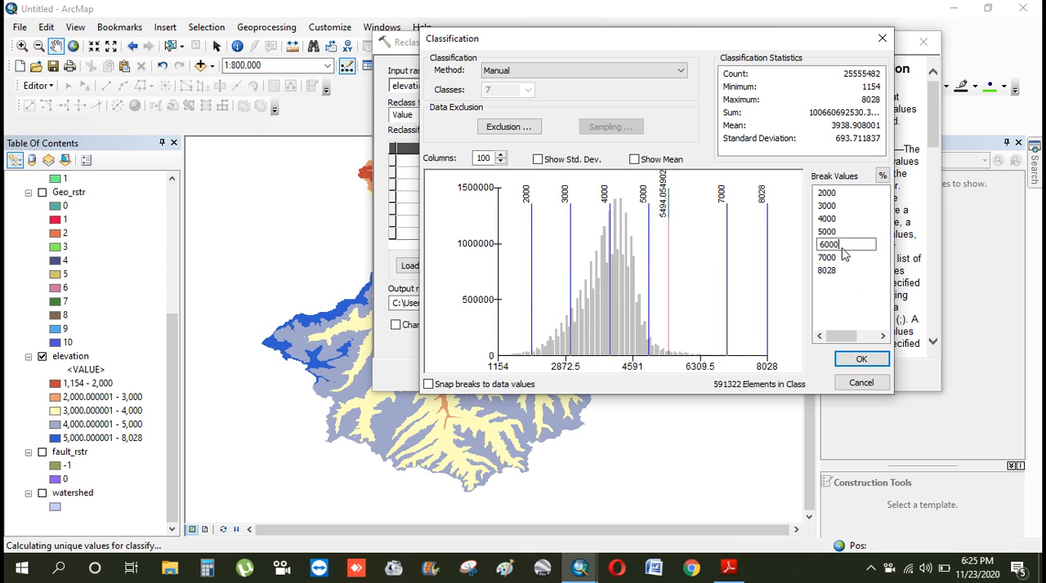
pyautogui.click(841, 296)
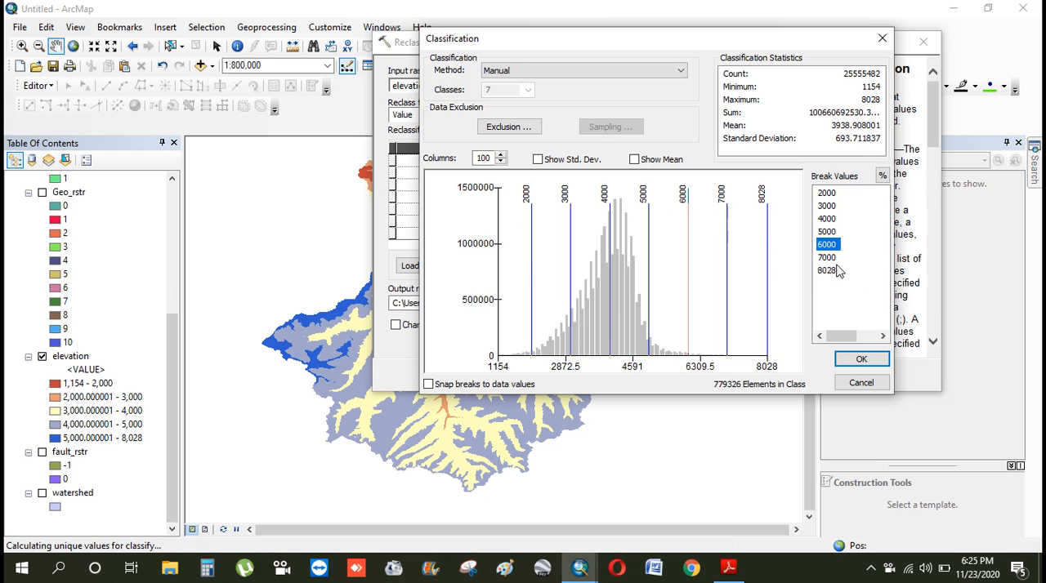
# Keep the Manual classification method and apply the seven elevation break values to the reclassification table
pyautogui.click(681, 70)
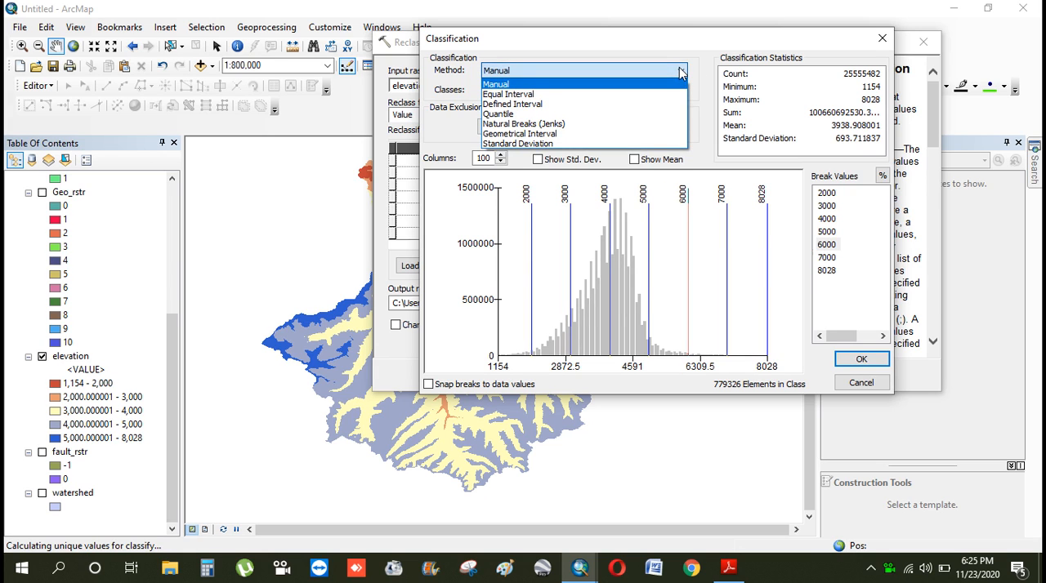
pyautogui.click(693, 38)
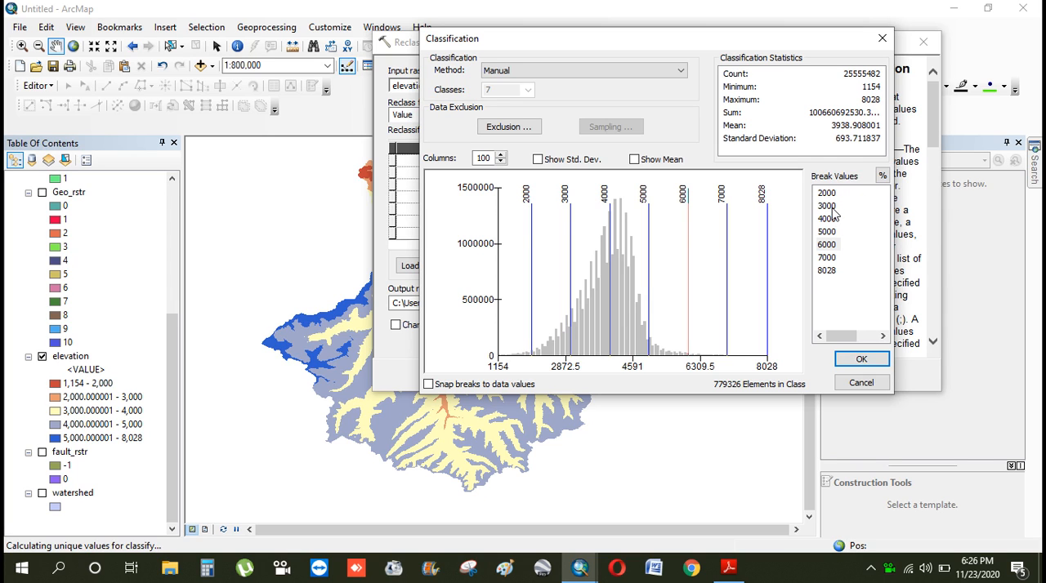
pyautogui.click(861, 359)
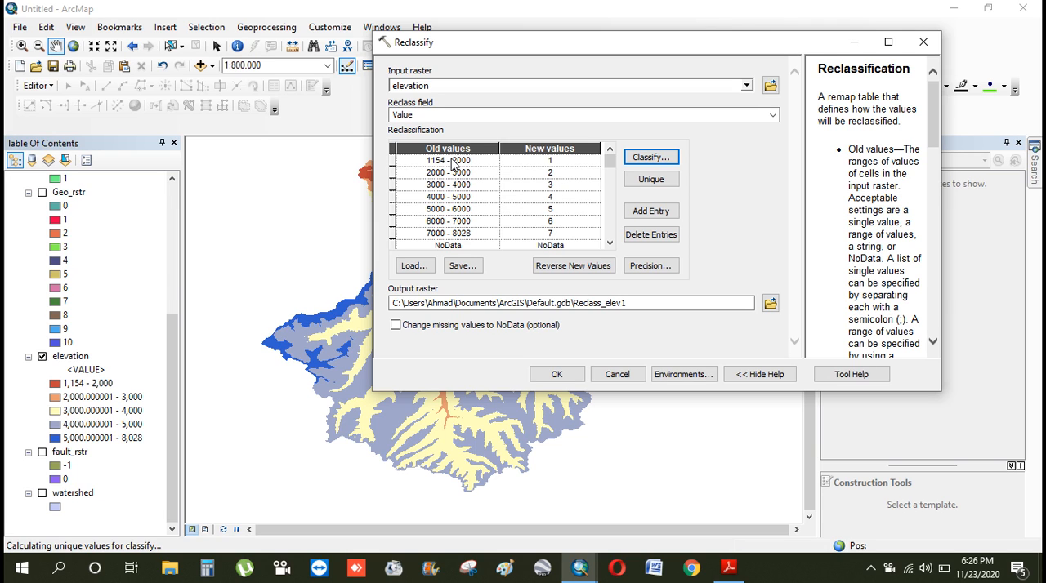
# Assign the elevation ranges the new values 1, 2, 4, 5, 8 and 9 in order from lowest to highest
pyautogui.click(565, 161)
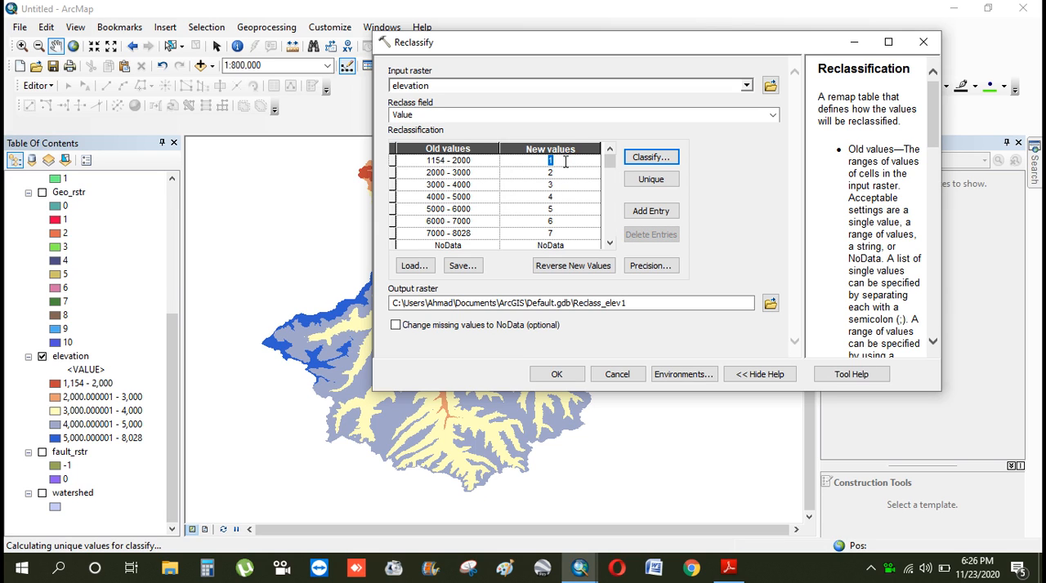
pyautogui.click(560, 174)
pyautogui.click(560, 185)
pyautogui.click(558, 196)
pyautogui.press('BackSpace')
pyautogui.write('5')
pyautogui.click(560, 210)
pyautogui.click(555, 219)
pyautogui.write('9')
pyautogui.click(558, 233)
# Create a folder named elevation inside the reclassify folder and open it as the output raster location
pyautogui.click(770, 304)
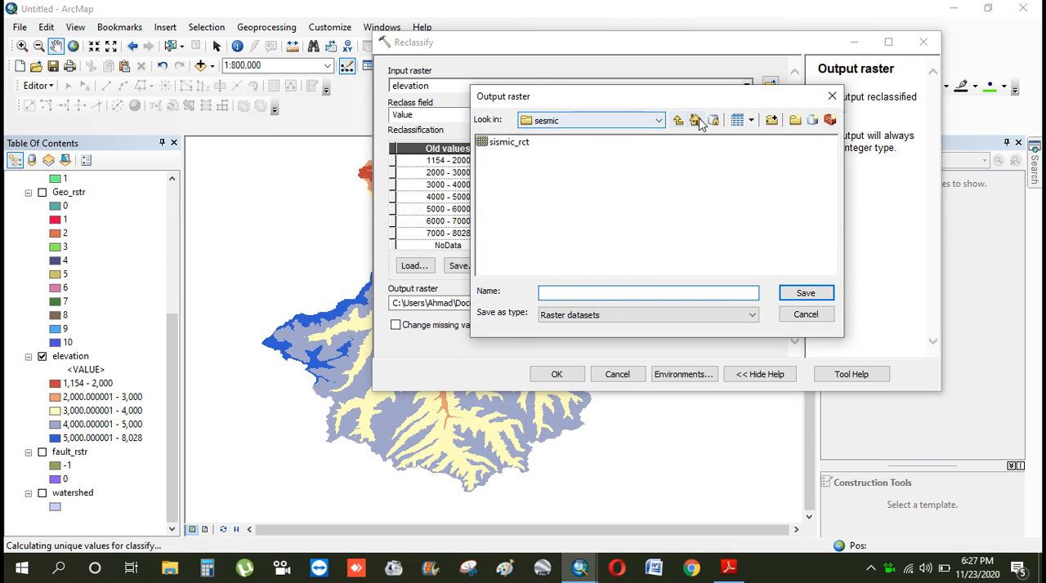
pyautogui.click(679, 121)
pyautogui.click(795, 121)
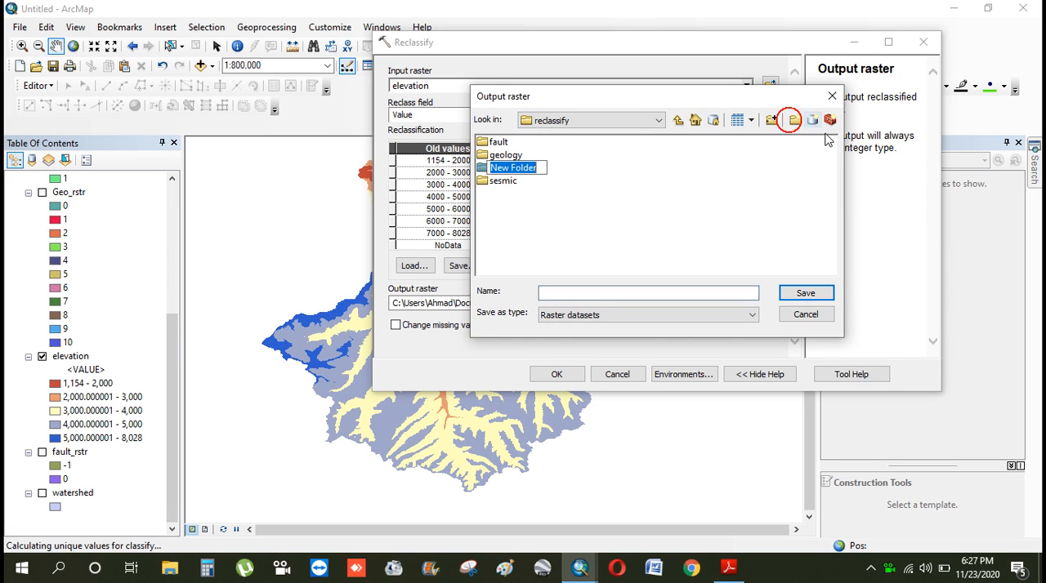
pyautogui.write('elevation')
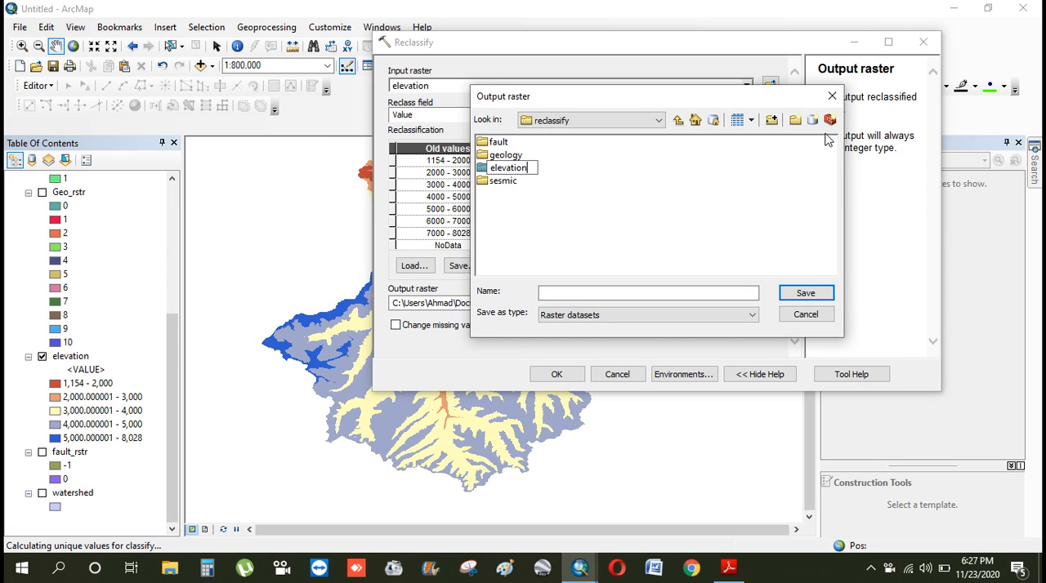
pyautogui.click(740, 176)
pyautogui.doubleClick(527, 169)
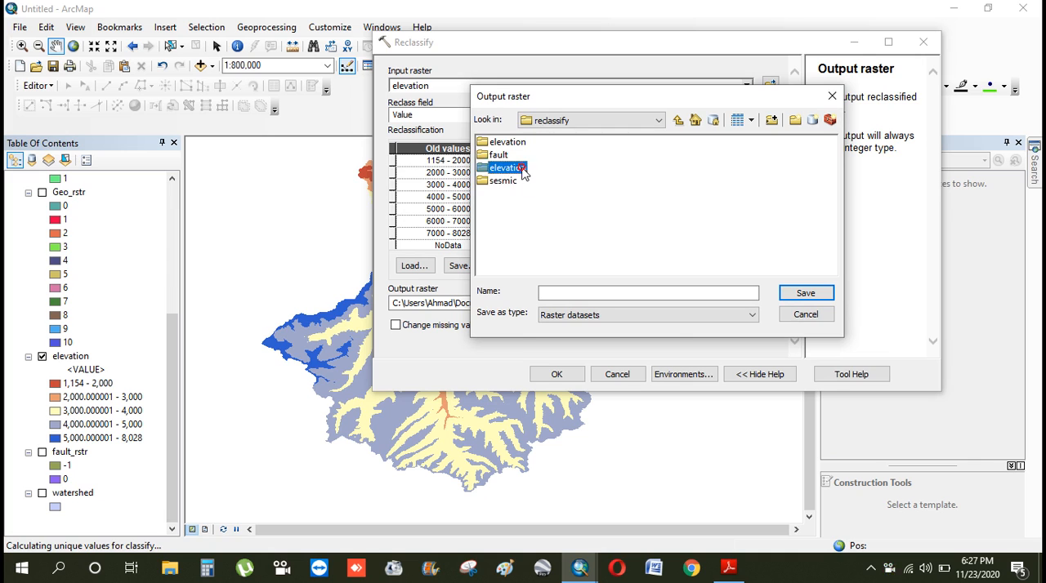
pyautogui.click(679, 121)
pyautogui.doubleClick(522, 145)
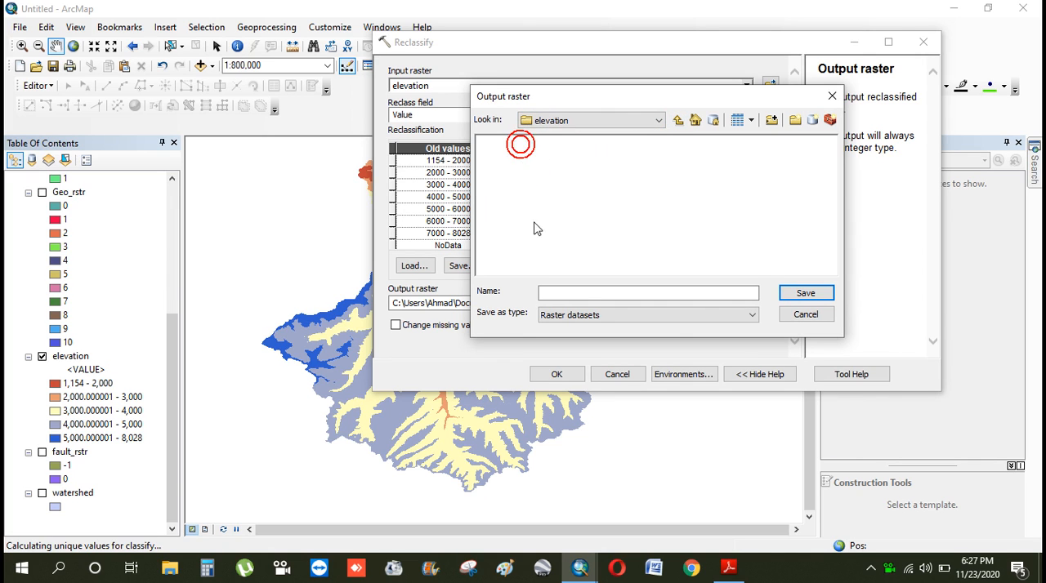
# Name the output raster elev_recl, save it in the elevation folder and run the Reclassify tool
pyautogui.click(579, 292)
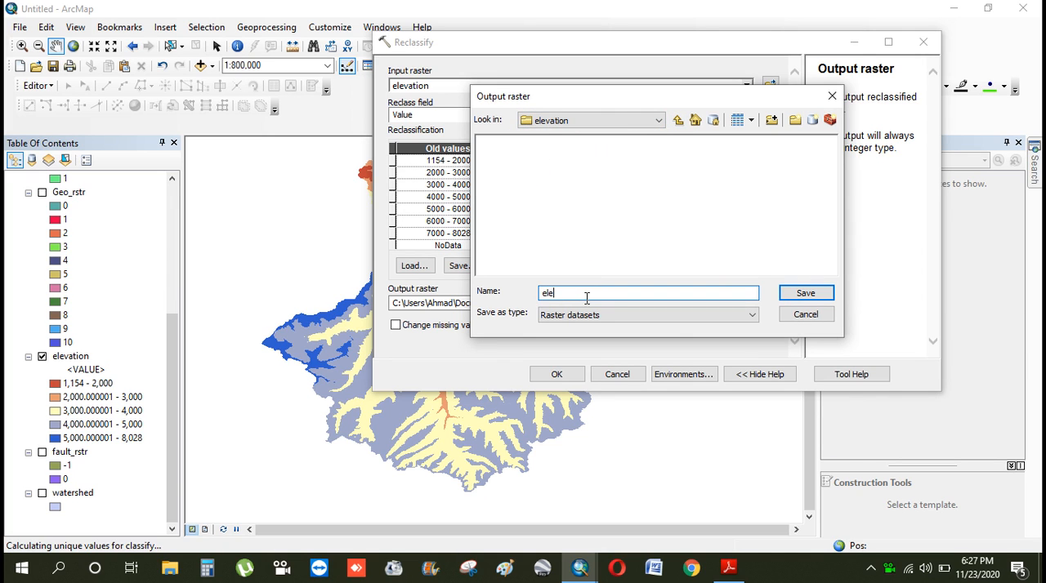
pyautogui.write('elev_recl')
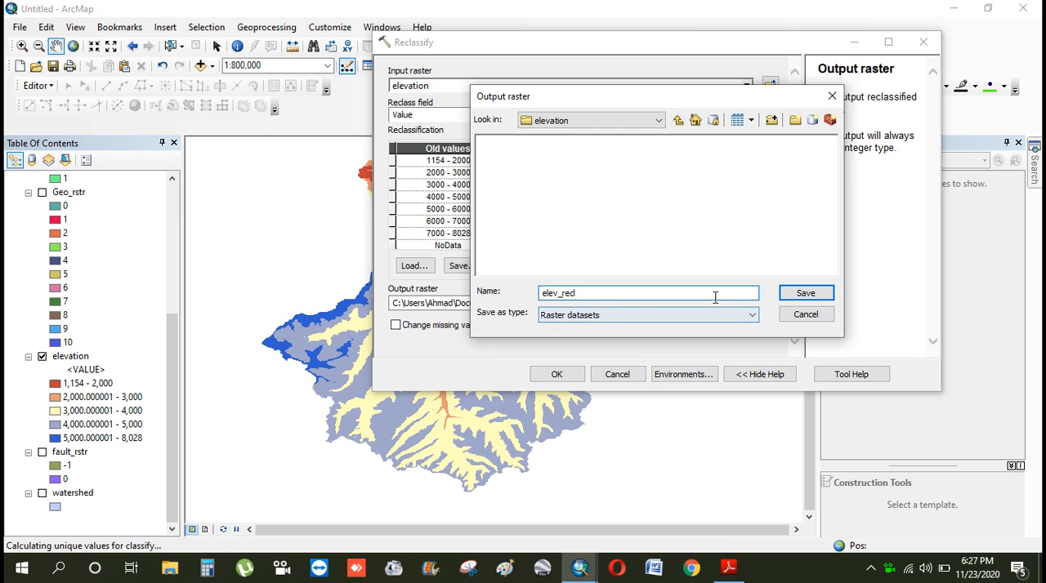
pyautogui.click(804, 293)
pyautogui.click(557, 373)
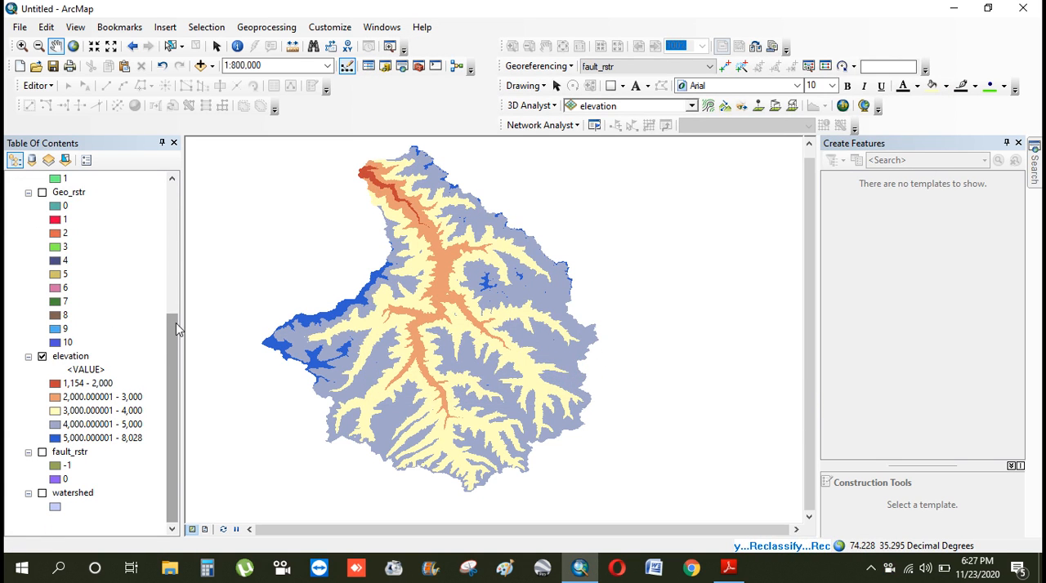
# Turn off the original elevation layer and dismiss the Reclassify completion notice
pyautogui.click(43, 357)
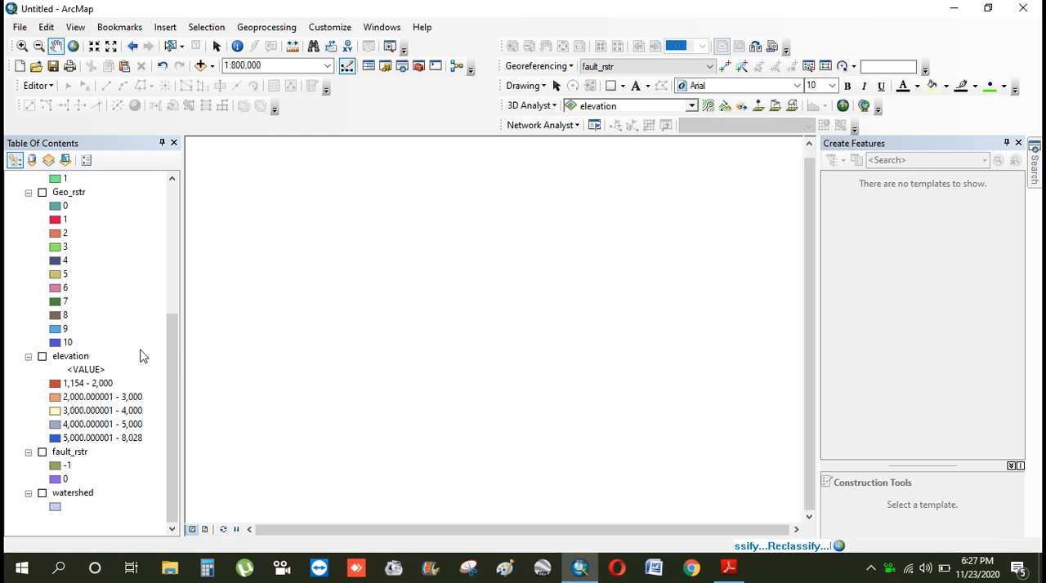
pyautogui.moveTo(172, 345); pyautogui.dragTo(189, 205)
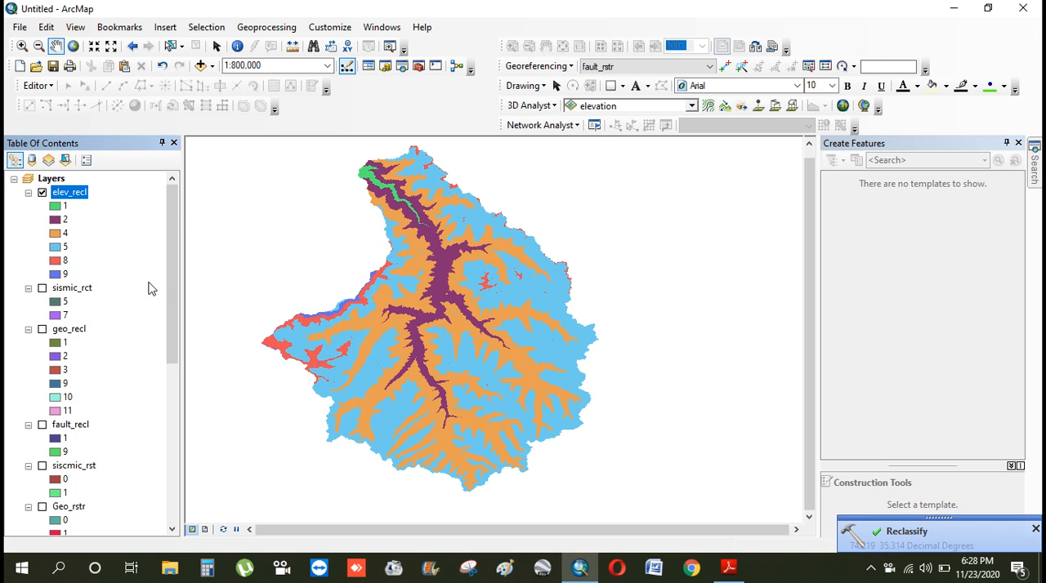
pyautogui.click(1035, 528)
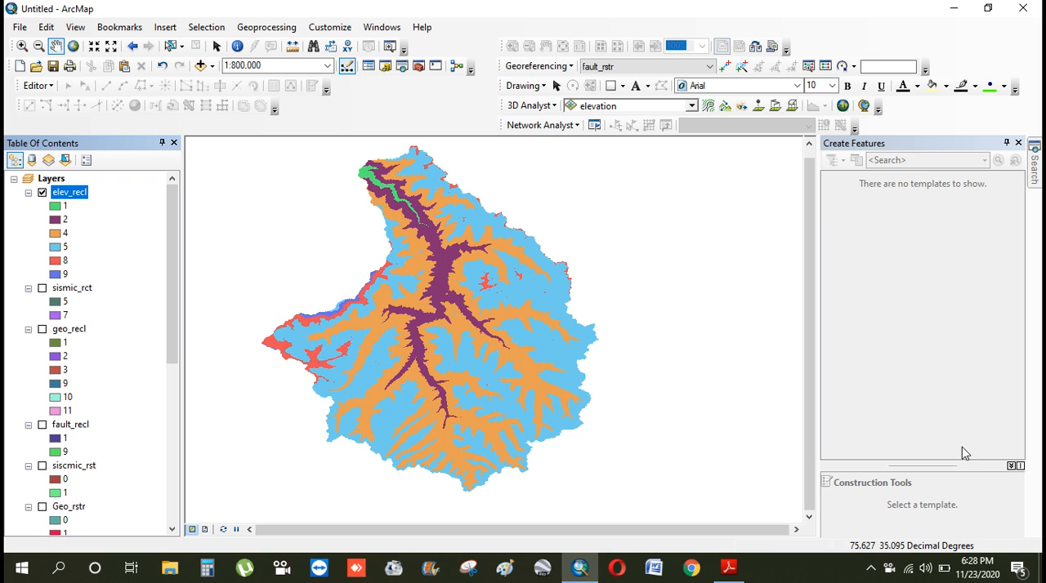
# Search the tools for weighted overlay and open the Spatial Analyst Weighted Overlay tool
pyautogui.click(1036, 194)
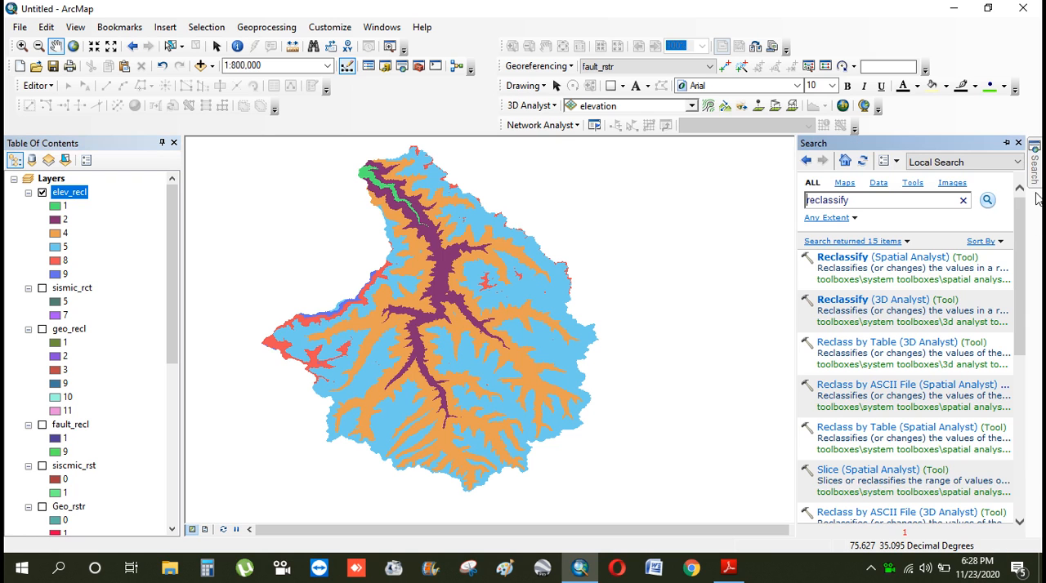
pyautogui.doubleClick(894, 203)
pyautogui.write('weighted overlay')
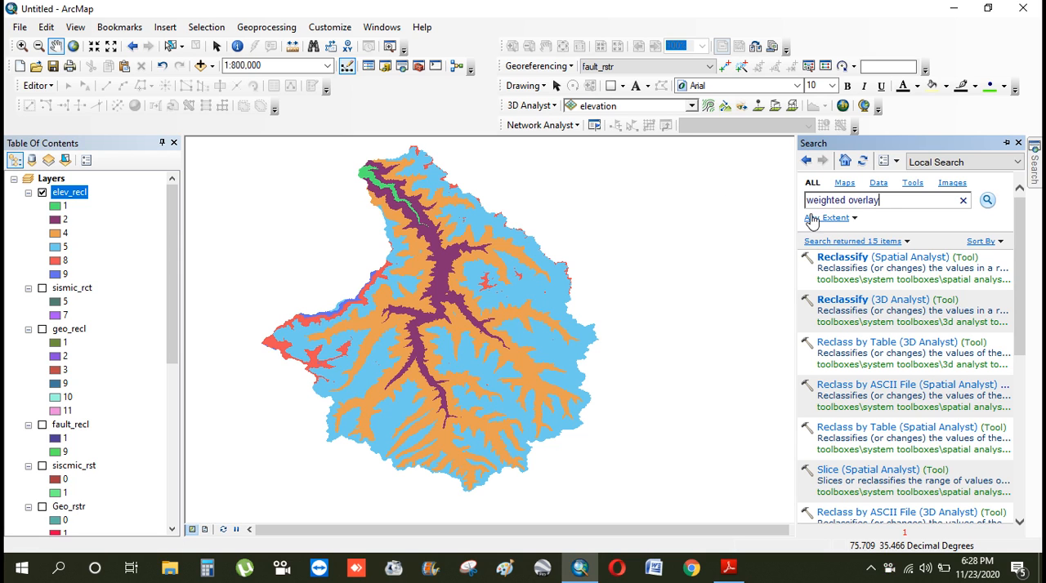
pyautogui.click(852, 200)
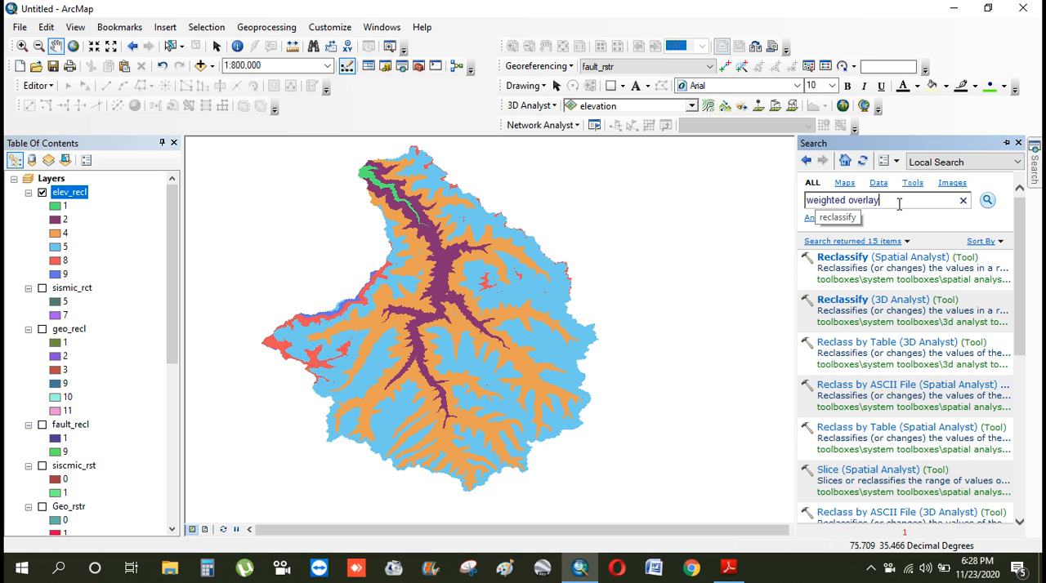
pyautogui.click(987, 201)
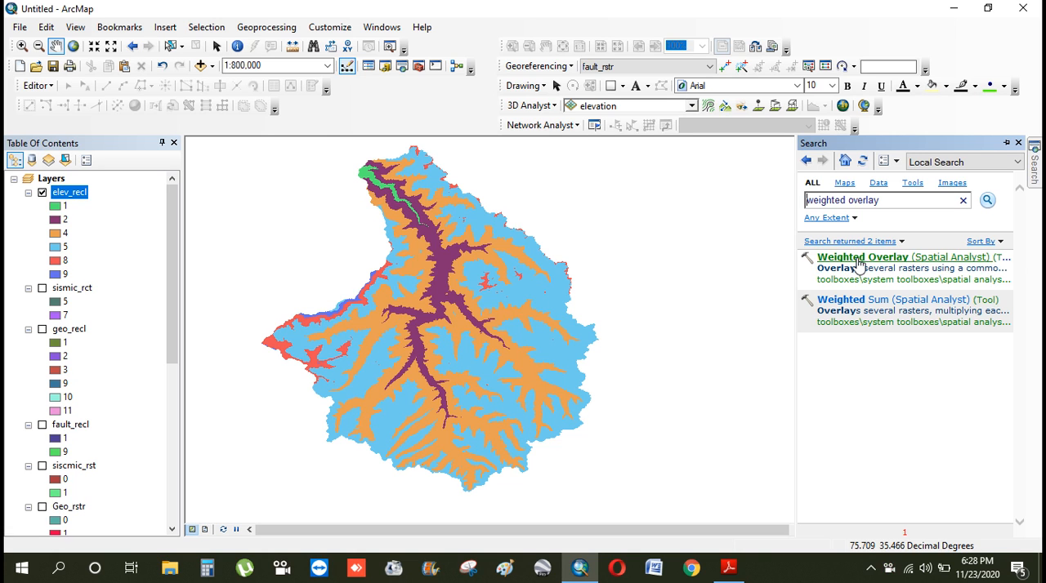
pyautogui.click(858, 259)
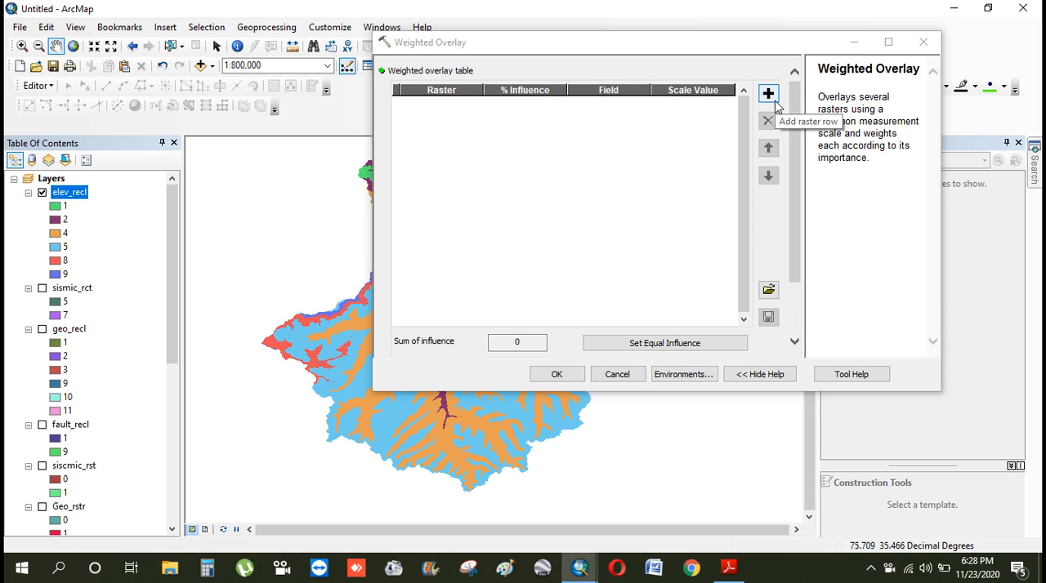
# Add the elev_recl raster to the weighted overlay table
pyautogui.click(775, 100)
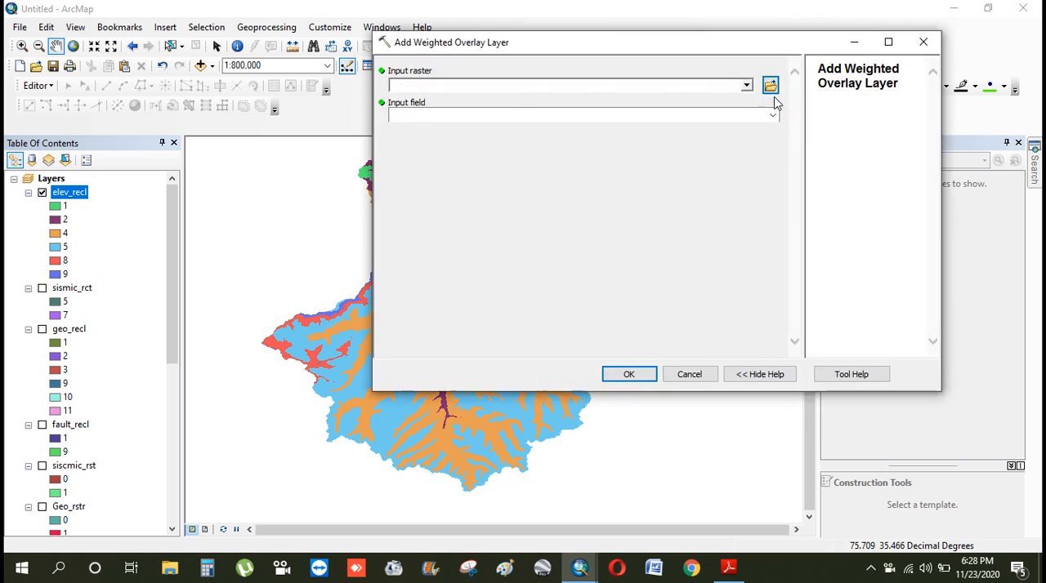
pyautogui.click(932, 46)
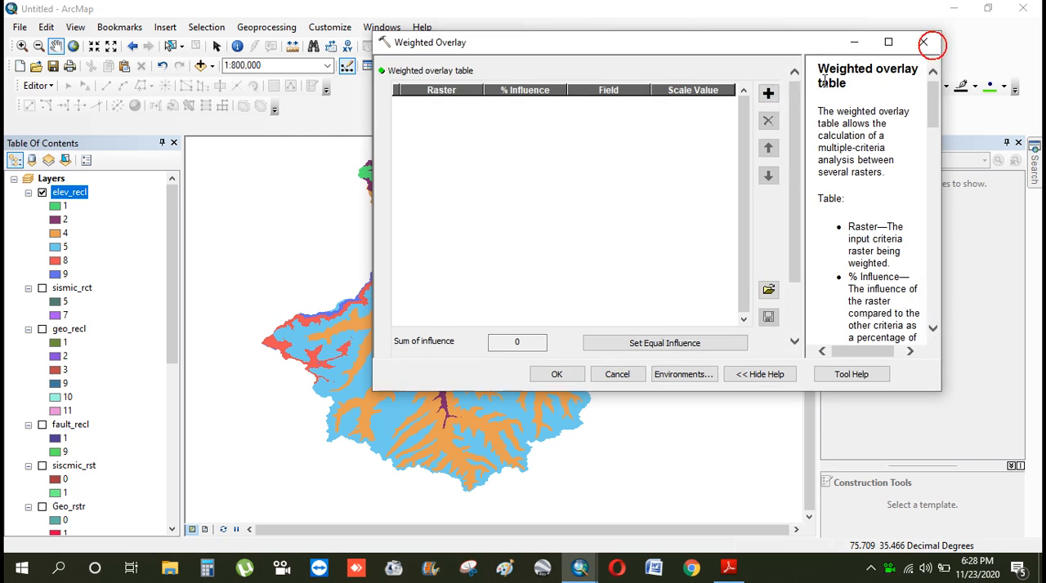
pyautogui.click(768, 94)
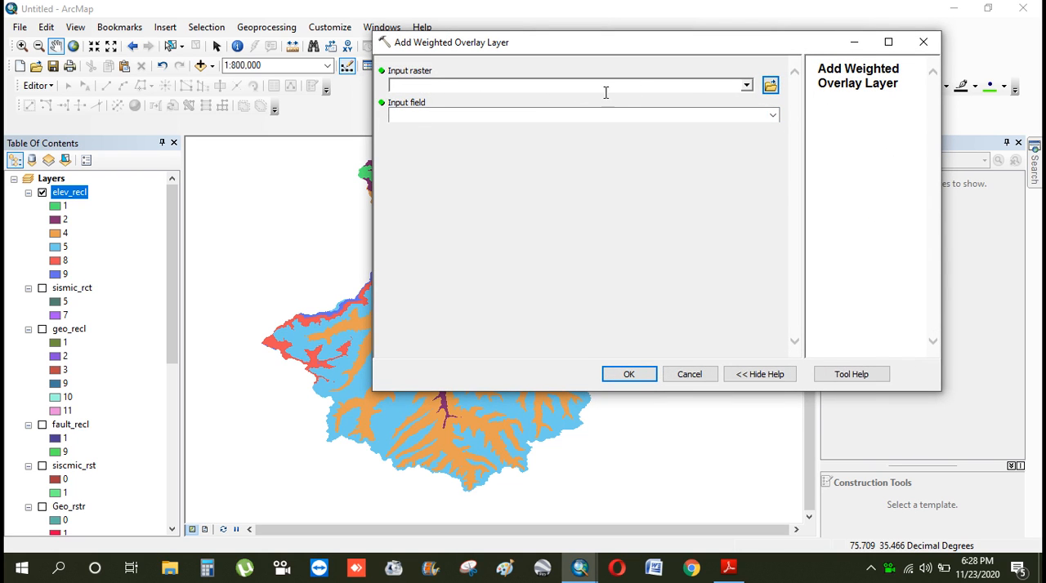
pyautogui.click(746, 85)
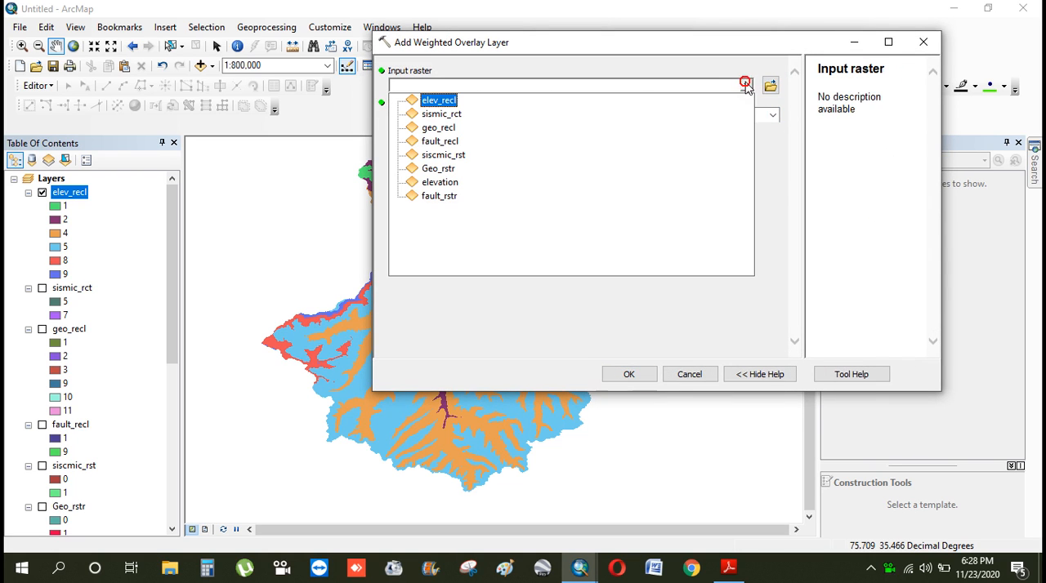
pyautogui.click(438, 102)
pyautogui.click(620, 374)
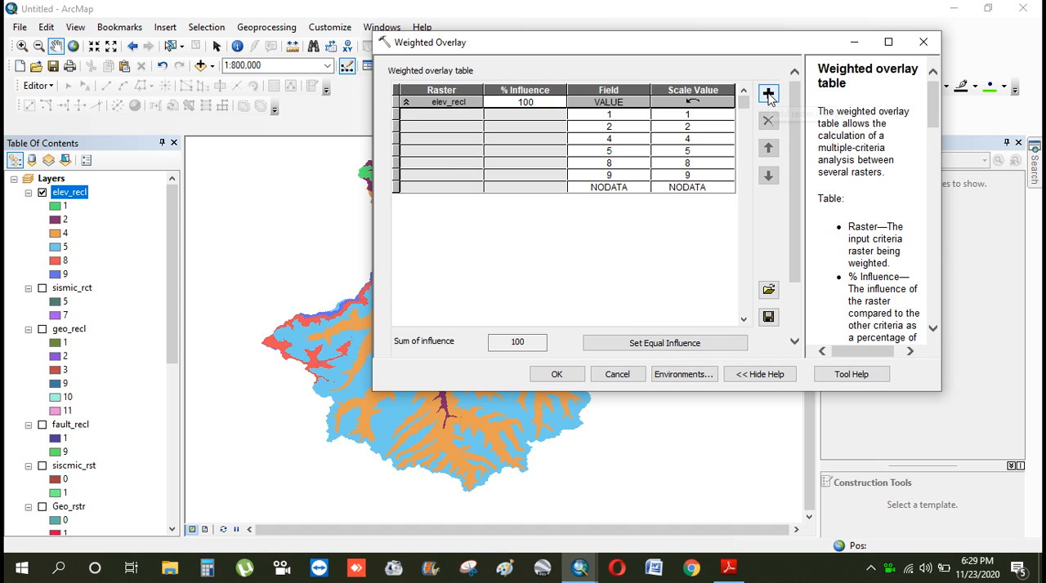
# Add the sismic_rct raster to the weighted overlay table
pyautogui.click(768, 94)
pyautogui.click(746, 86)
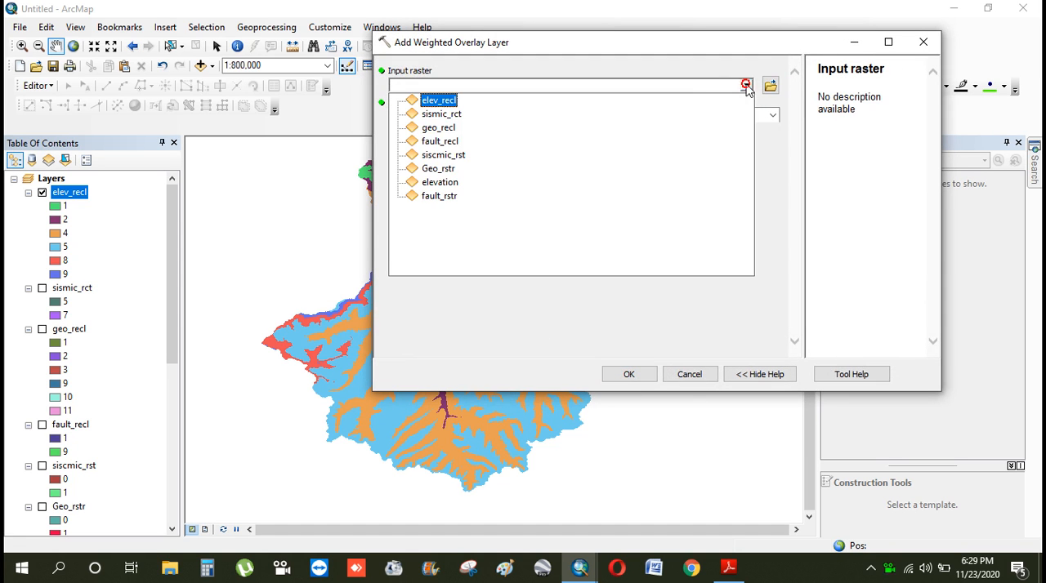
pyautogui.click(466, 114)
pyautogui.click(629, 372)
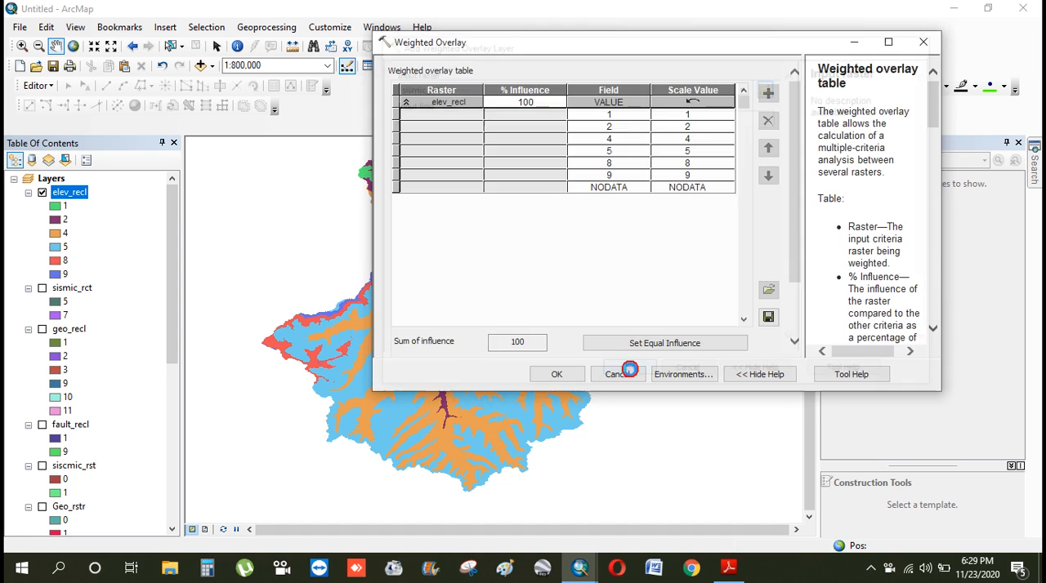
# Add the geo_recl raster to the weighted overlay table
pyautogui.click(768, 95)
pyautogui.click(746, 85)
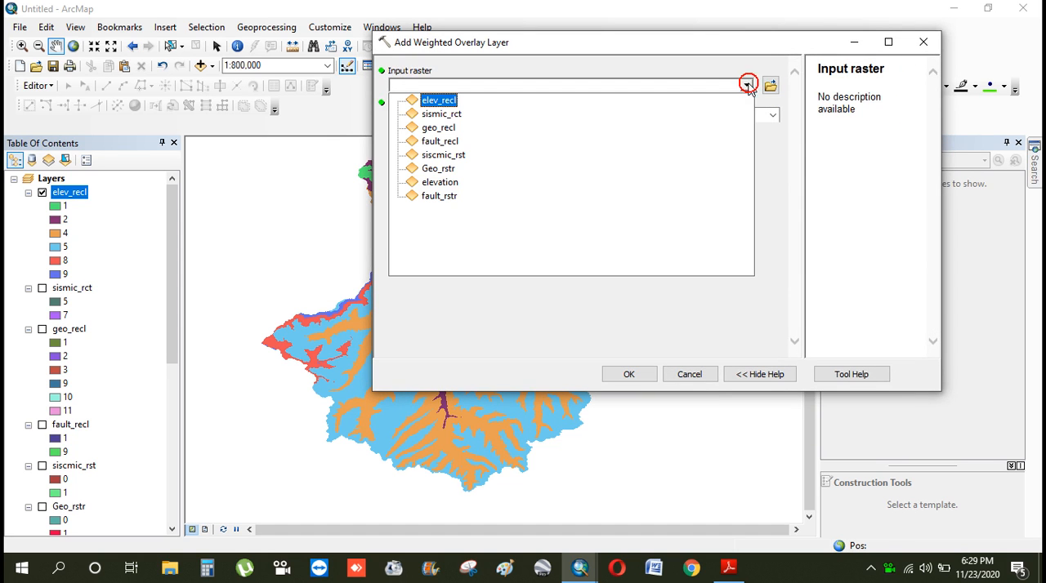
pyautogui.click(567, 131)
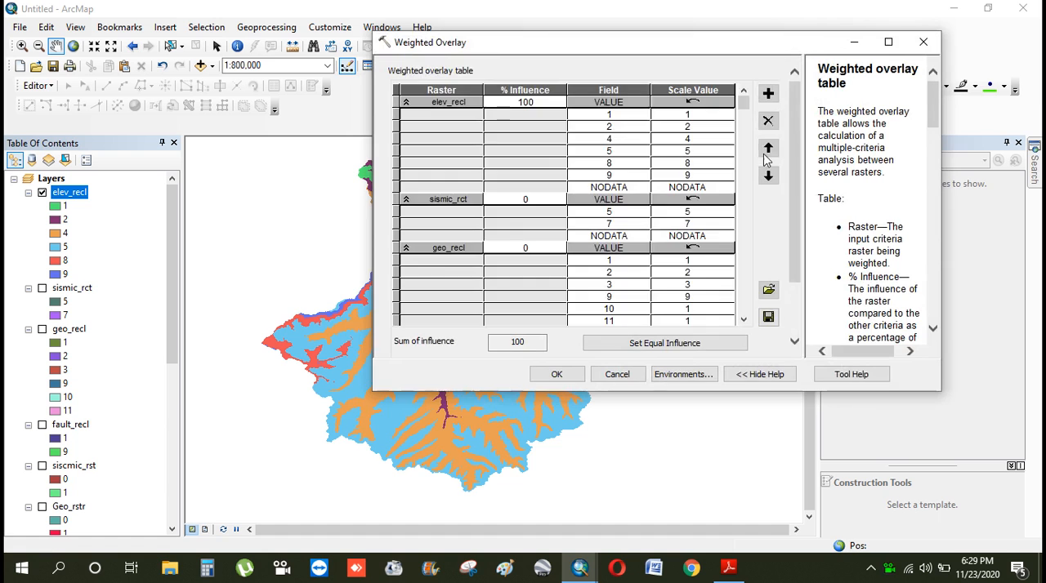
# Add the fault_recl raster to the weighted overlay table, using VALUE as the input field
pyautogui.click(768, 93)
pyautogui.click(746, 85)
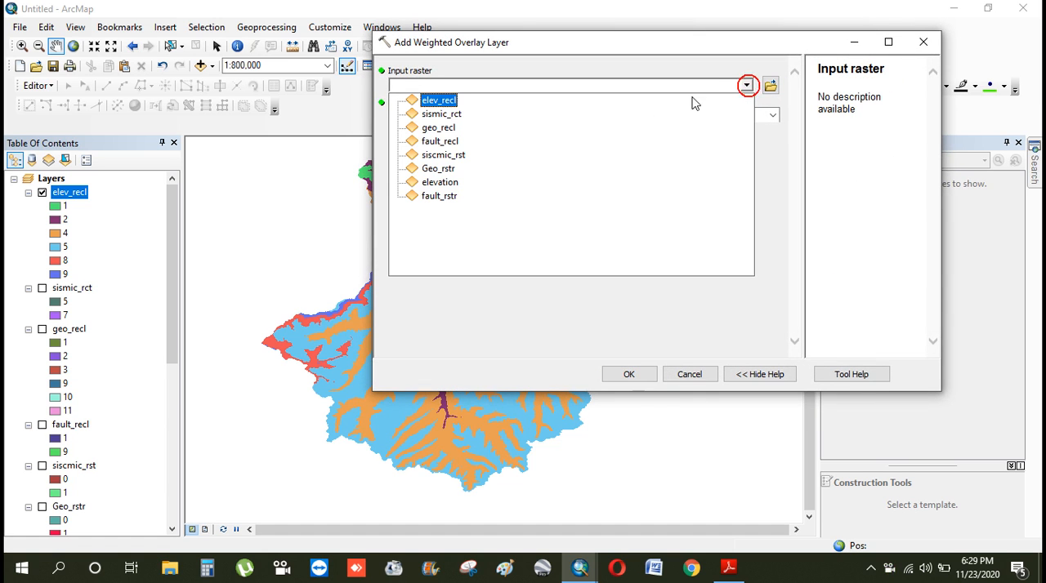
pyautogui.click(542, 145)
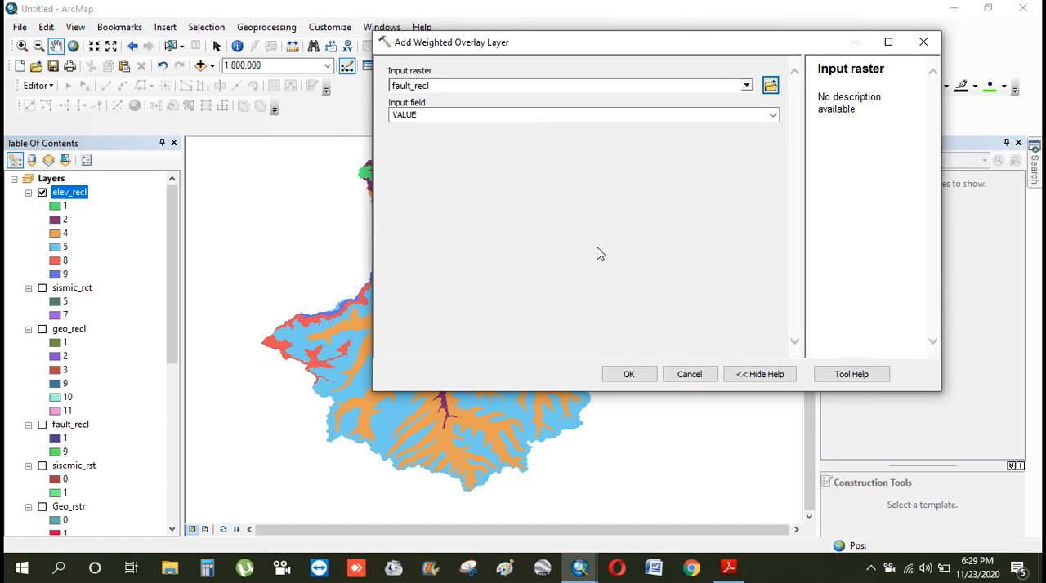
pyautogui.click(634, 374)
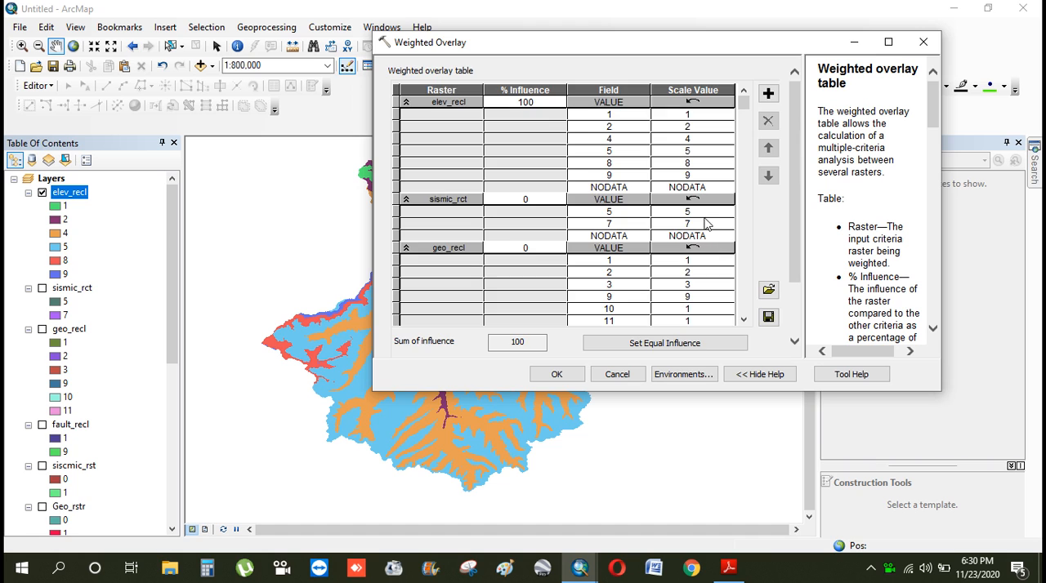
# Set the % influence of elev_recl to 10 and of sismic_rct to 30 in the weighted overlay table
pyautogui.scroll(-3, 717, 217)
pyautogui.scroll(3, 715, 219)
pyautogui.scroll(-2, 504, 249)
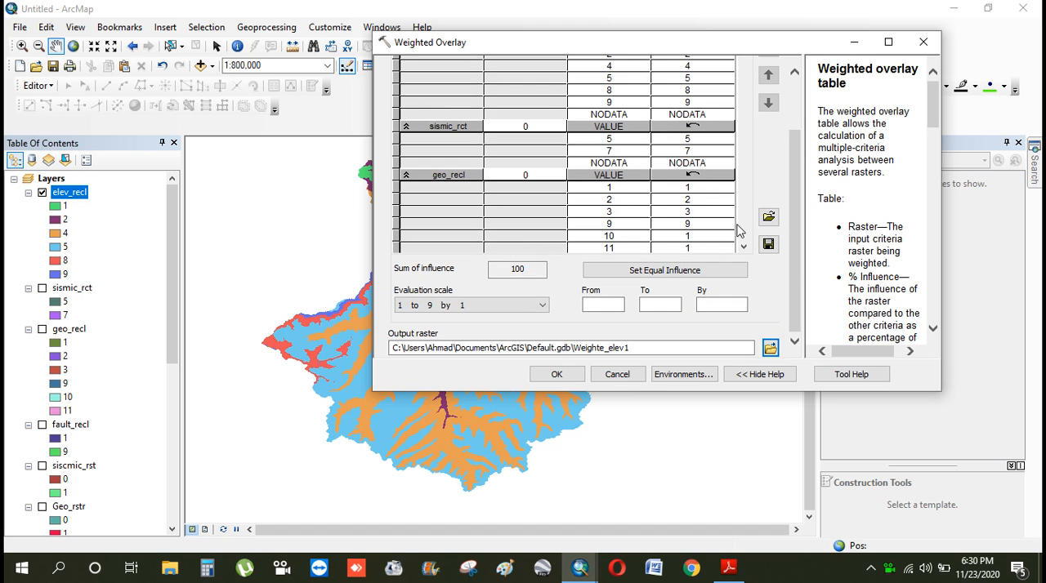
pyautogui.scroll(2, 708, 214)
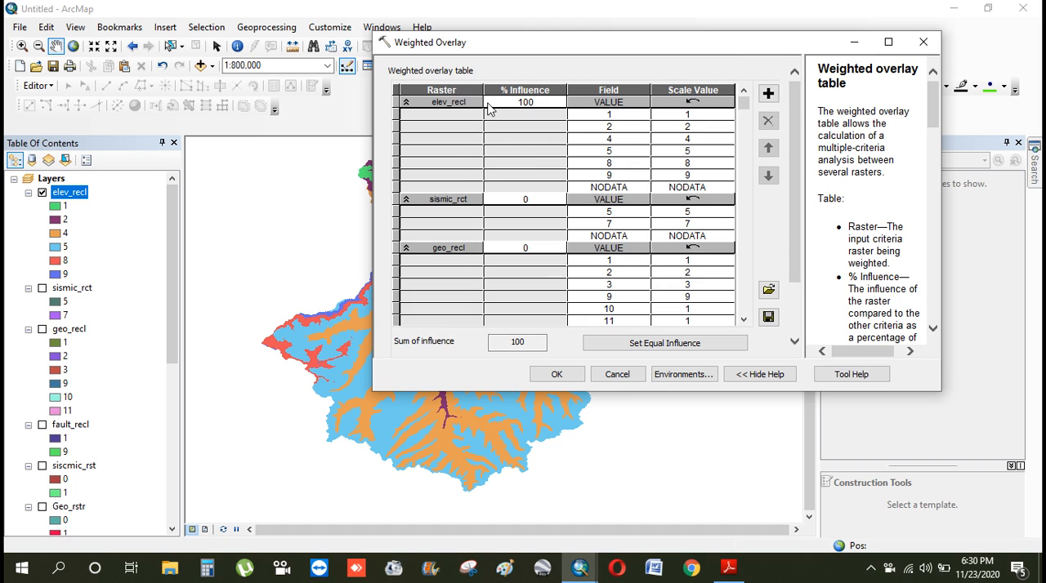
pyautogui.click(541, 101)
pyautogui.doubleClick(541, 102)
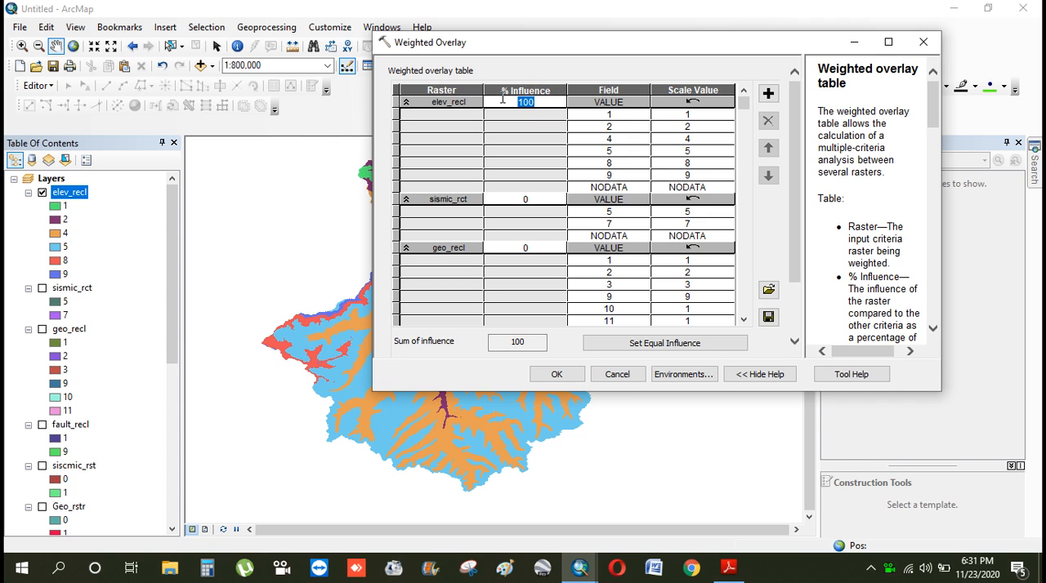
pyautogui.write('10')
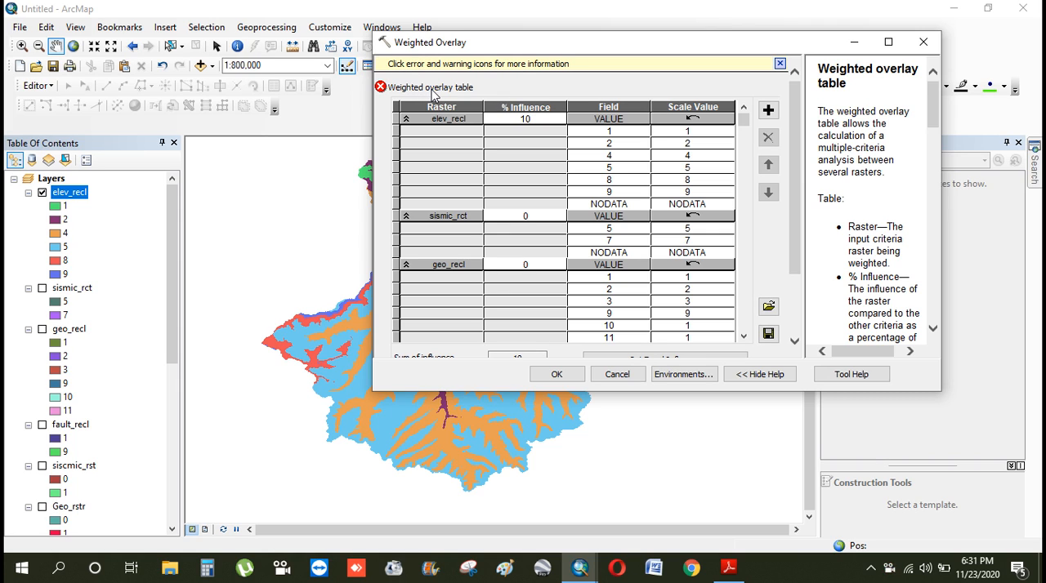
pyautogui.click(540, 217)
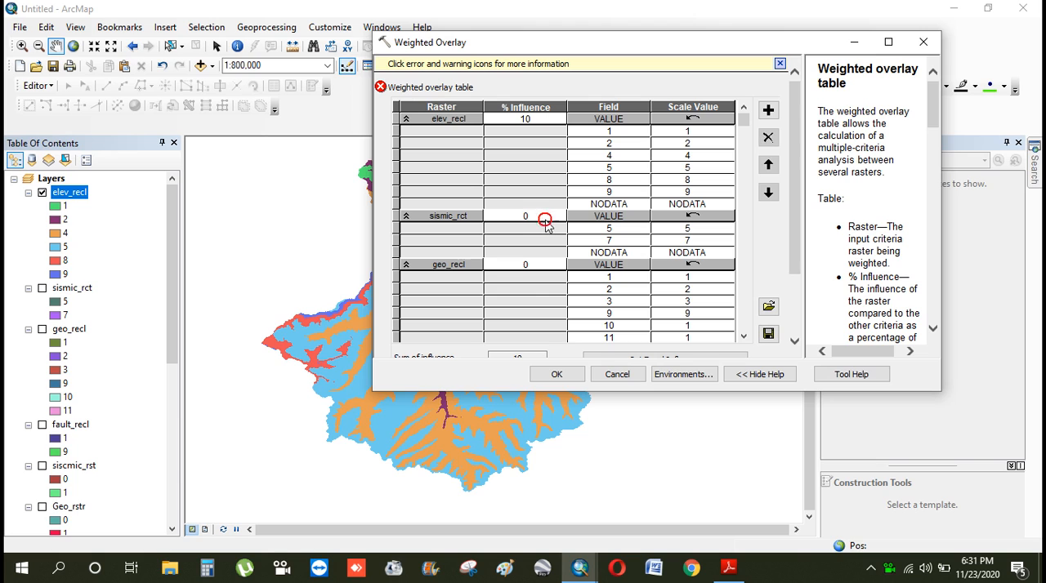
pyautogui.write('30')
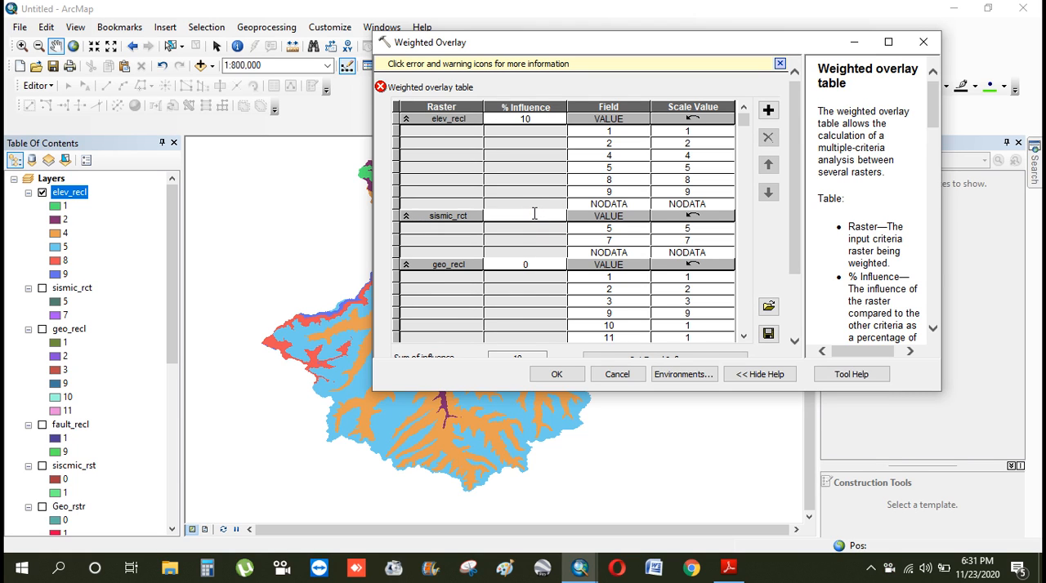
# Set the % influence of fault_recl to 40 and of geo_recl to 20 in the weighted overlay table
pyautogui.click(744, 336)
pyautogui.click(537, 314)
pyautogui.press('BackSpace')
pyautogui.write('40')
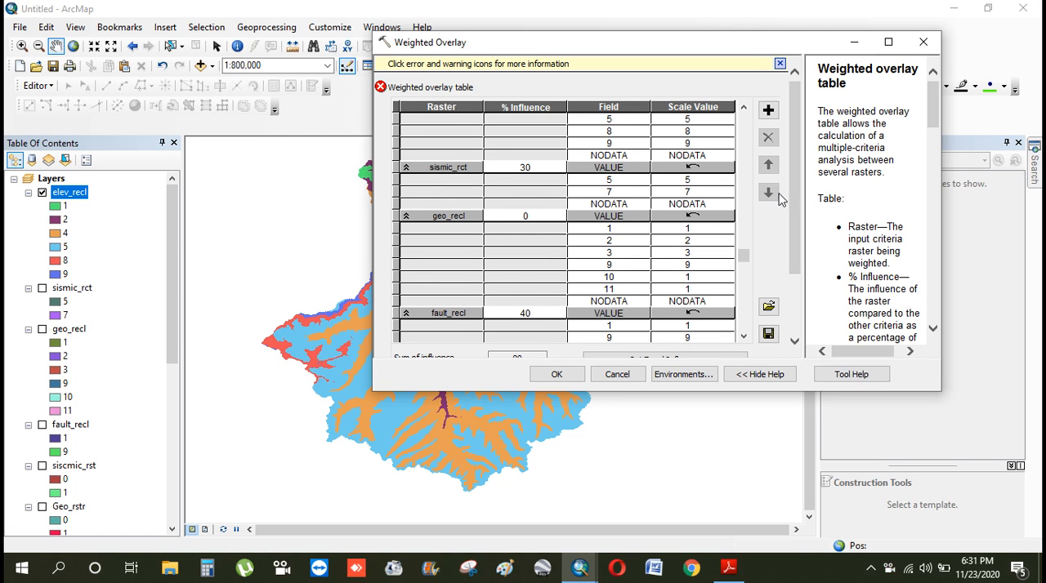
pyautogui.click(743, 106)
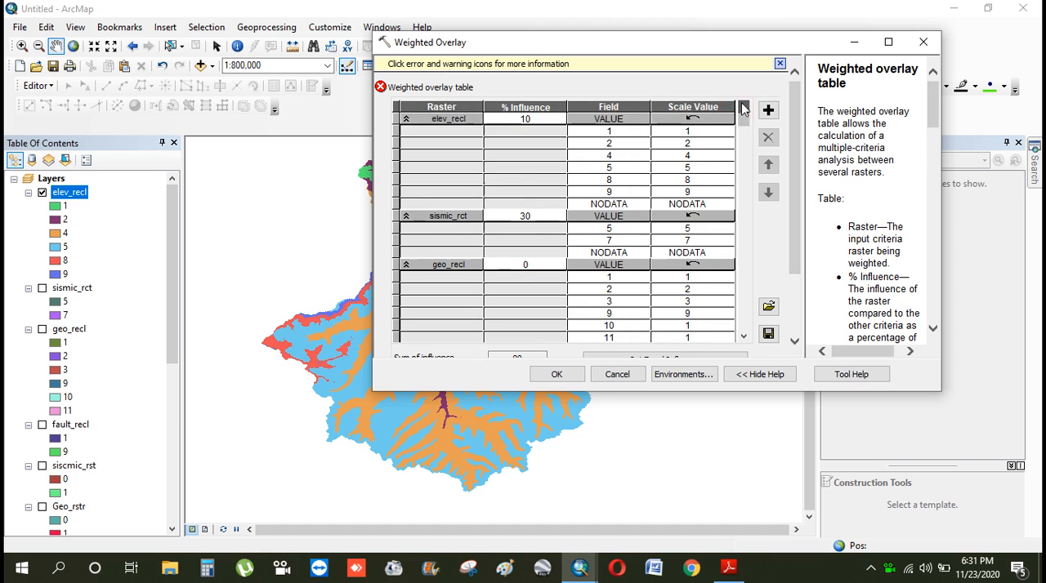
pyautogui.click(533, 268)
pyautogui.click(533, 266)
pyautogui.write('20')
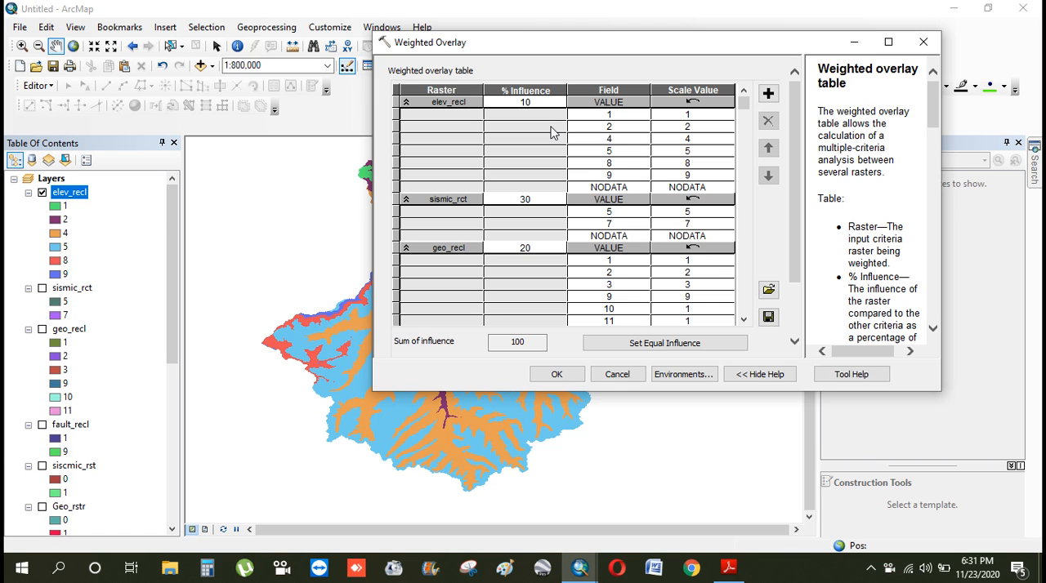
# Browse for the output raster location and create a new folder named results inside LAB 9
pyautogui.scroll(-3, 621, 229)
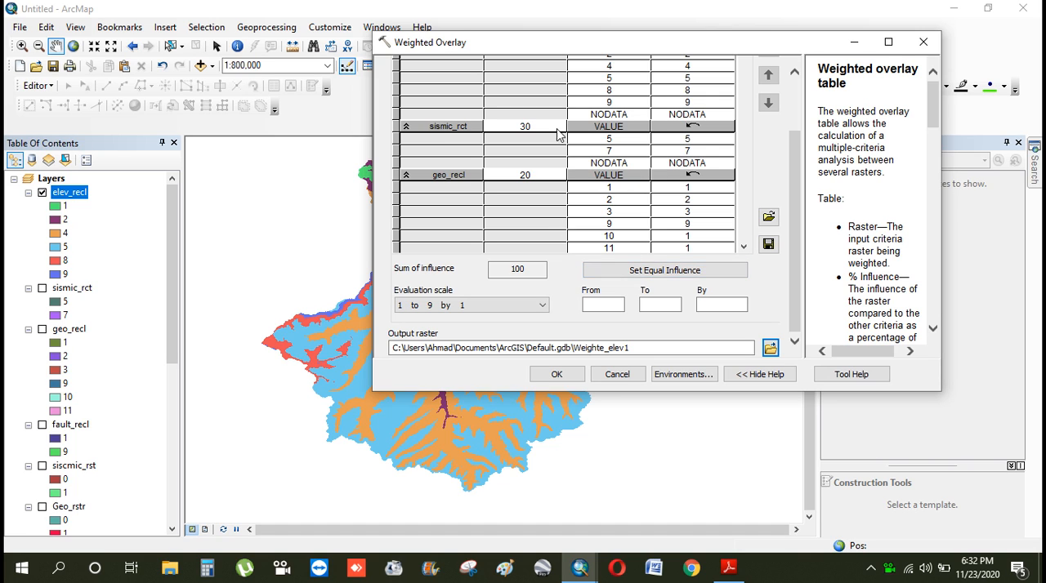
pyautogui.scroll(3, 556, 158)
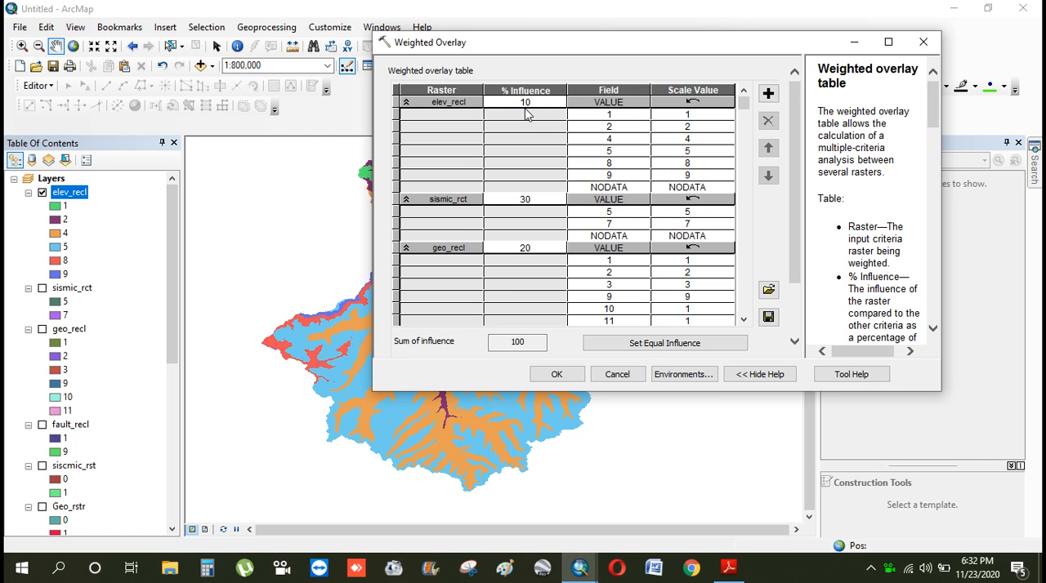
pyautogui.scroll(-3, 866, 175)
pyautogui.scroll(-3, 749, 259)
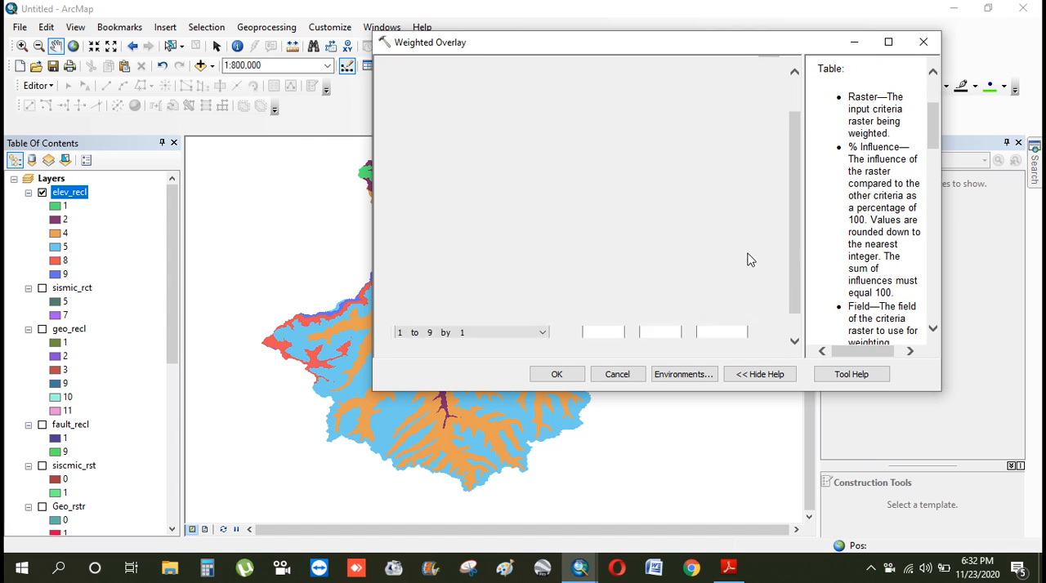
pyautogui.click(769, 348)
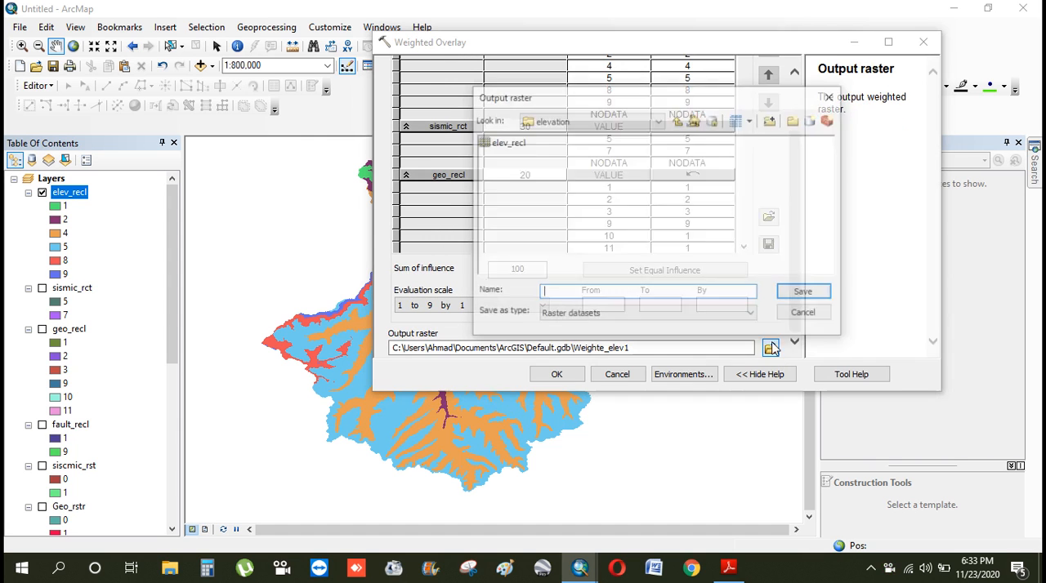
pyautogui.click(677, 121)
pyautogui.click(678, 121)
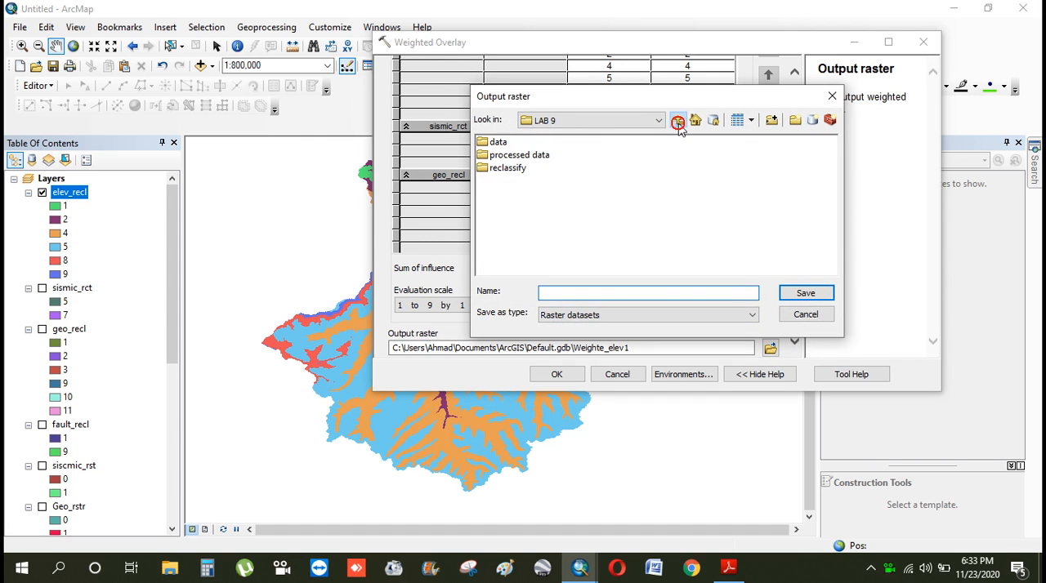
pyautogui.click(794, 121)
pyautogui.write('results')
pyautogui.click(732, 192)
# Save the output raster as result in the results folder and run the Weighted Overlay
pyautogui.doubleClick(505, 155)
pyautogui.click(677, 121)
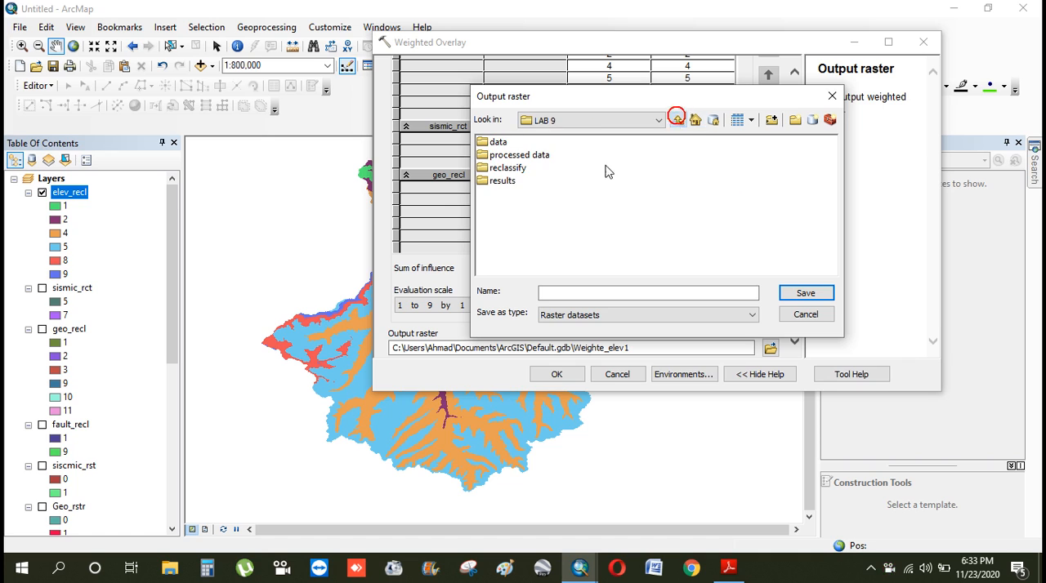
pyautogui.doubleClick(509, 181)
pyautogui.click(594, 294)
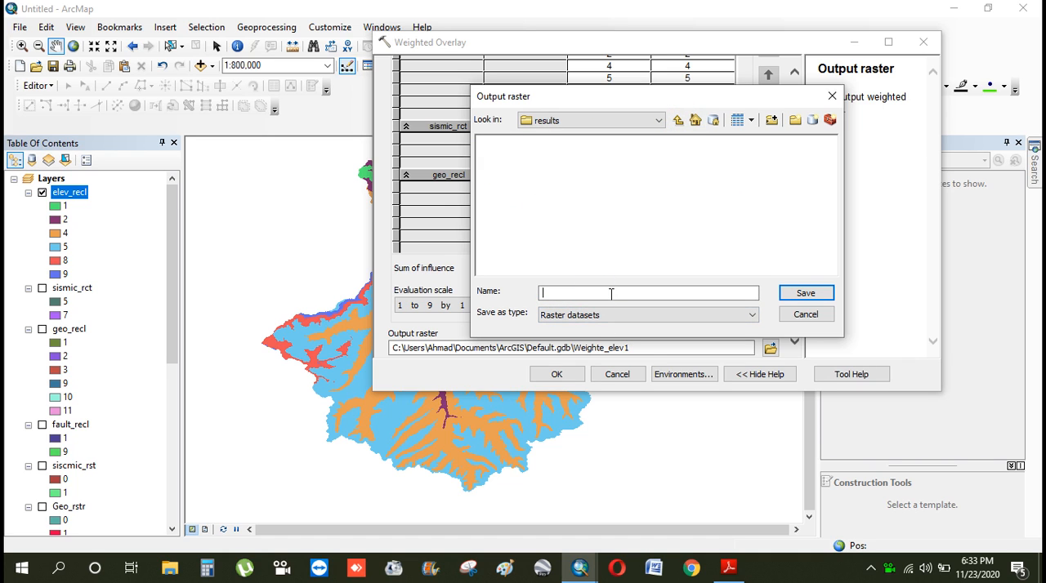
pyautogui.click(806, 294)
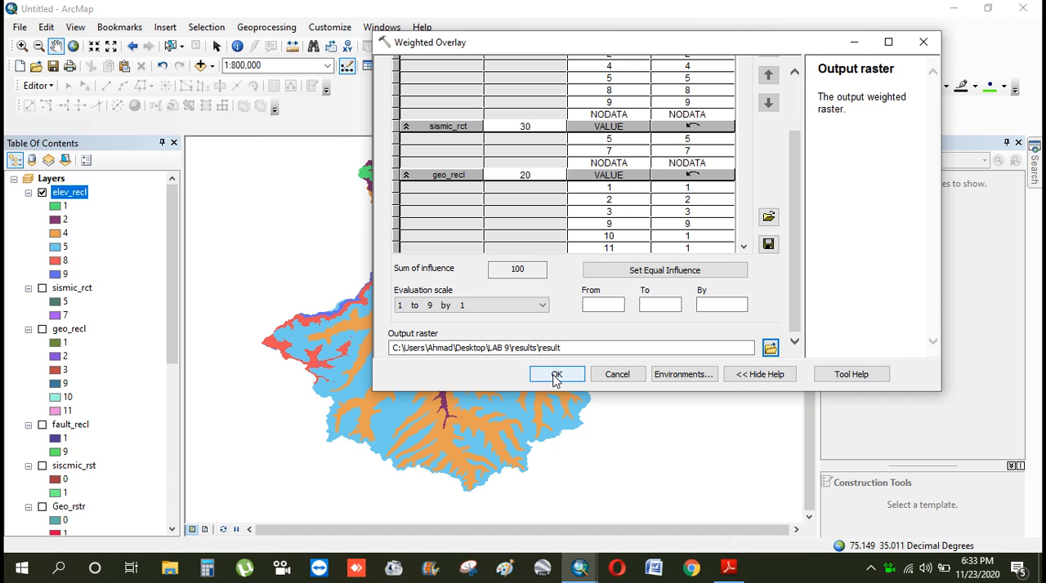
pyautogui.click(555, 376)
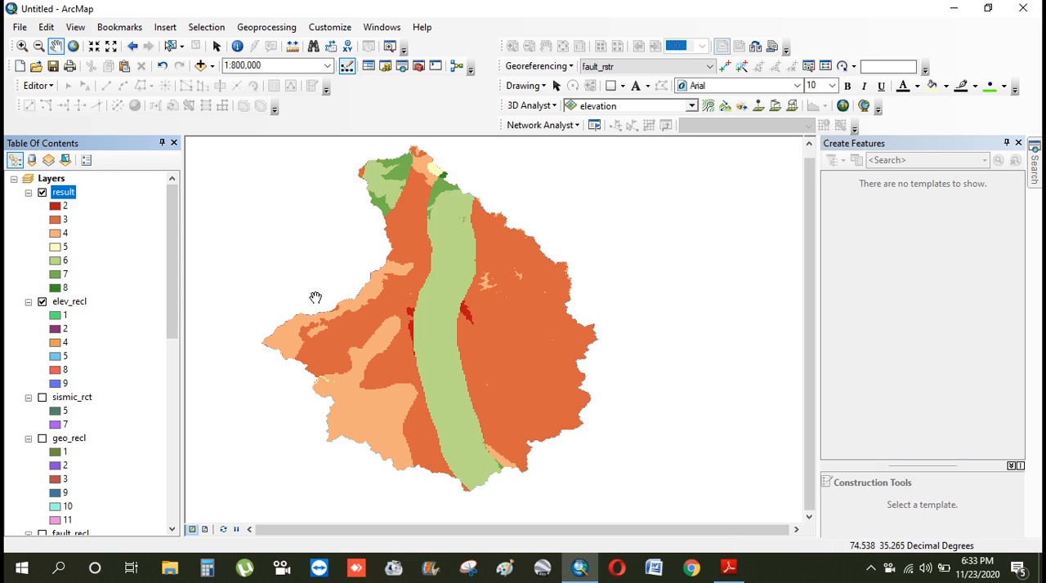
# Change the result layer's symbology to Classified with 3 classes
pyautogui.moveTo(174, 268)
pyautogui.mouseDown()
pyautogui.moveTo(173, 441)
pyautogui.moveTo(173, 270)
pyautogui.mouseUp()
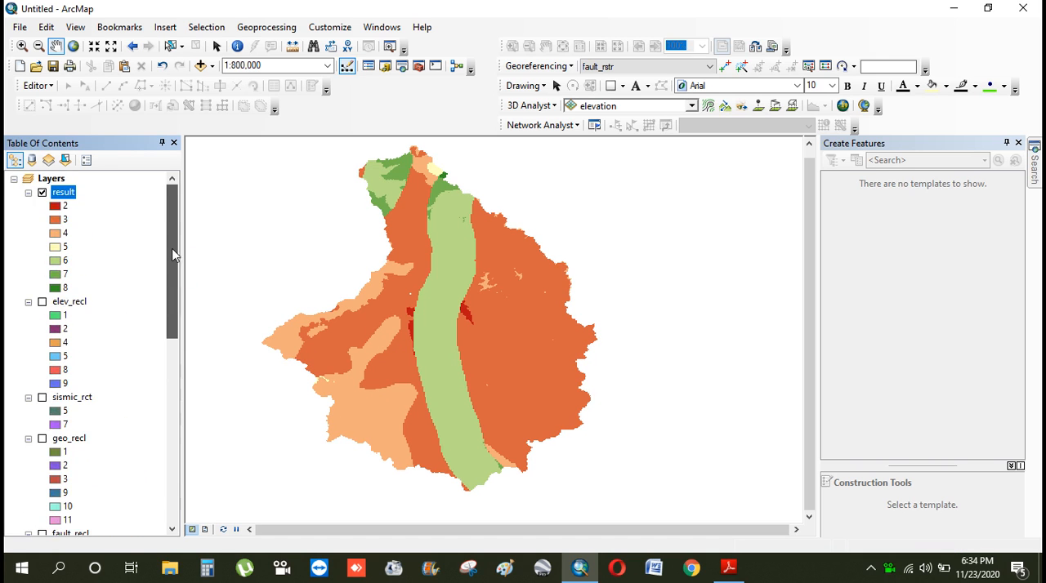
pyautogui.rightClick(59, 191)
pyautogui.click(184, 3)
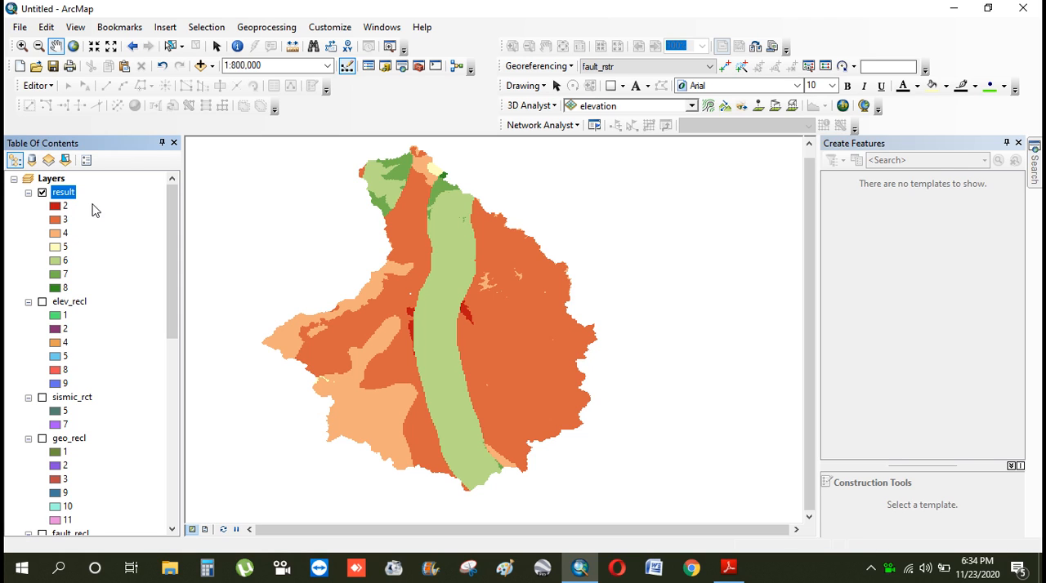
pyautogui.rightClick(63, 192)
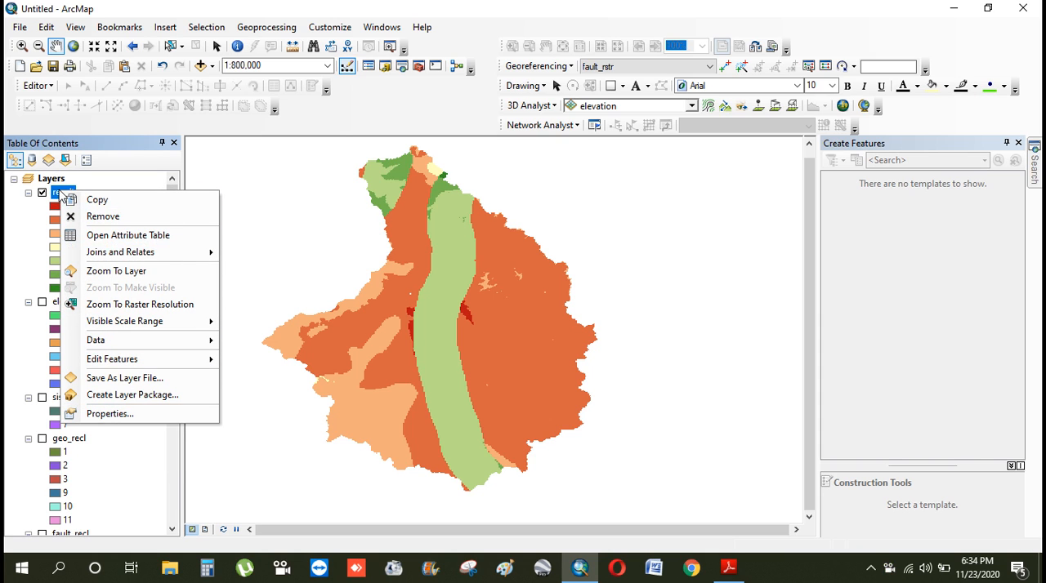
pyautogui.click(131, 411)
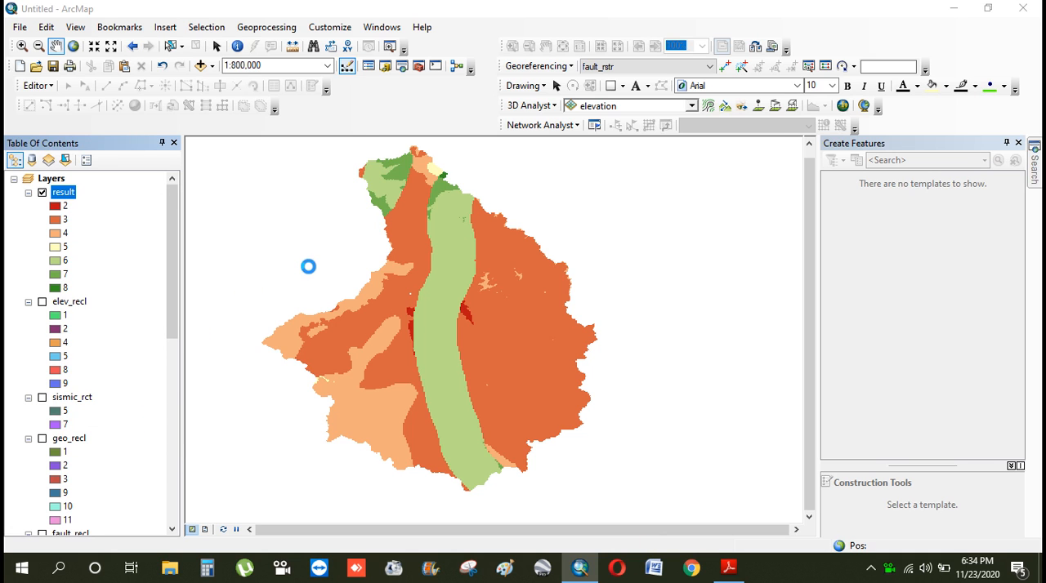
pyautogui.click(504, 106)
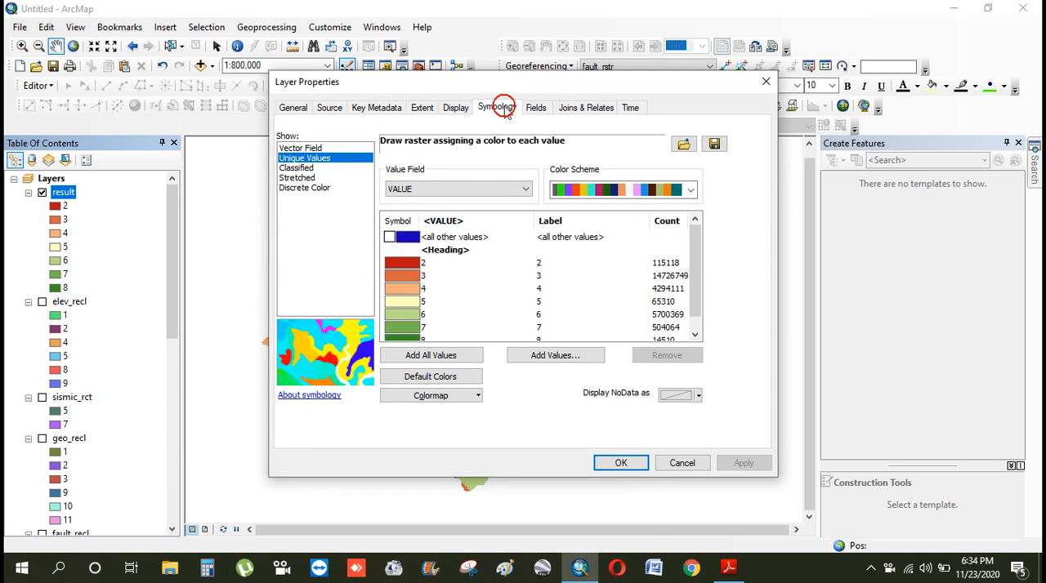
pyautogui.click(304, 168)
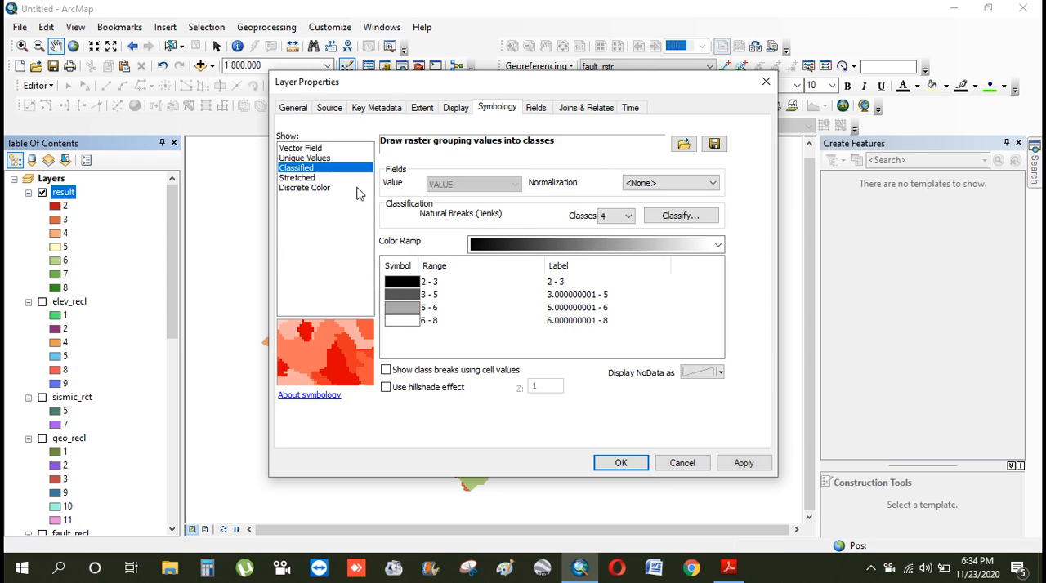
pyautogui.click(625, 217)
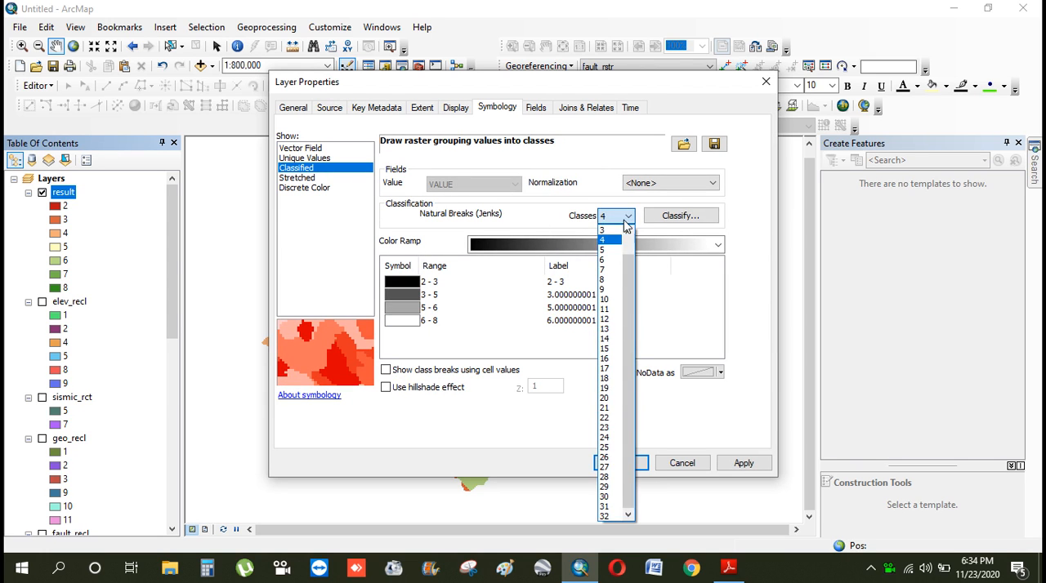
pyautogui.click(611, 228)
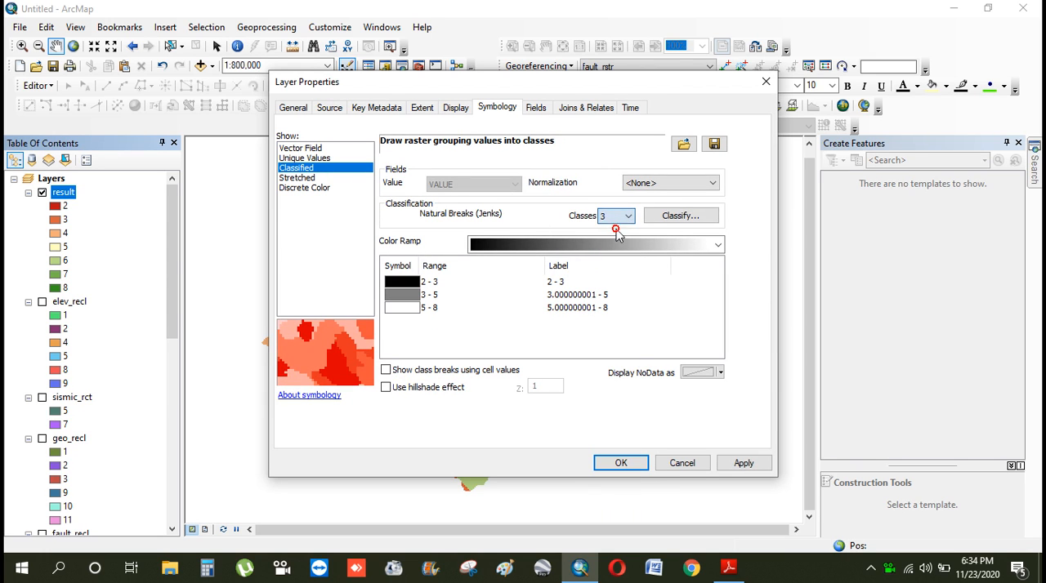
# Apply the green-yellow-red color ramp to the result layer's classes
pyautogui.click(720, 245)
pyautogui.scroll(-9, 720, 244)
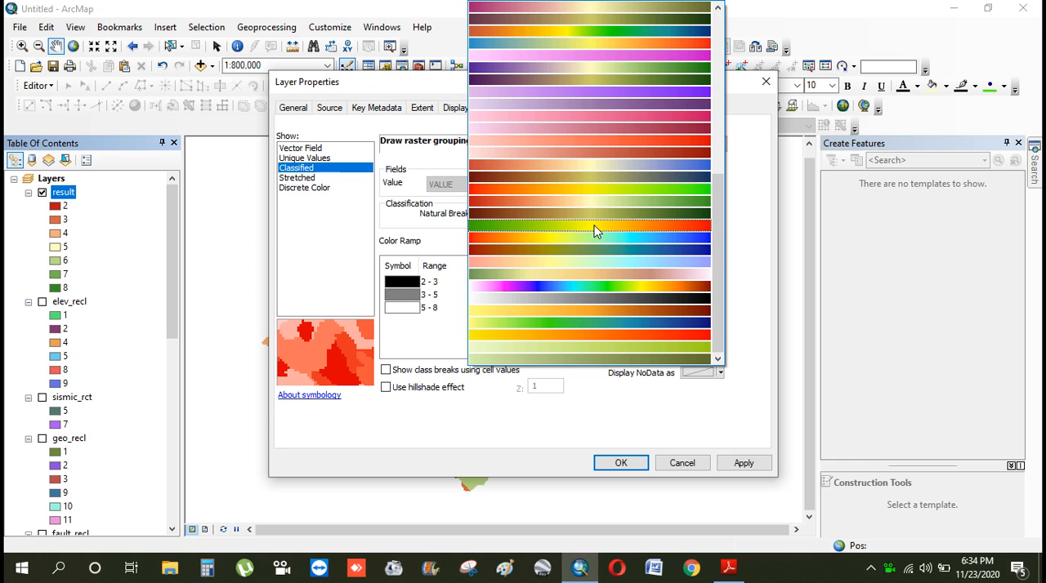
pyautogui.click(704, 229)
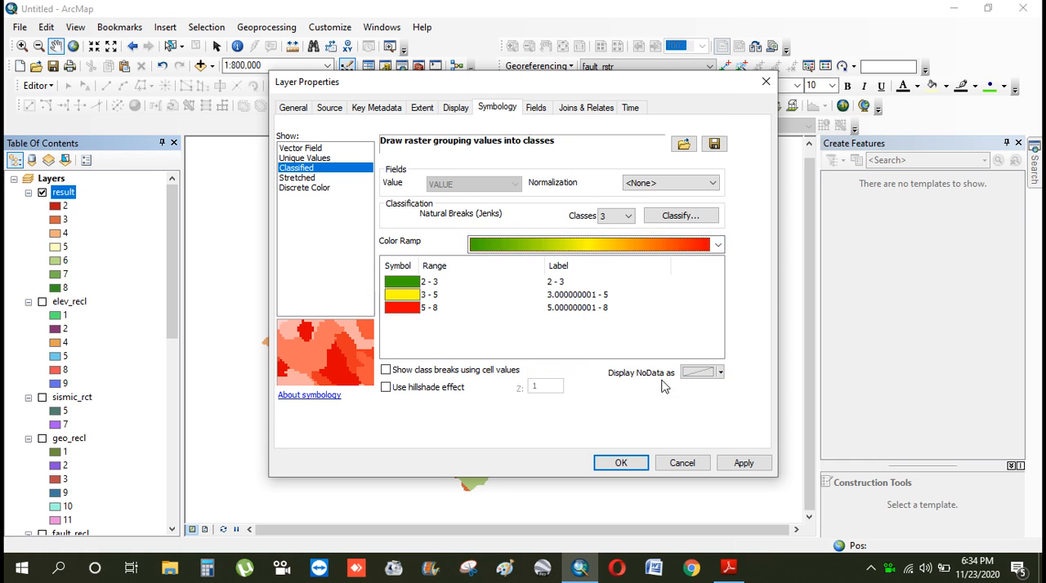
pyautogui.click(631, 463)
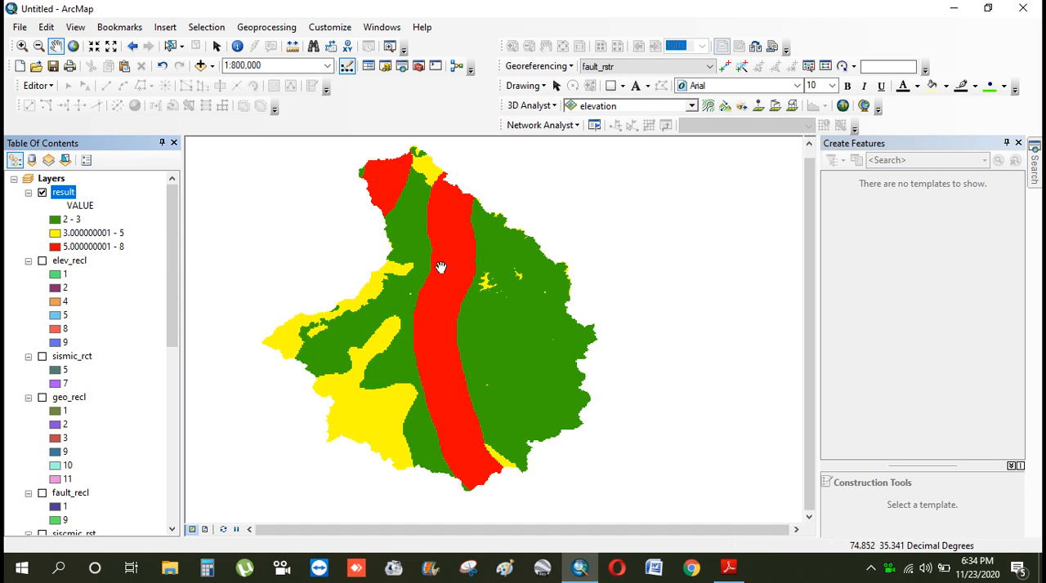
pyautogui.moveTo(442, 262); pyautogui.dragTo(525, 248)
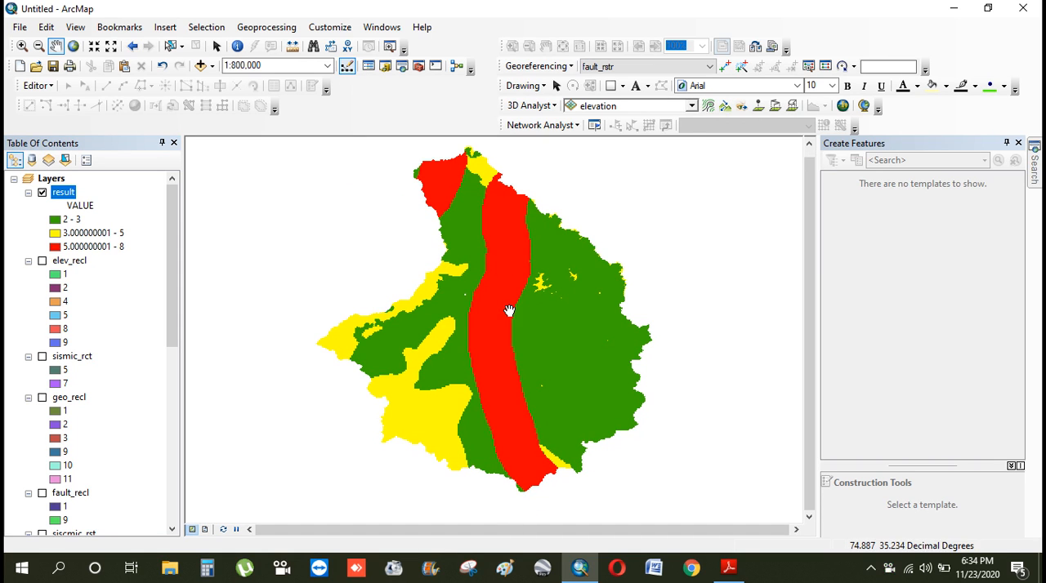